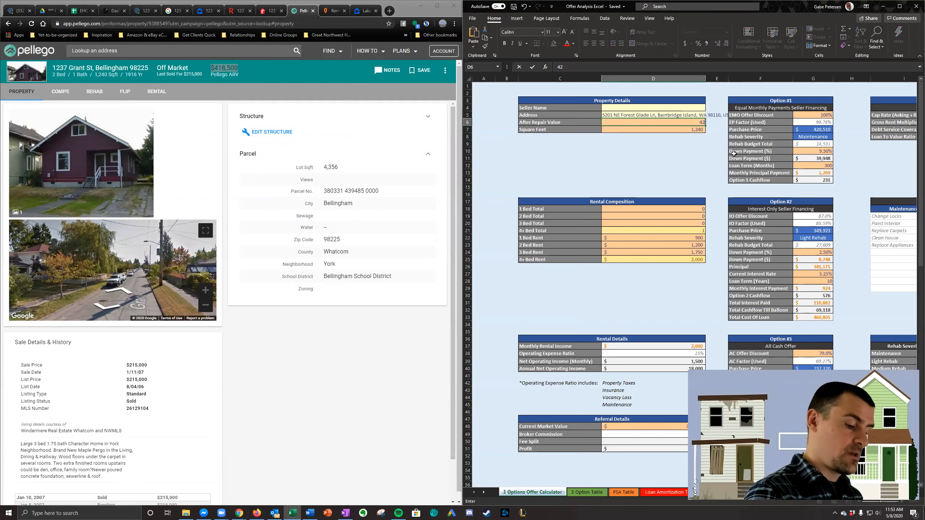
- Set the After Repair Value in the Property Details to 425,000
type("00")
key("Return")
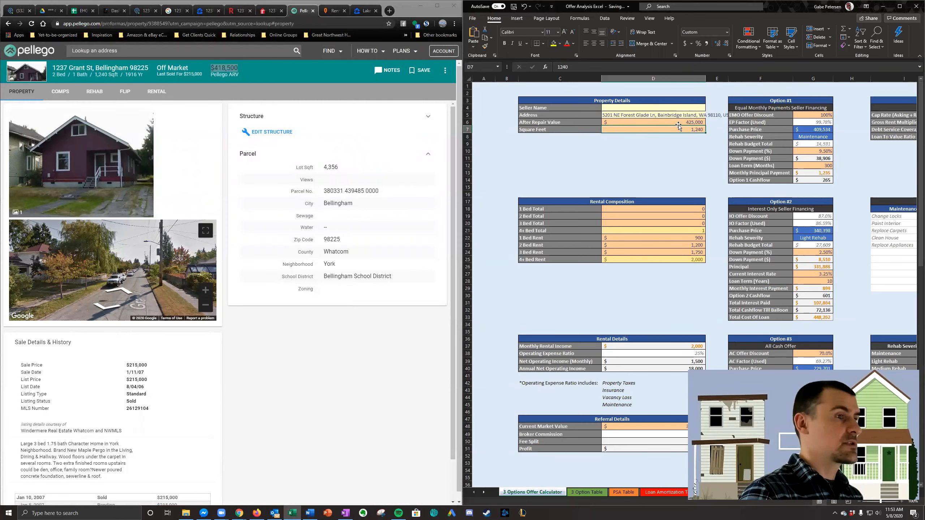
- Copy the Pellego property page's web address into Value Estimator Link #2 of the Podio lead
left_click(209, 10)
left_click(176, 11)
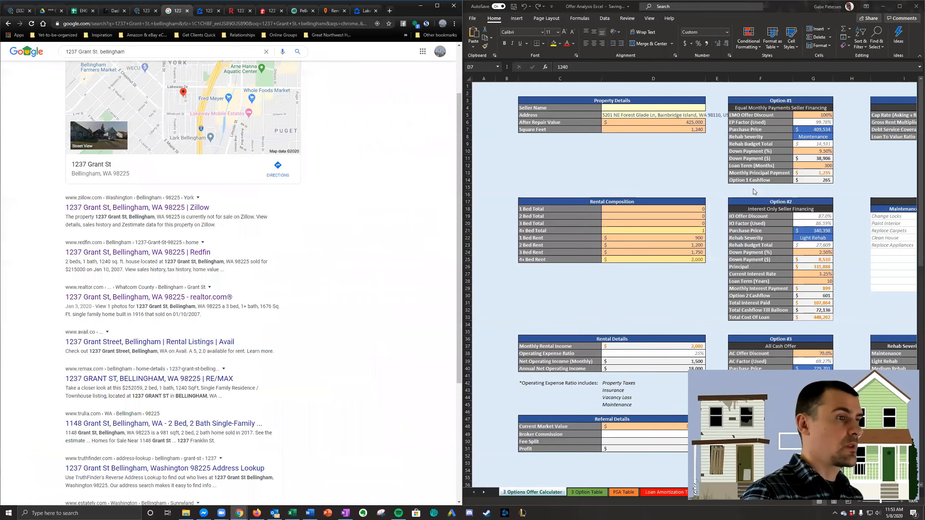
left_click(145, 11)
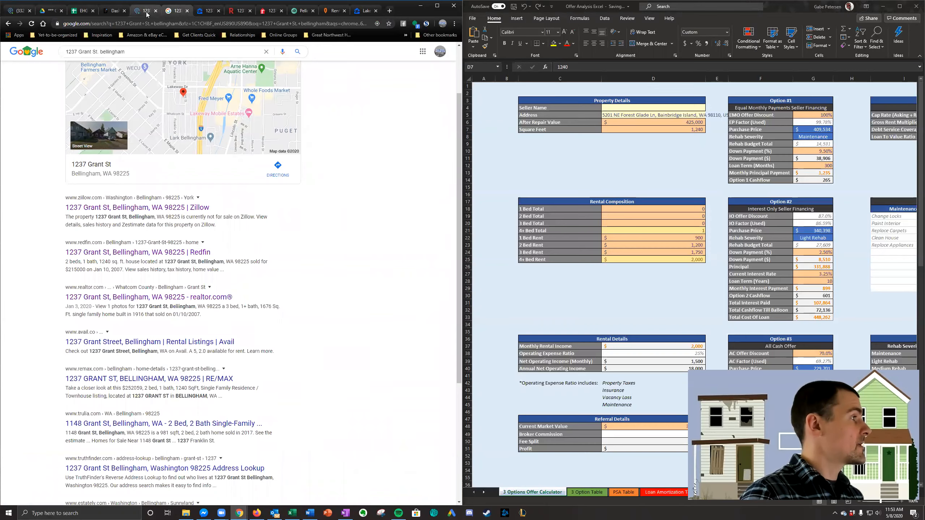
scroll(221, 257, "down", 4)
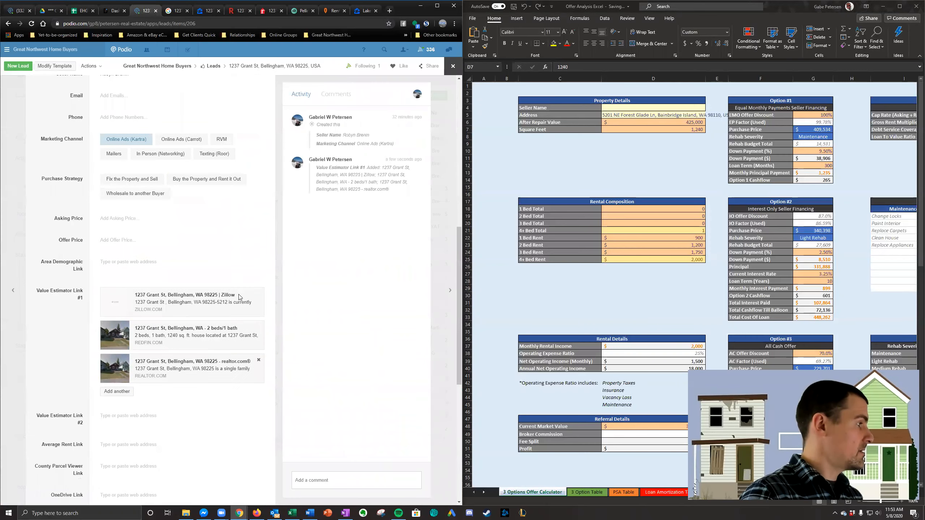
left_click(294, 11)
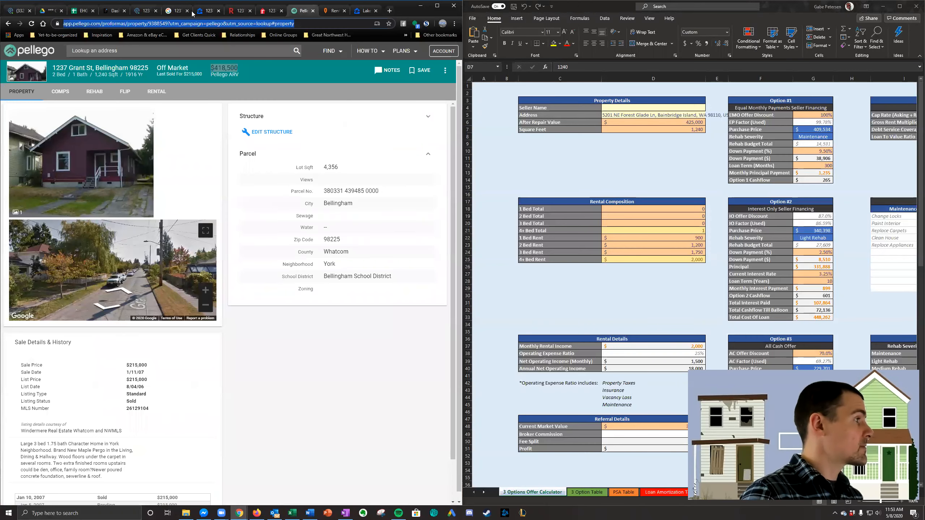
left_click(144, 10)
left_click(162, 415)
key("ctrl+v")
scroll(187, 235, "down", 2)
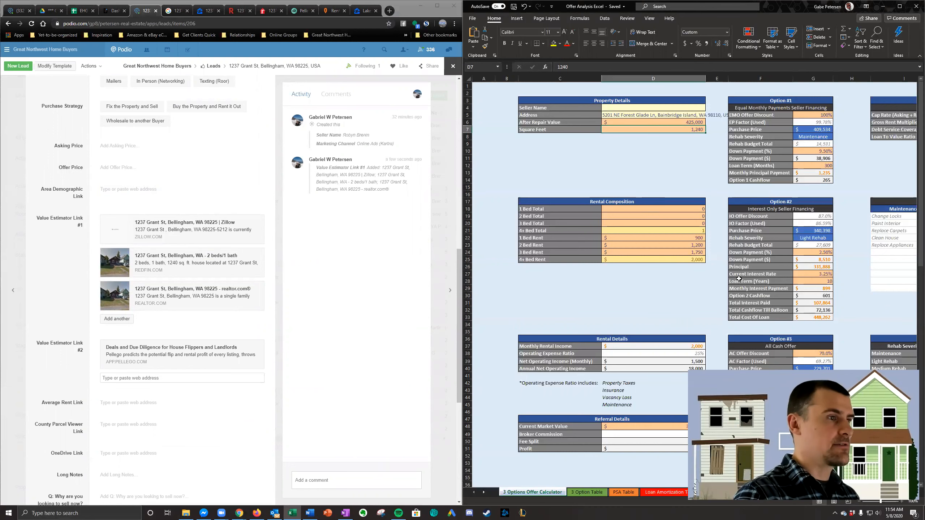
left_click(718, 172)
left_click(749, 210)
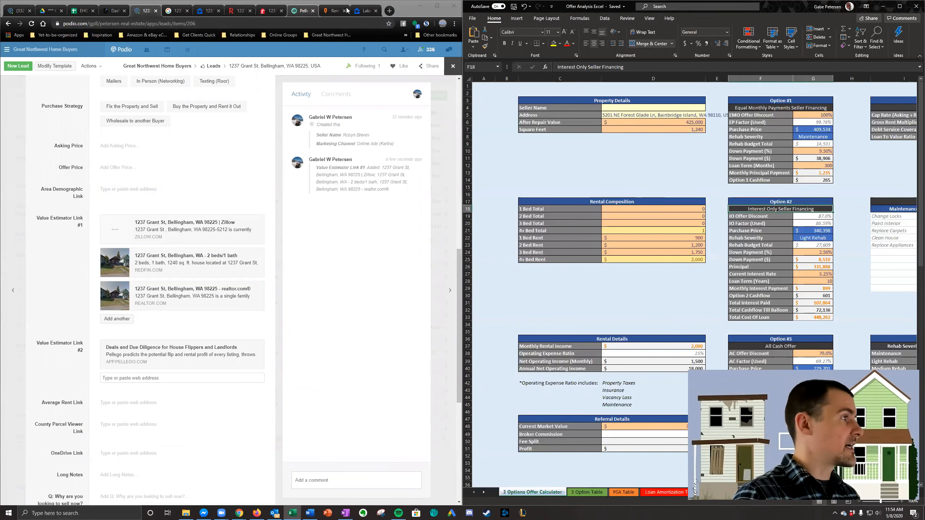
- Copy the lead's property address from Podio into Rentometer and analyze its rents with the 1-4 Bed Summary
scroll(134, 204, "up", 13)
left_click(170, 94)
key("ctrl+a")
key("ctrl+c")
left_click(332, 11)
left_click(160, 100)
key("ctrl+a")
key("ctrl+v")
left_click(117, 113)
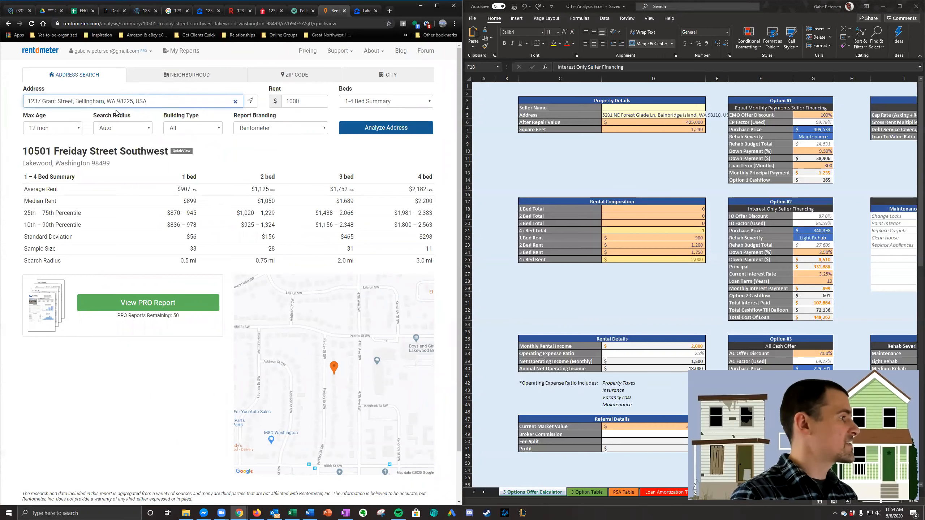
left_click(360, 129)
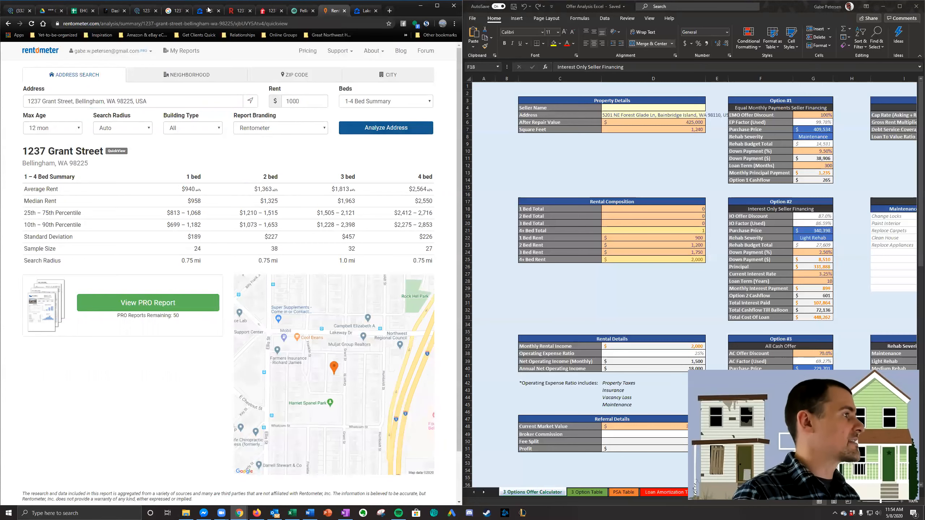
- Compare the property's bedroom count, size and rent figures across Redfin, Rentometer, Zillow, realtor.com and Pellego
left_click(237, 11)
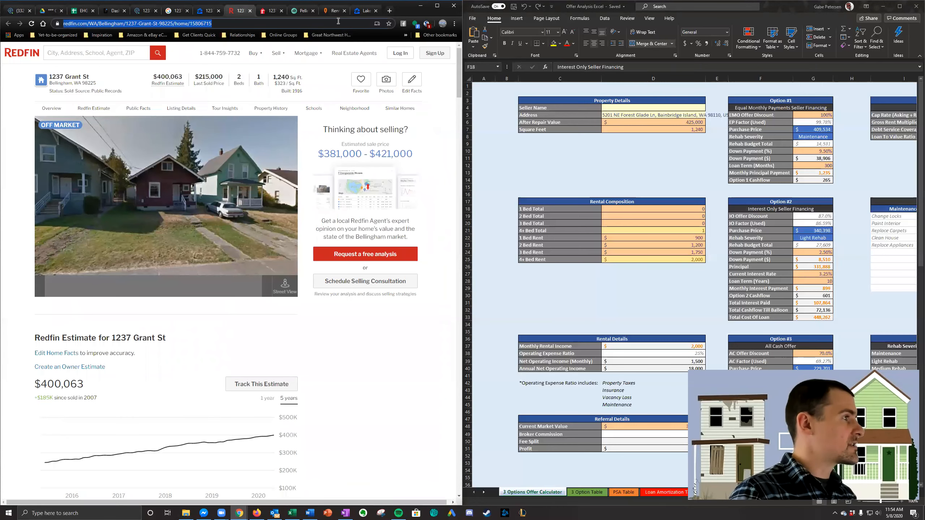
left_click(333, 10)
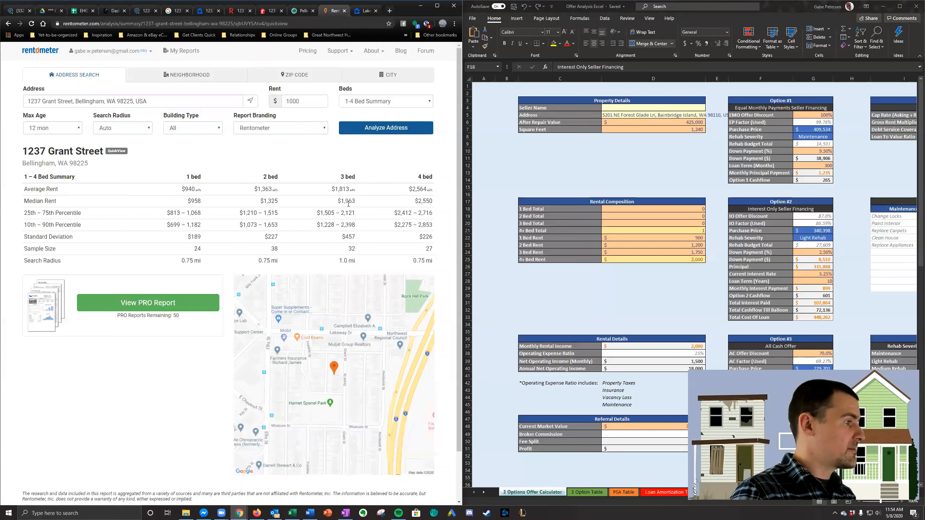
double_click(269, 201)
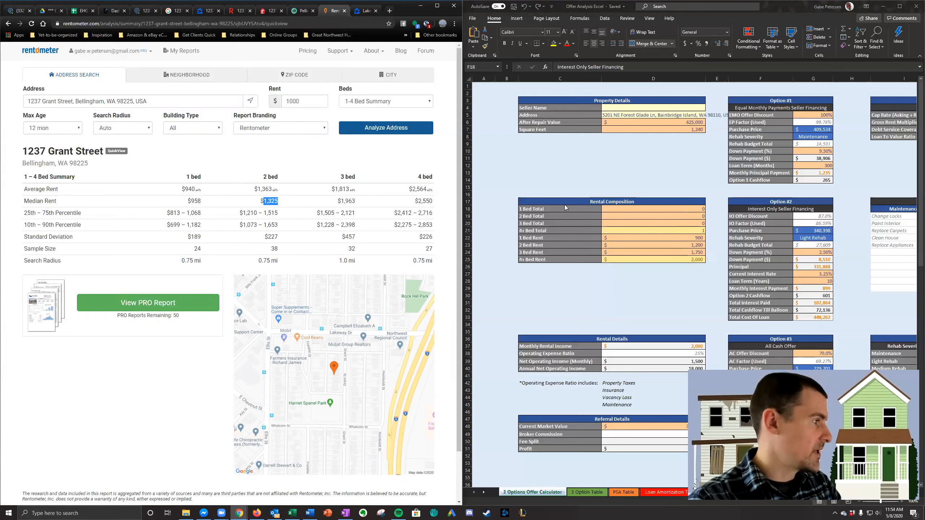
left_click(207, 10)
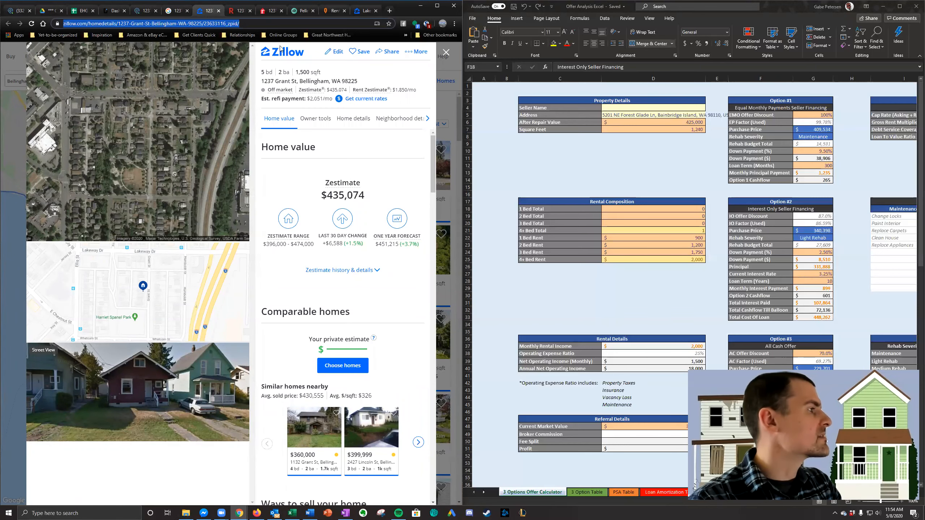
left_click(271, 10)
scroll(202, 165, "up", 2)
left_click(234, 10)
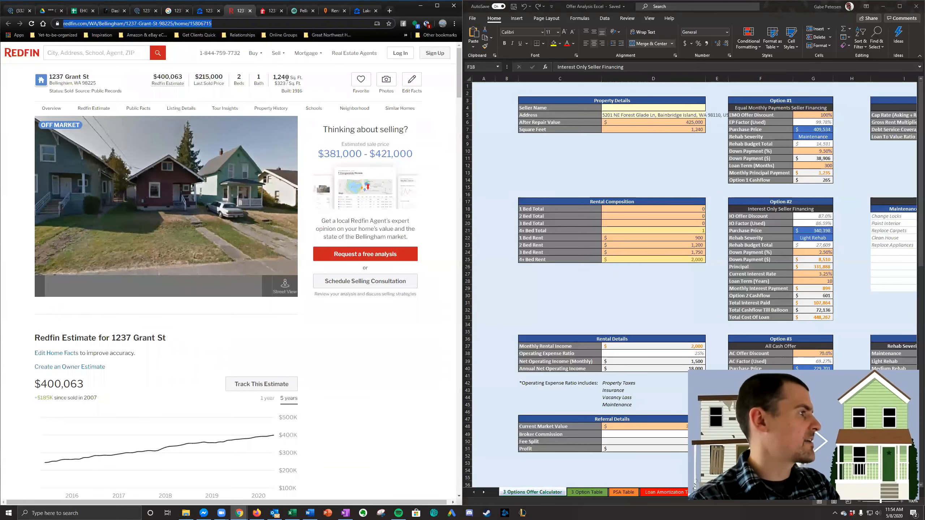
left_click(302, 10)
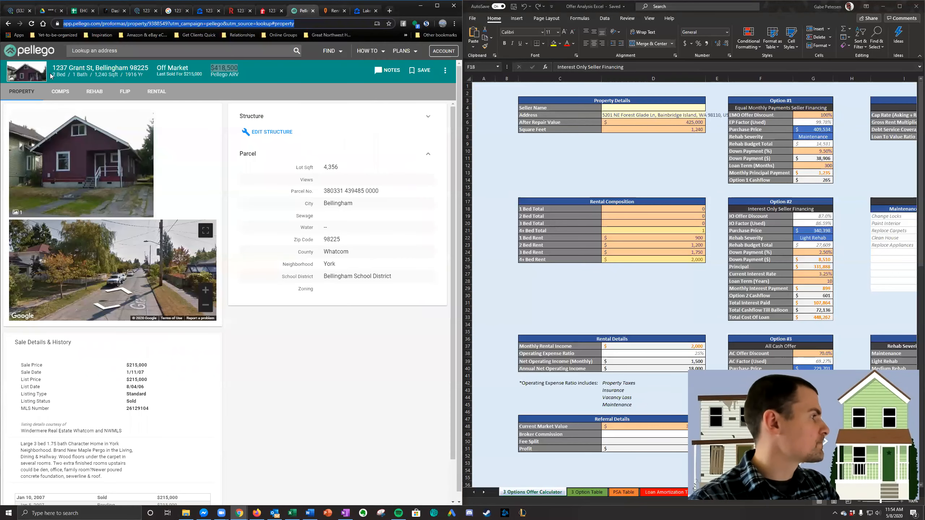
left_click(176, 10)
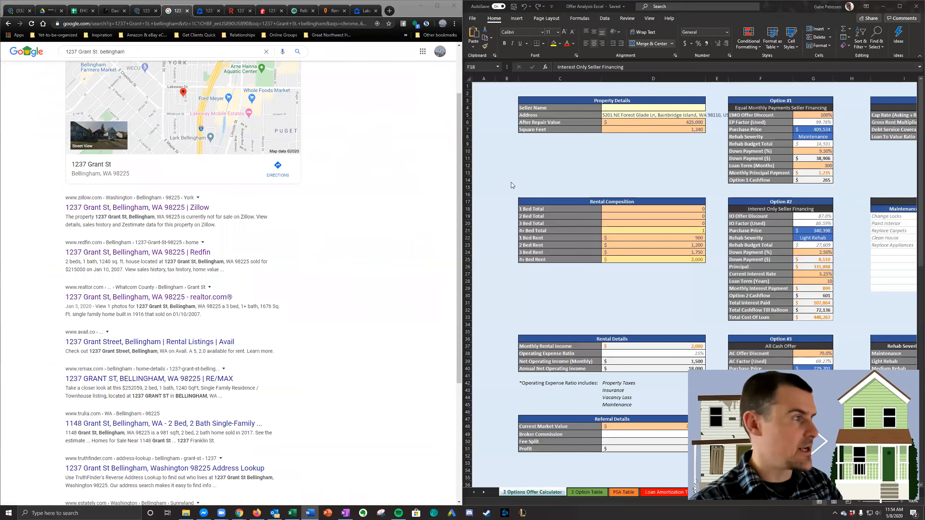
- Set the 4+ Bed Rent in the Excel calculator's Rental Composition to 2,200
left_click(660, 129)
key("Down")
key("Down")
key("Down")
key("Down")
key("Down")
key("Down")
key("Down")
key("Down")
key("Down")
key("Down")
key("Down")
key("Down")
key("Down")
key("Down")
key("Down")
key("Down")
key("Down")
key("Down")
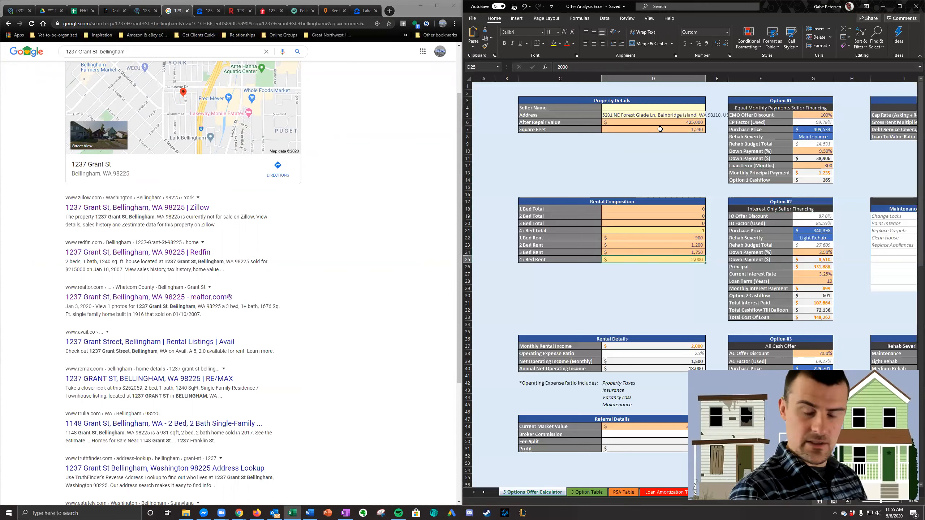
type("2200")
key("Return")
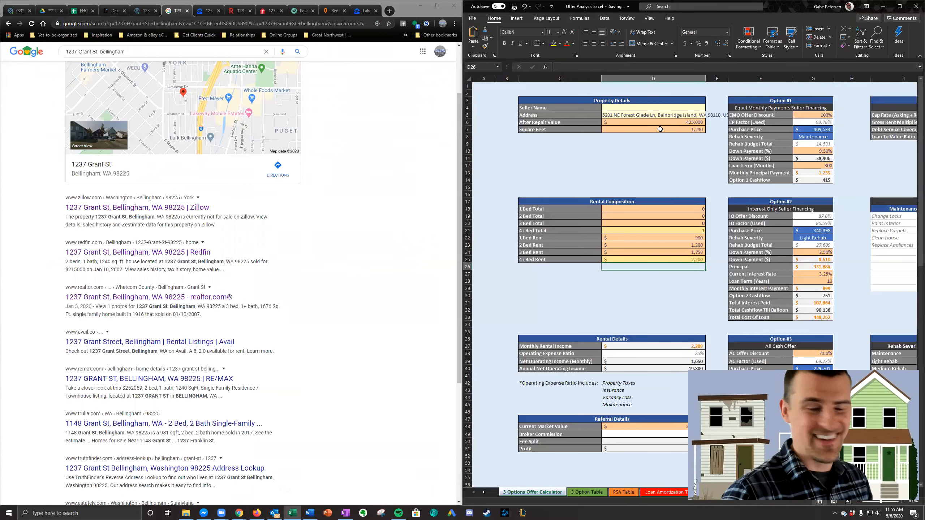
key("Up")
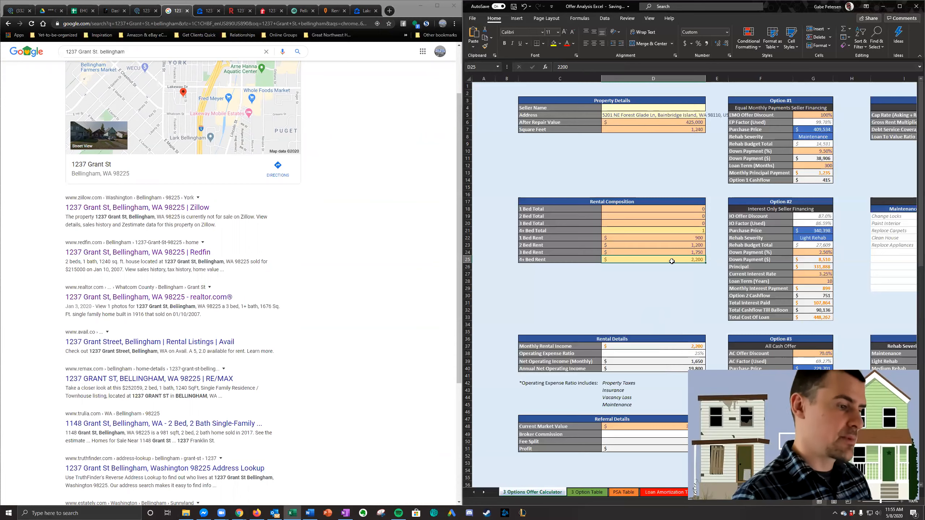
- Set the Operating Expense Ratio in the Rental Details to 30%
scroll(663, 328, "down", 1)
scroll(664, 339, "up", 1)
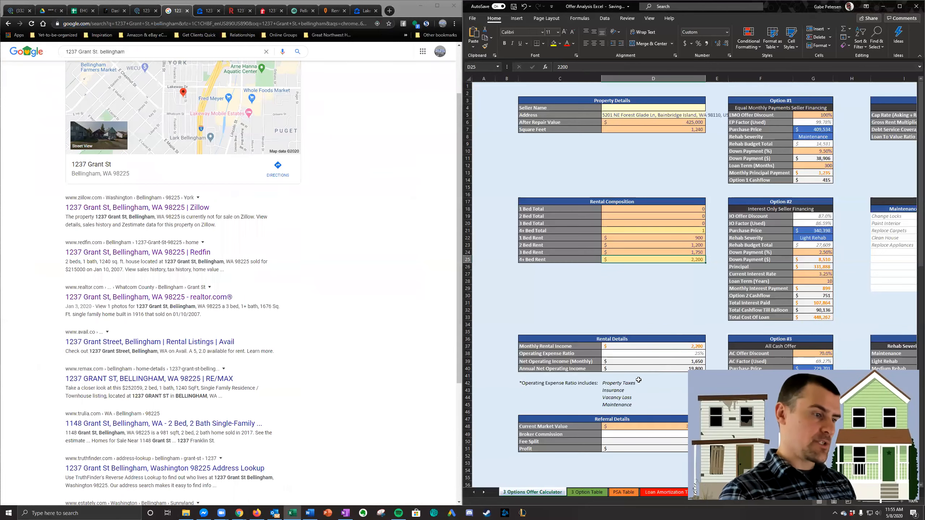
left_click(665, 353)
type("30")
key("Return")
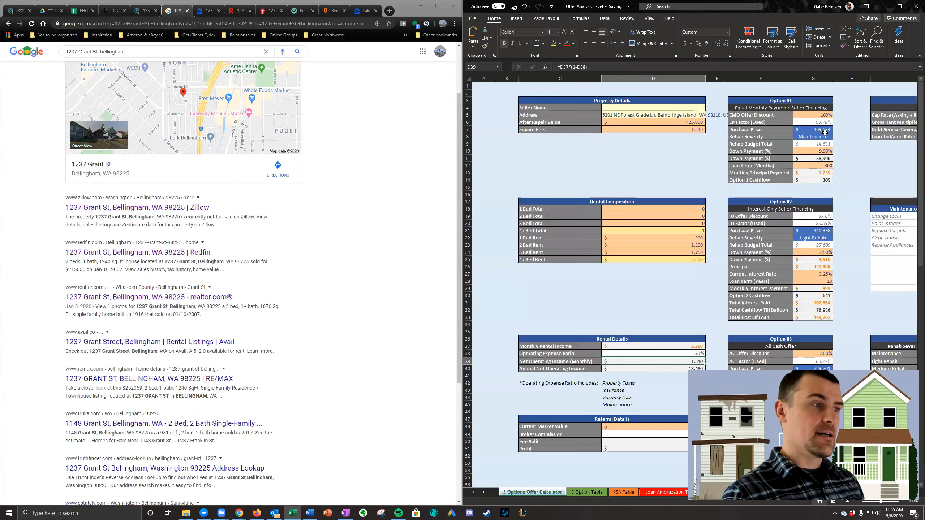
- Examine the house's exterior condition in the photos and street view on Zillow, Redfin, realtor.com and Pellego
left_click(211, 10)
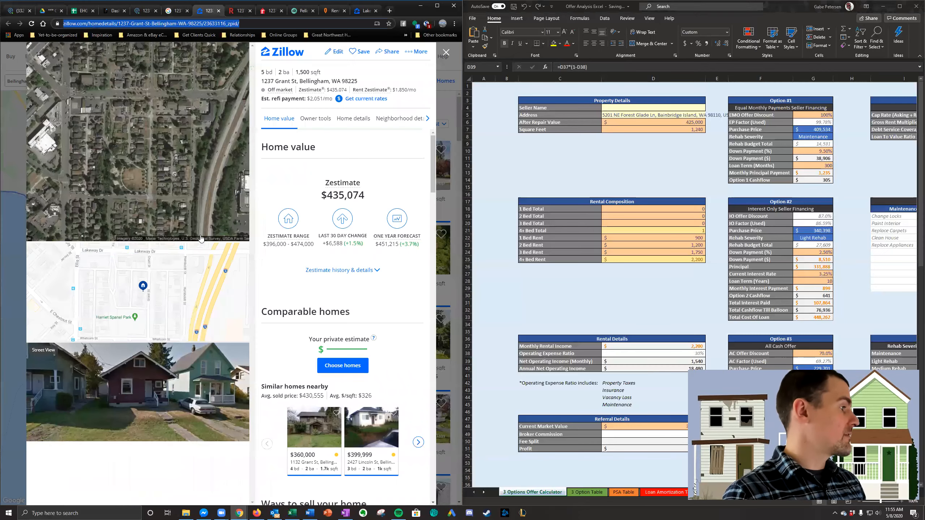
left_click(239, 11)
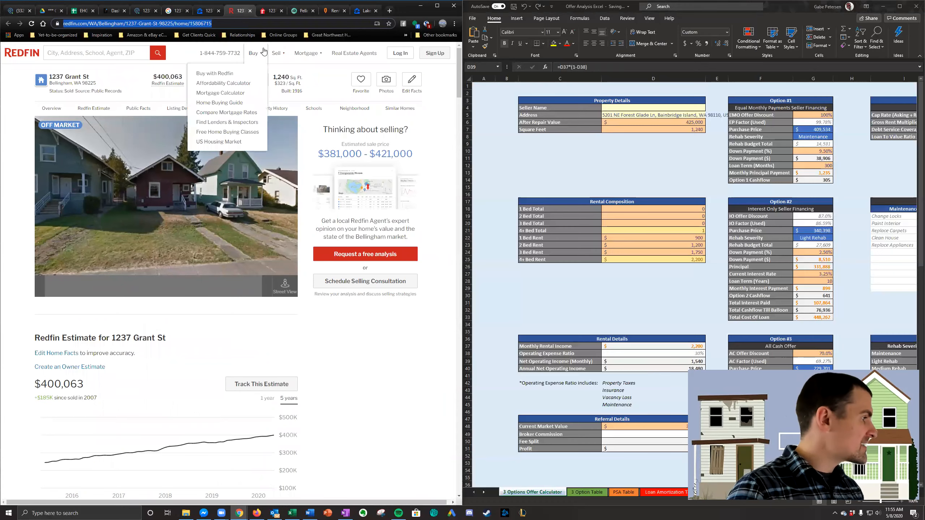
left_click(271, 10)
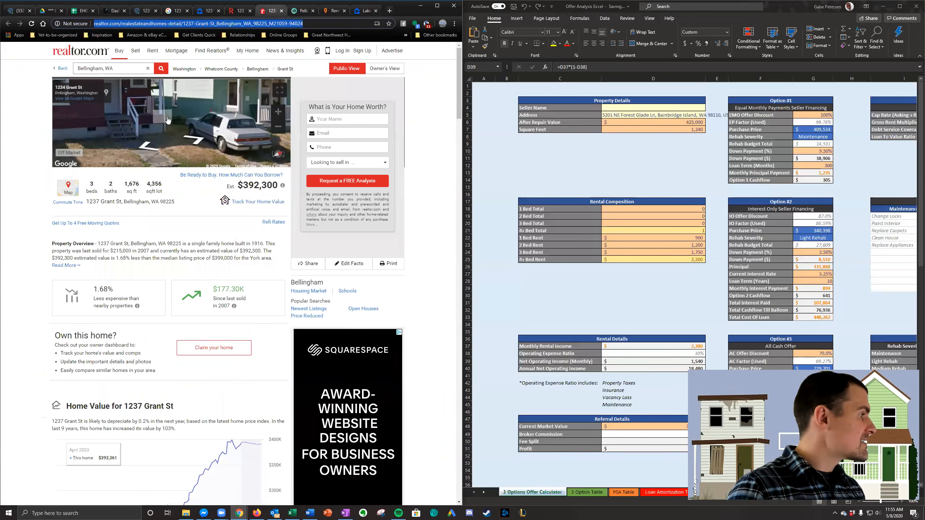
left_click(177, 149)
left_click_drag(258, 161, 267, 137)
left_click_drag(137, 114, 181, 117)
left_click_drag(238, 116, 210, 175)
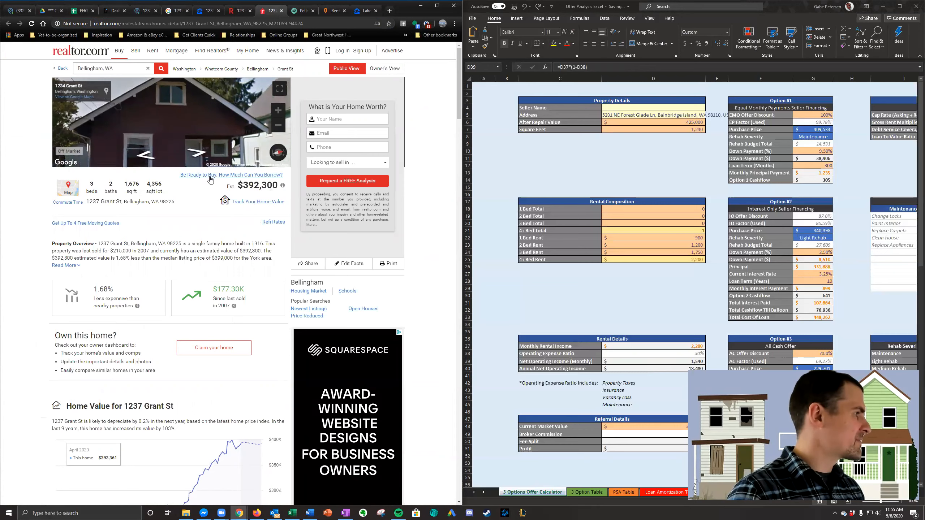
left_click(303, 11)
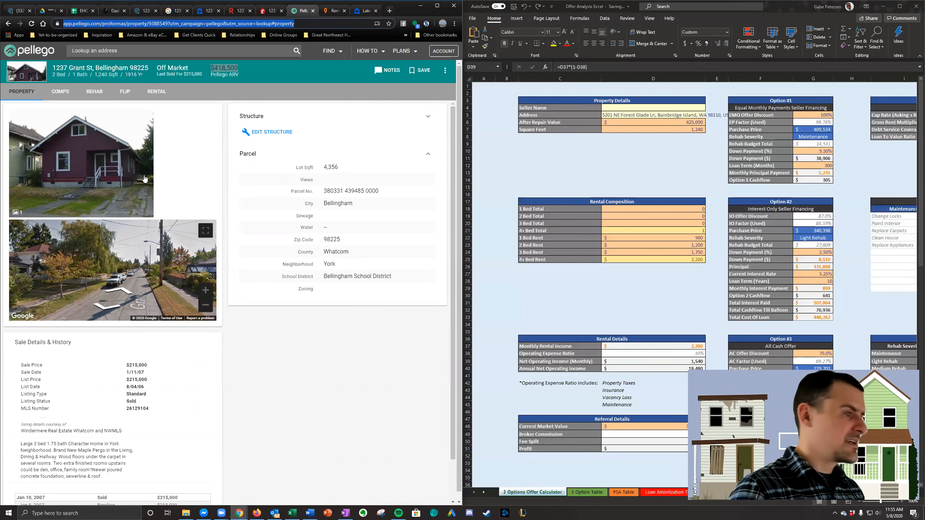
- Check the rehab severity and rehab budget of the Option #3 cash offer against the property's square footage in Excel
left_click(842, 282)
scroll(850, 288, "down", 3)
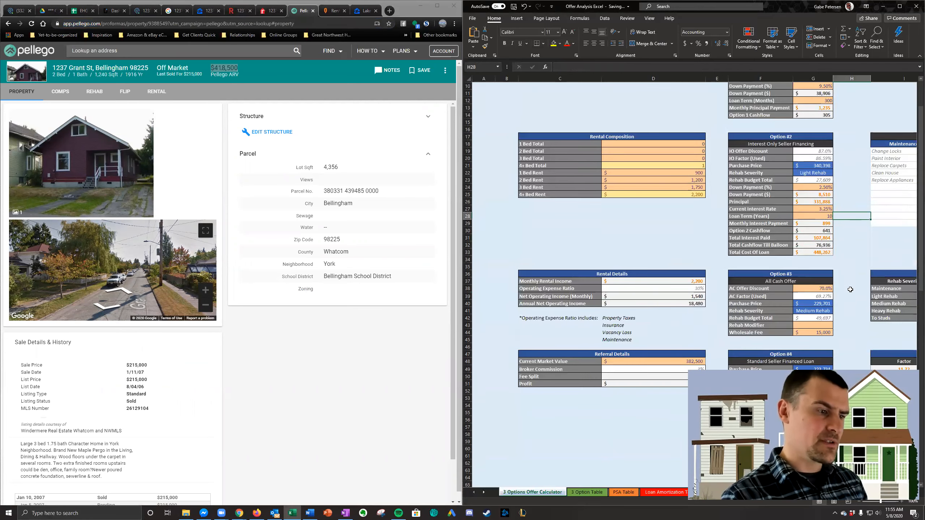
scroll(850, 289, "down", 3)
left_click(831, 246)
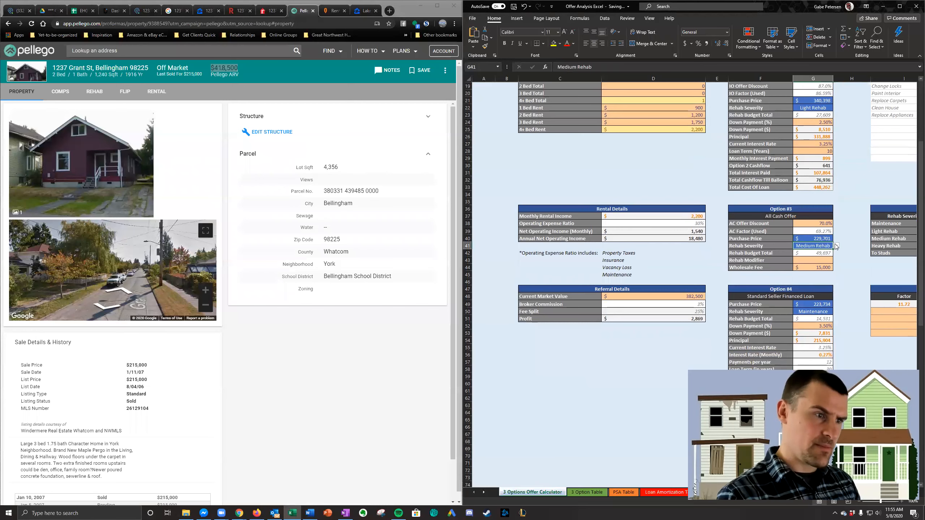
scroll(834, 248, "up", 6)
left_click(693, 130)
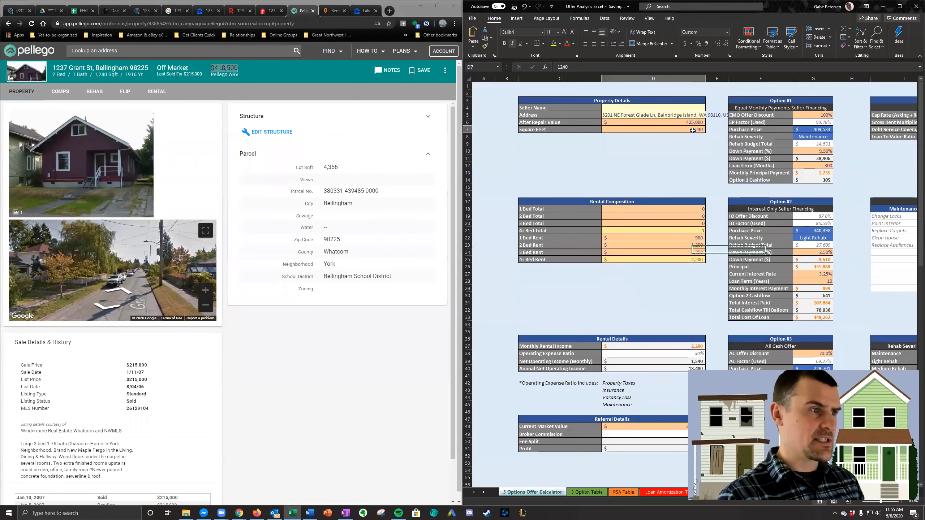
scroll(819, 255, "down", 4)
left_click(821, 297)
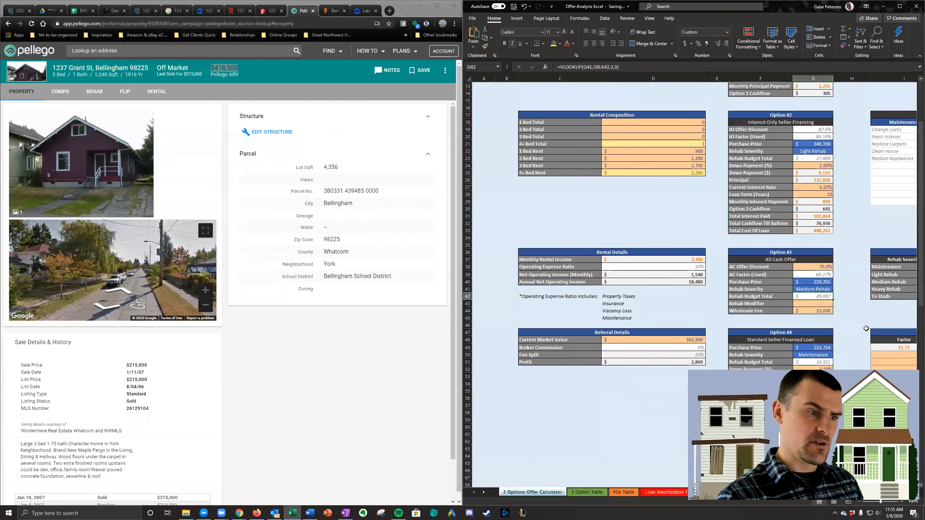
scroll(834, 316, "up", 2)
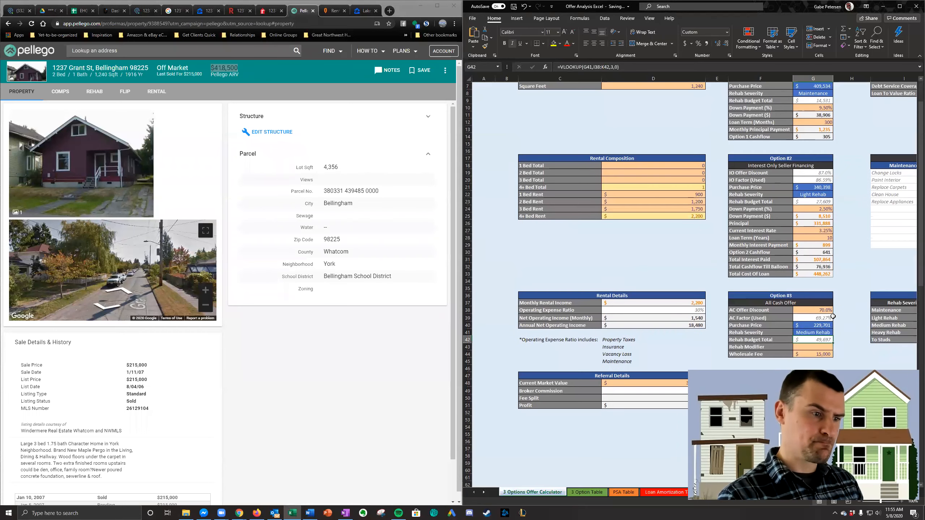
scroll(832, 317, "up", 2)
- Set the EMO Offer Discount of Option #1 in the offer calculator to 105%
left_click(806, 138)
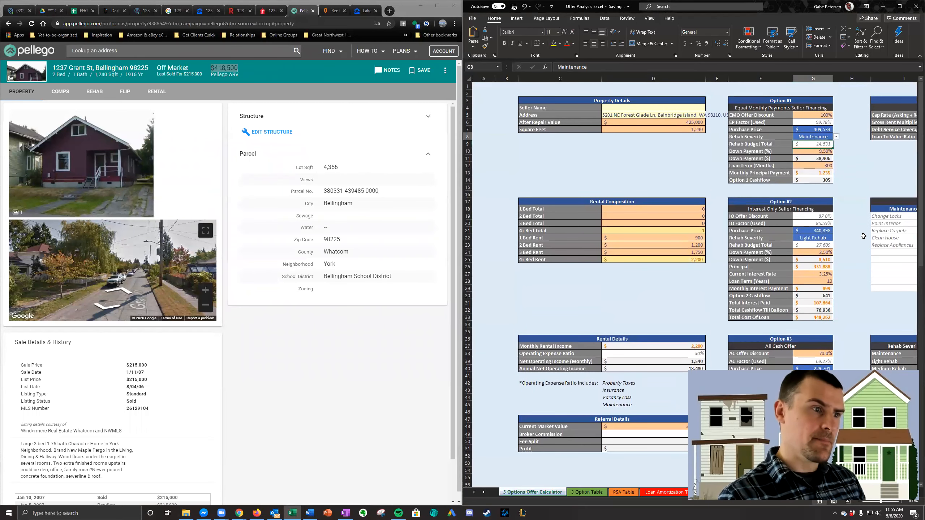
left_click(815, 129)
left_click_drag(774, 99, 822, 179)
left_click(862, 157)
left_click(823, 180)
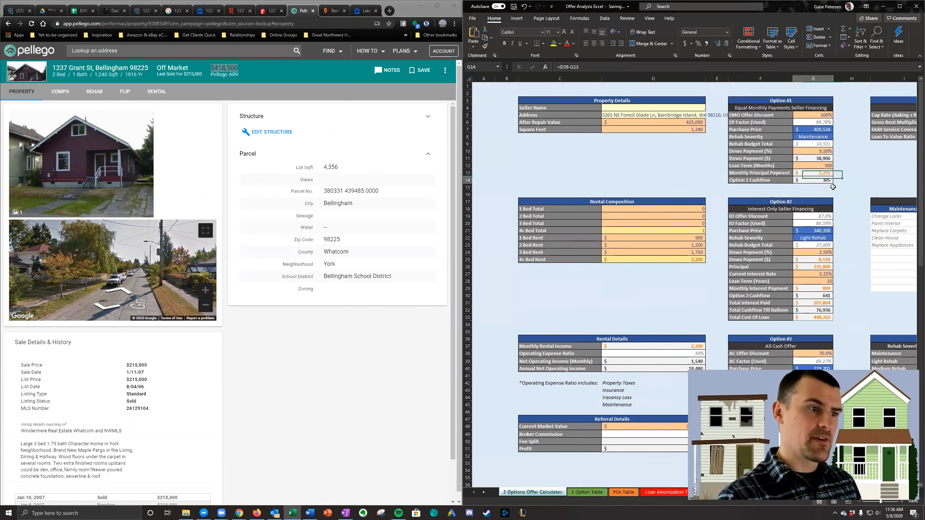
left_click(824, 115)
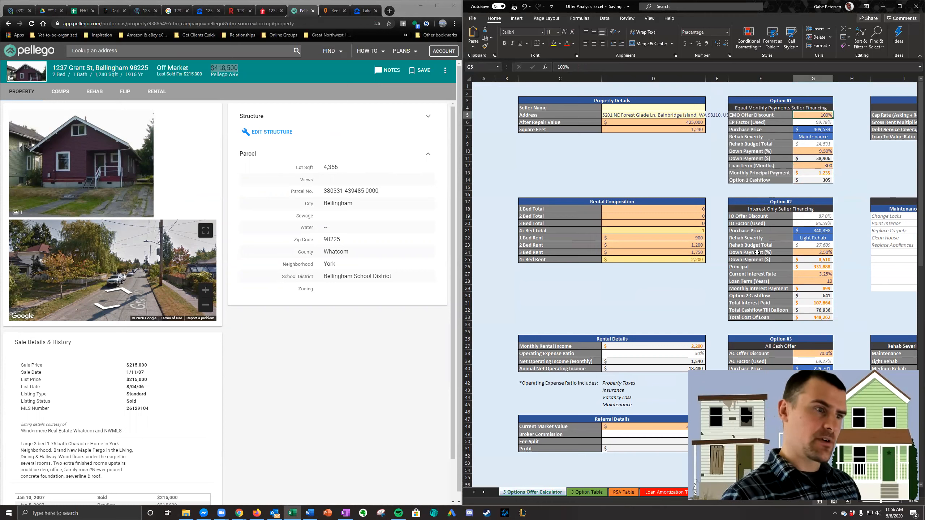
type("105")
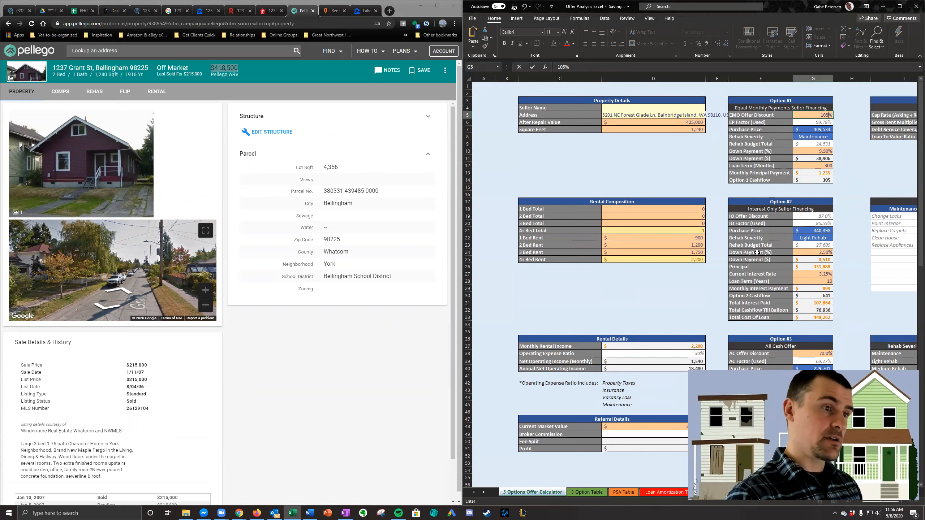
key("Return")
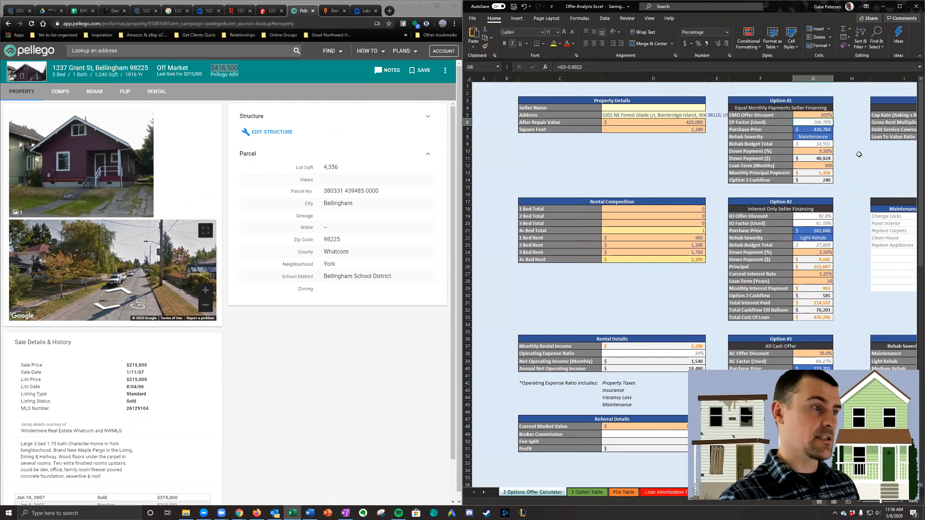
- Review the Option #2 cashflow and the Option #3 all-cash purchase price against the other figures in the calculator
left_click(845, 157)
left_click(828, 294)
scroll(828, 294, "down", 3)
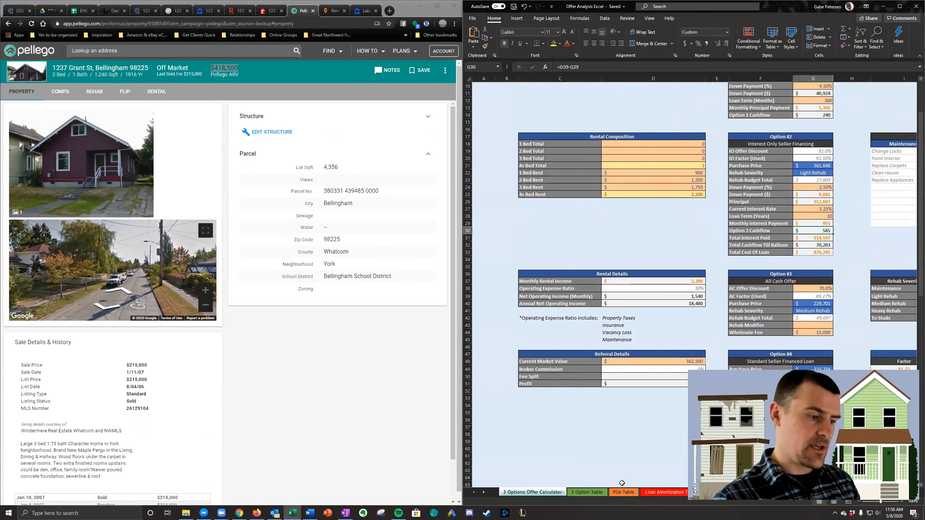
scroll(666, 119, "up", 3)
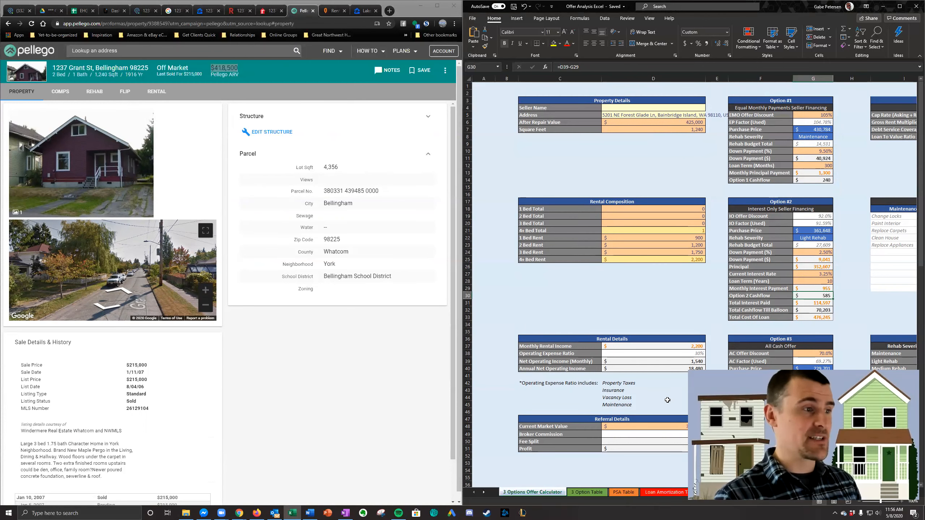
scroll(667, 400, "down", 4)
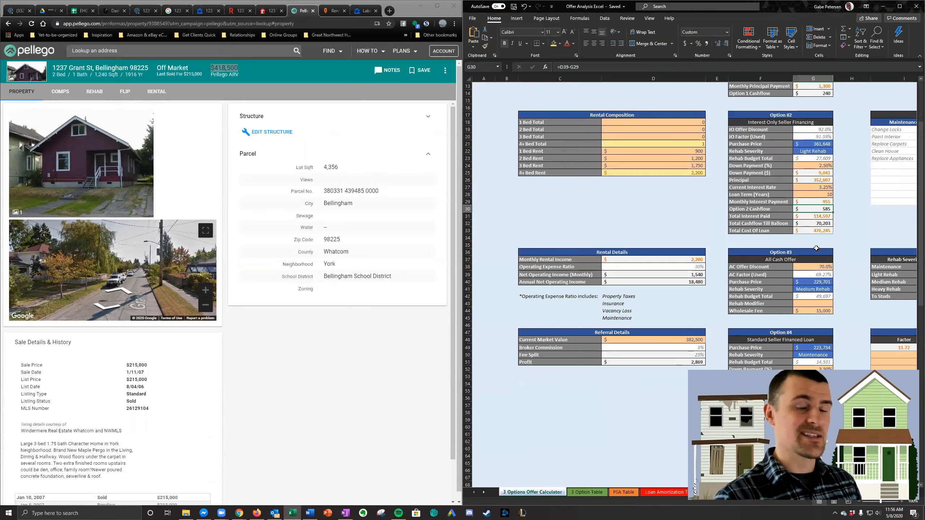
scroll(820, 257, "up", 2)
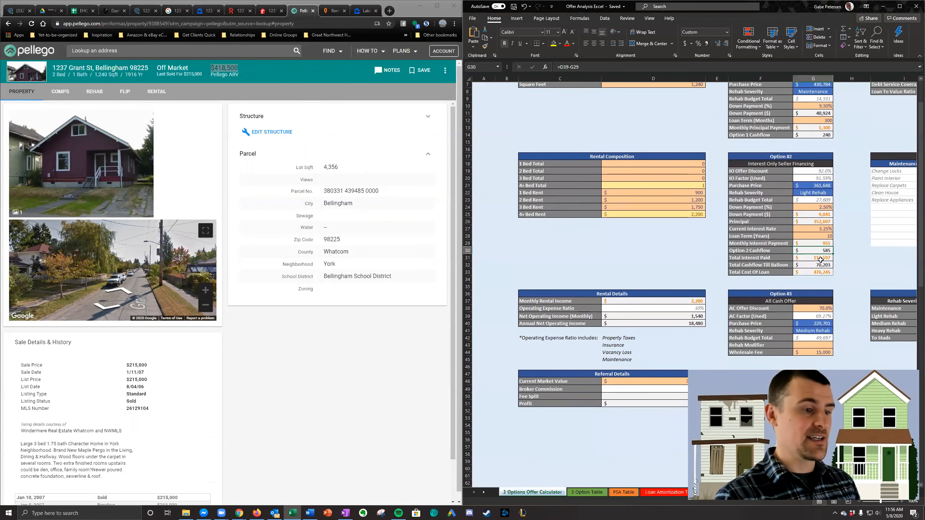
left_click(827, 325)
scroll(849, 326, "up", 1)
scroll(850, 331, "down", 1)
scroll(848, 327, "up", 2)
scroll(849, 327, "down", 4)
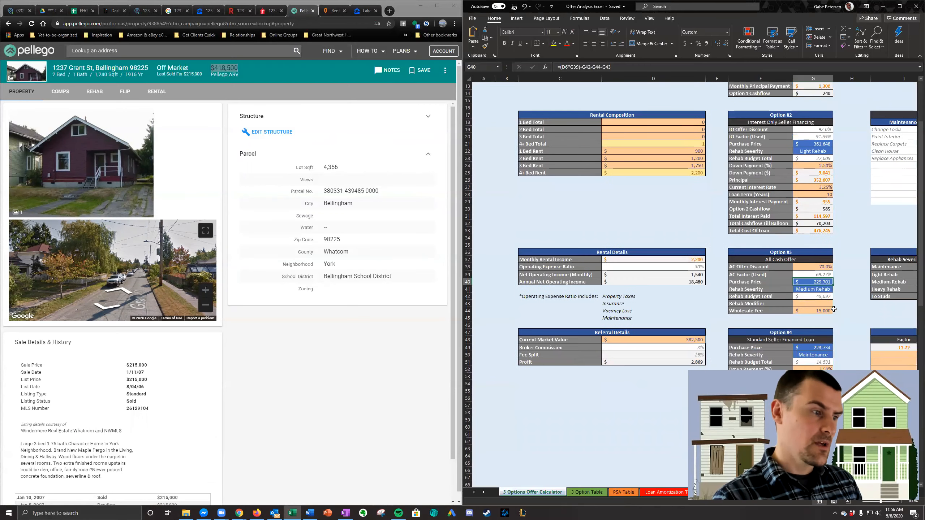
scroll(849, 326, "up", 4)
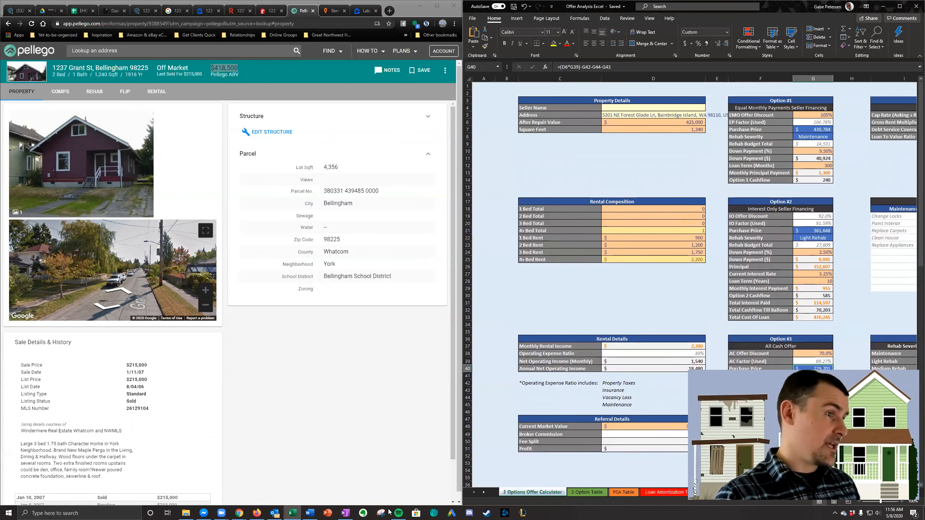
- Copy the property address from the Podio lead into the Address field of the Excel Property Details
left_click(648, 151)
double_click(104, 68)
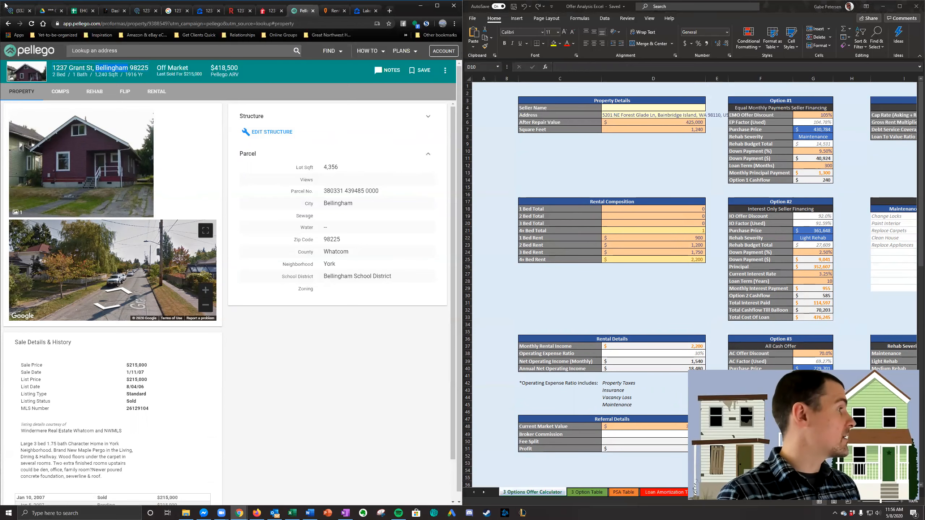
left_click(19, 10)
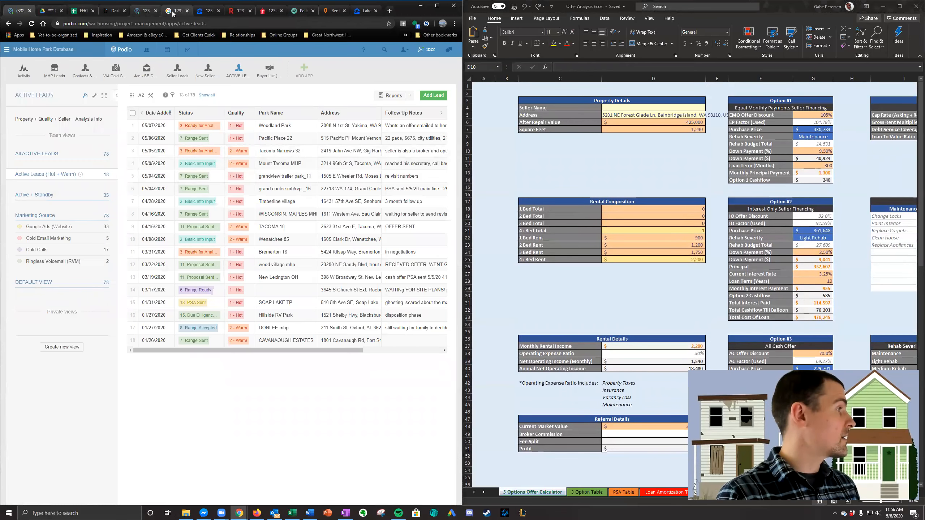
left_click(145, 11)
key("ctrl+c")
left_click(653, 115)
key("ctrl+v")
- Enter the seller's first name and last initial as the Seller Name in the Property Details
left_click(653, 107)
type("Robyn")
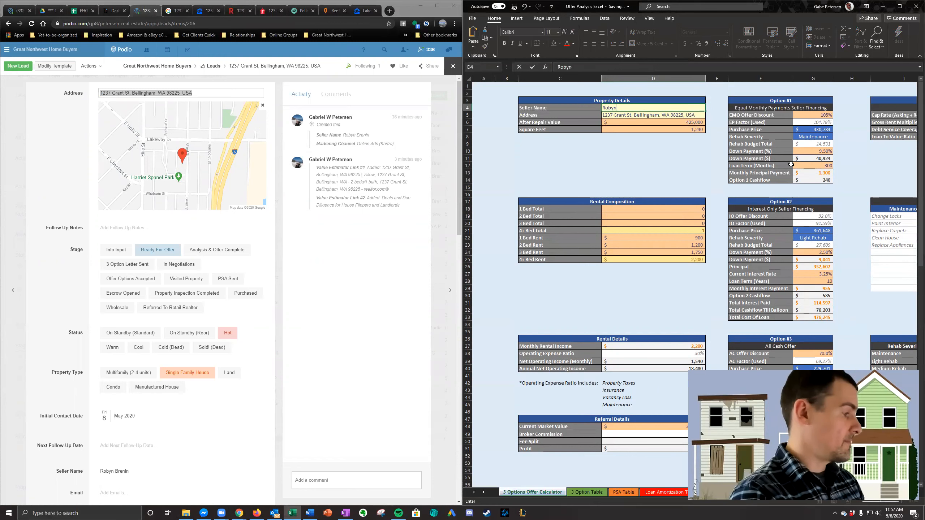
type(" B")
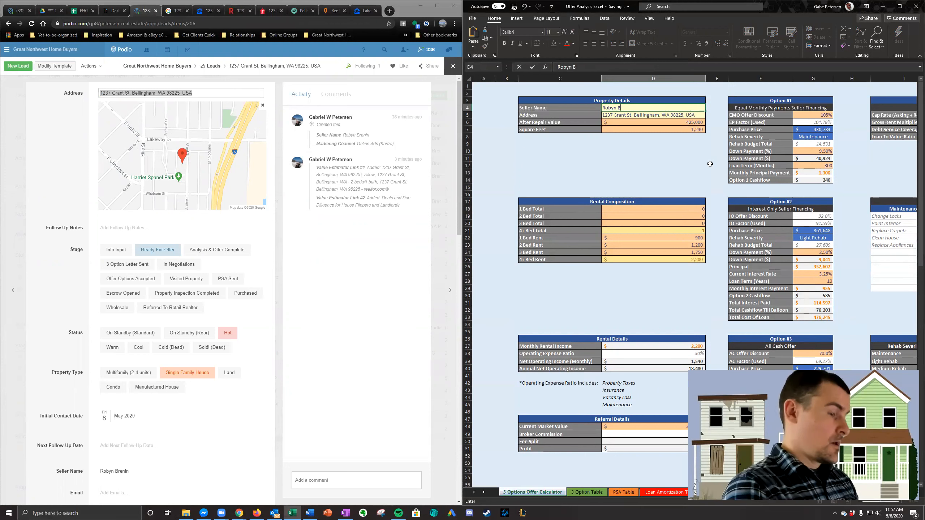
type(".")
left_click(709, 164)
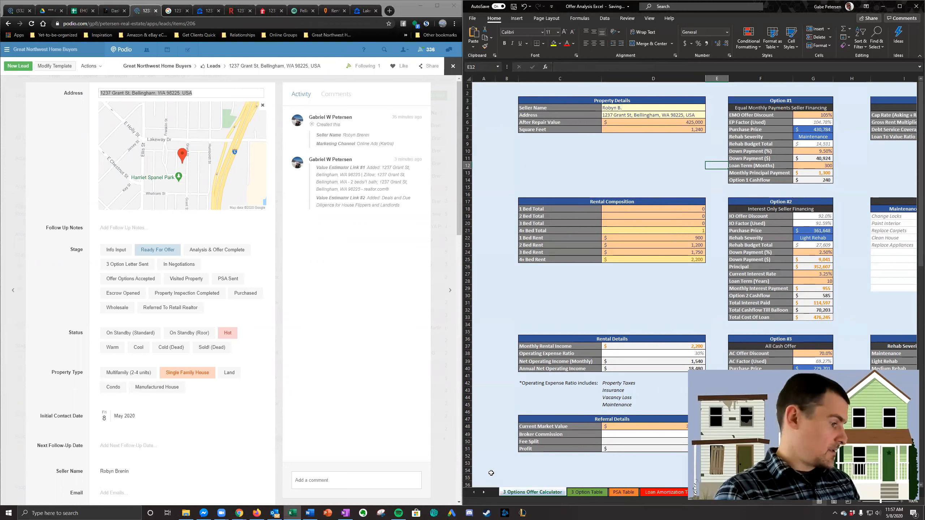
- Switch to the letter of intent in Word and trim the Option 1 cash at closing to $40924
left_click(310, 512)
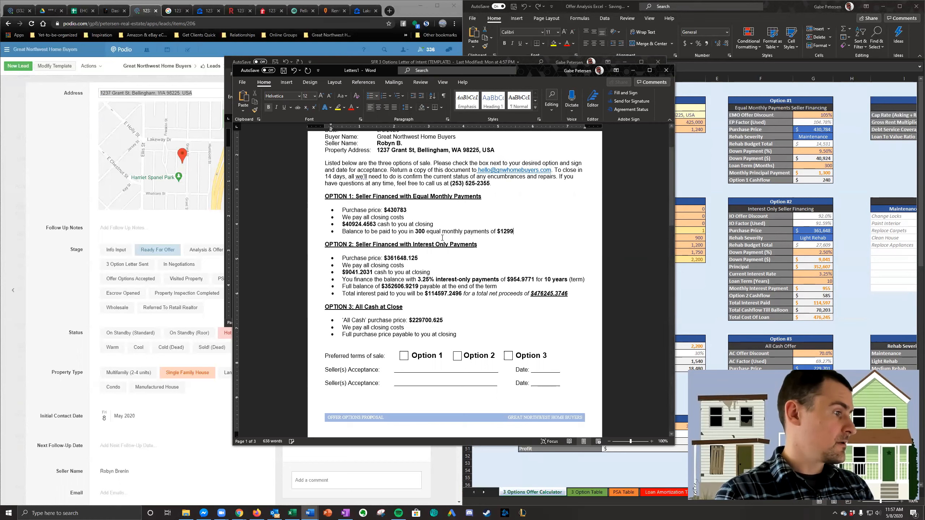
key("BackSpace")
key("BackSpace")
key("BackSpace")
key("BackSpace")
key("BackSpace")
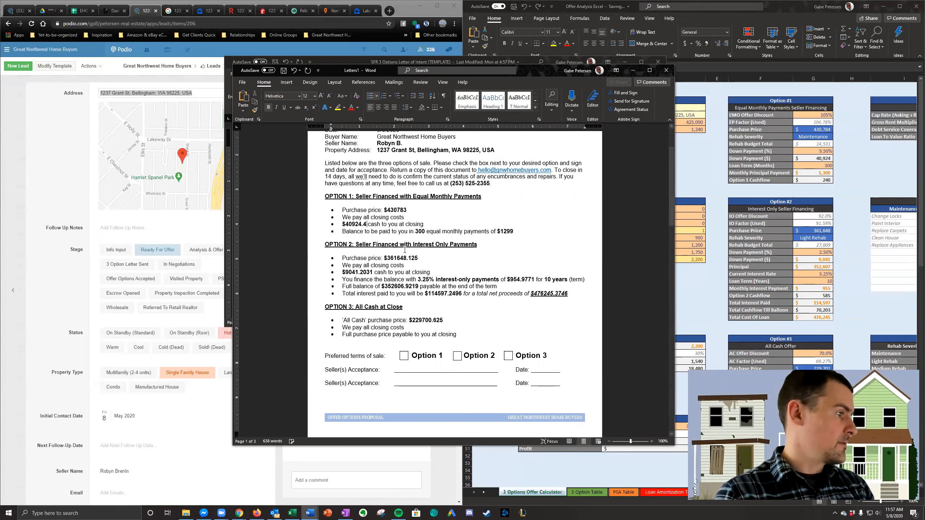
- Remove the decimals from the Option 2 purchase price and cash at closing, leaving $361648 and $9041
left_click(418, 258)
key("BackSpace")
key("BackSpace")
key("BackSpace")
key("BackSpace")
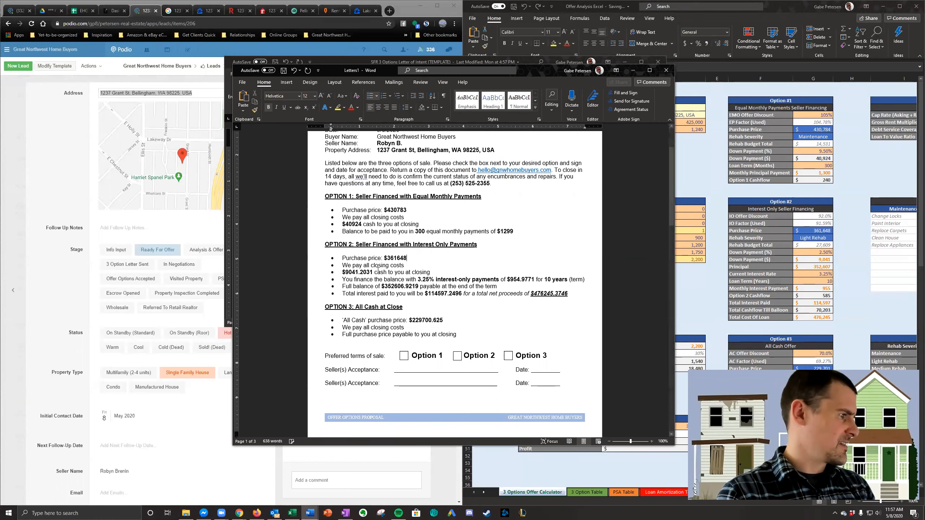
left_click(372, 272)
- Trim the Option 2 interest-only payment to $954 and the full balance at the end of the term to $352606
key("BackSpace")
key("BackSpace")
key("BackSpace")
key("BackSpace")
key("BackSpace")
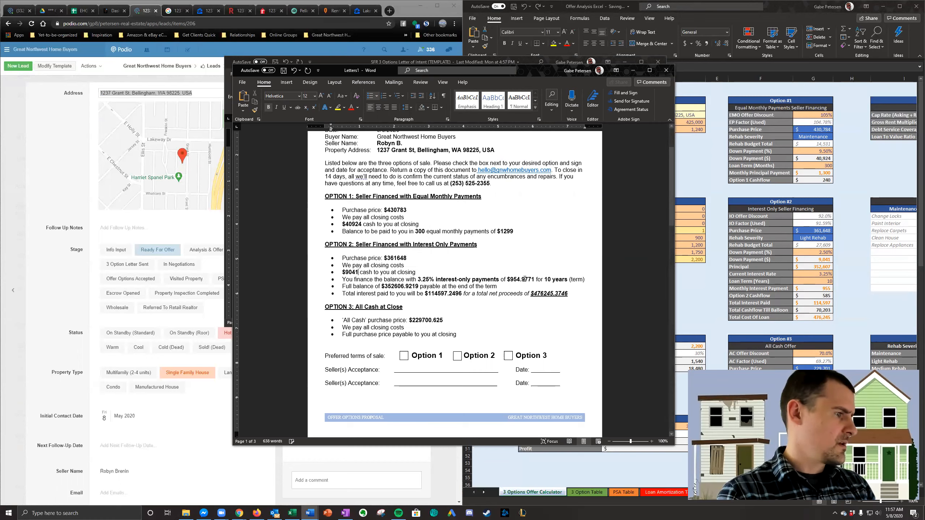
key("Delete")
key("Delete")
key("BackSpace")
key("BackSpace")
key("BackSpace")
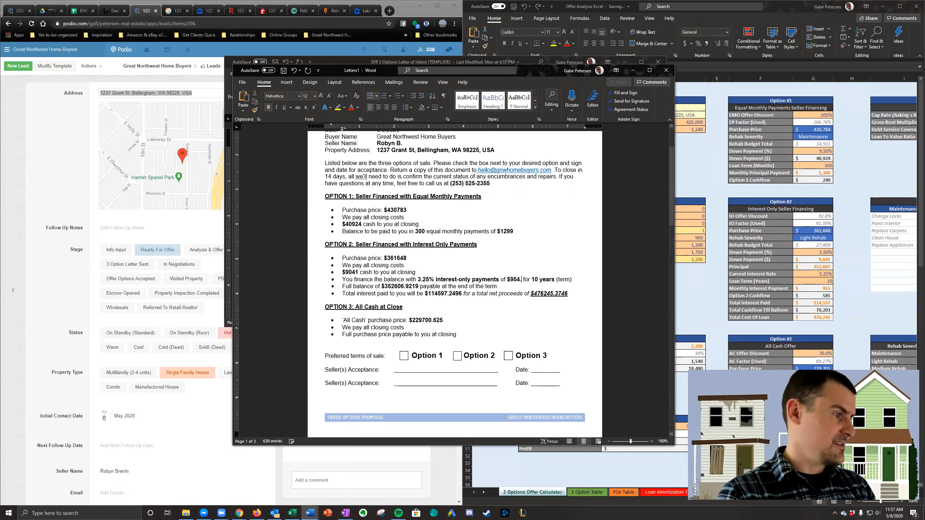
left_click(418, 287)
- Cut the decimals from the Option 2 total interest and total net proceeds, leaving $114597 and $476245
key("BackSpace")
key("BackSpace")
key("BackSpace")
key("BackSpace")
key("BackSpace")
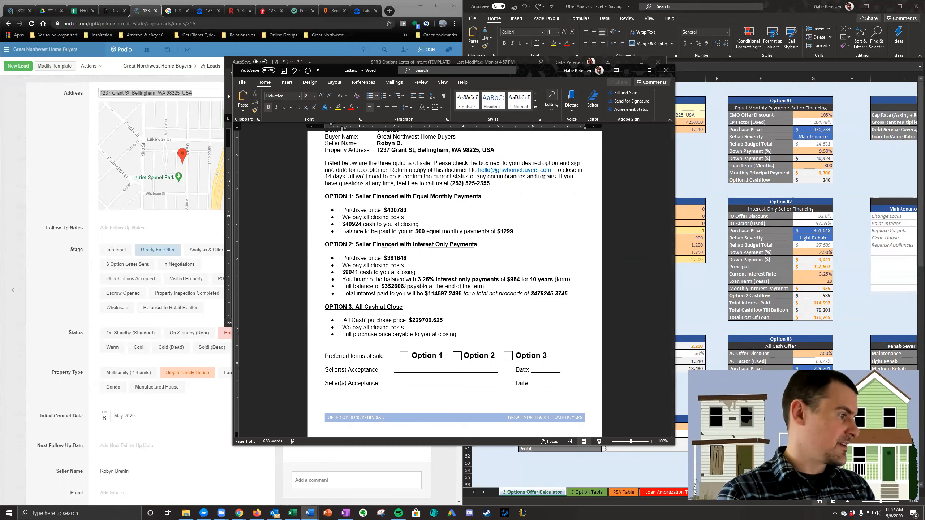
left_click(459, 294)
key("BackSpace")
key("Delete")
key("BackSpace")
key("BackSpace")
key("BackSpace")
left_click(556, 293)
key("BackSpace")
key("BackSpace")
key("BackSpace")
key("BackSpace")
key("BackSpace")
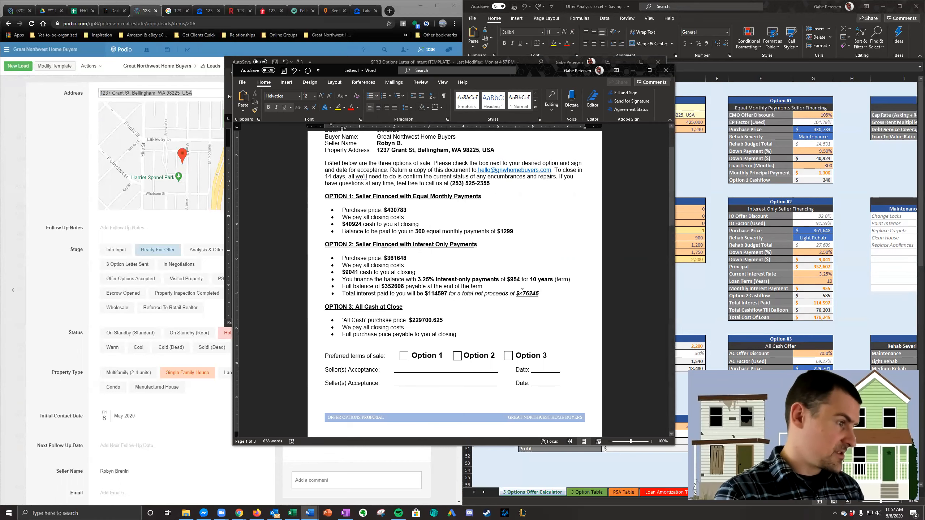
- Add thousands separators to the net proceeds ($476,245) and total interest ($114,597), and rewrite the all-cash purchase price as $229,700
left_click(530, 293)
type(",")
left_click(438, 294)
type(",")
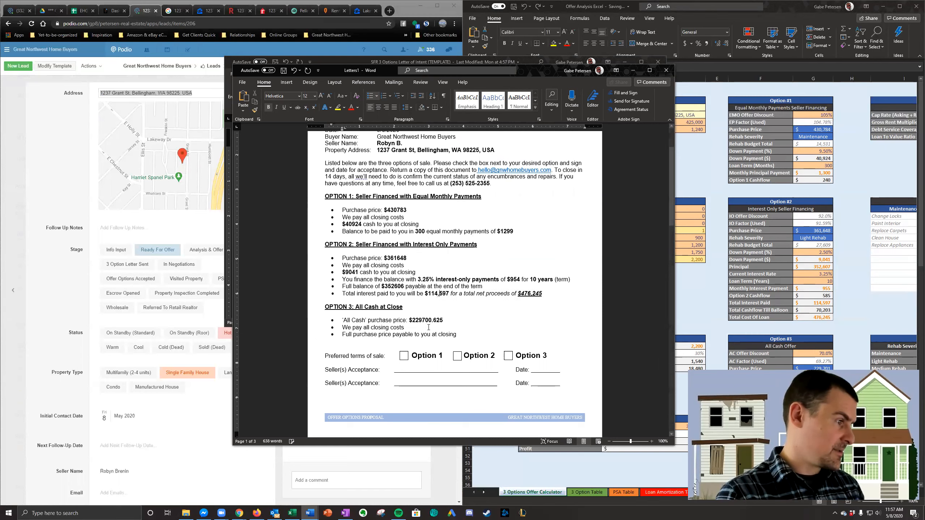
left_click(432, 319)
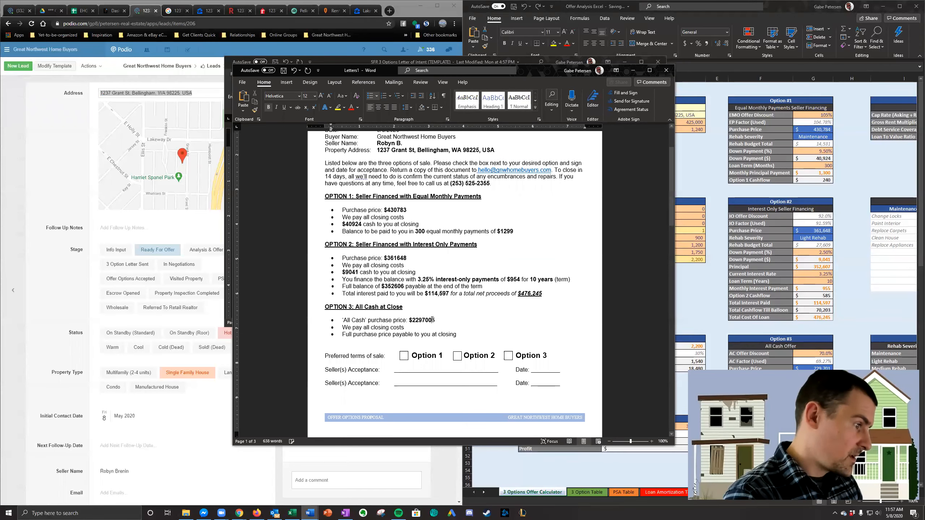
type(",")
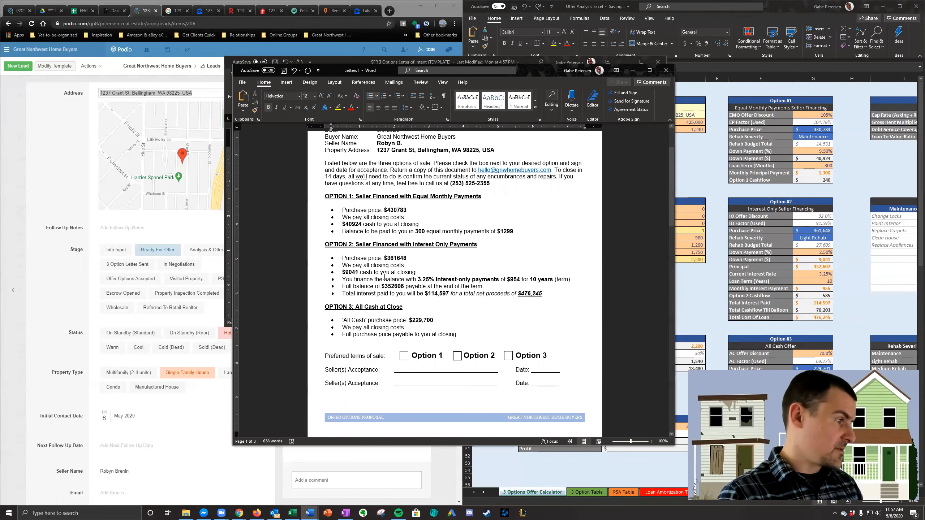
- Insert thousands separators in the Option 2 full balance, cash at closing and purchase price: $352,606, $9,041 and $361,648
left_click(393, 286)
type(",")
left_click(349, 272)
type(",")
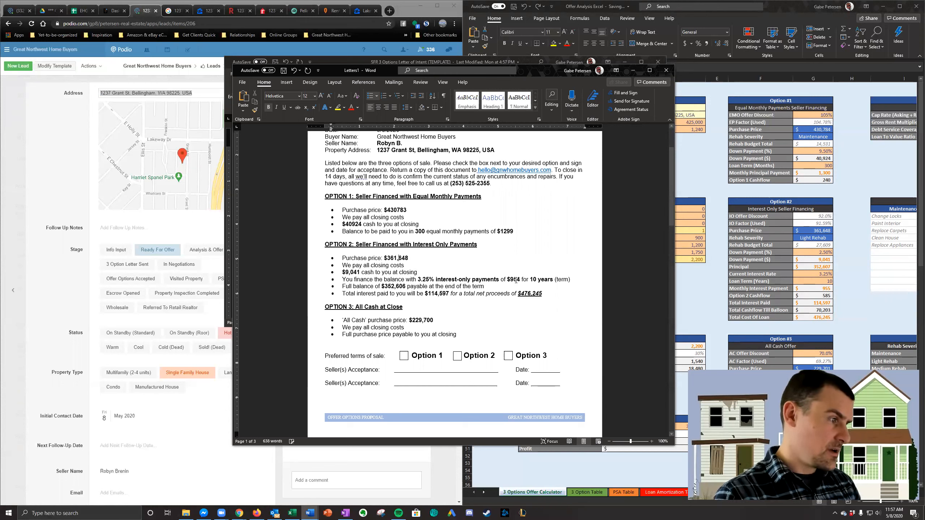
type(",")
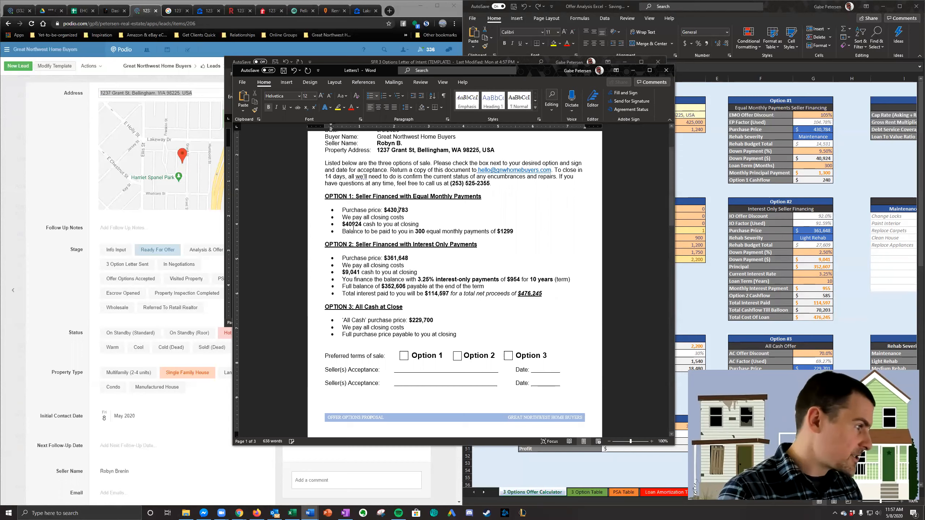
type(",")
type(",")
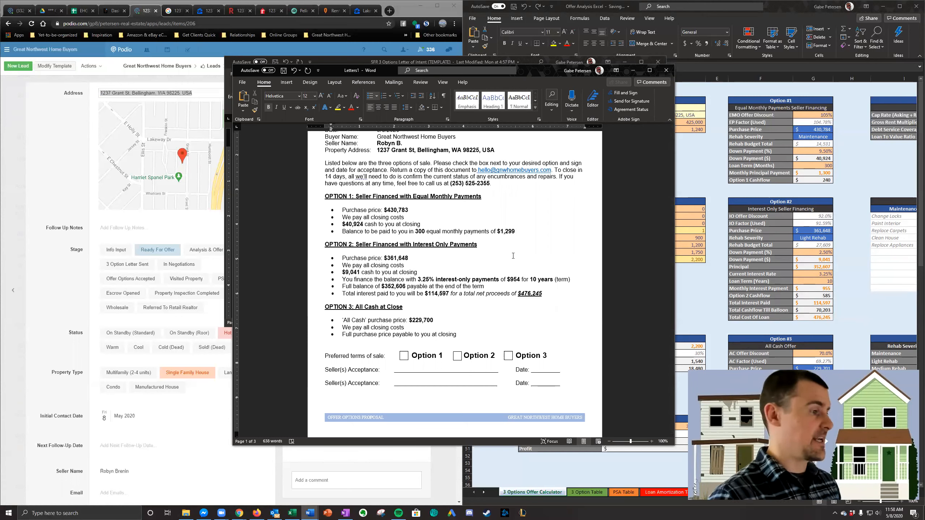
- Proofread the letter of intent from its heading to the signature lines, checking the seller details and all three options
scroll(512, 262, "up", 3)
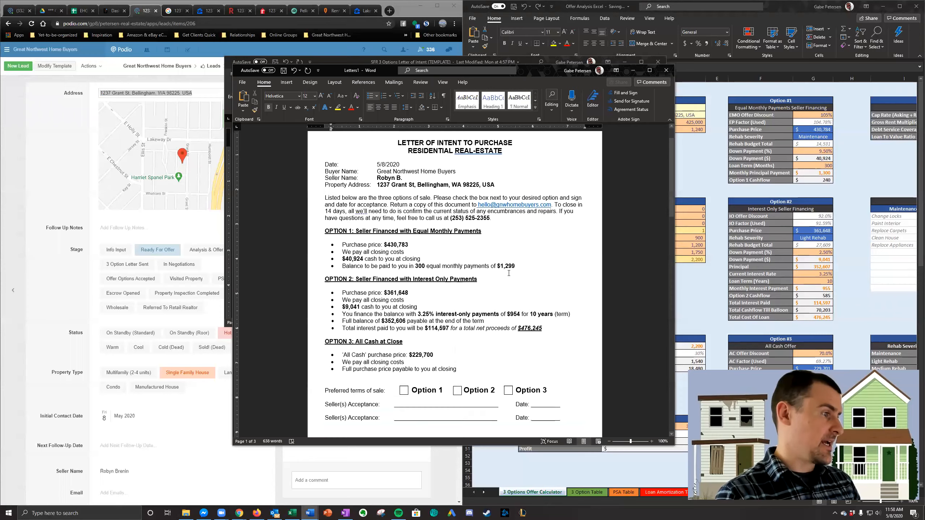
scroll(508, 273, "down", 3)
scroll(509, 273, "up", 3)
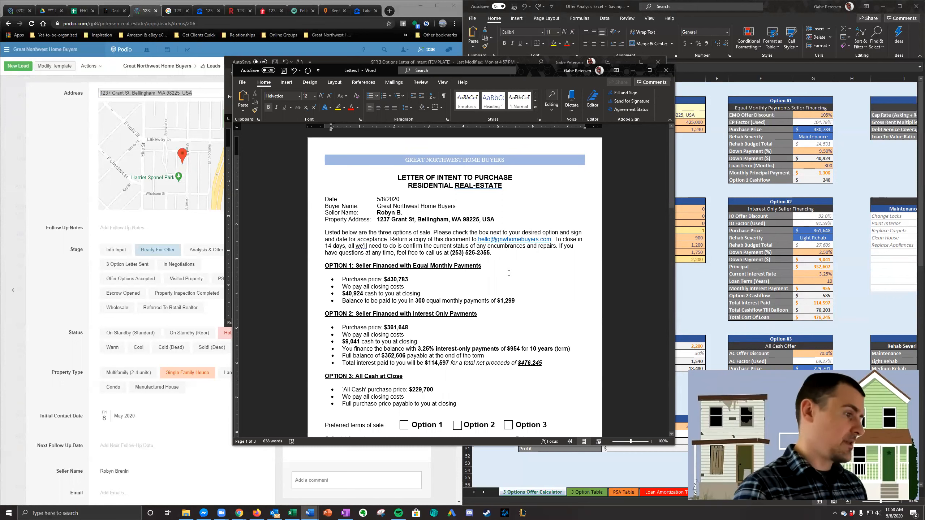
scroll(509, 273, "down", 1)
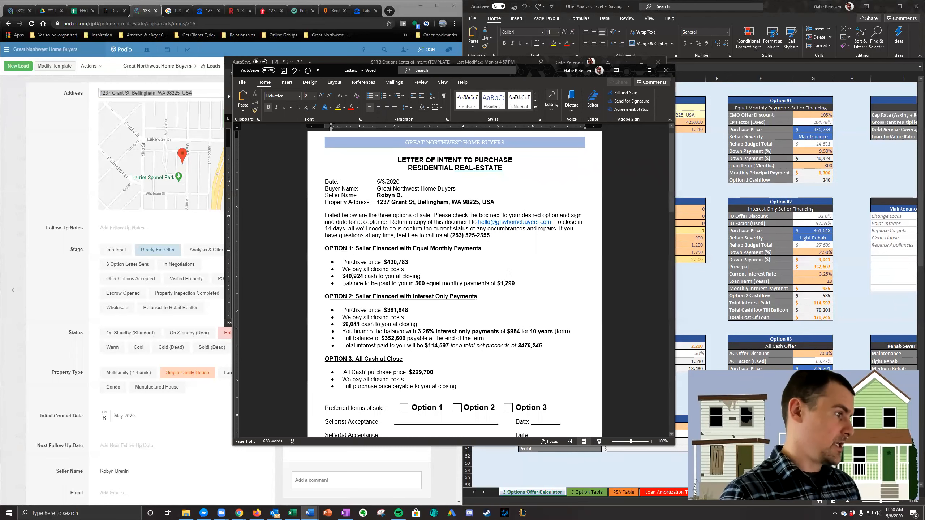
scroll(509, 273, "down", 4)
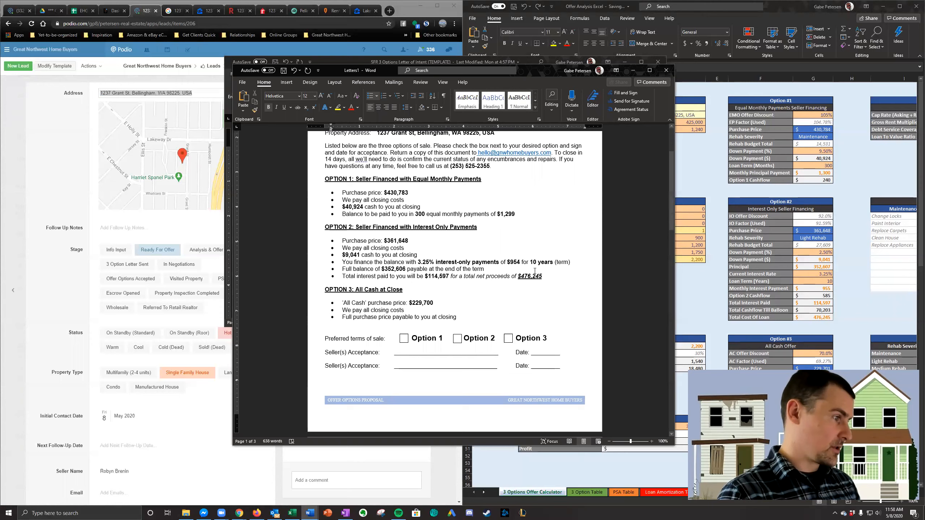
scroll(535, 271, "up", 3)
scroll(521, 272, "up", 1)
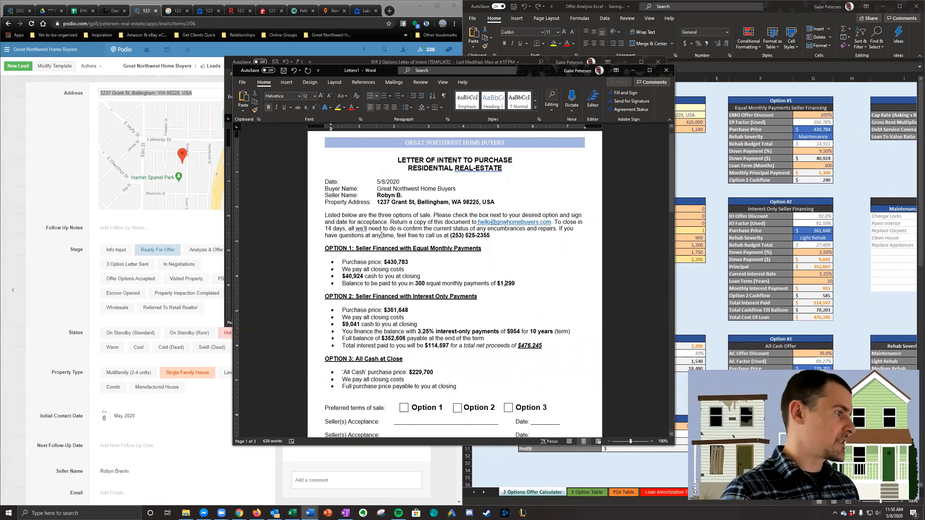
scroll(520, 271, "up", 1)
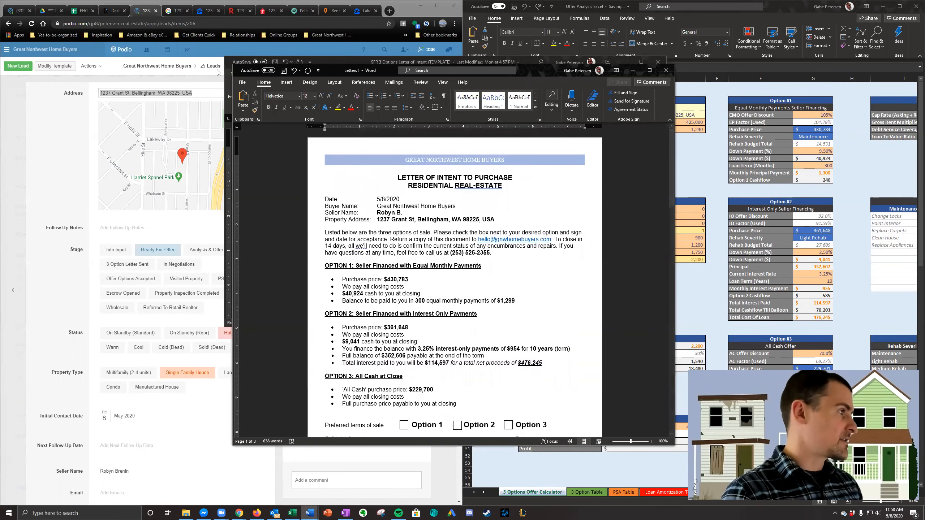
- Start saving the letter of intent in the SFR Offers folder, using the property address copied from the Podio lead as file name
left_click(241, 82)
left_click(270, 175)
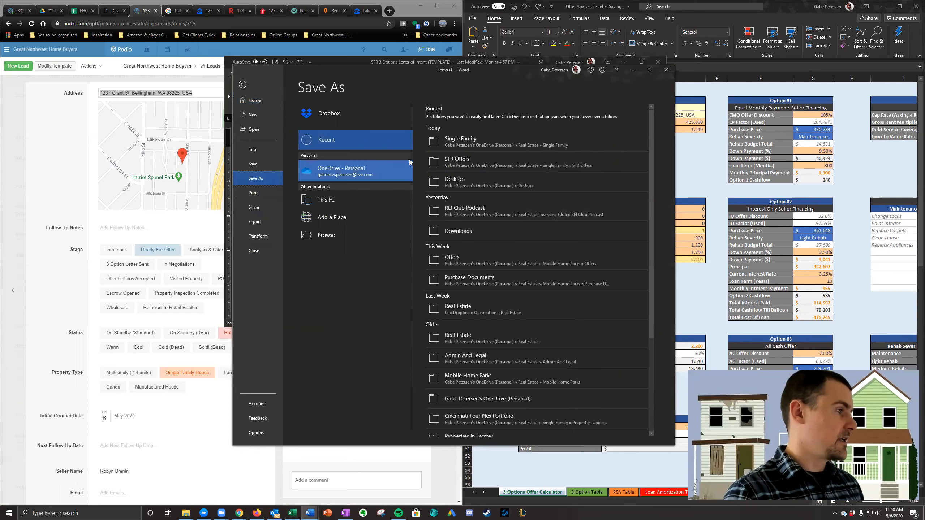
left_click(474, 159)
left_click(209, 98)
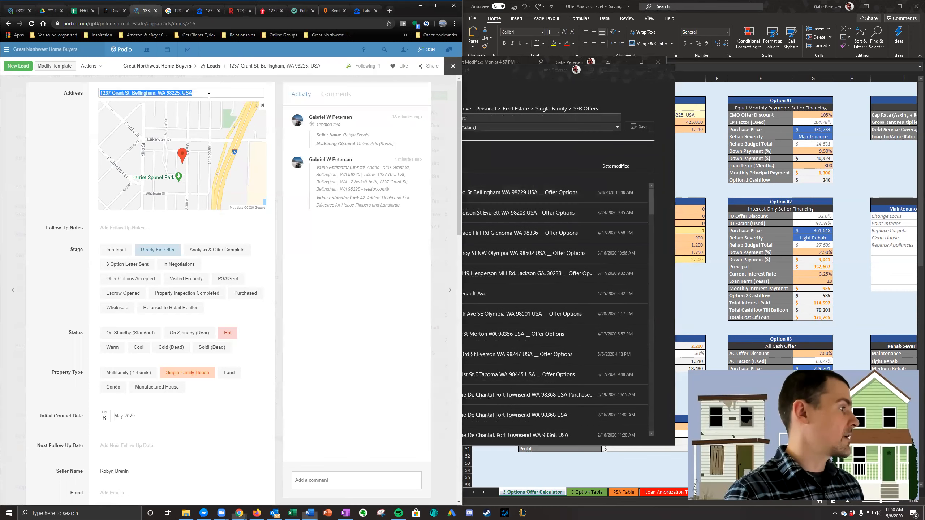
left_click(491, 116)
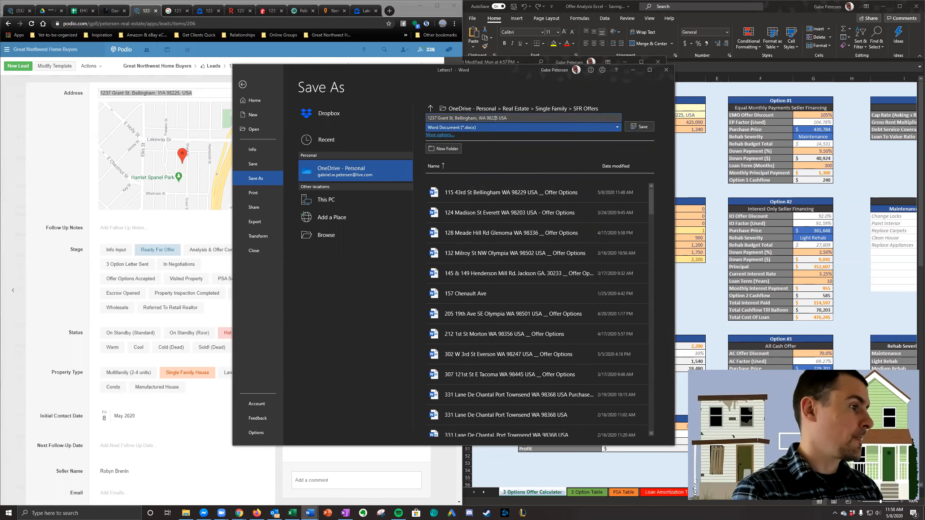
- Remove the commas from the address in the file name, append "__ Offer Options" and save the letter as a Word document
key("Left")
key("Left")
key("Left")
key("BackSpace")
key("Left")
key("BackSpace")
left_click(550, 118)
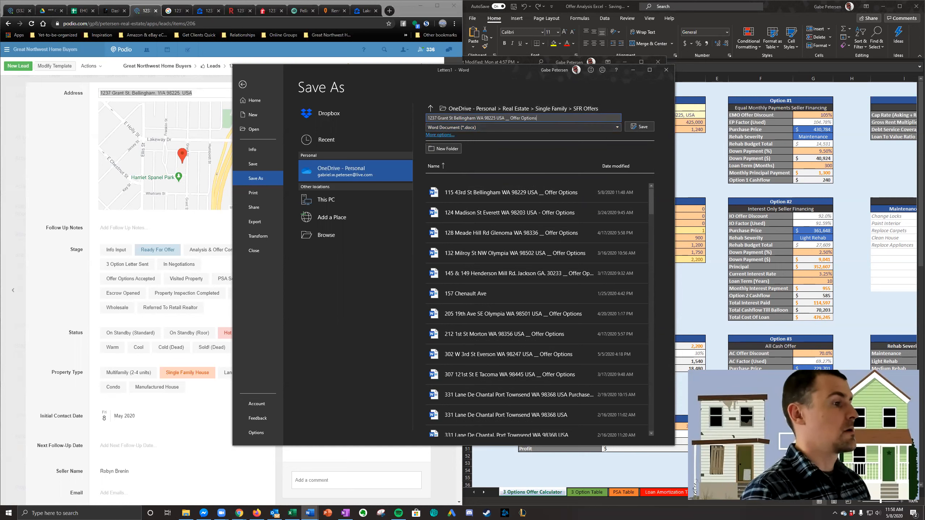
left_click(640, 126)
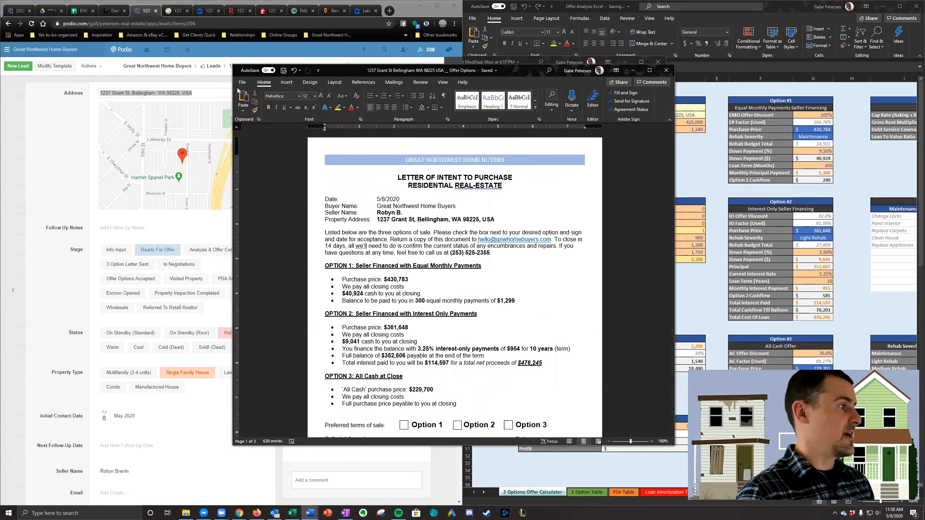
left_click(242, 84)
left_click(268, 164)
left_click(539, 118)
left_click(587, 127)
left_click(243, 85)
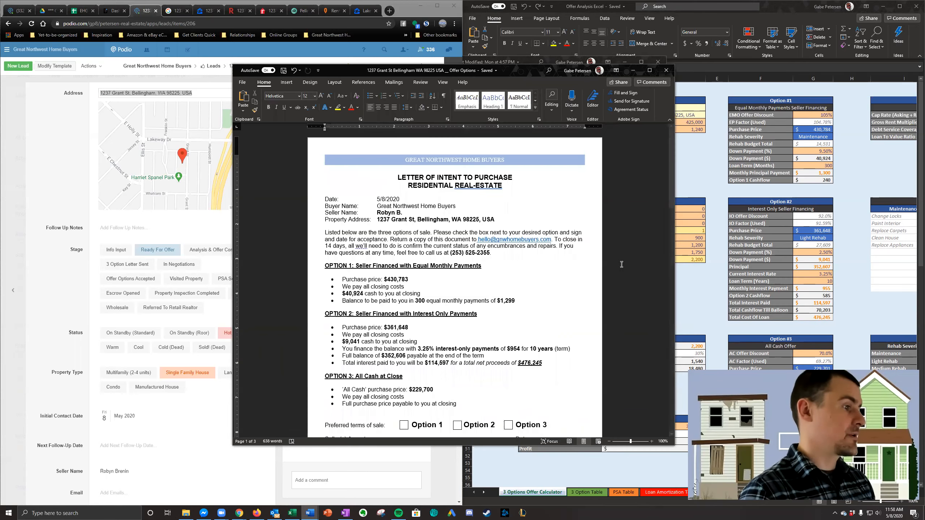
- Delete the Comparable Sales heading, address and text, and remove the emptied third page from the letter
scroll(487, 299, "down", 20)
scroll(488, 299, "up", 8)
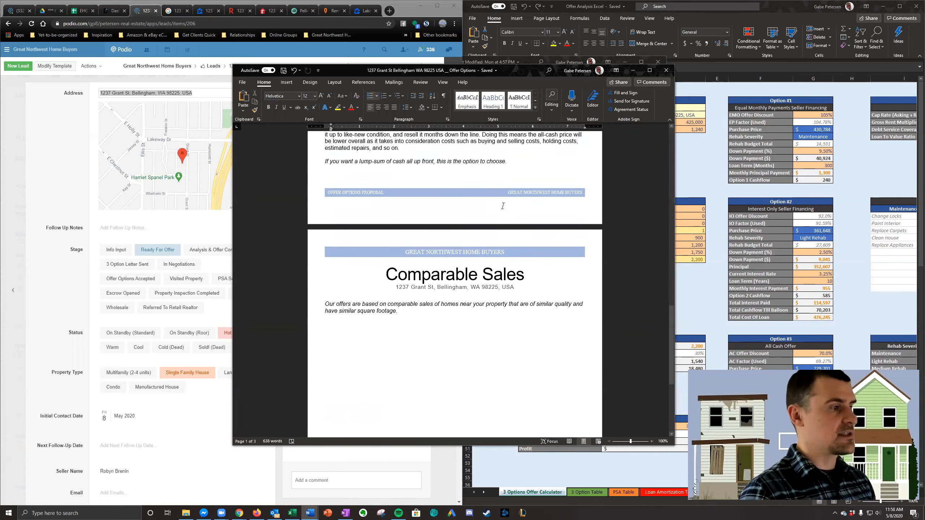
left_click_drag(384, 300, 552, 513)
key("Delete")
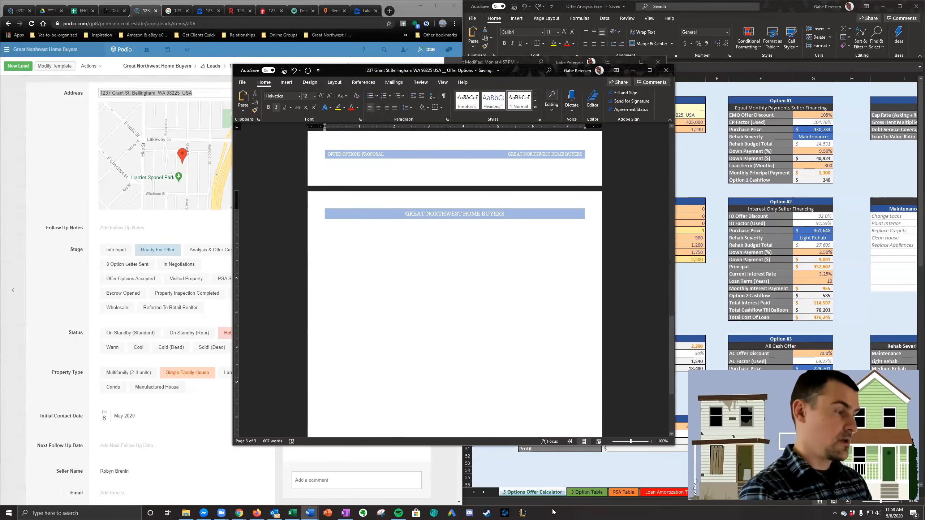
key("BackSpace")
key("BackSpace")
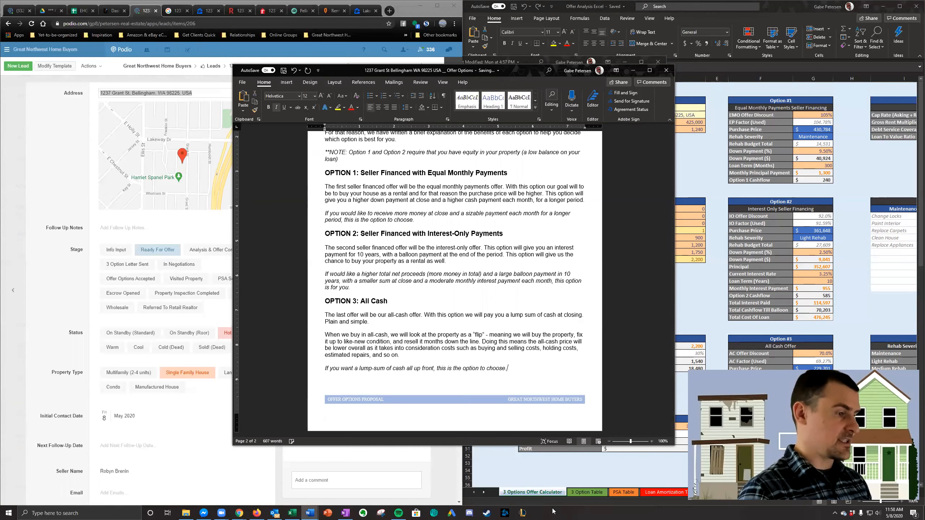
- Save a PDF copy of the letter in SFR Offers with "PDF" added to the file name, and close the Word letter
scroll(553, 319, "up", 5)
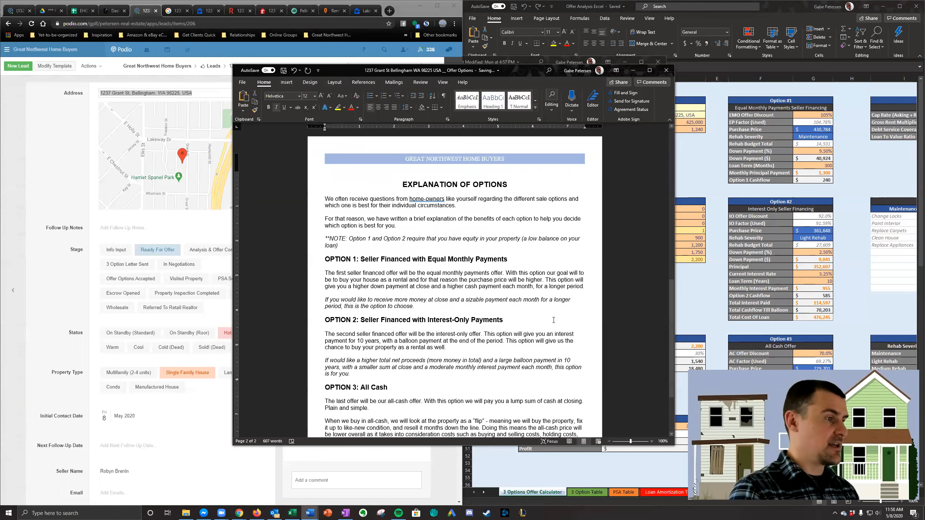
scroll(553, 320, "up", 5)
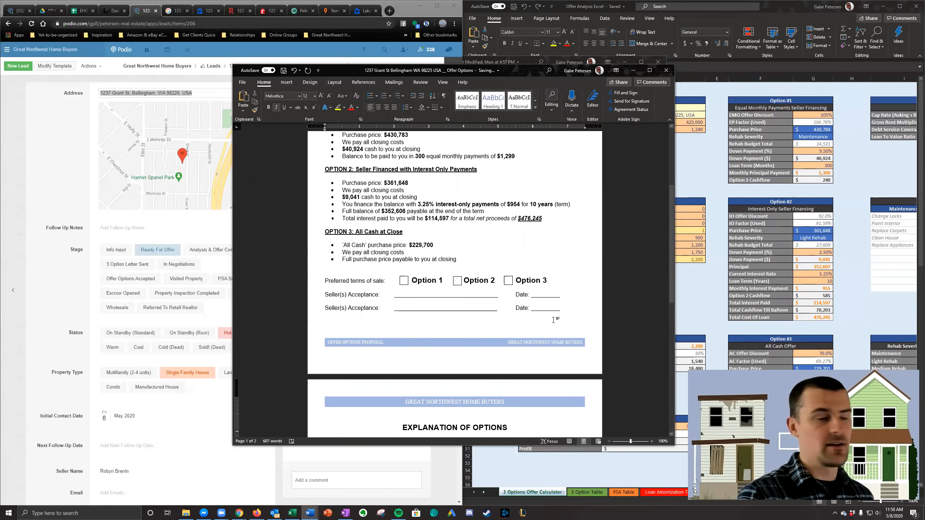
scroll(553, 320, "up", 5)
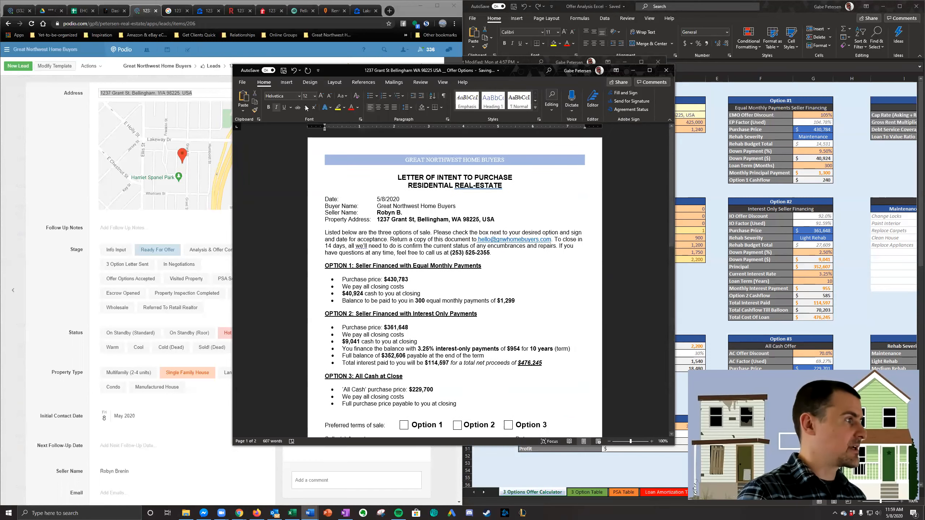
left_click(243, 82)
left_click(260, 164)
left_click(554, 117)
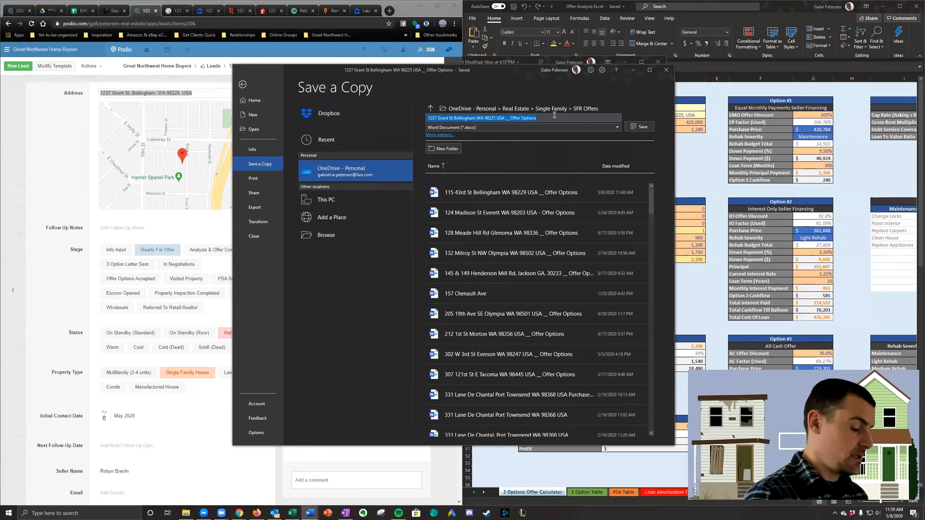
left_click(557, 116)
type("PDF")
left_click(640, 126)
left_click(666, 69)
- Close the finished property's Zillow, Redfin and realtor.com research pages in the browser and return to its Podio lead
left_click(240, 10)
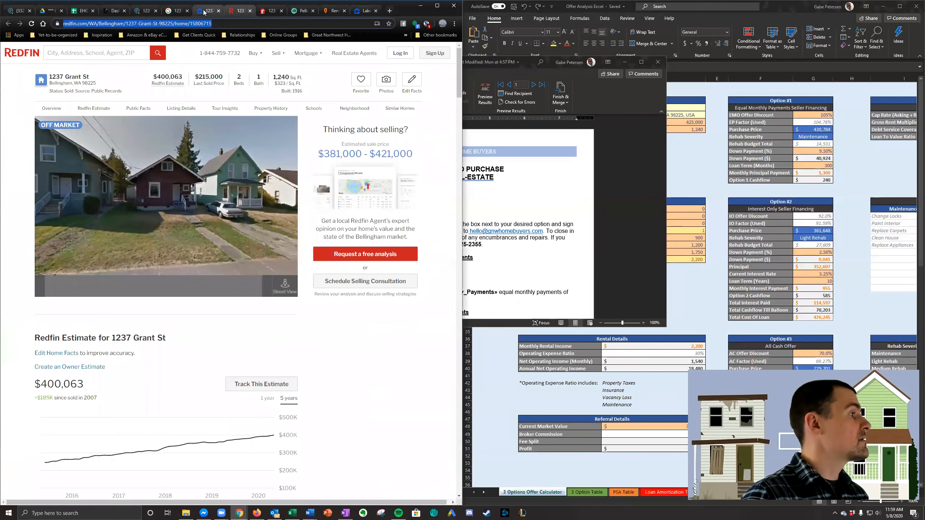
left_click(214, 10)
left_click(219, 11)
left_click(218, 10)
left_click(219, 11)
left_click(282, 10)
left_click(146, 10)
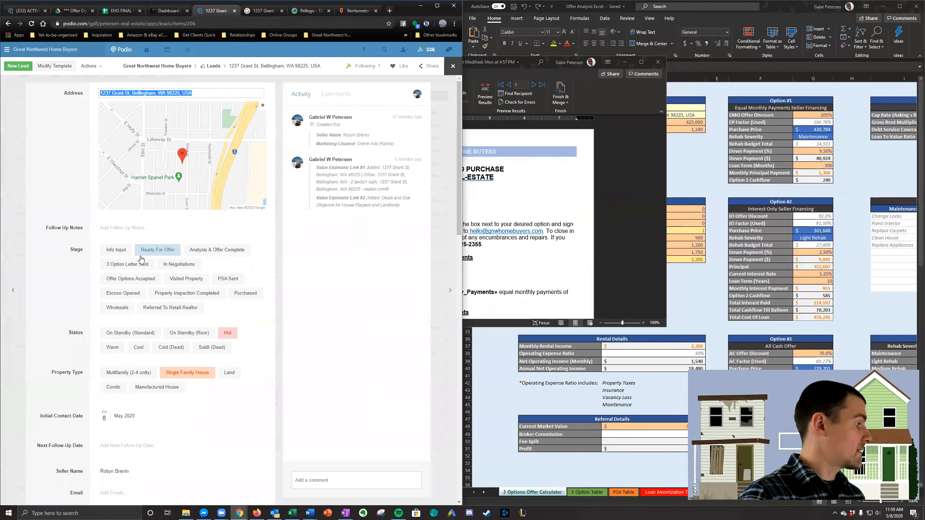
- Find the property's offer PDF in the SFR Offers folder by its house number and copy a OneDrive sharing link to it
scroll(140, 259, "down", 10)
left_click(185, 513)
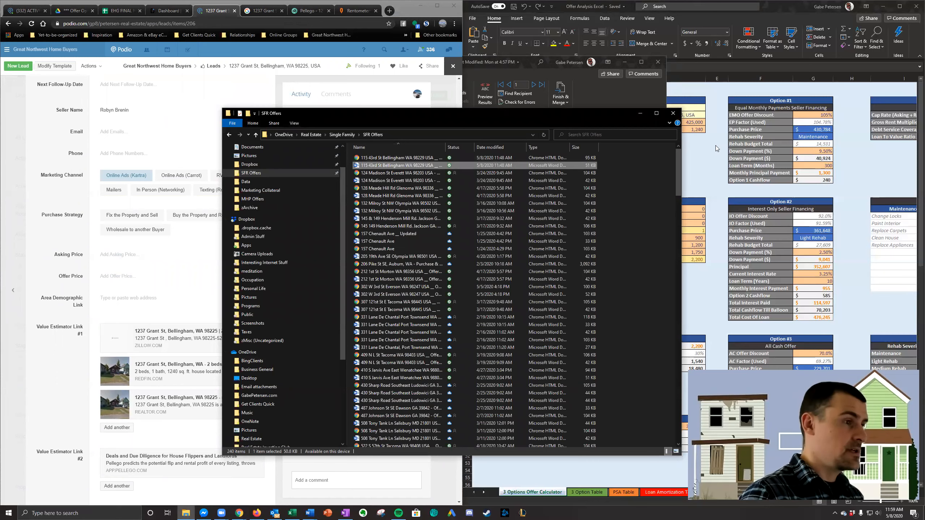
left_click(620, 137)
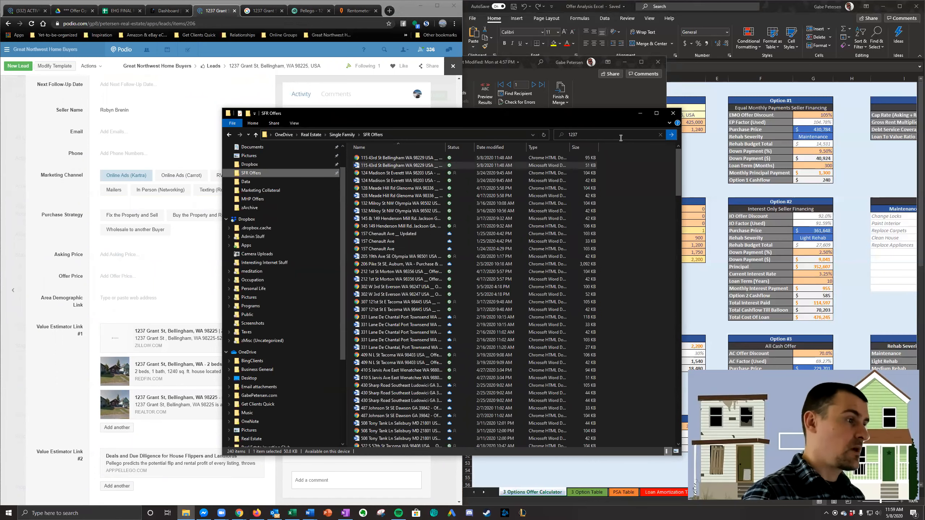
right_click(430, 173)
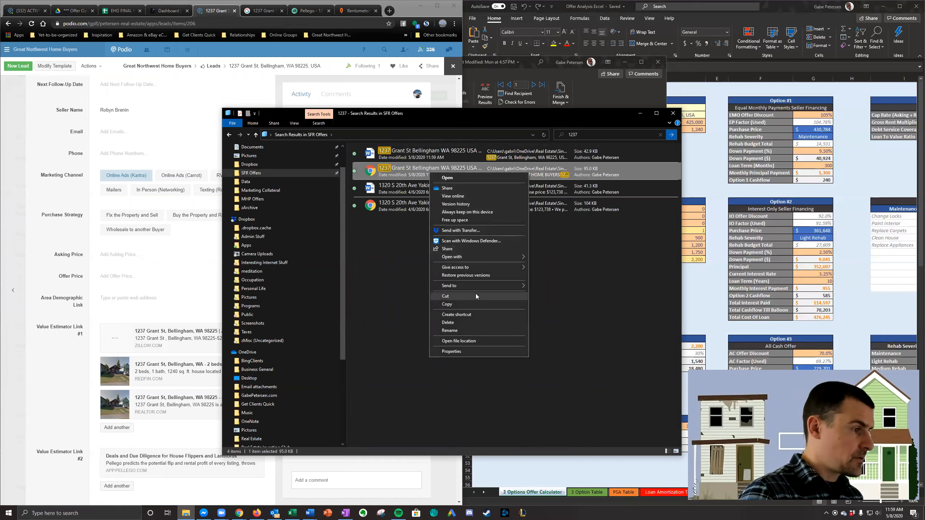
left_click(472, 187)
left_click(431, 245)
- Paste the shared PDF's link into the OneDrive Link field of the Podio lead and close the sharing dialog
scroll(117, 242, "down", 6)
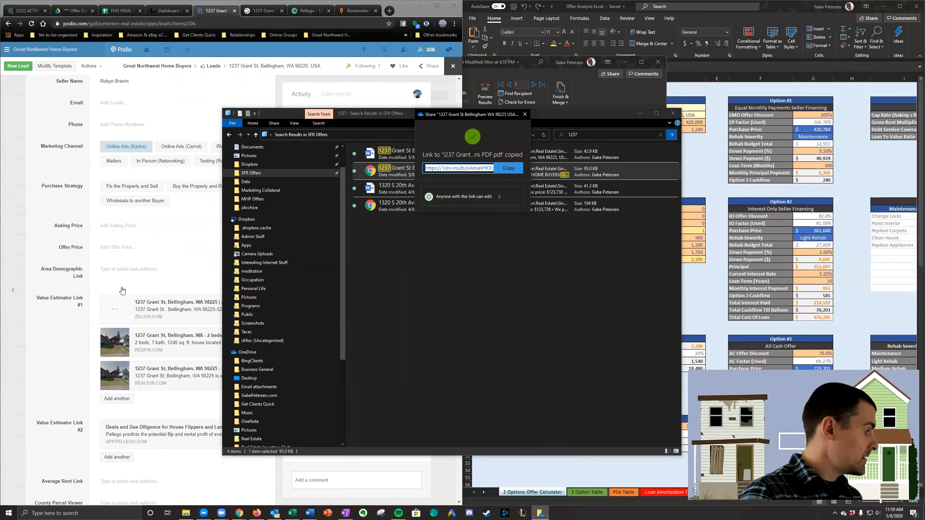
left_click(116, 240)
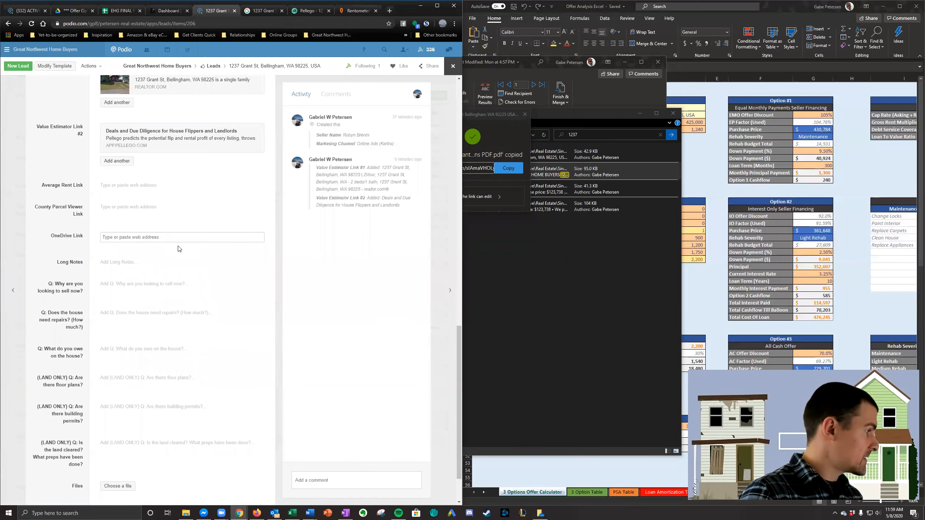
key("ctrl+v")
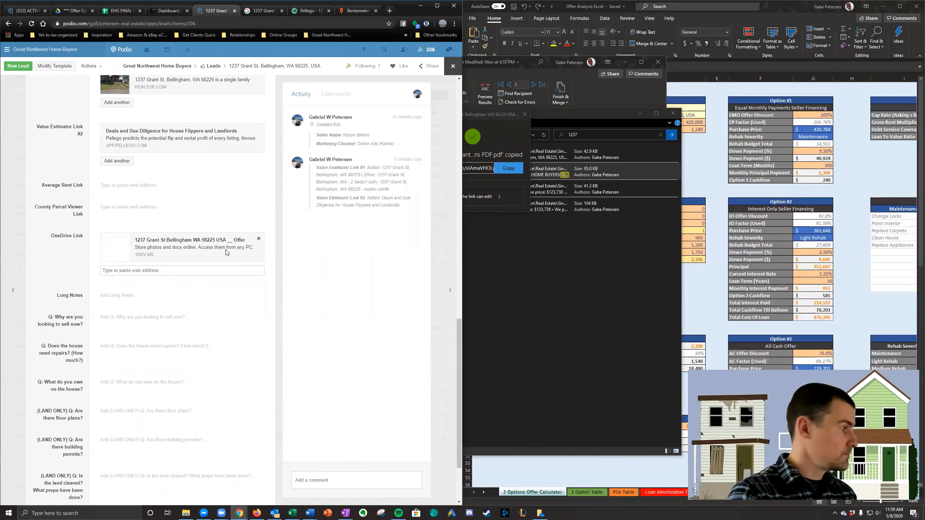
left_click(524, 114)
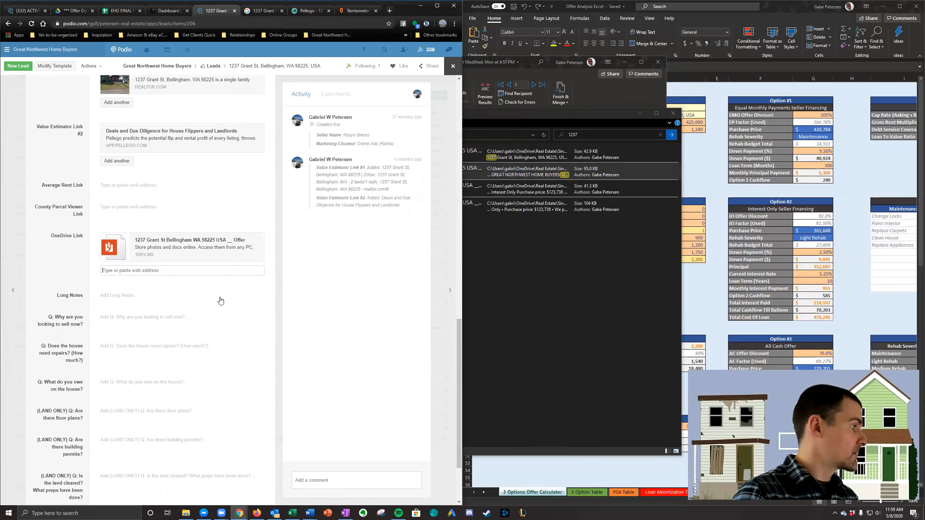
- Leave the Grant St lead and open the Wildflower Way lead from the Podio leads list
scroll(220, 303, "up", 15)
left_click(616, 275)
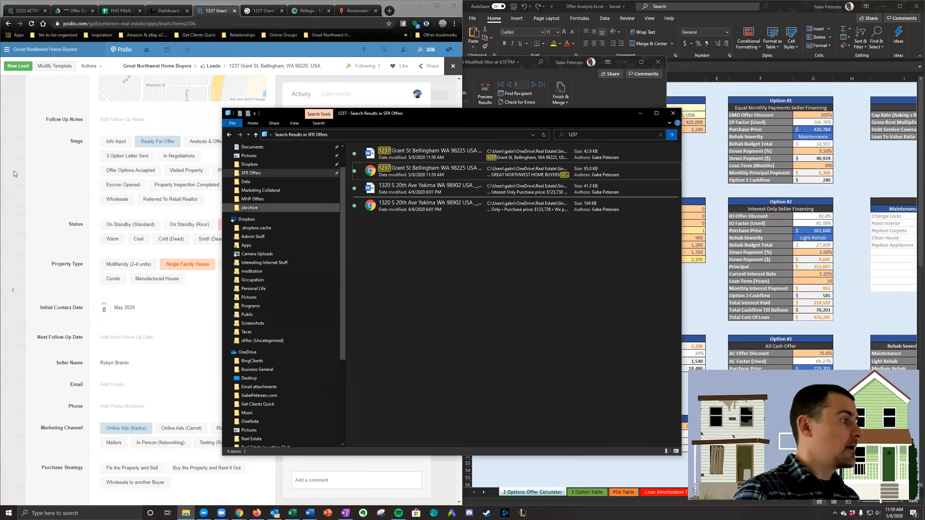
left_click(12, 178)
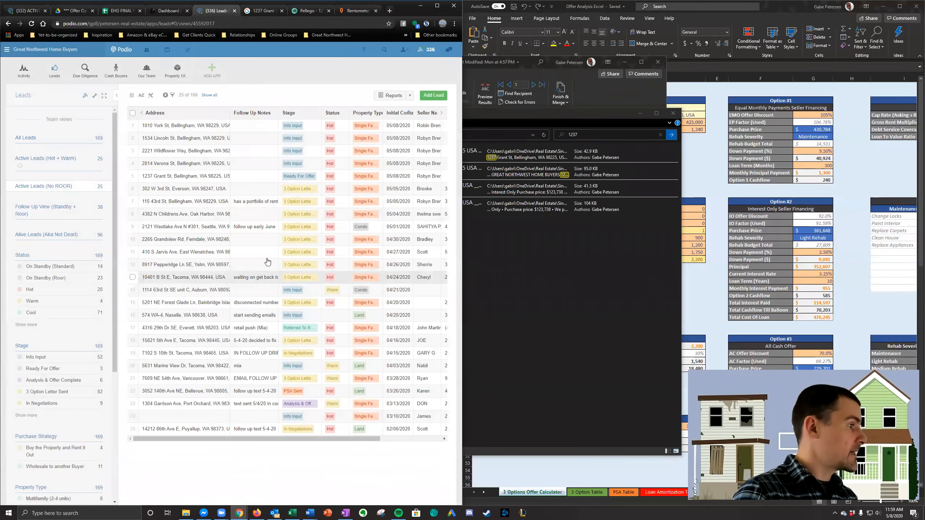
left_click(258, 168)
left_click(20, 146)
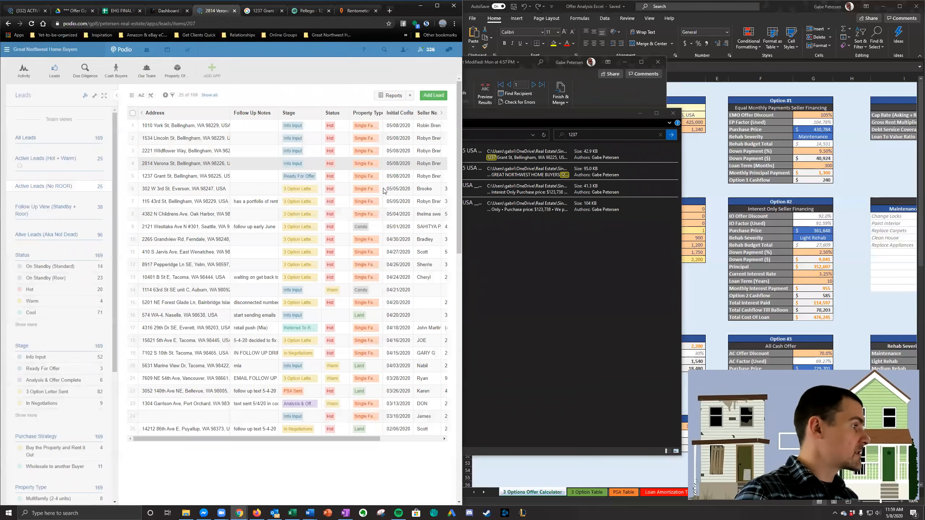
left_click(258, 149)
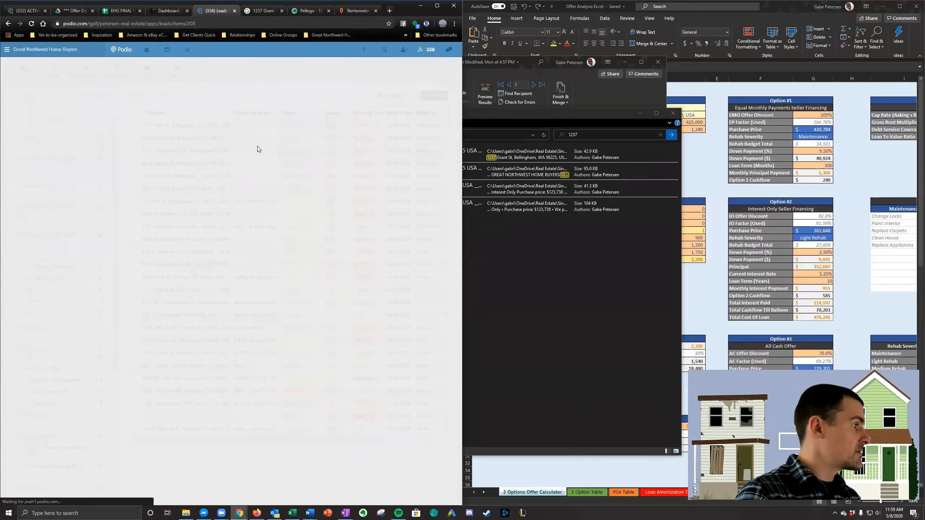
- Copy the Wildflower Way lead's full property address and search Google for it
triple_click(182, 94)
key("ctrl+c")
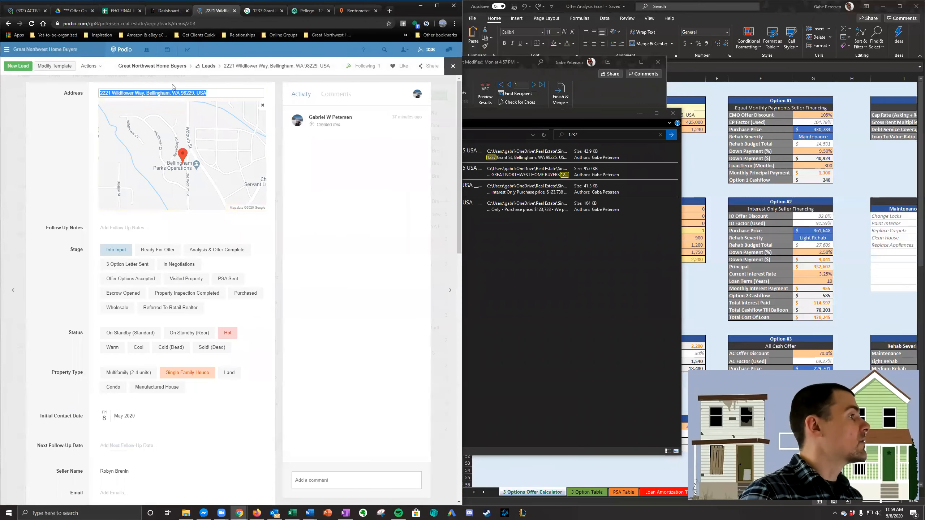
left_click(261, 11)
left_click(257, 24)
key("ctrl+v")
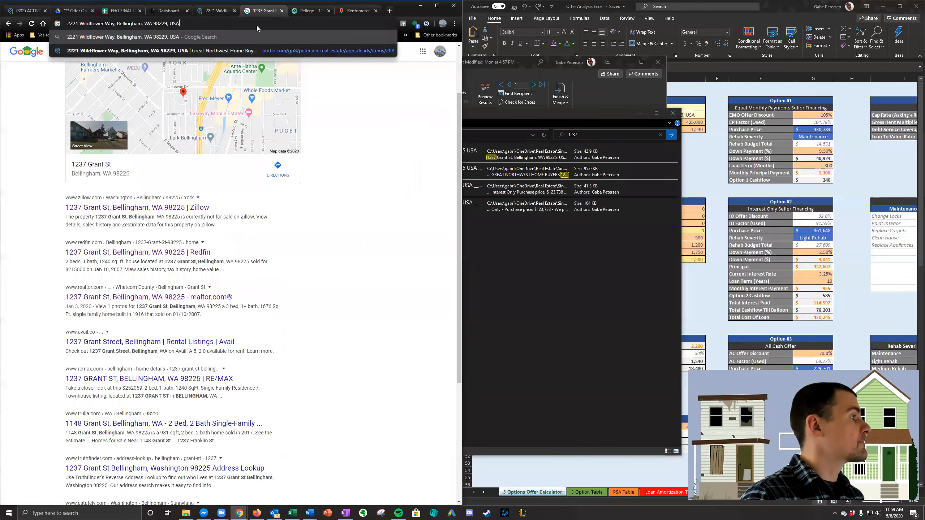
key("Return")
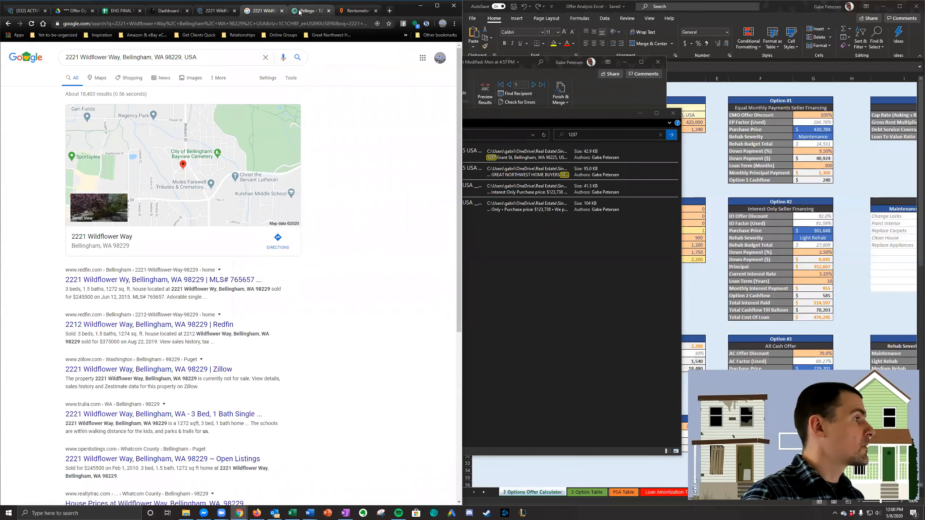
- Look up the copied Wildflower Way address in Pellego and open the matching property
key("ctrl+Tab")
left_click(165, 49)
key("ctrl+v")
key("Return")
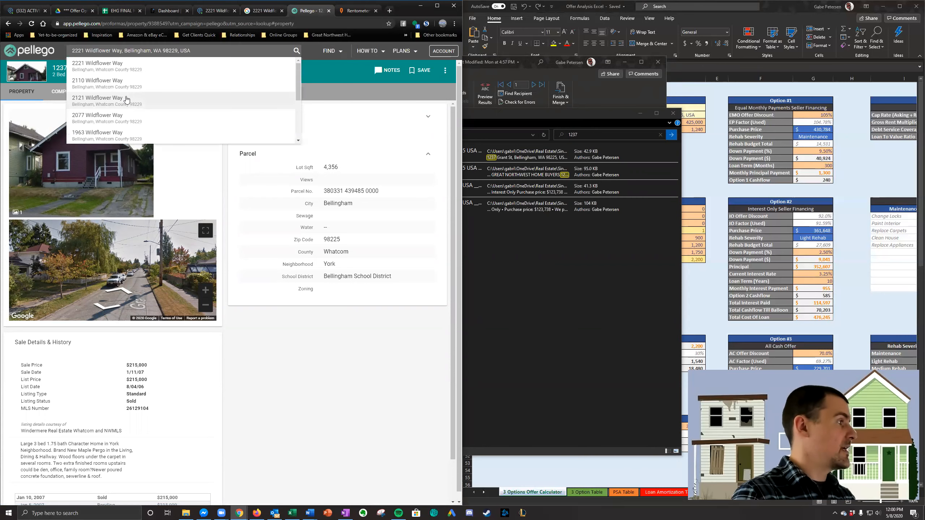
left_click(117, 68)
- Open the Wildflower Way property's Redfin and Zillow results from Google in new tabs and bring up the Redfin page
left_click(265, 11)
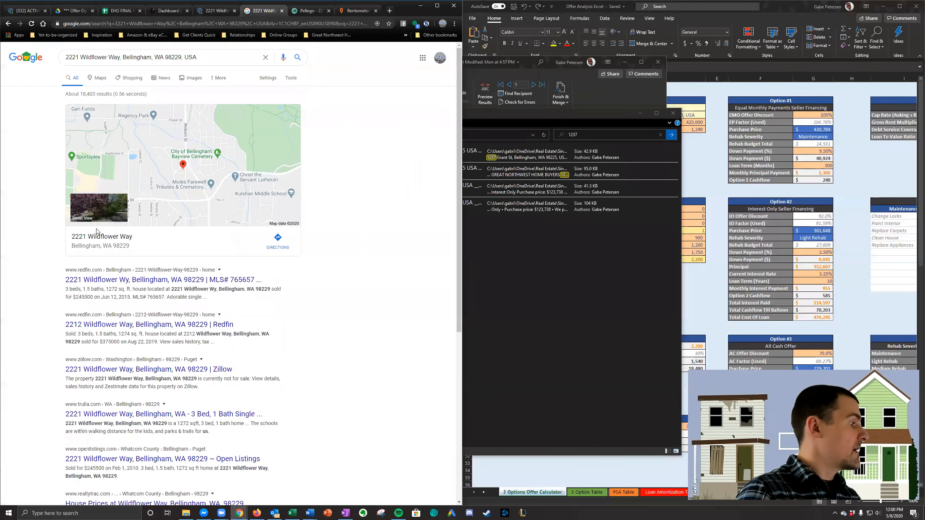
right_click(201, 278)
left_click(224, 282)
scroll(200, 326, "down", 1)
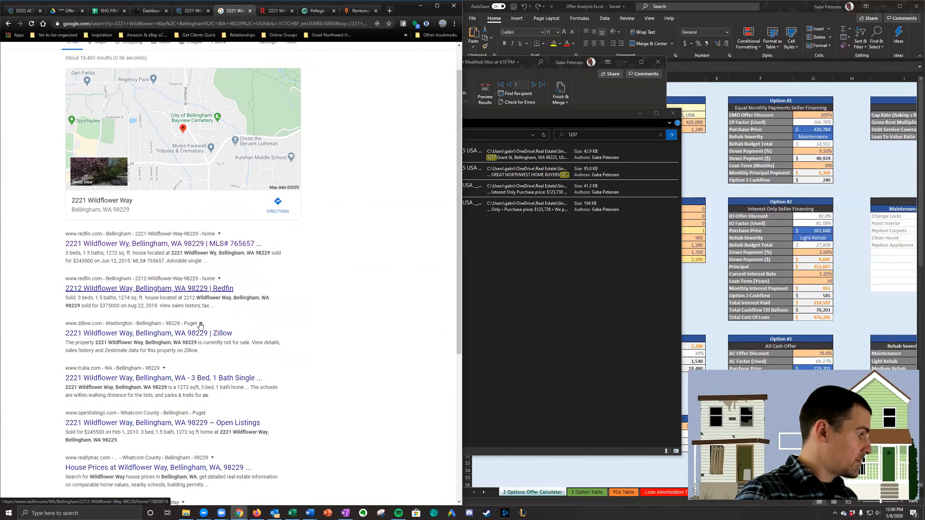
right_click(198, 330)
left_click(214, 336)
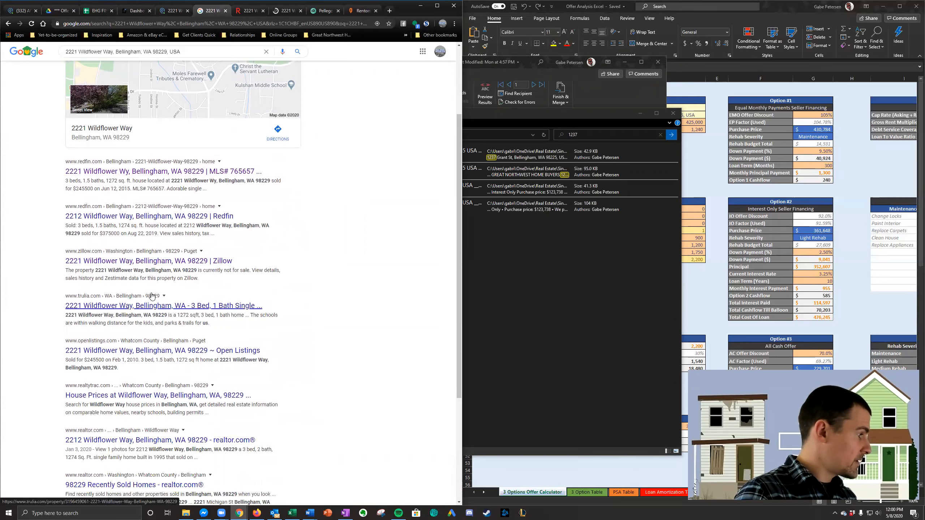
scroll(249, 210, "up", 1)
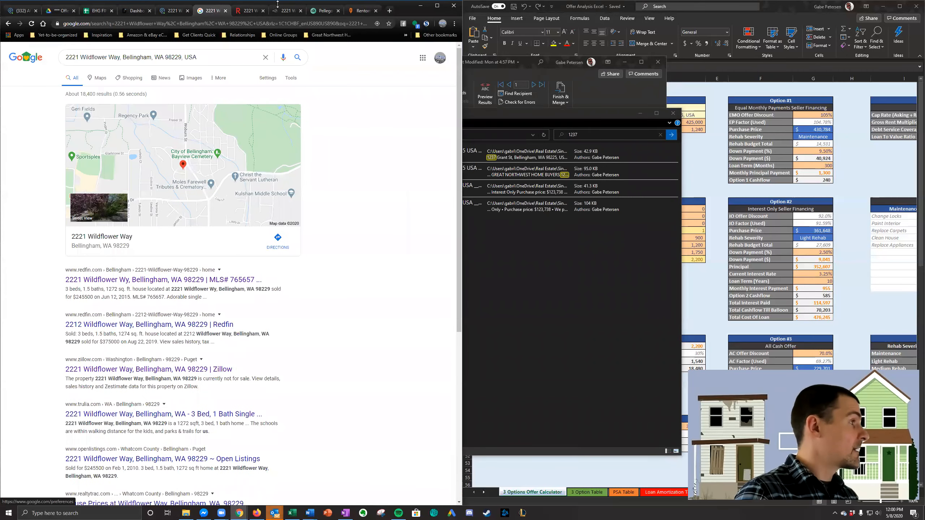
left_click(249, 10)
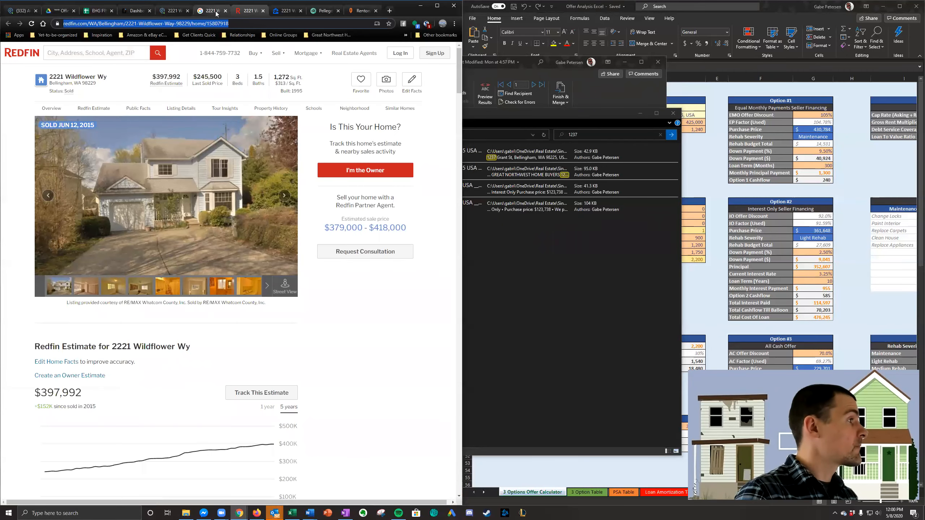
- Add the Redfin and Zillow page links for the Wildflower Way property to Value Estimator Link #1 in its Podio lead
left_click(173, 10)
scroll(172, 245, "down", 7)
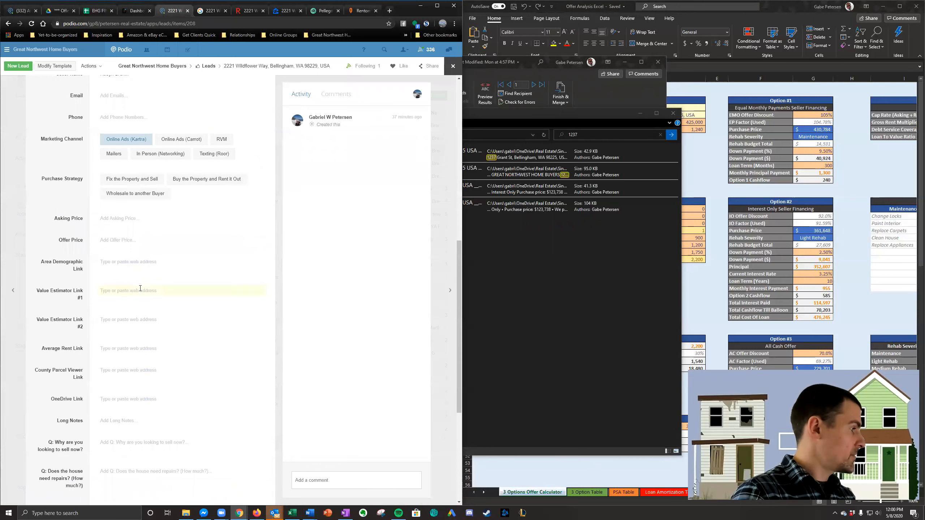
left_click(144, 291)
left_click(243, 10)
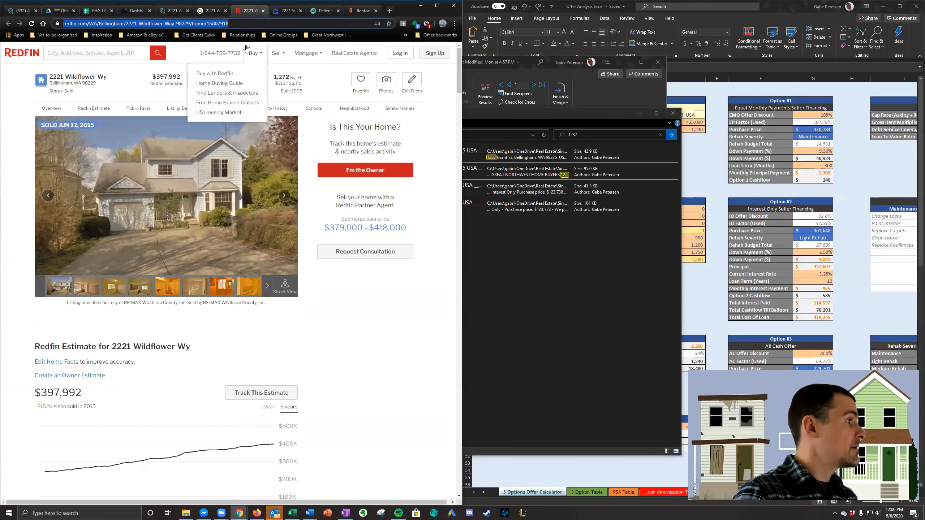
left_click(286, 10)
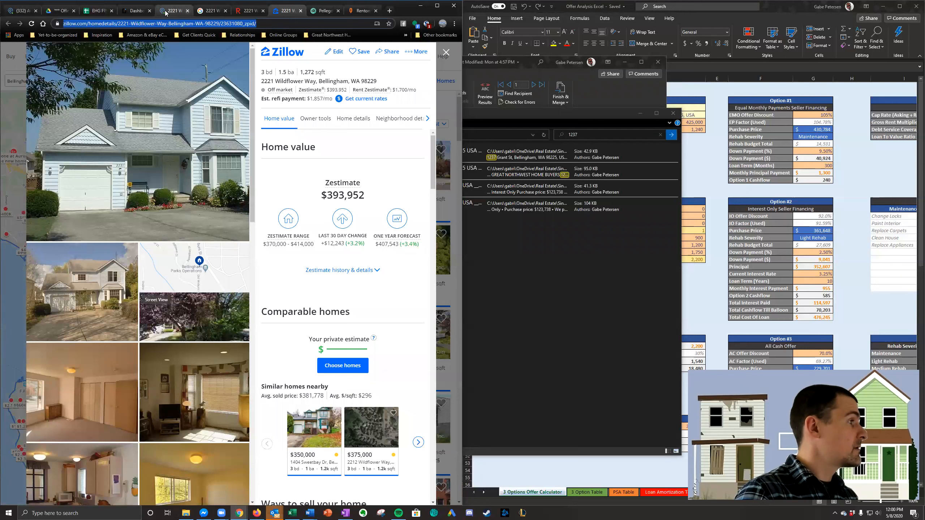
left_click(190, 13)
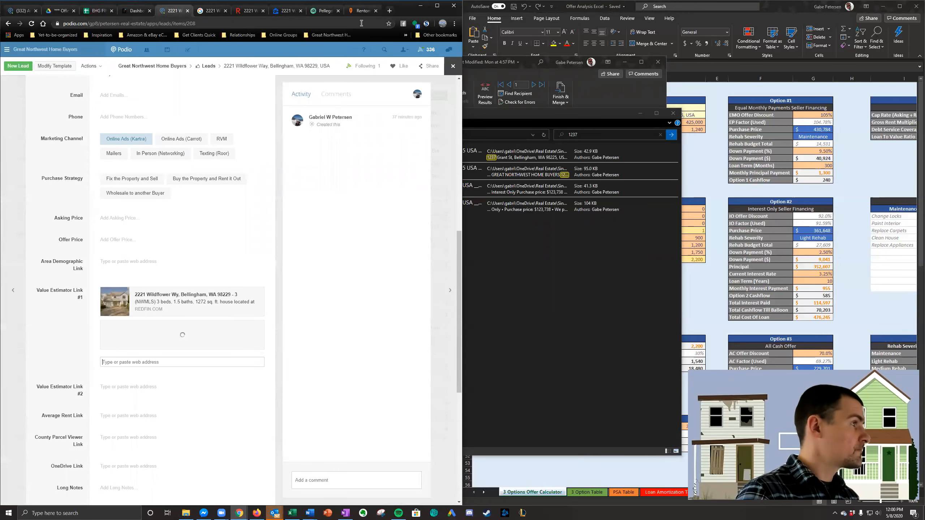
- Add the property's Pellego page link to Value Estimator Link #2 in the Podio lead
left_click(325, 10)
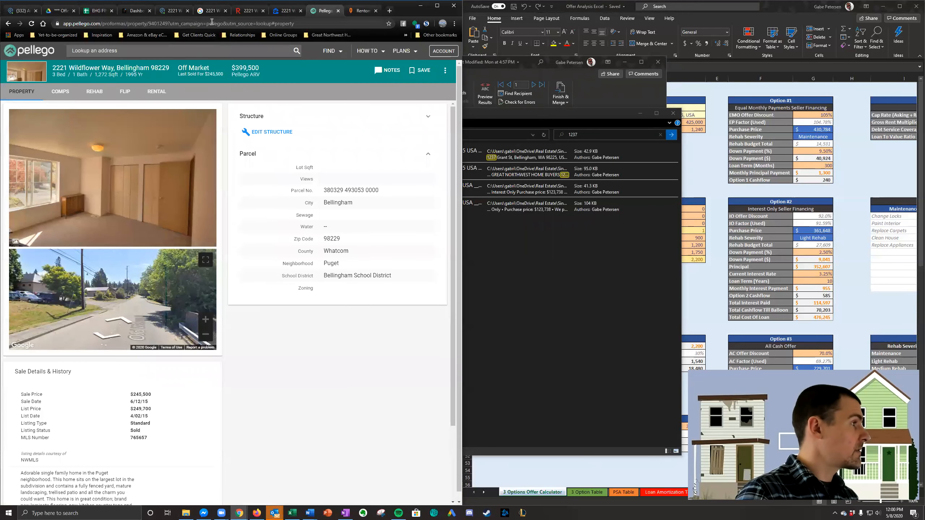
left_click(174, 10)
left_click(139, 384)
key("ctrl+v")
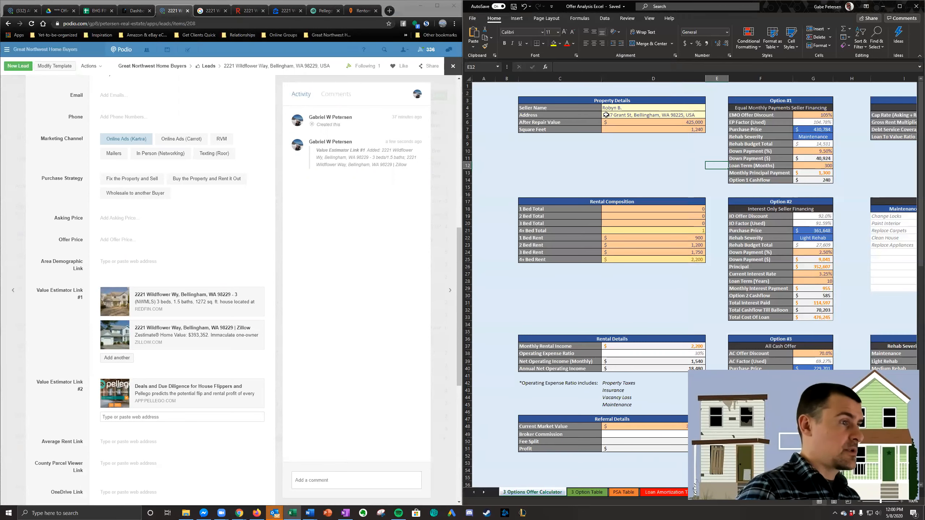
- Copy the Wildflower Way lead's full address from Podio into the Address cell of the Excel offer calculator
scroll(228, 173, "up", 10)
triple_click(176, 94)
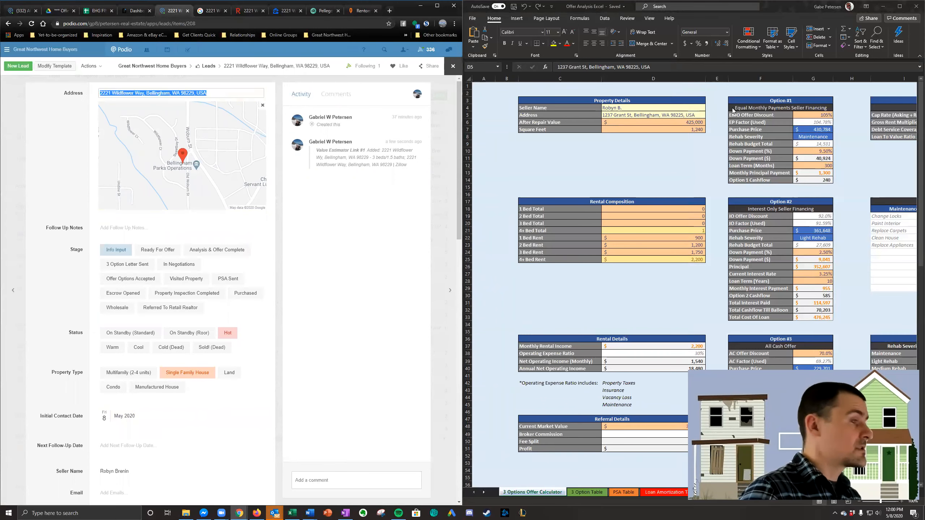
key("ctrl+v")
- Look up the home's size on Redfin and set the calculator's Square Feet to 1272
left_click(665, 129)
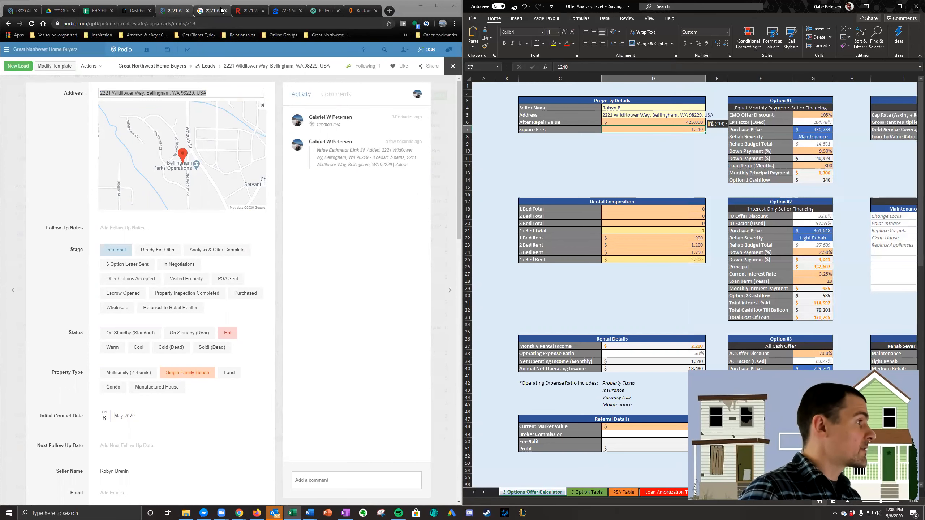
left_click(248, 11)
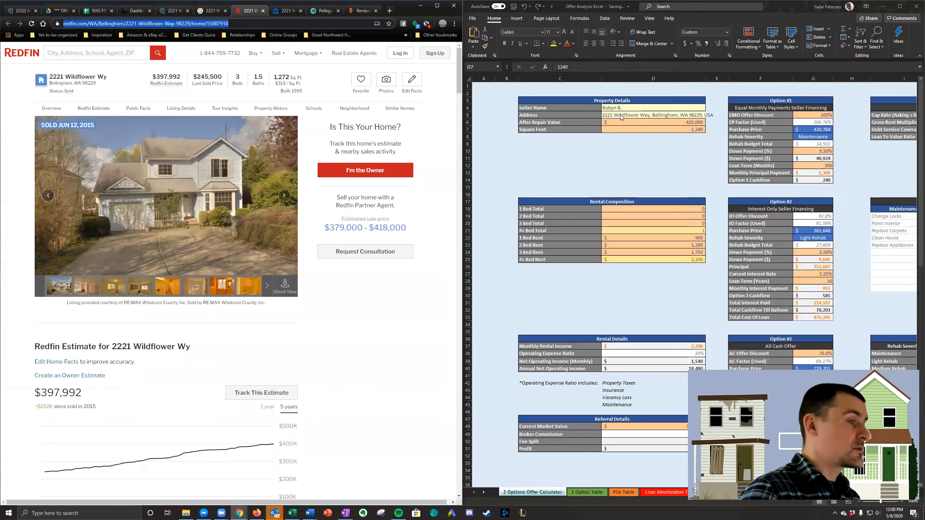
left_click(648, 129)
key("ctrl+v")
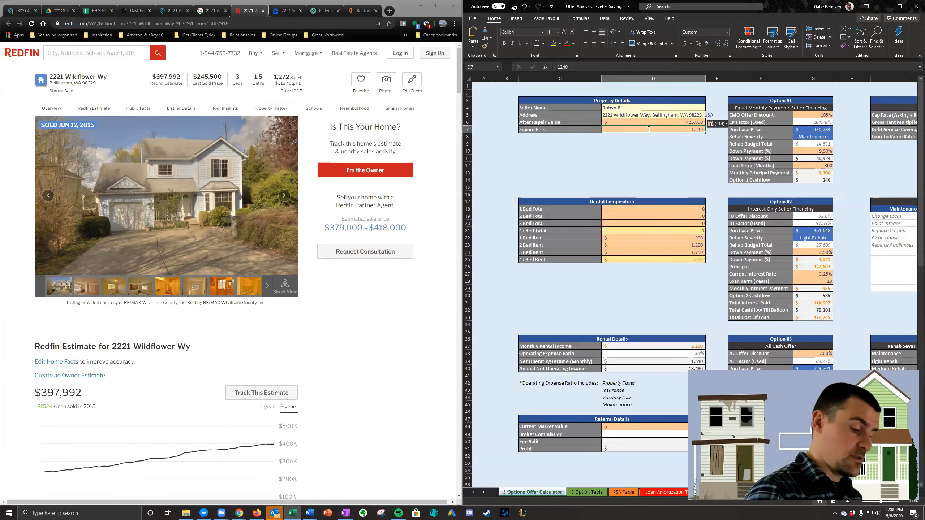
type("1272")
key("Return")
- Compare the Redfin, Zillow and Pellego value estimates and set the After Repair Value to 400,000
left_click(667, 120)
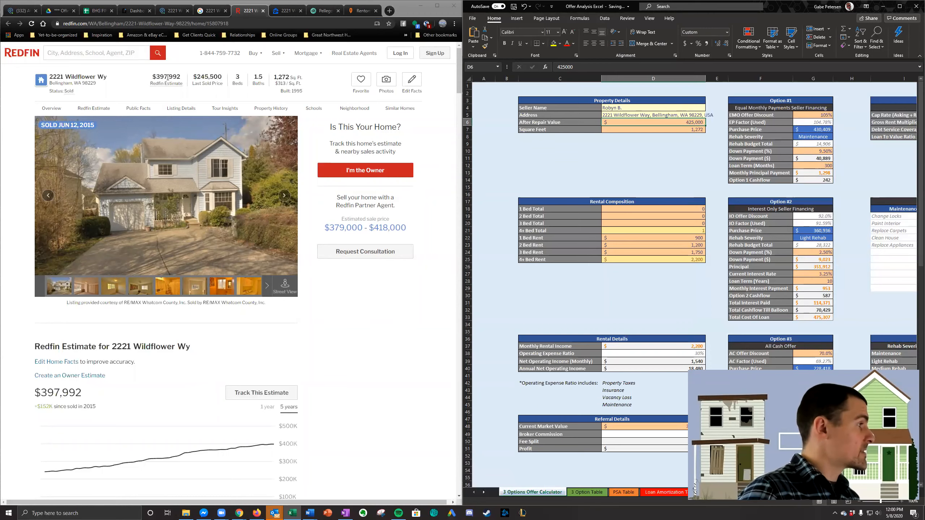
left_click(285, 10)
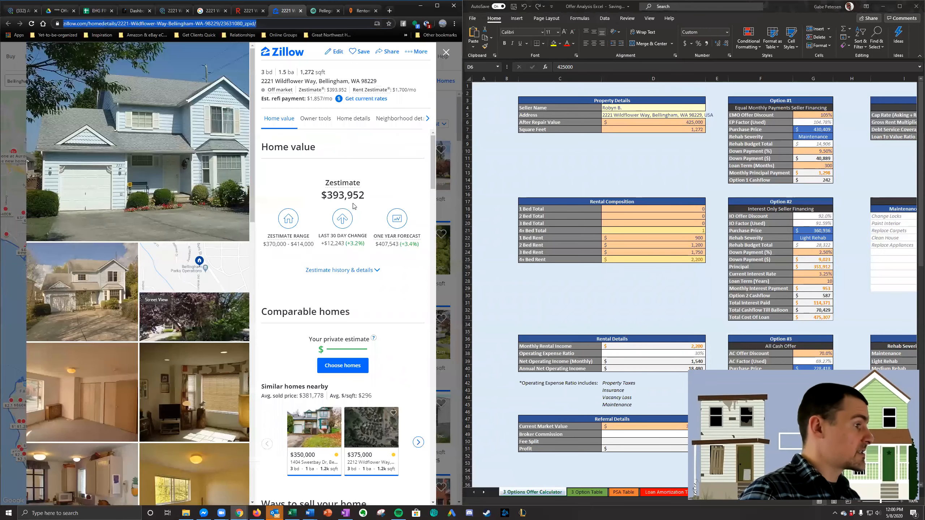
left_click(325, 11)
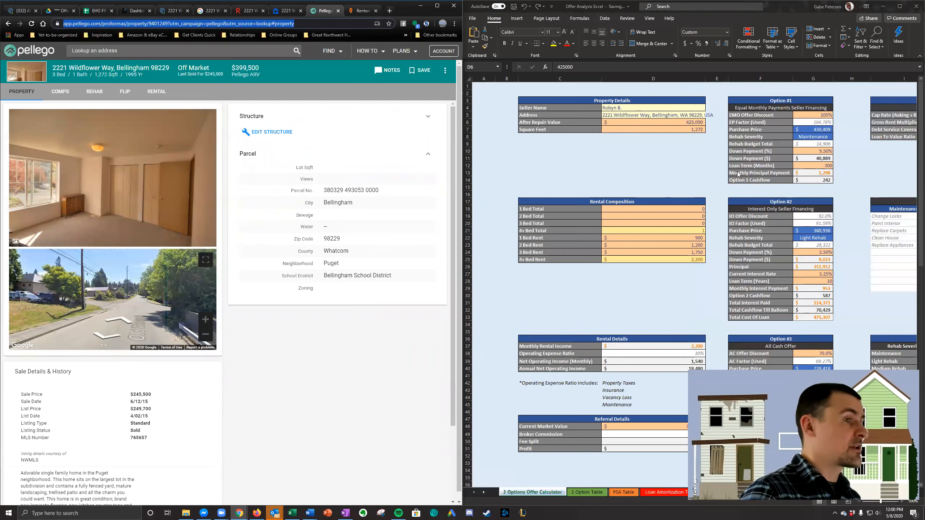
left_click(682, 122)
type("4")
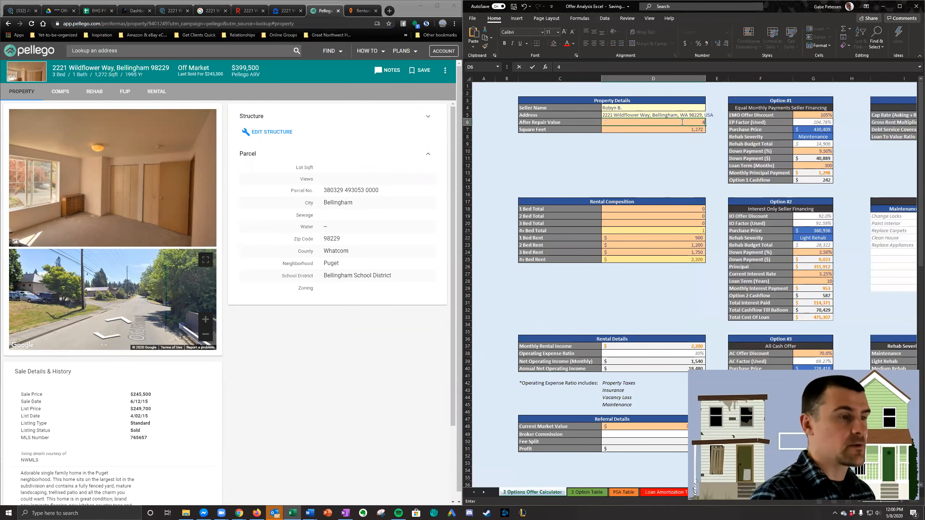
type("00,00")
key("Return")
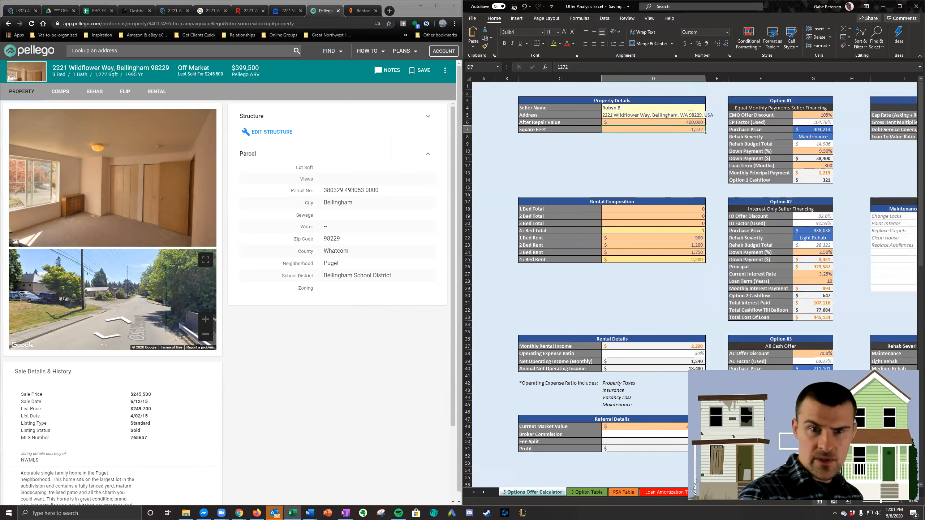
- Set the 4x Bed Rent in the Rental Composition table to 1900
key("alt+Tab")
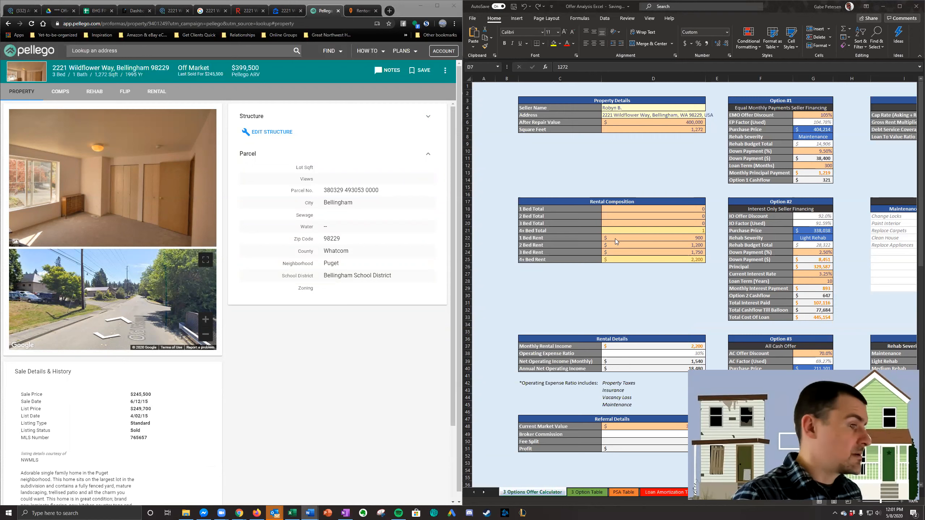
left_click(655, 260)
type("1900")
key("Return")
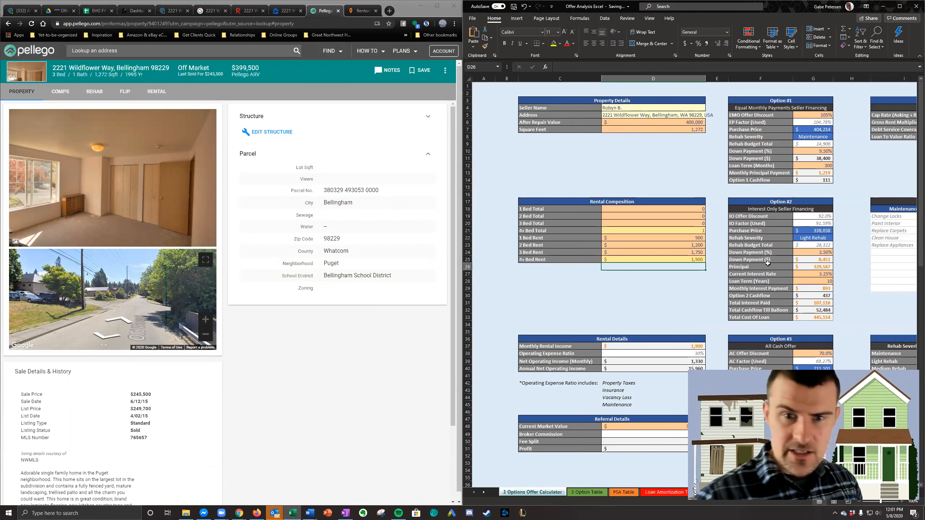
left_click(424, 258)
left_click(708, 250)
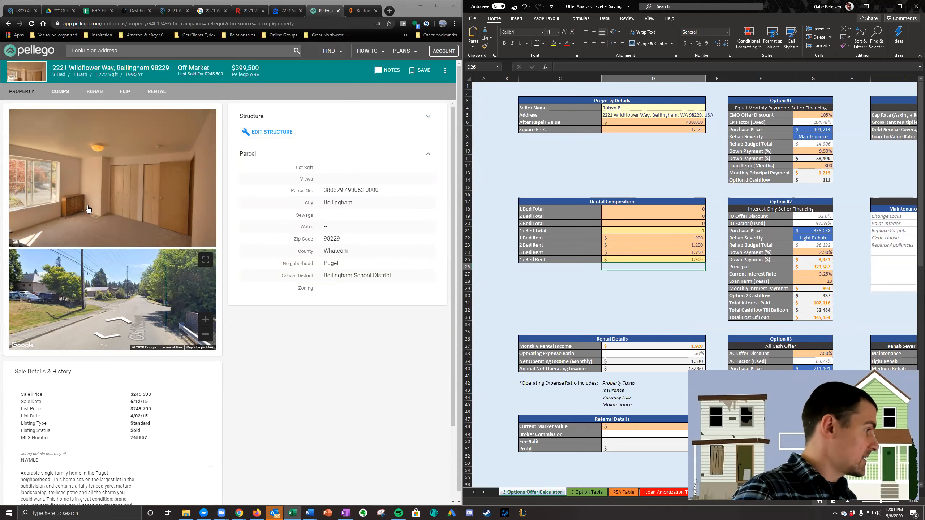
- Review the rehab severity and rehab budget settings across the seller financing and all-cash offer options
left_click(761, 144)
left_click(817, 139)
scroll(821, 219, "down", 4)
left_click(825, 290)
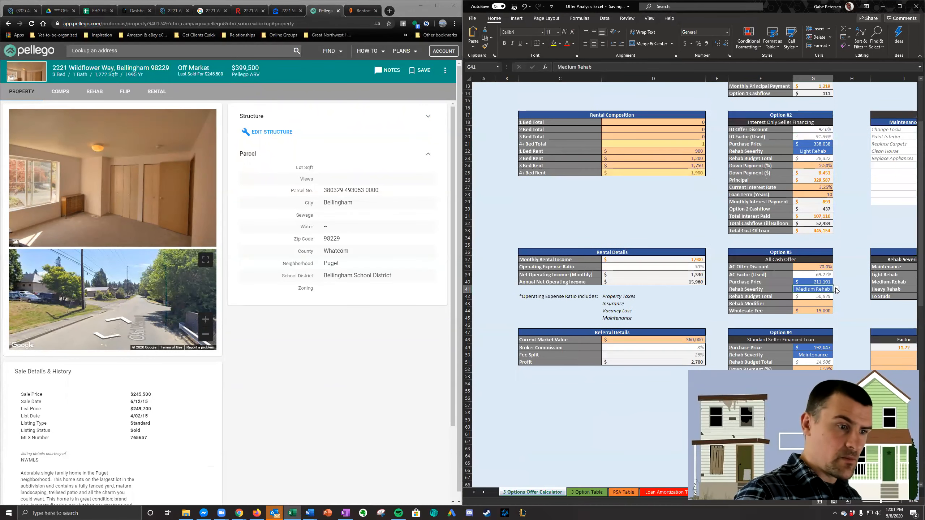
scroll(816, 277, "up", 2)
scroll(814, 268, "down", 1)
left_click(813, 290)
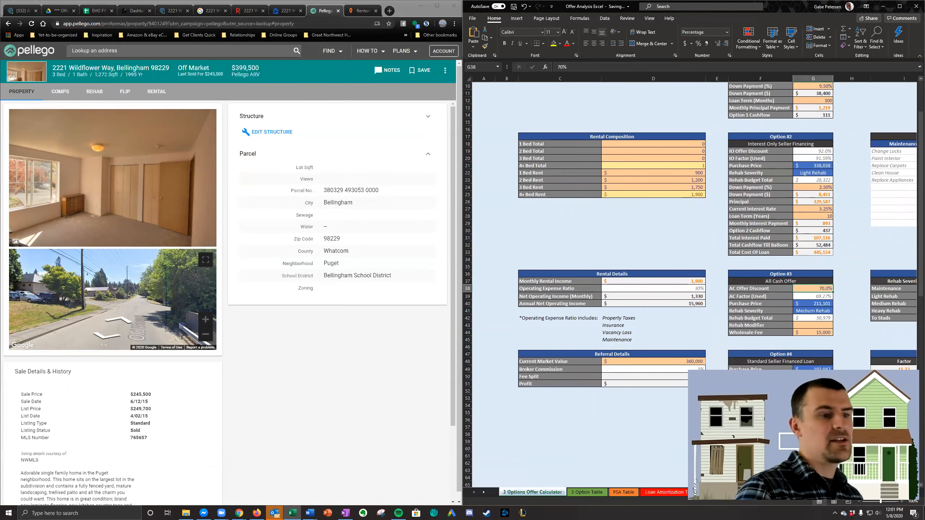
- Examine the rehab scope and rough estimate tables and compare them with the offer discounts of the three options
left_click(860, 245)
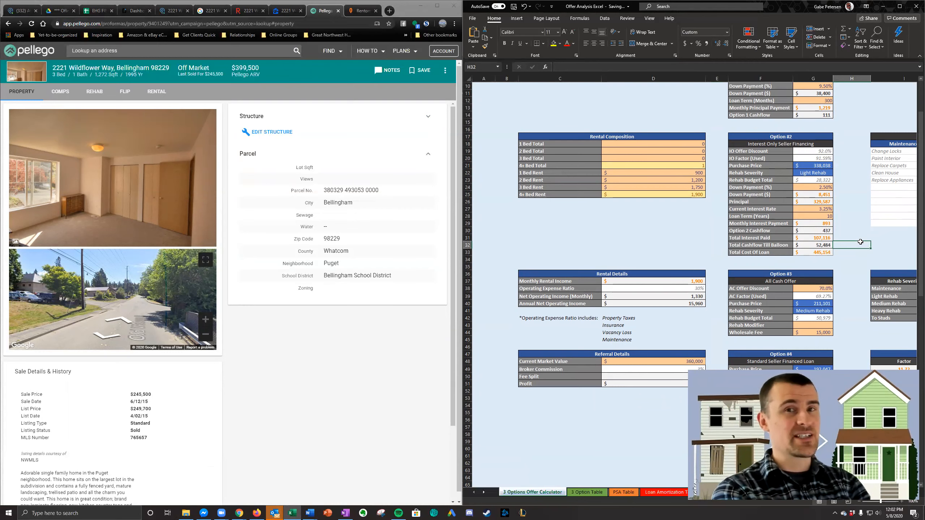
scroll(860, 242, "right", 3)
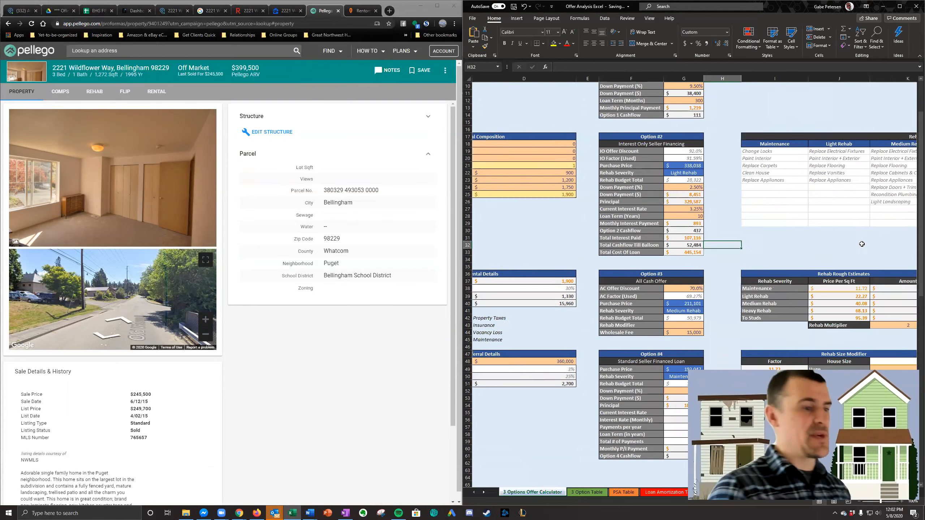
scroll(861, 249, "left", 3)
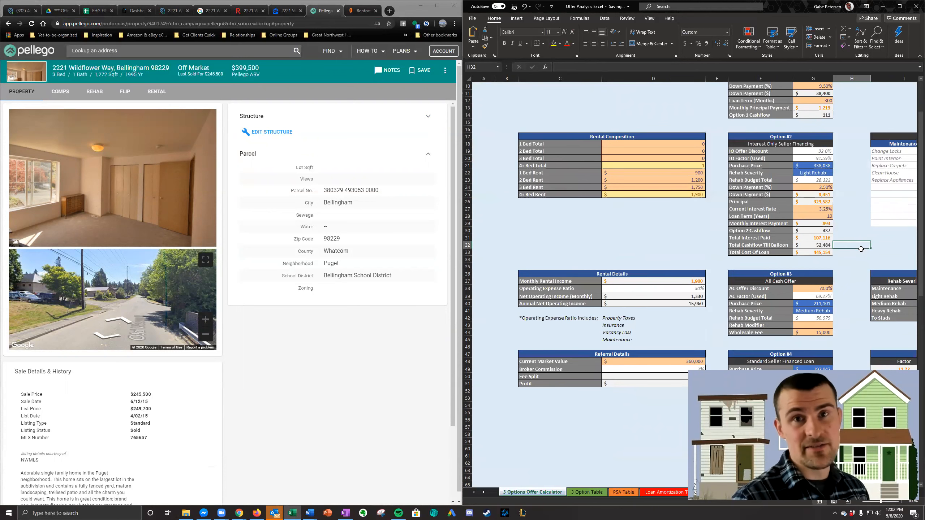
key("Left")
key("Down")
key("Down")
key("Down")
key("Down")
key("Down")
key("Down")
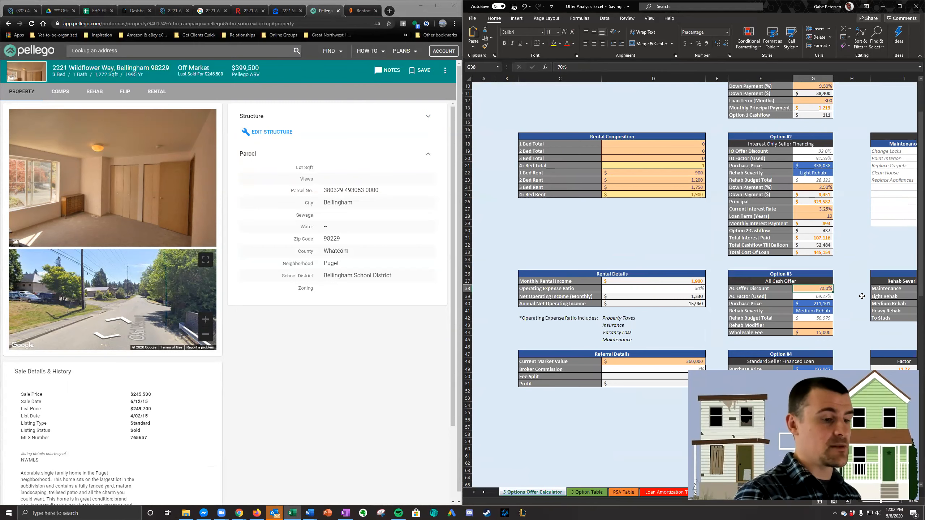
scroll(861, 296, "up", 3)
scroll(861, 296, "down", 2)
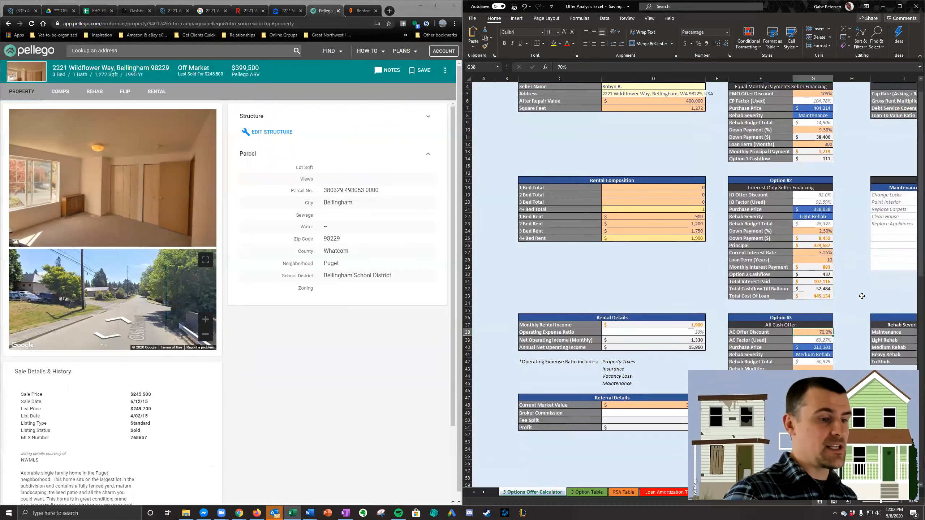
scroll(862, 296, "up", 2)
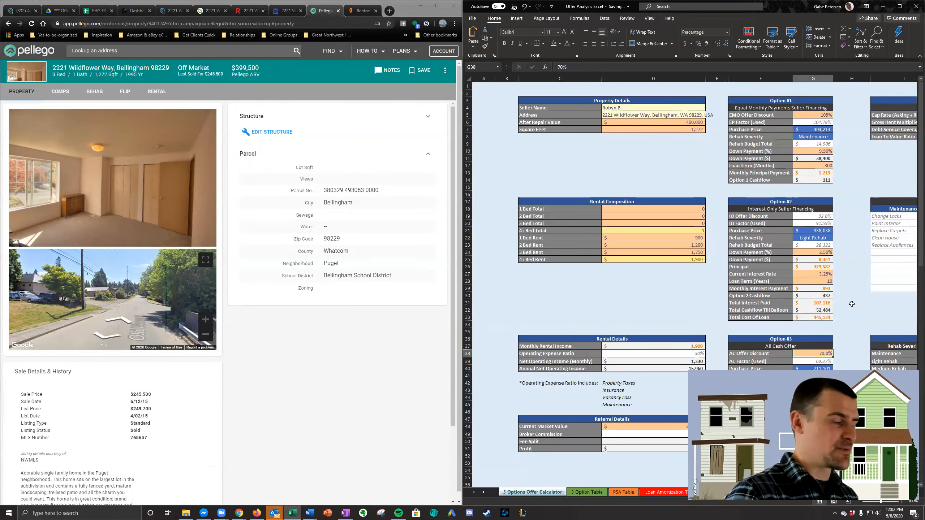
scroll(851, 304, "down", 2)
scroll(852, 304, "up", 2)
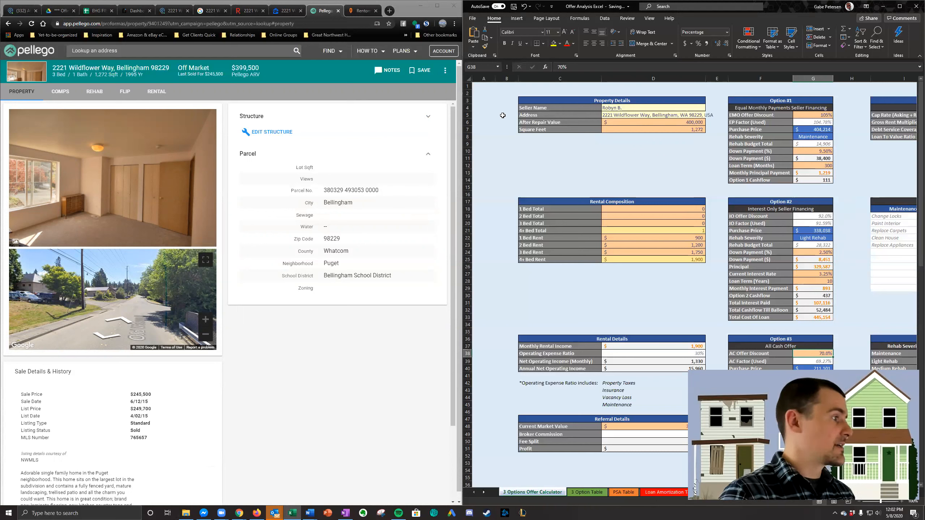
- Check the square footage, rent and net operating income against the Option #1 purchase price and cashflow
left_click(673, 130)
left_click(691, 258)
left_click(702, 362)
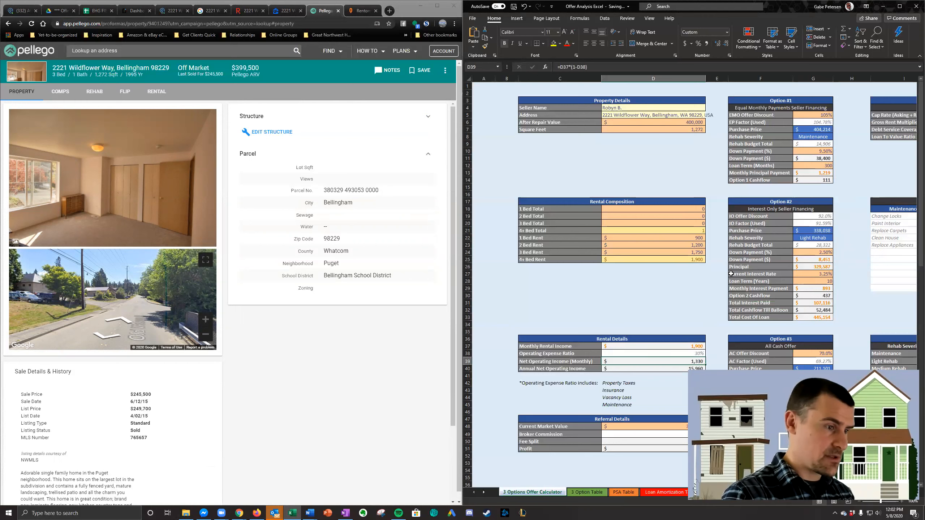
left_click(816, 180)
left_click(823, 129)
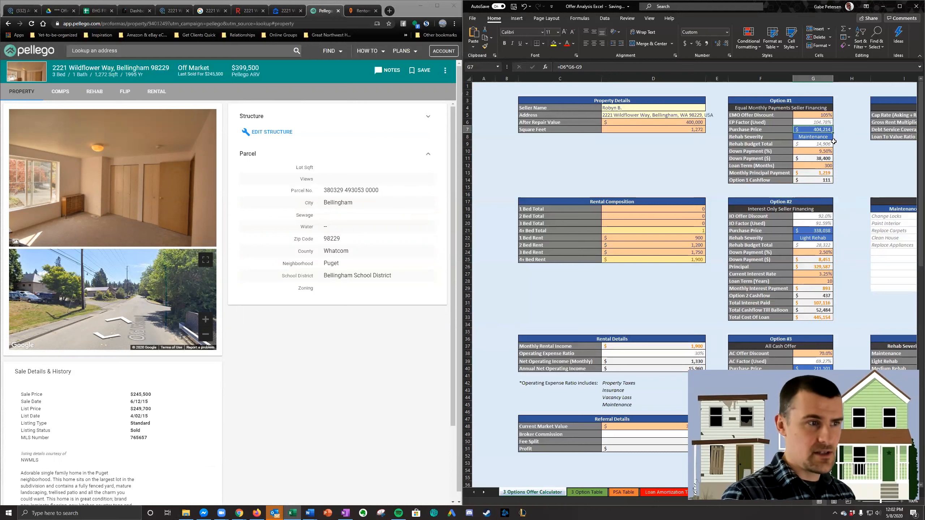
left_click(821, 181)
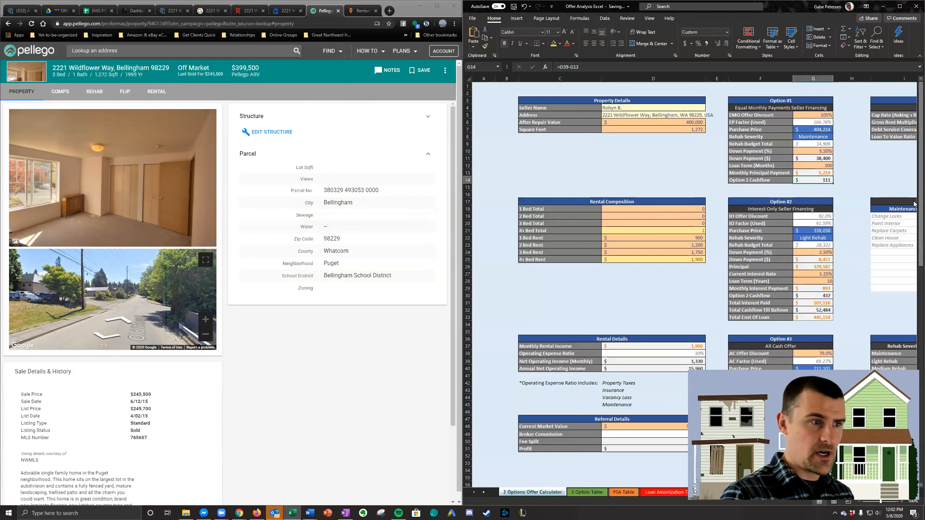
- Try EMO Offer Discounts of 100% and 105% for Option #1, checking the resulting Option 1 Cashflow
left_click(826, 115)
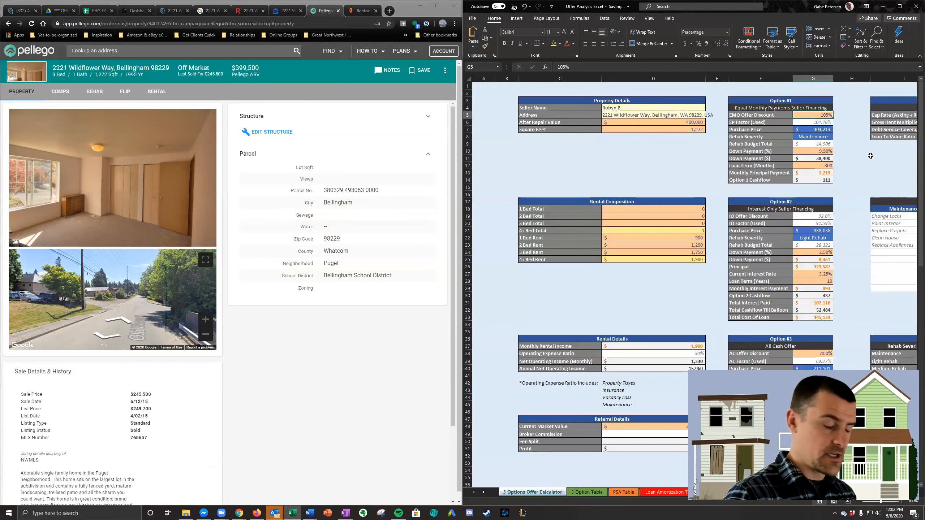
type("100")
key("Return")
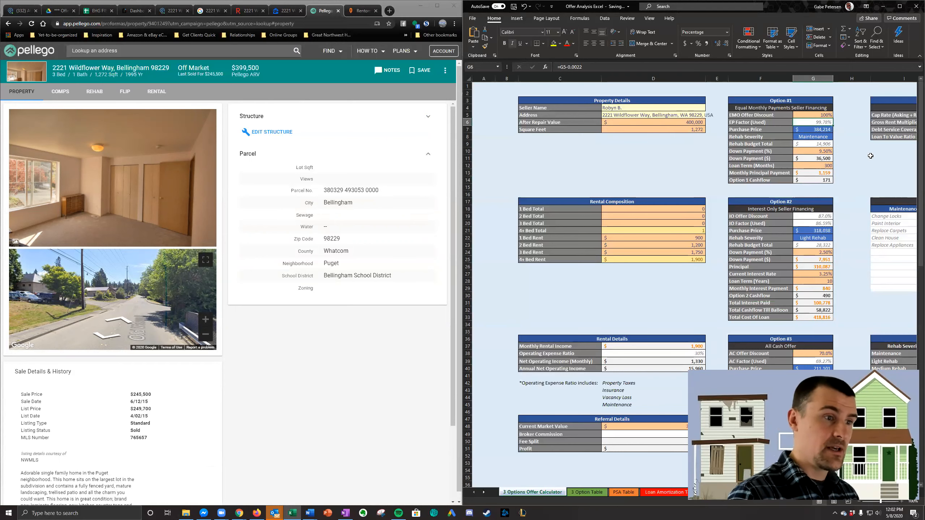
left_click(827, 180)
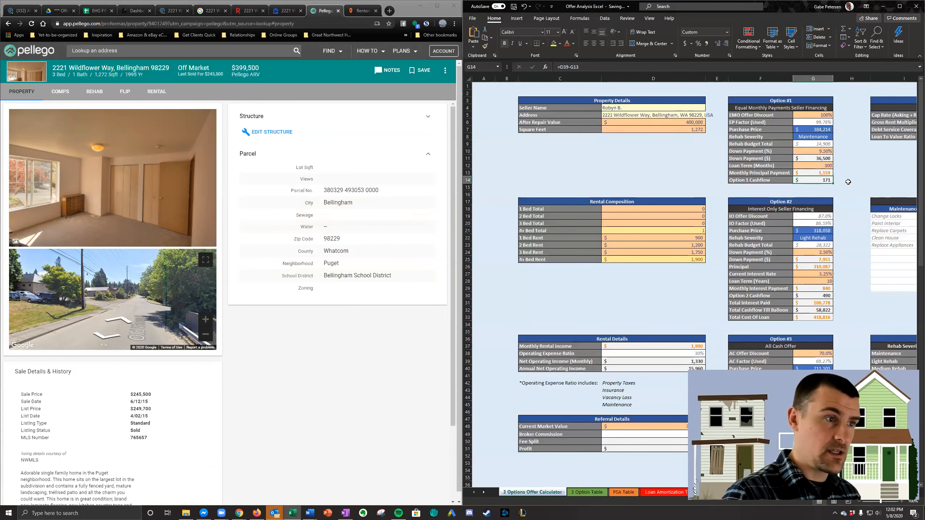
left_click(824, 123)
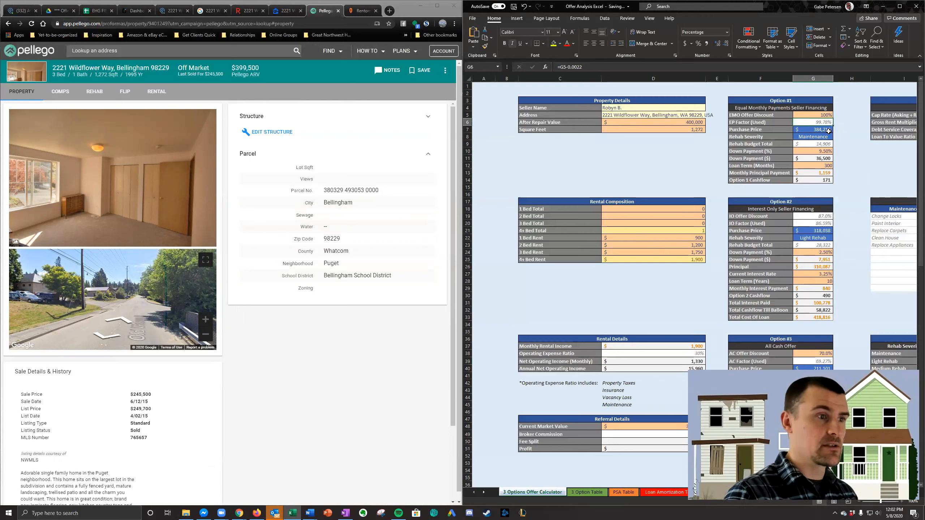
left_click(816, 114)
type("105")
key("Return")
- Set the Option #1 EMO Offer Discount to 104% and check the Option 1 Cashflow
left_click(820, 113)
type("104")
key("Return")
left_click(831, 180)
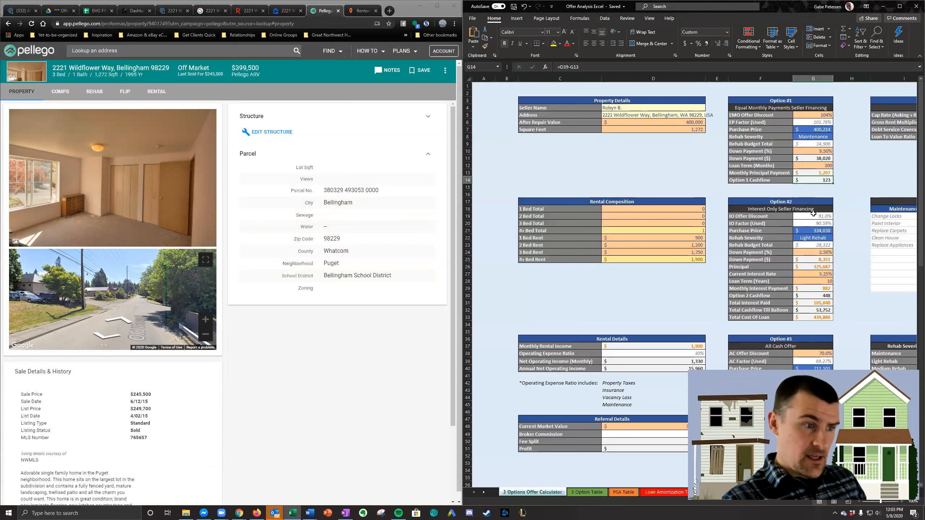
- Check the Option #2 Purchase Price and Option 2 Cashflow, and look over the Option #3 figures
left_click(824, 230)
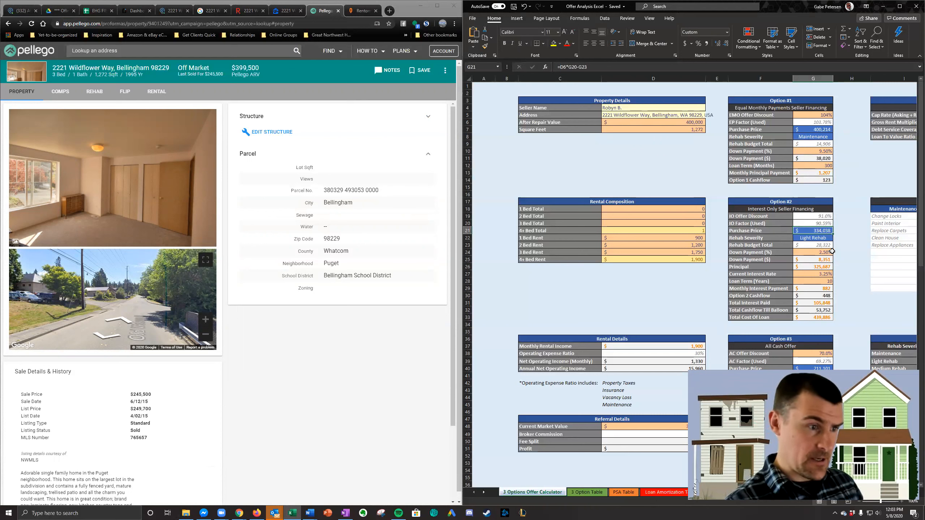
left_click(832, 296)
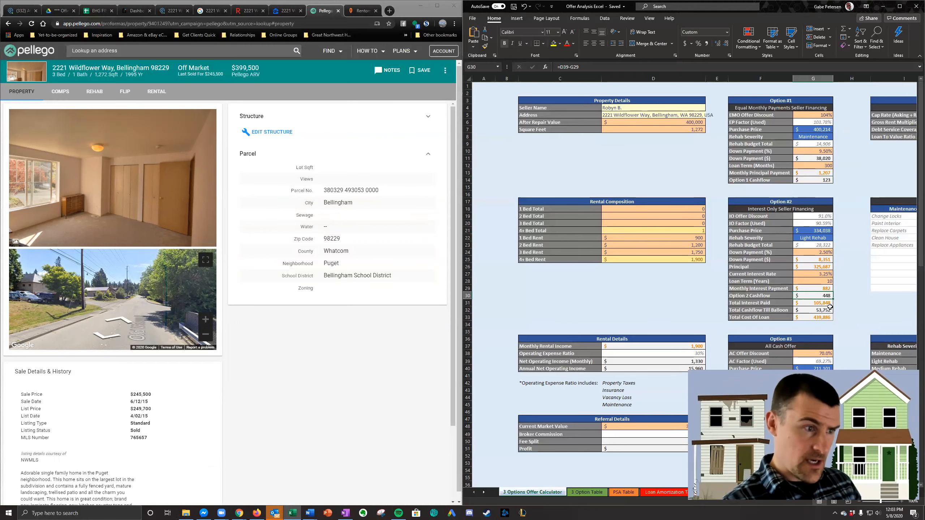
scroll(815, 183, "down", 6)
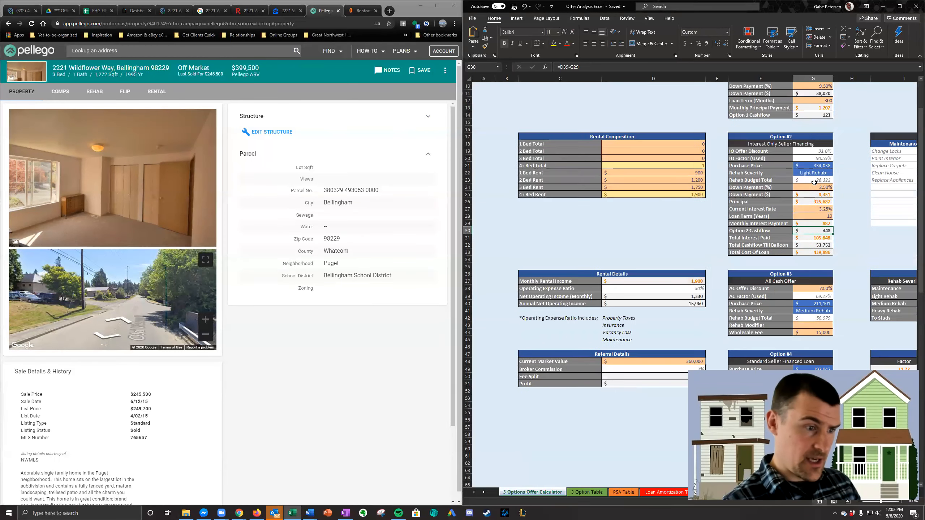
scroll(826, 241, "up", 6)
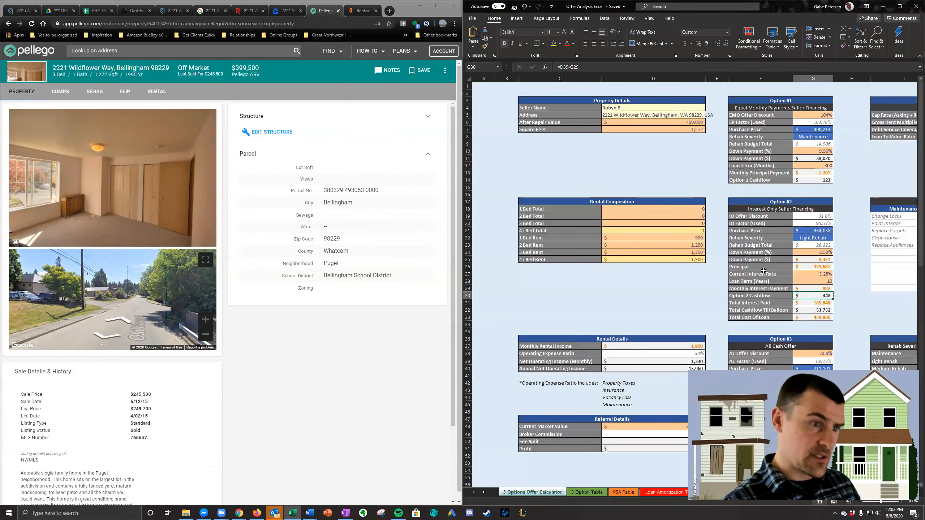
- Switch to the SFR 3 Options Letter of Intent template in Word and merge the current record into a new document
mouse_move(308, 512)
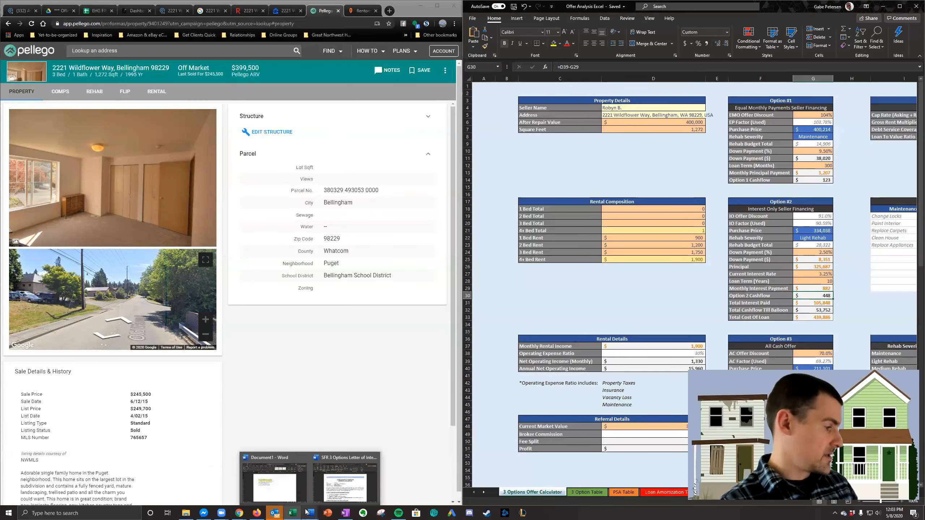
left_click(350, 480)
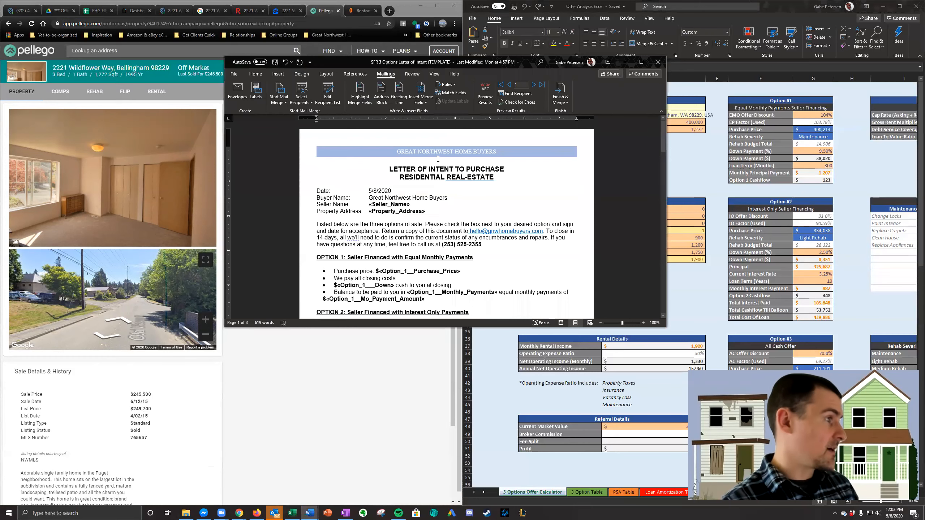
left_click(560, 95)
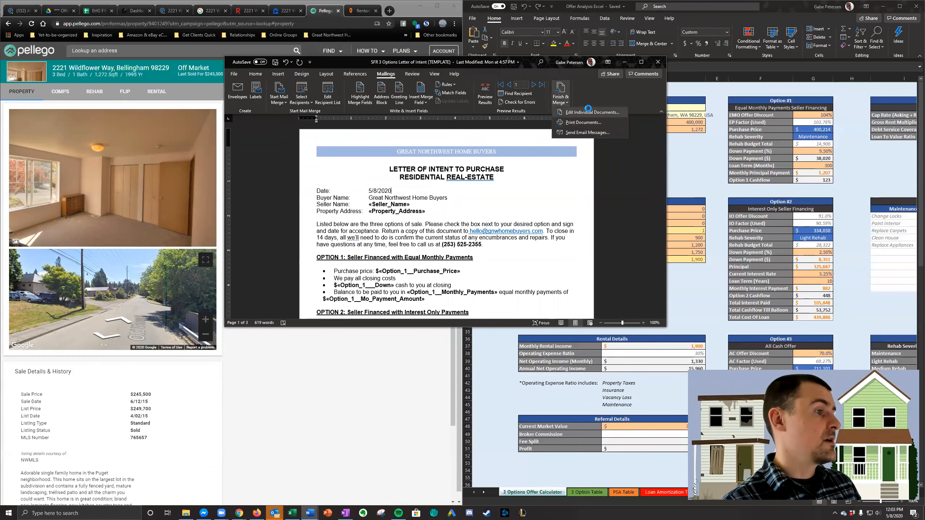
left_click(588, 112)
left_click(441, 208)
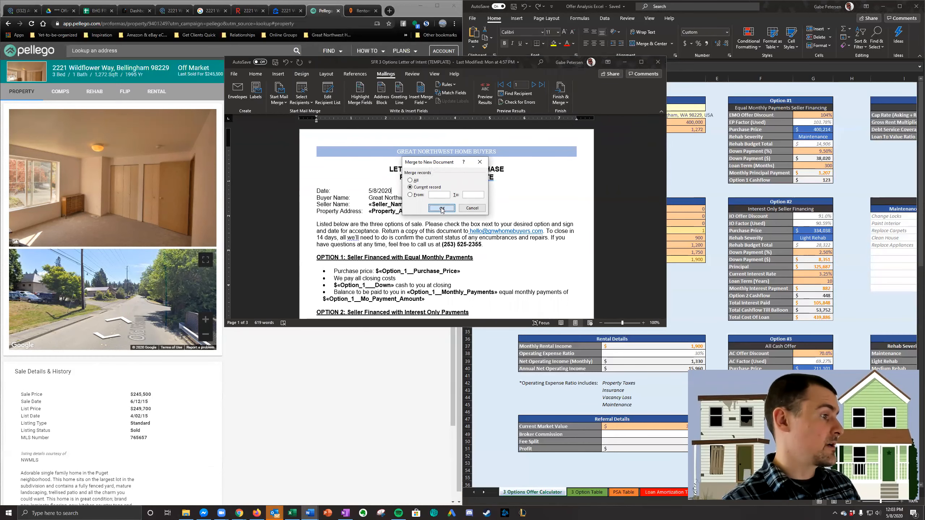
- Trim the decimals from the Option 1 amounts, leaving $400213 purchase price, $38020 cash at closing and $1207 monthly payments
scroll(439, 269, "down", 3)
left_click(415, 227)
key("BackSpace")
key("BackSpace")
key("BackSpace")
left_click(375, 241)
key("BackSpace")
key("BackSpace")
key("BackSpace")
key("BackSpace")
key("BackSpace")
left_click(528, 248)
key("BackSpace")
key("BackSpace")
key("BackSpace")
key("BackSpace")
key("BackSpace")
- Trim the decimals from the Option 2 purchase price, closing cash and interest-only payment to $334038, $8350 and $882
left_click(417, 275)
key("BackSpace")
key("BackSpace")
key("BackSpace")
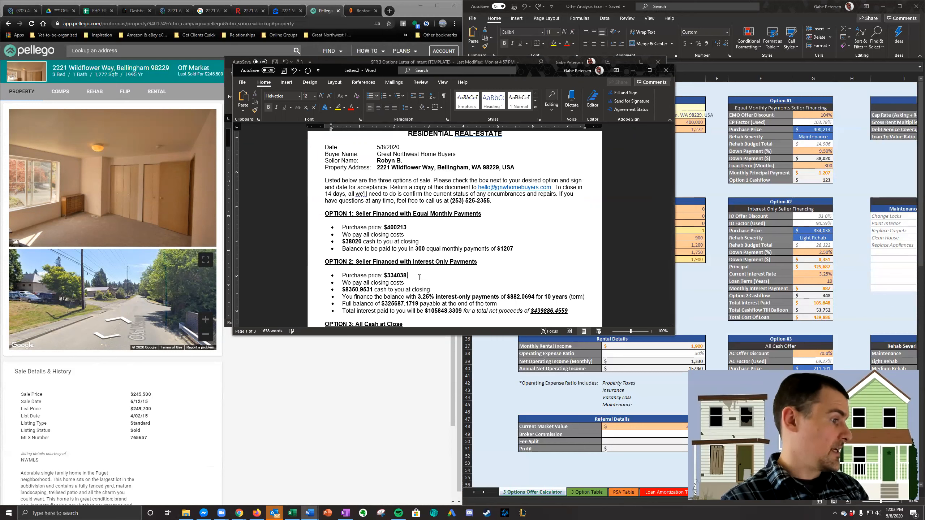
left_click(372, 290)
key("BackSpace")
key("BackSpace")
key("BackSpace")
key("BackSpace")
key("BackSpace")
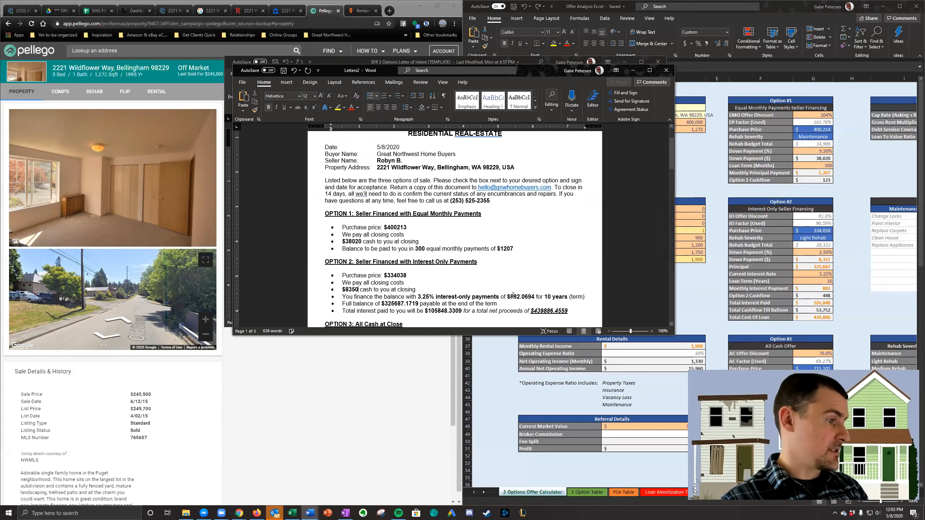
left_click(535, 297)
key("BackSpace")
key("BackSpace")
key("BackSpace")
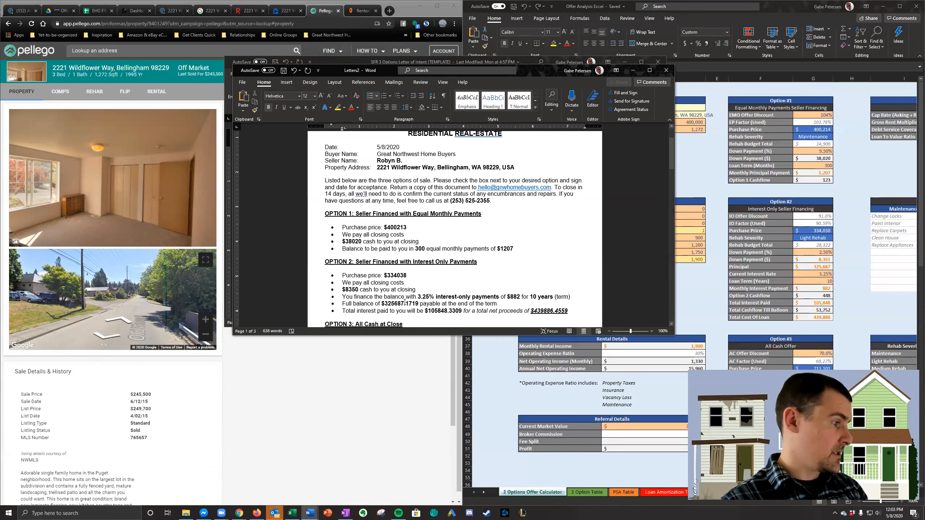
- Trim the decimals from the Option 2 full balance, total interest and total net proceeds to $325687, $105848 and $439886
left_click(405, 304)
key("Delete")
key("Delete")
key("Delete")
key("Delete")
key("Delete")
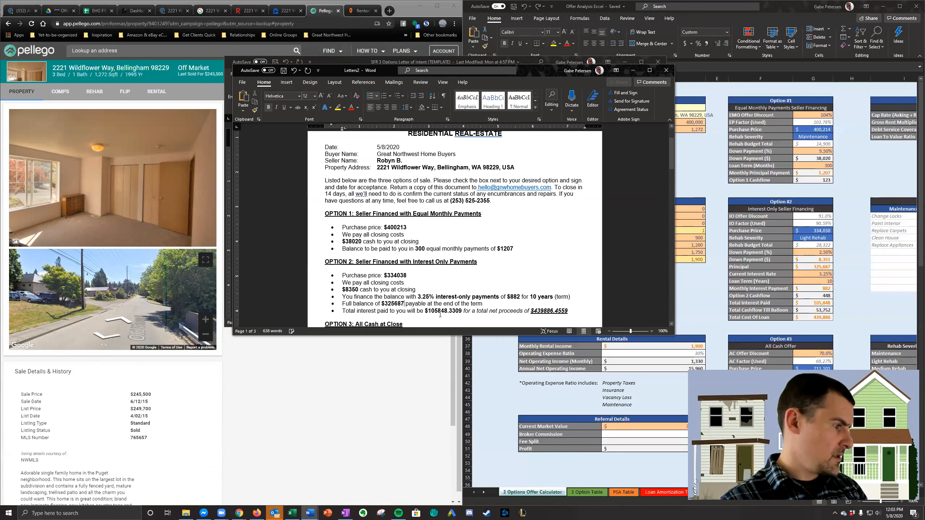
key("Delete")
key("Delete")
key("Delete")
key("Delete")
key("BackSpace")
key("End")
key("BackSpace")
key("BackSpace")
- Trim the decimals from the Option 3 all-cash purchase price and add a thousands separator so it reads $211,100
key("BackSpace")
key("BackSpace")
key("BackSpace")
scroll(436, 251, "down", 3)
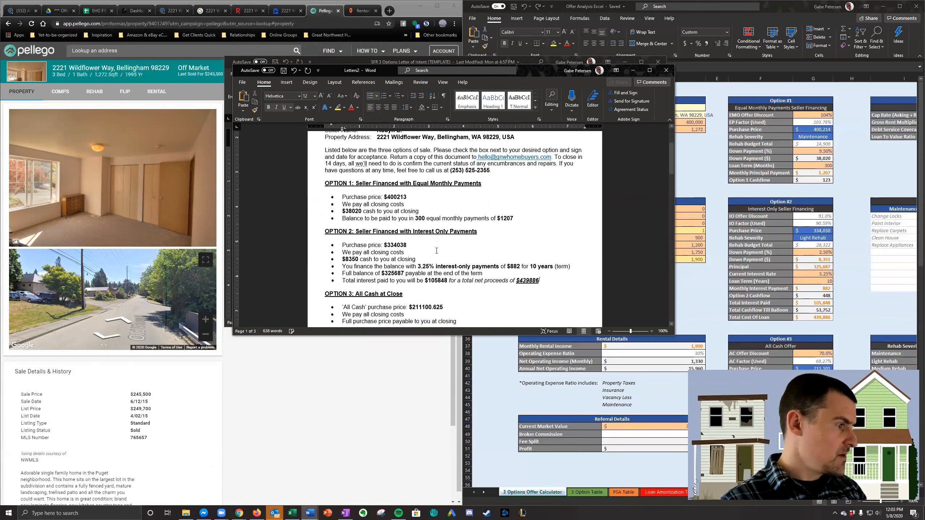
left_click(443, 250)
key("BackSpace")
key("BackSpace")
key("BackSpace")
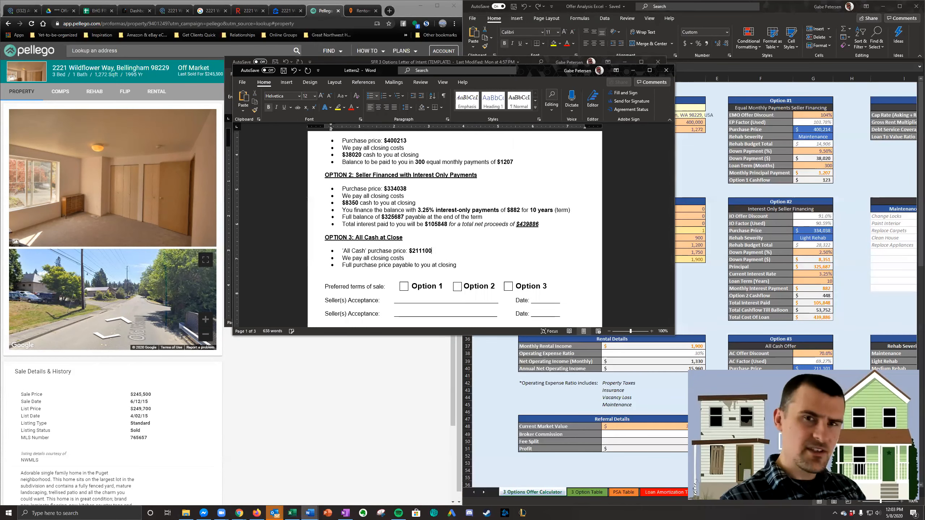
key("BackSpace")
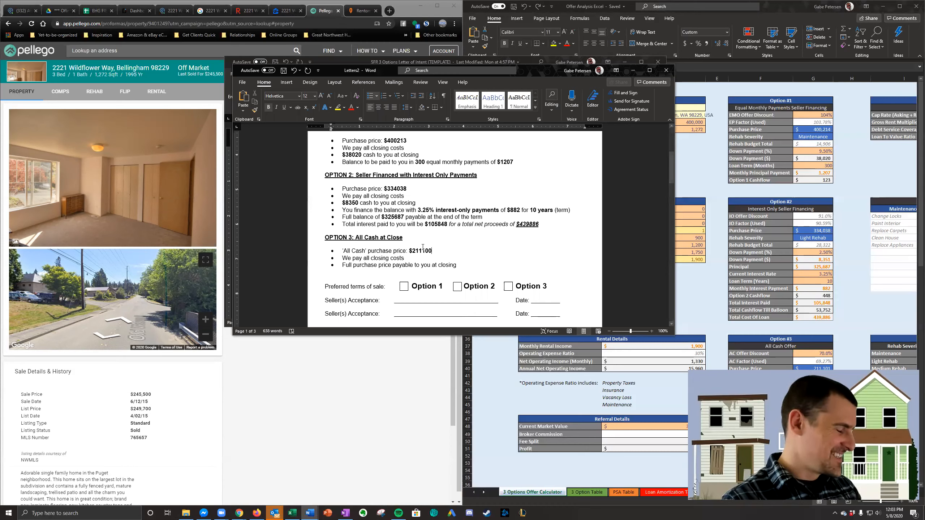
left_click(423, 250)
type(",")
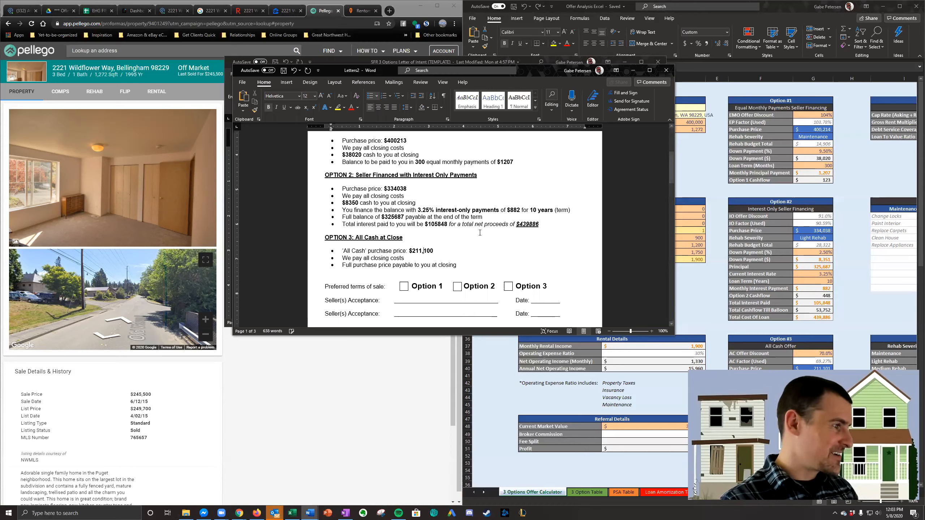
- Add thousands separators to the Option 2 amounts: $439,886, $105,848, $325,687, $8,350 and $334,038
left_click(529, 223)
type(",")
left_click(438, 224)
type(",")
left_click(393, 217)
type(",")
left_click(350, 203)
type(",")
left_click(398, 188)
type(",")
- Add thousands separators to the Option 1 amounts: $400,213 purchase price, $38,020 cash at closing and $1,207 monthly payments
scroll(401, 227, "up", 4)
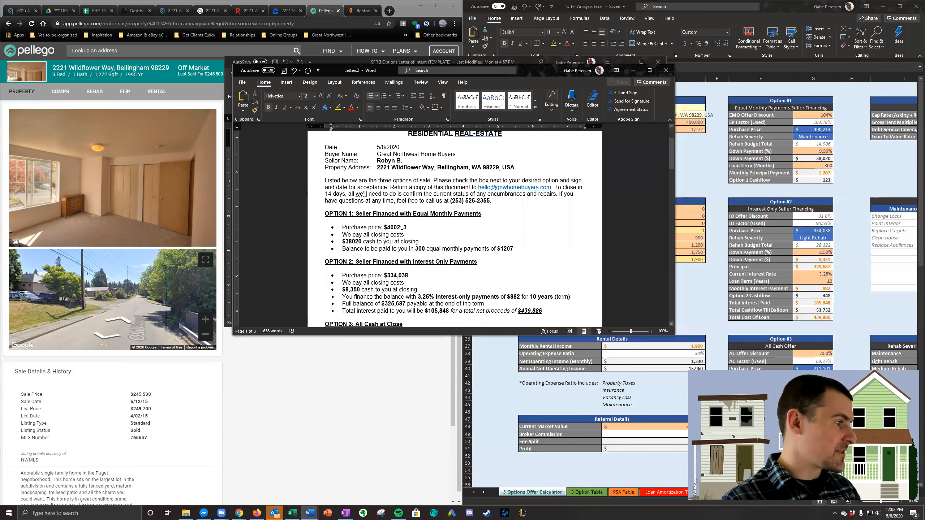
left_click(395, 228)
type(",")
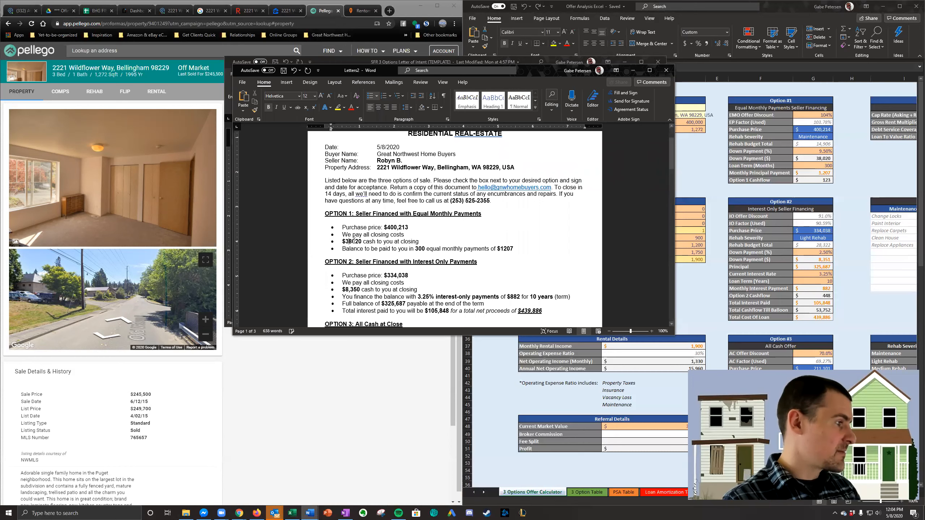
type(",")
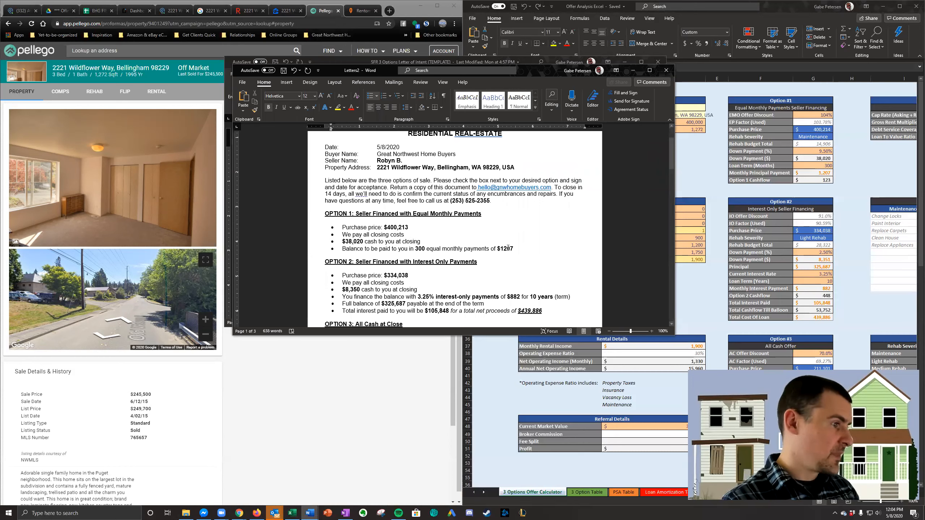
left_click(506, 248)
type(",")
scroll(509, 259, "down", 4)
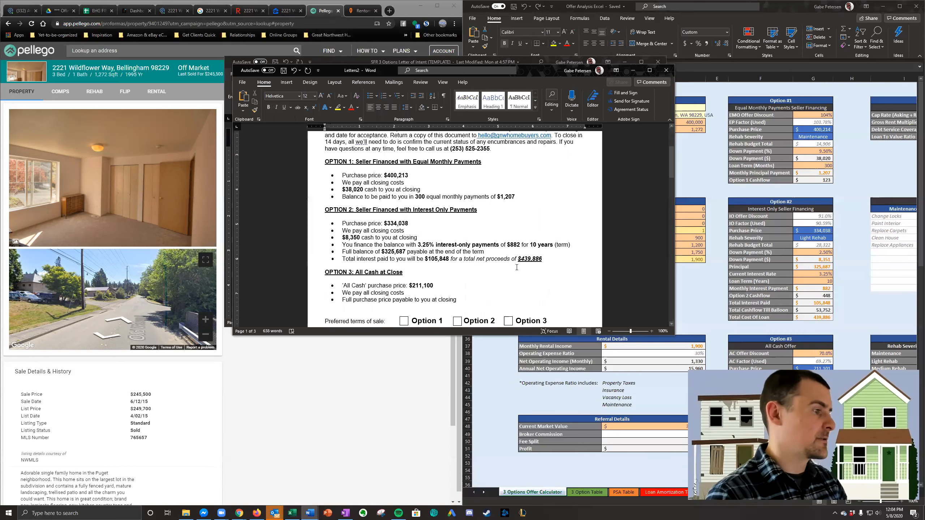
- Copy the property address from the letter and paste it as the file name for saving in the SFR Offers folder
scroll(516, 267, "up", 6)
left_click_drag(509, 220, 381, 222)
key("ctrl+c")
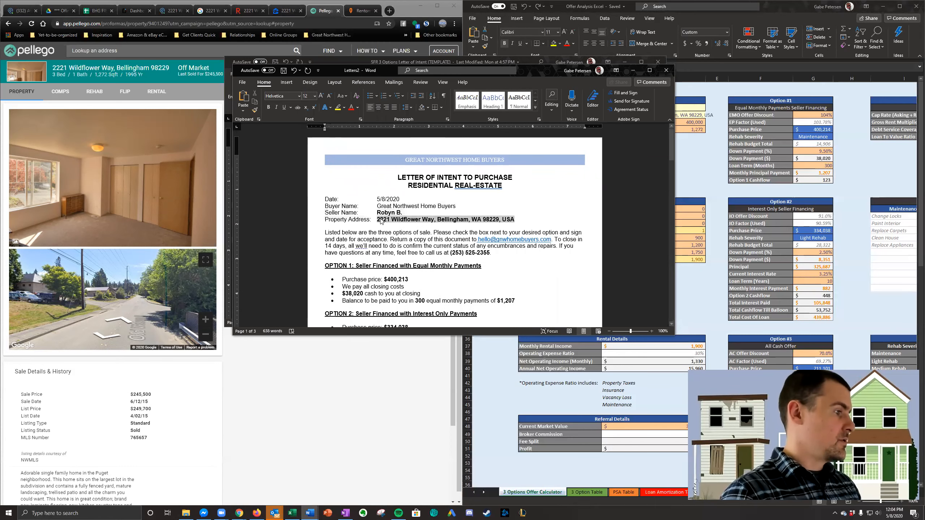
left_click(242, 82)
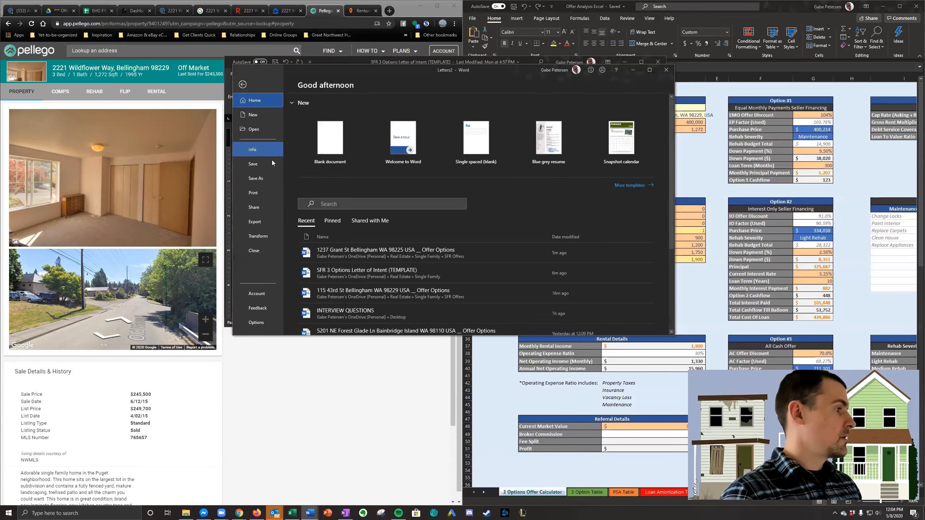
left_click(257, 178)
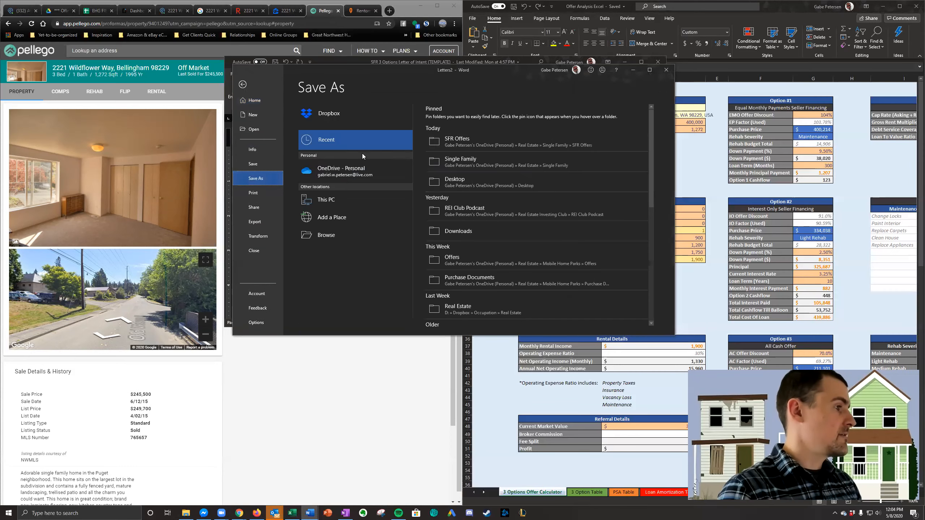
left_click(458, 140)
left_click(486, 118)
key("ctrl+v")
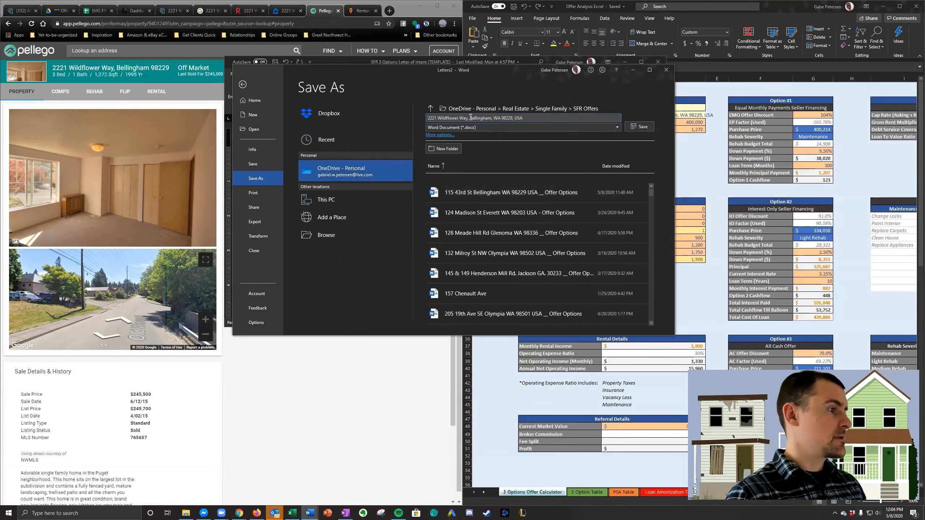
- Remove the commas from the address in the file name, append "__ Offer Options" and save the letter as a Word document
key("BackSpace")
key("ctrl+Right")
key("ctrl+Right")
key("Left")
key("BackSpace")
key("ctrl+Right")
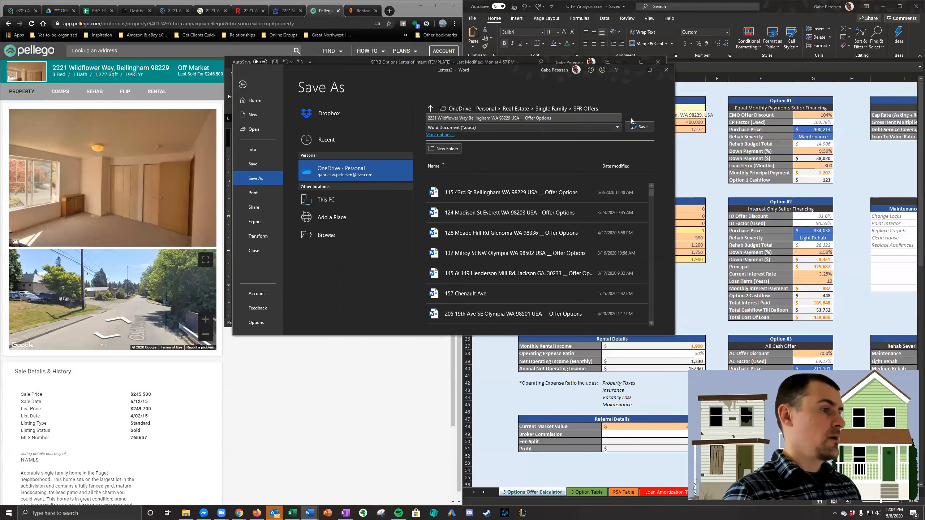
left_click(640, 126)
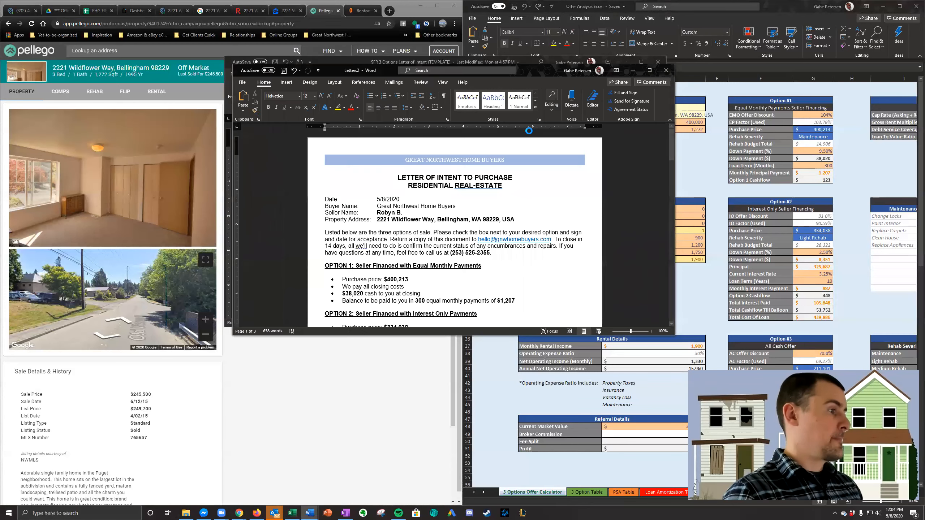
- Save a PDF copy of the letter in SFR Offers, adding "PDF" to the end of the file name
left_click(242, 82)
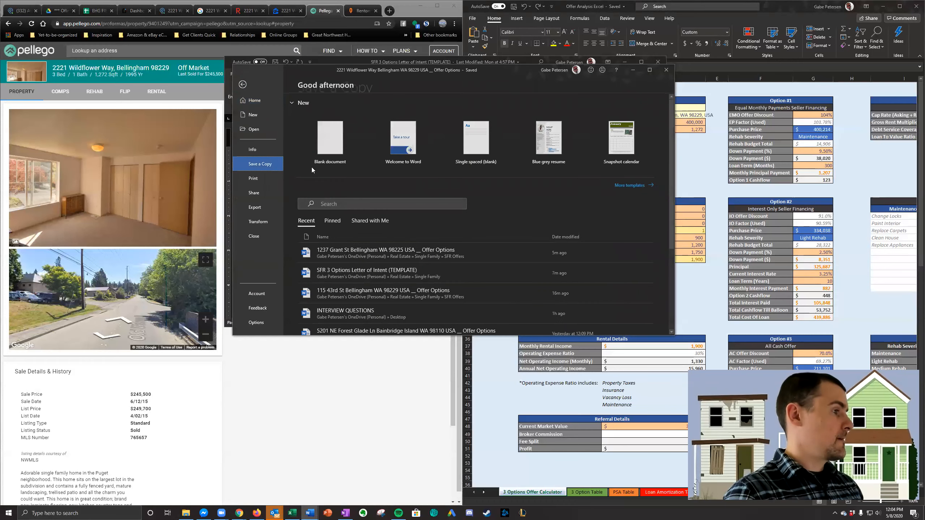
left_click(561, 118)
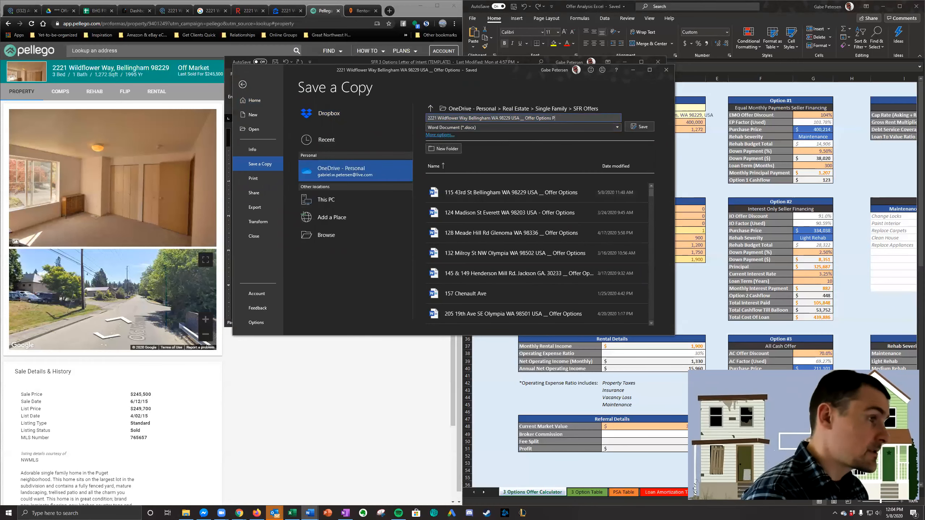
left_click(557, 126)
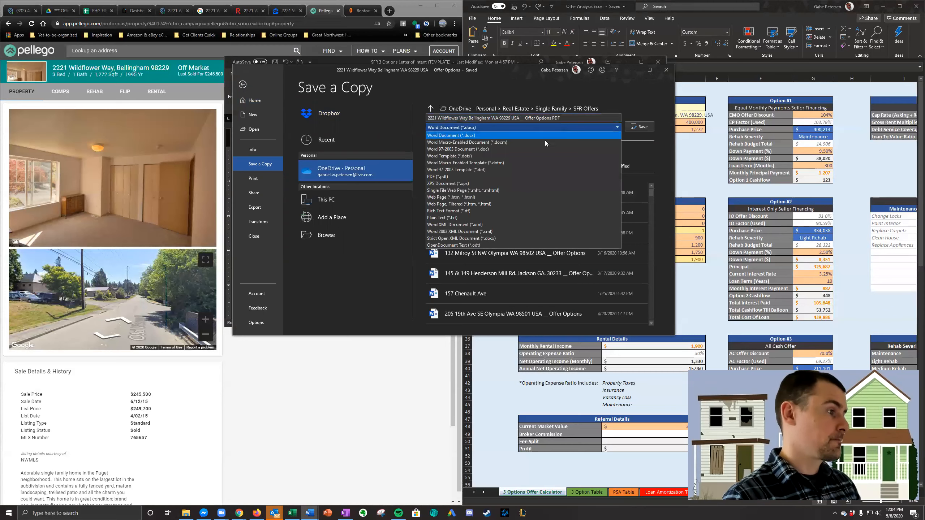
left_click(522, 177)
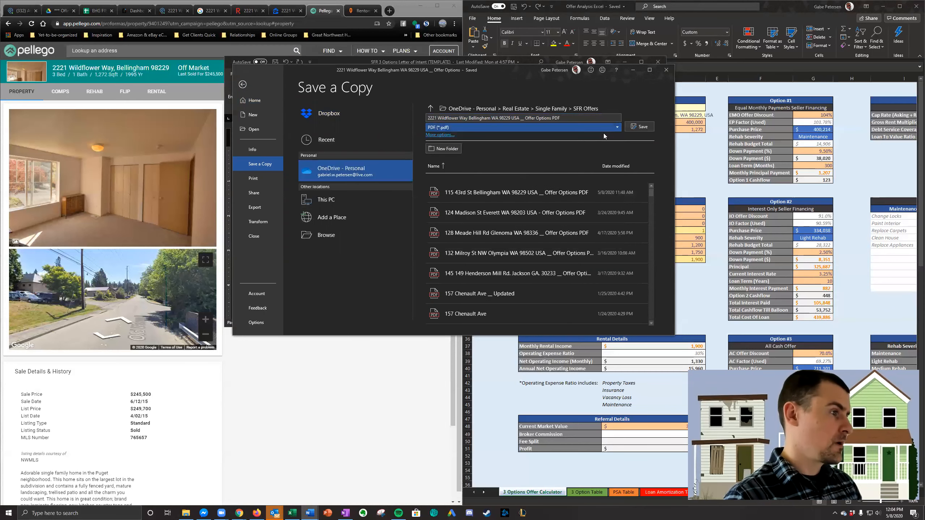
left_click(641, 127)
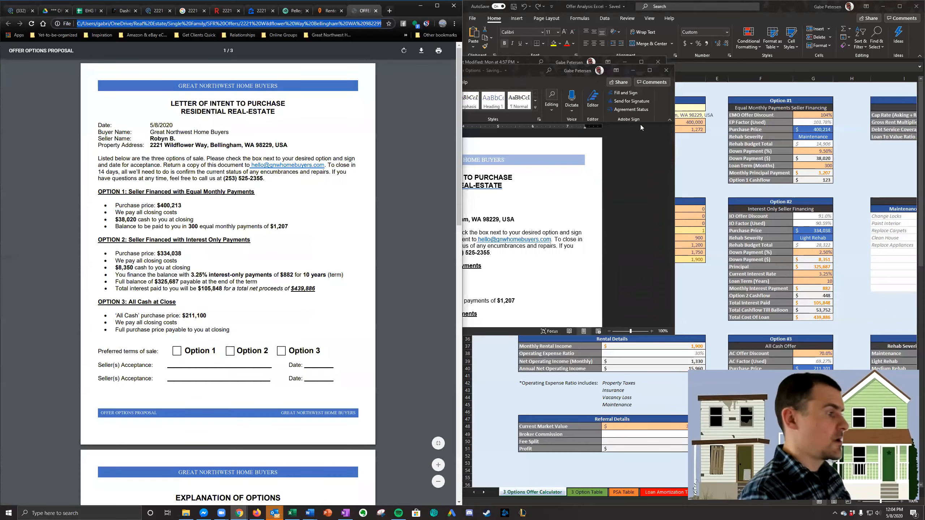
- Delete the Comparable Sales page from the end of the Word letter
left_click(576, 122)
scroll(532, 222, "up", 3)
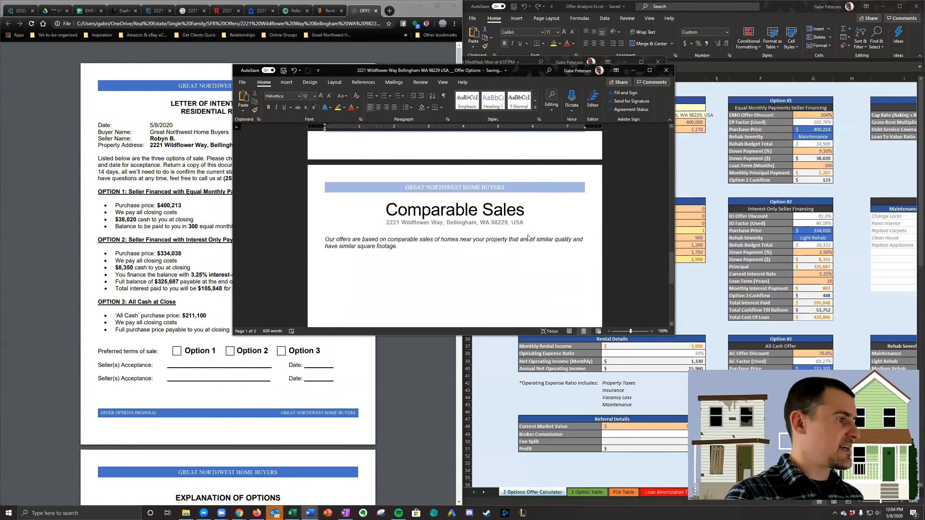
scroll(545, 198, "down", 3)
left_click_drag(524, 133, 571, 319)
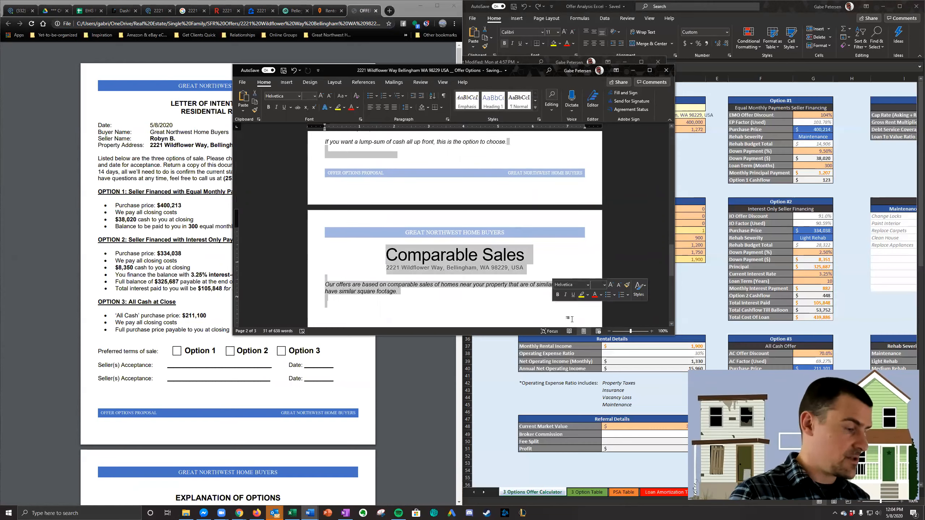
key("BackSpace")
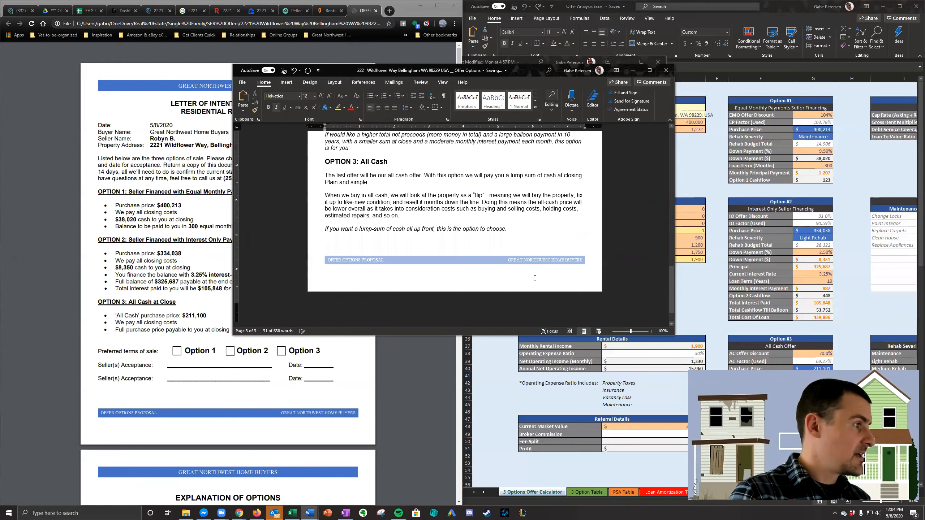
- Save a PDF copy of the trimmed letter in SFR Offers with "PDF" appended to its name, replacing the existing file
left_click(241, 83)
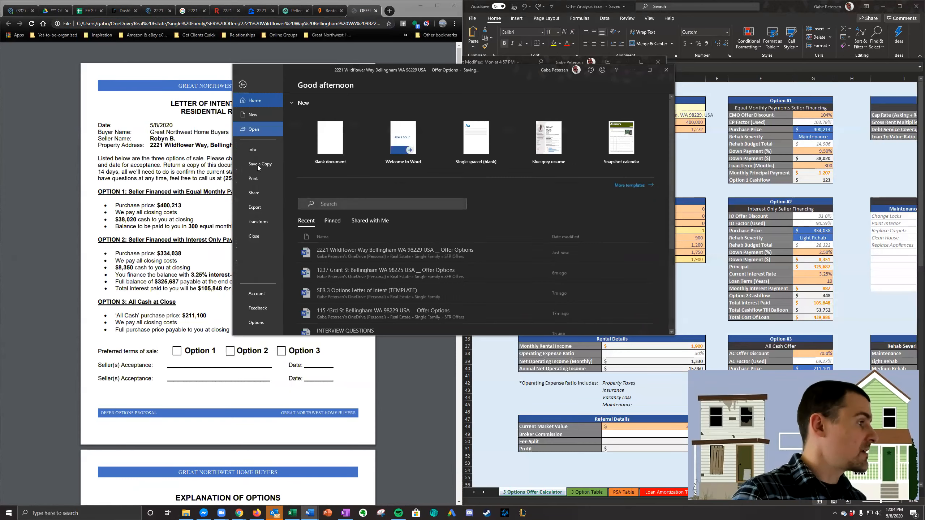
left_click(260, 164)
left_click(594, 118)
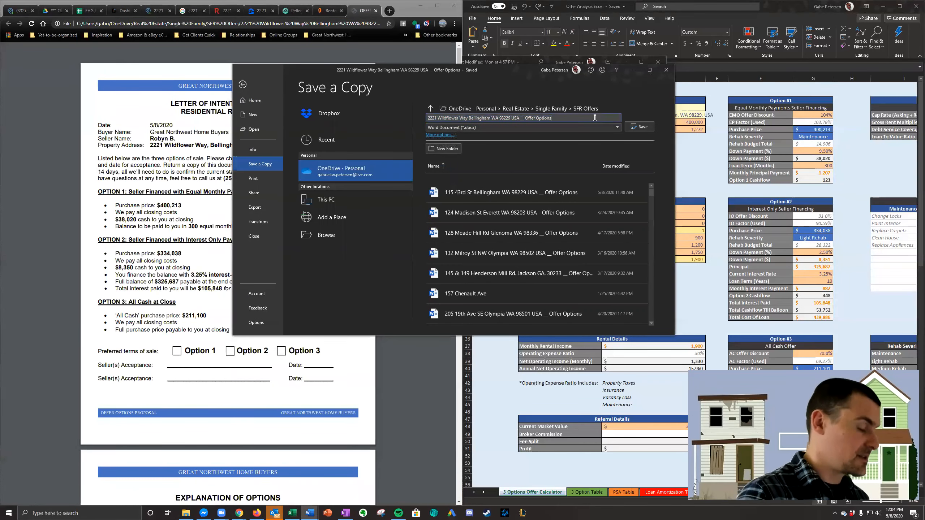
type("PDF")
left_click(599, 130)
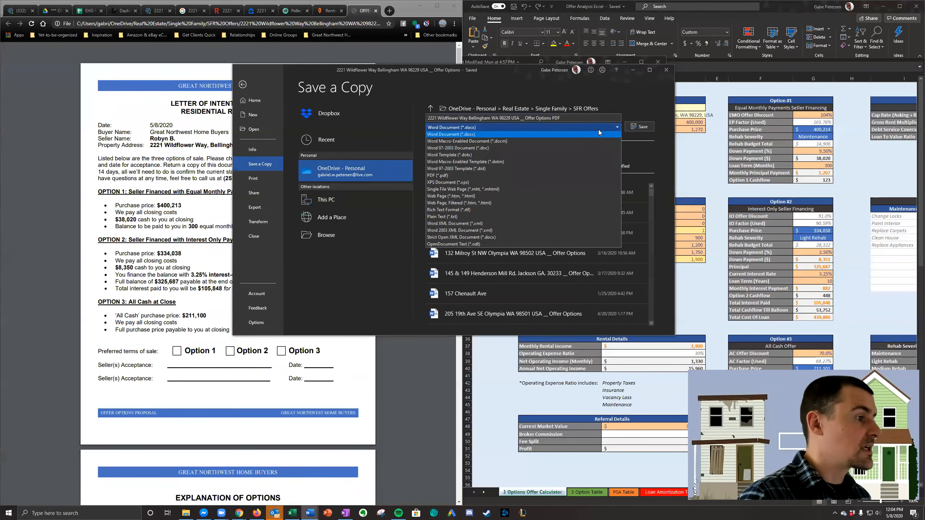
left_click(544, 177)
left_click(650, 128)
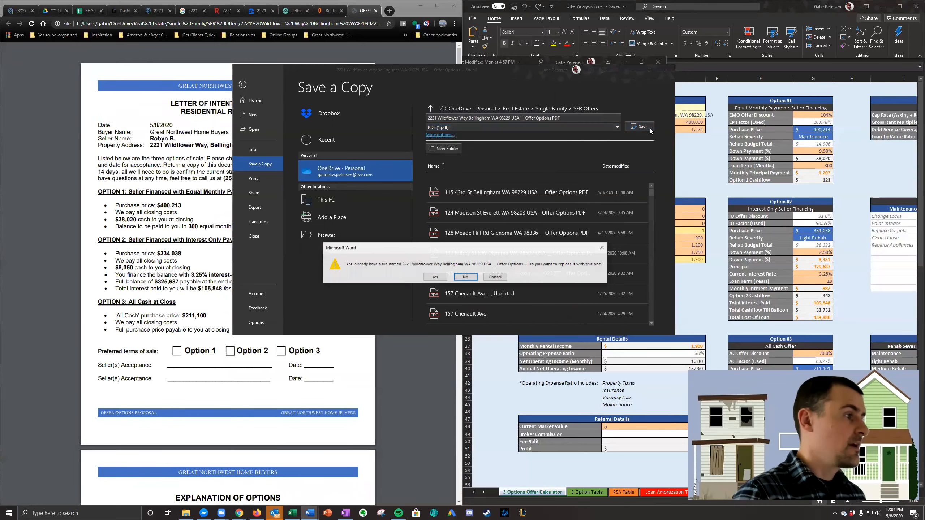
left_click(444, 279)
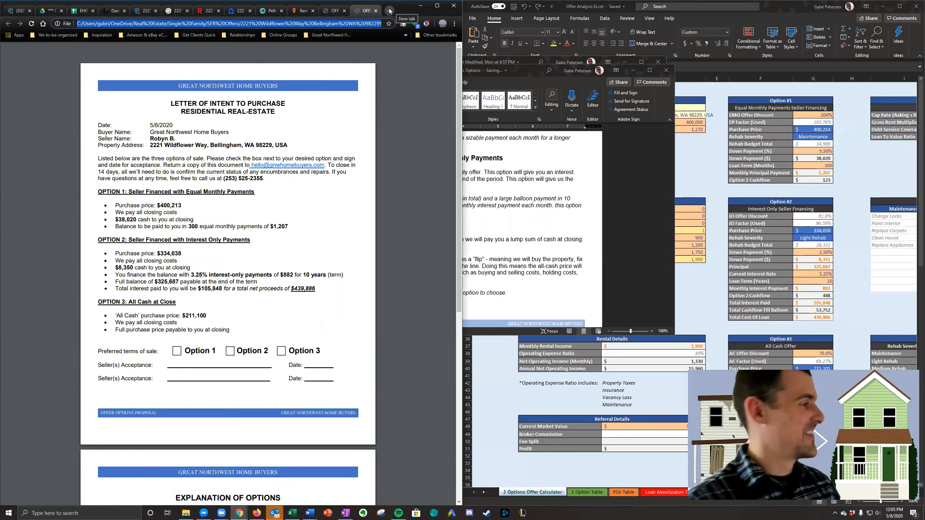
- Check both pages of the earlier Wildflower Way PDF, then close it and the merged Word letter
scroll(315, 323, "down", 8)
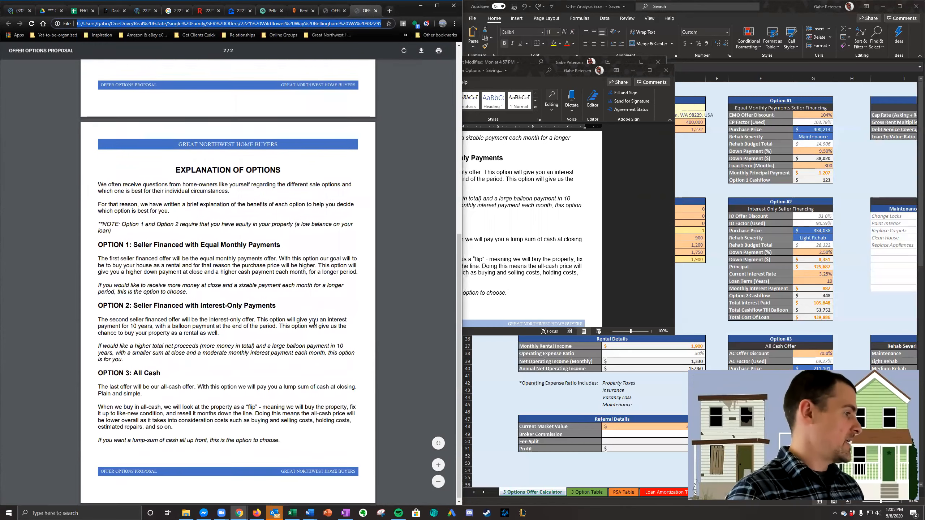
scroll(314, 323, "up", 8)
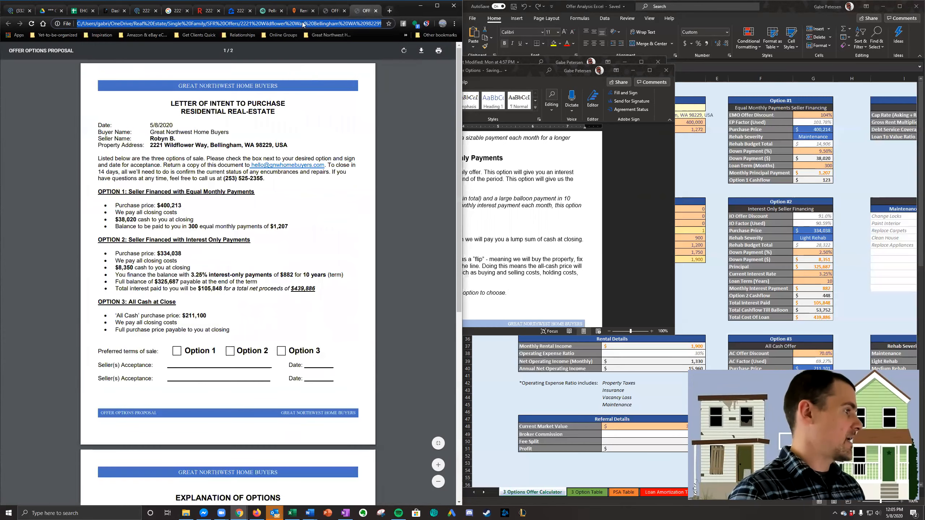
left_click(376, 11)
left_click(585, 177)
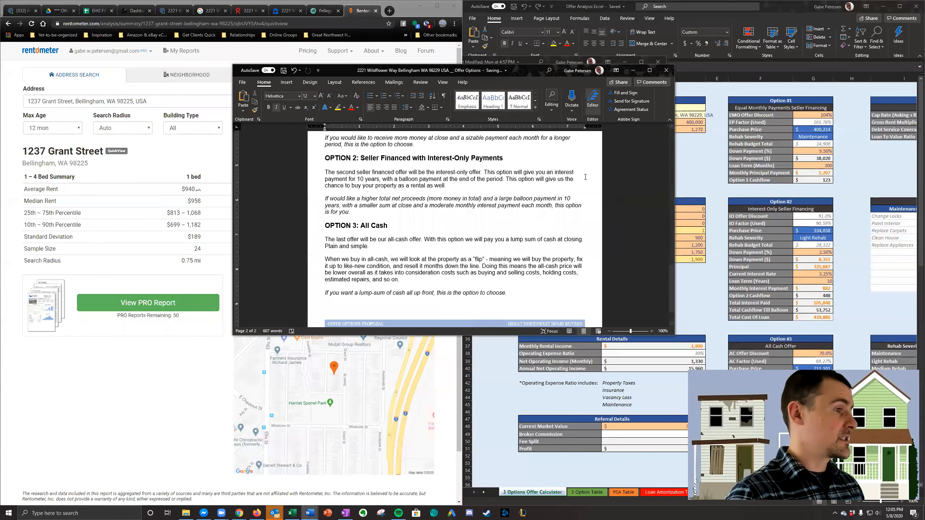
scroll(413, 220, "up", 20)
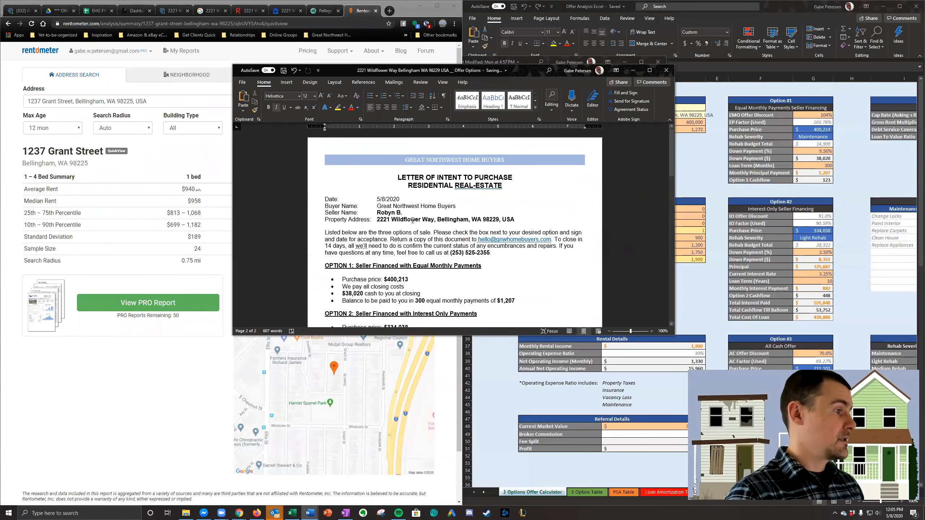
left_click(666, 71)
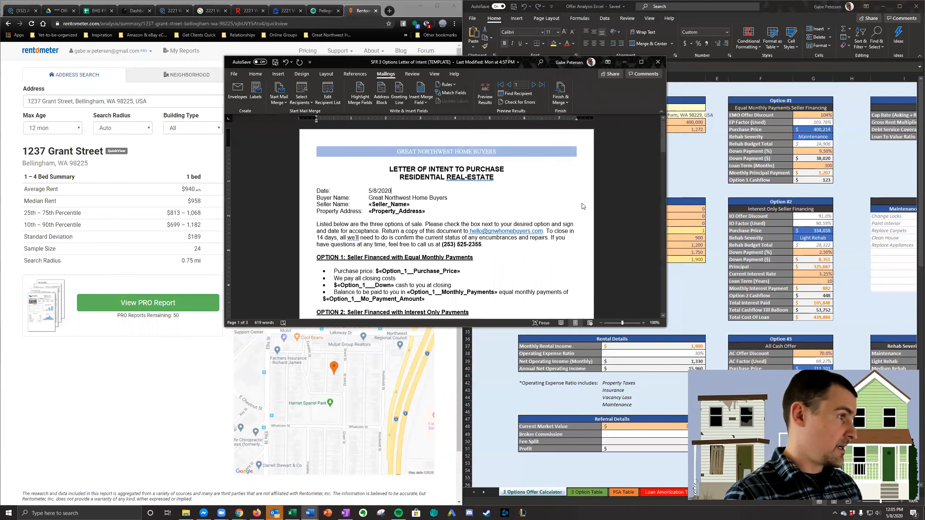
- Set the 4+ Bed Rent to $2,500 in the offer calculator's Rental Composition table
left_click(186, 513)
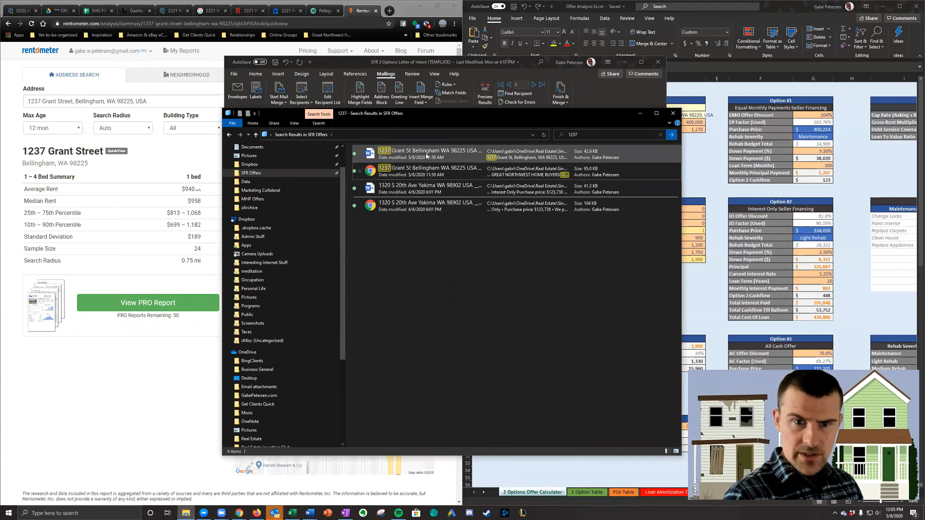
left_click(710, 230)
type("25")
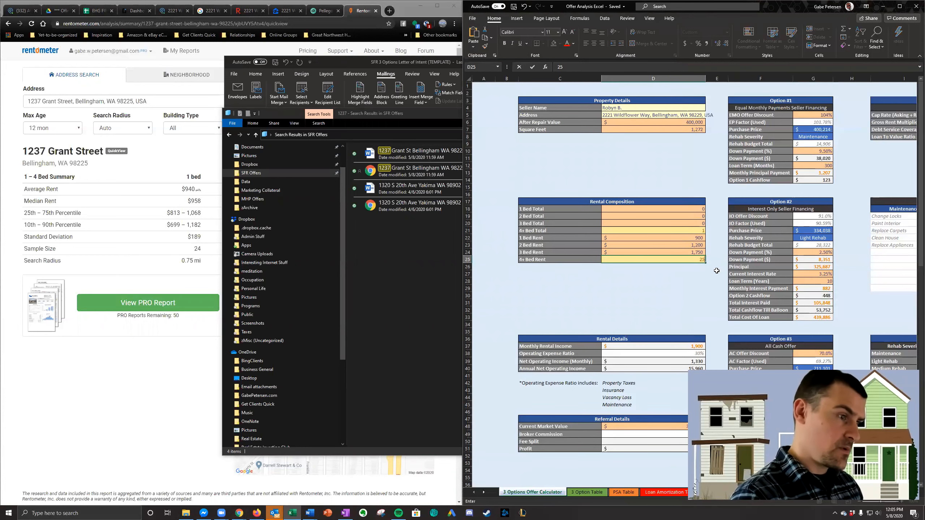
key("Return")
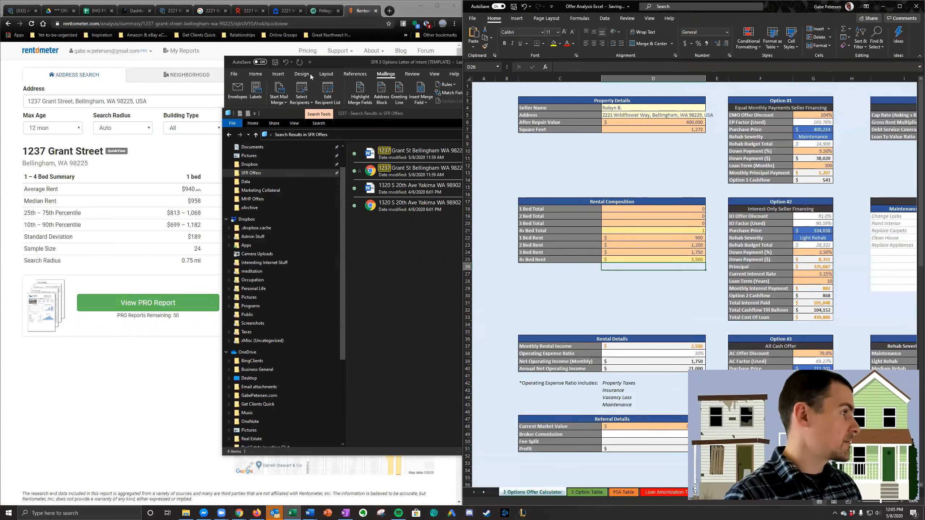
left_click(171, 10)
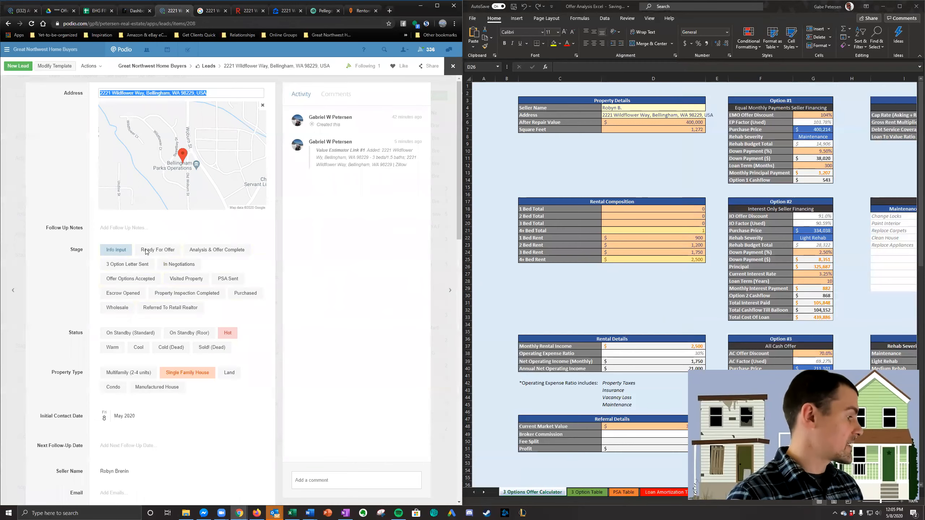
scroll(146, 252, "down", 10)
left_click(7, 175)
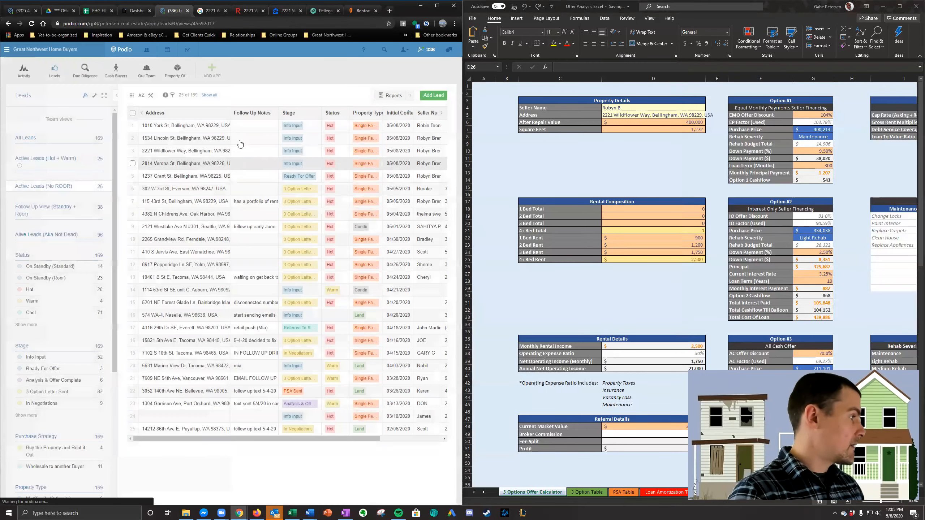
left_click(231, 176)
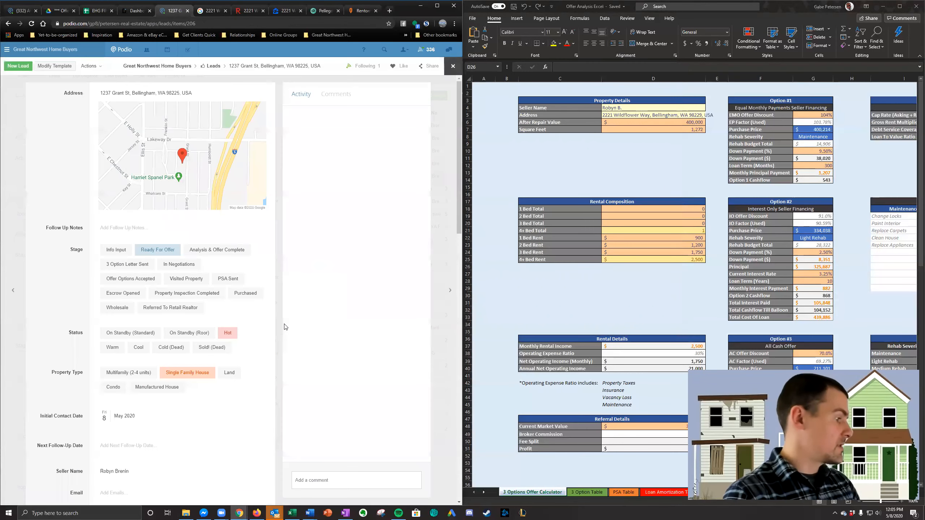
scroll(235, 313, "down", 10)
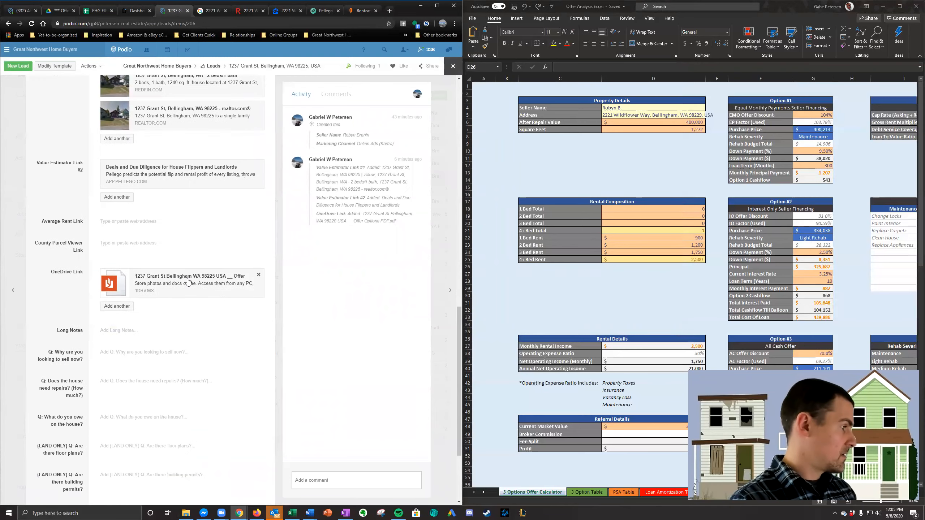
left_click(187, 281)
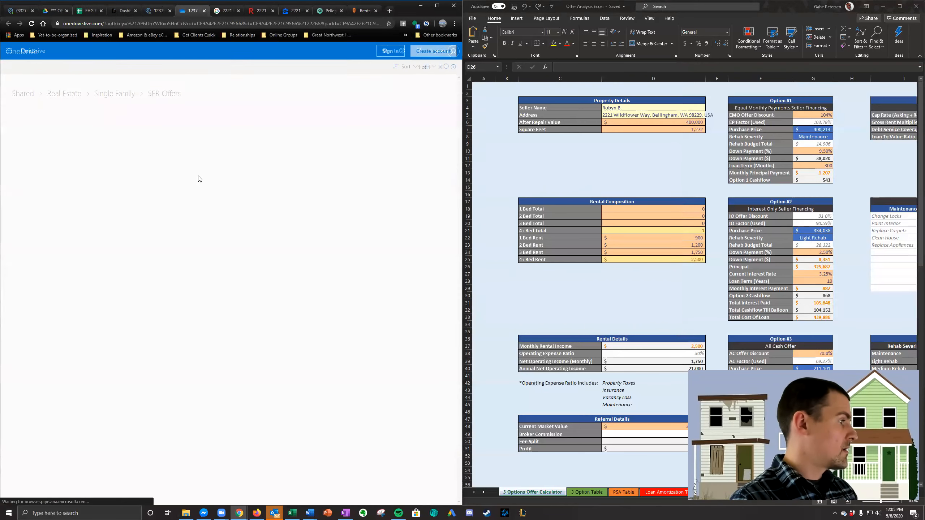
scroll(144, 205, "down", 2)
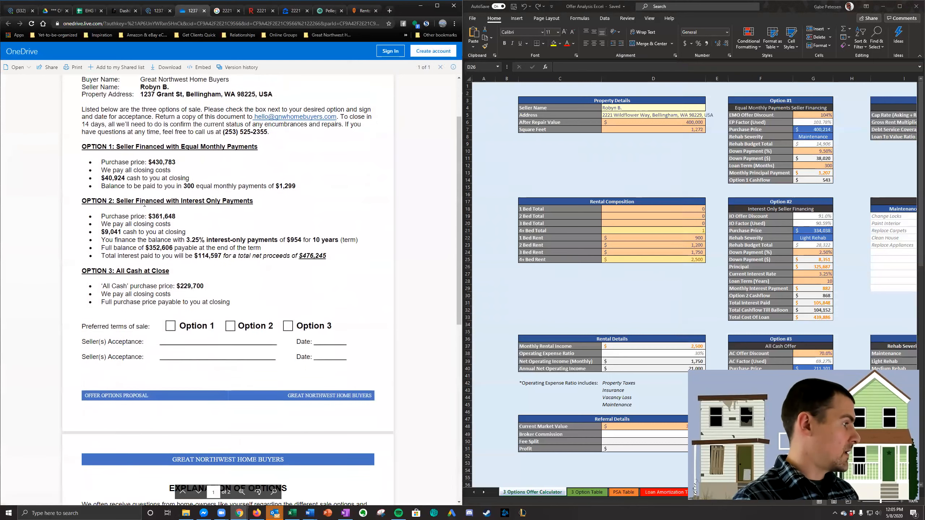
scroll(145, 178, "up", 1)
scroll(150, 205, "up", 1)
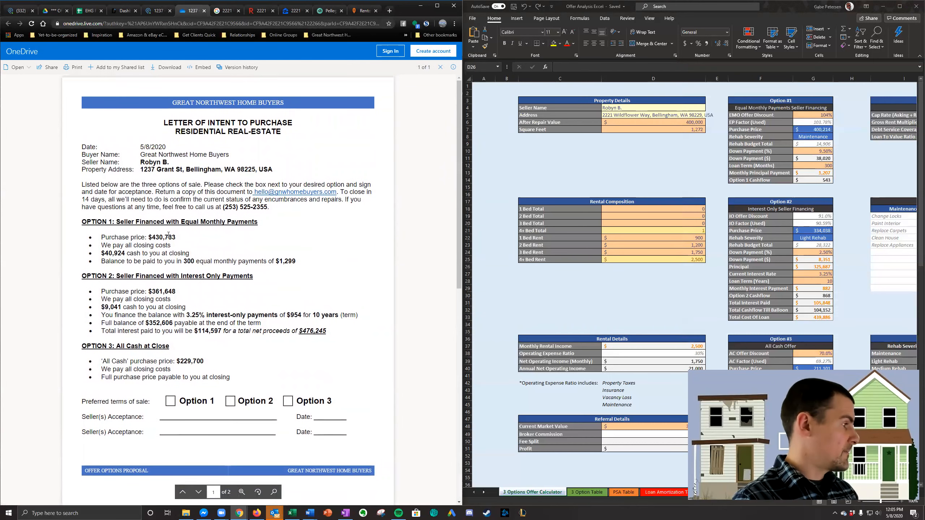
- Try After Repair Values of $420,000 and $430,000 in the calculator's Property Details
left_click(697, 120)
type("420000")
key("Return")
left_click(698, 121)
type("43")
type("0,000")
key("Return")
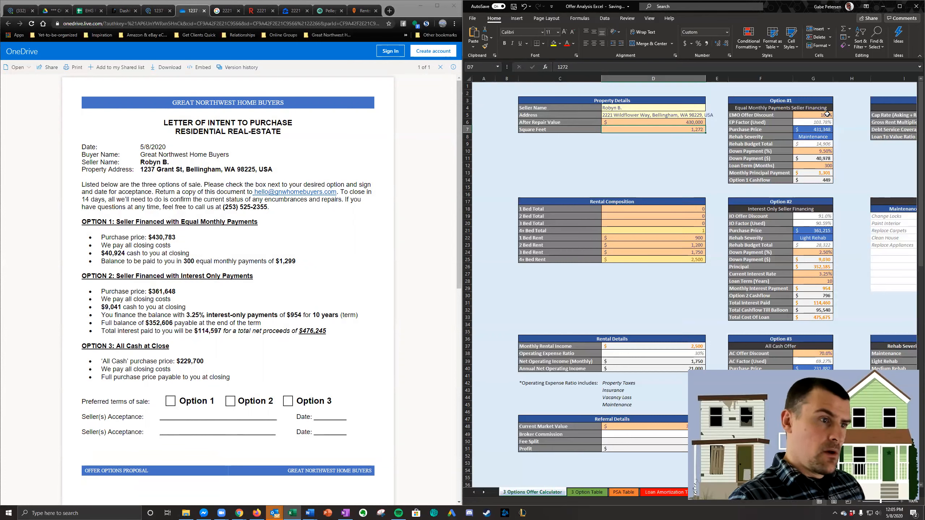
- Examine the Option 1 monthly payment and cashflow, and the Option 2 and Option 3 figures in the calculator
left_click(827, 172)
key("Down")
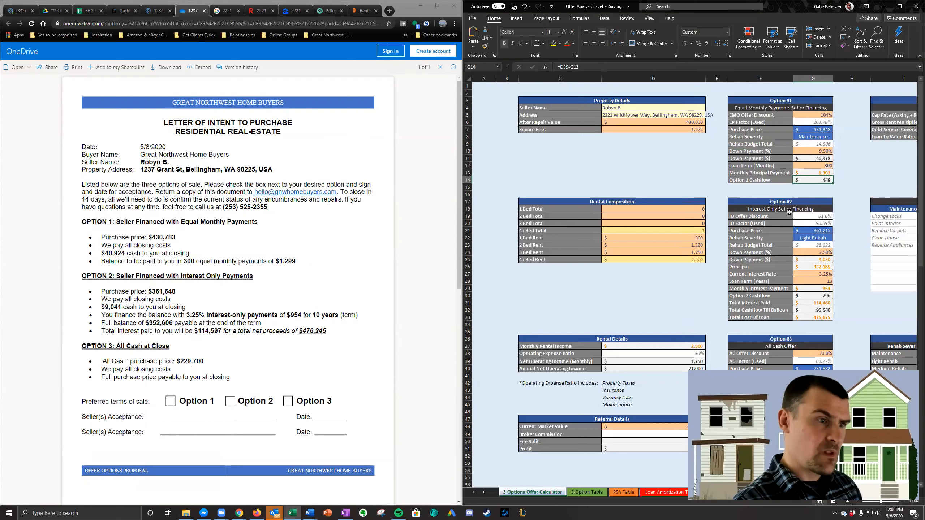
scroll(835, 185, "down", 1)
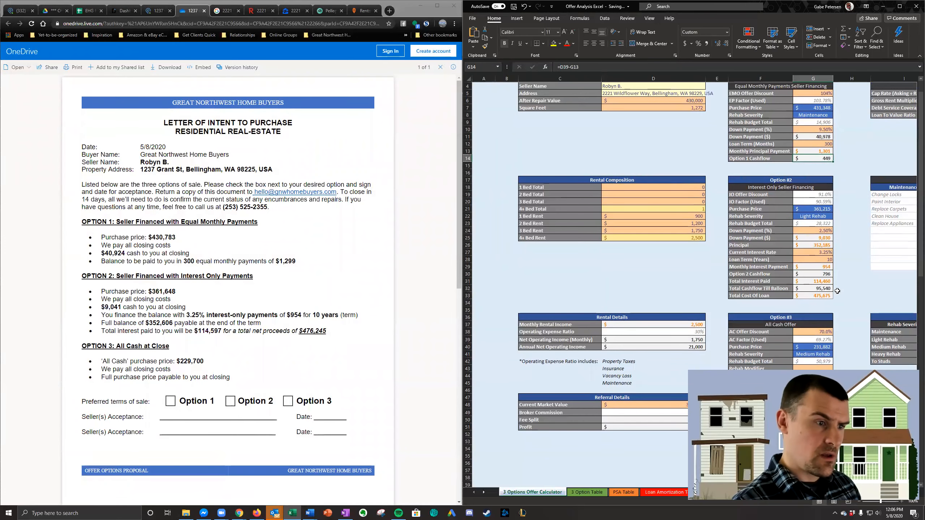
scroll(830, 286, "up", 1)
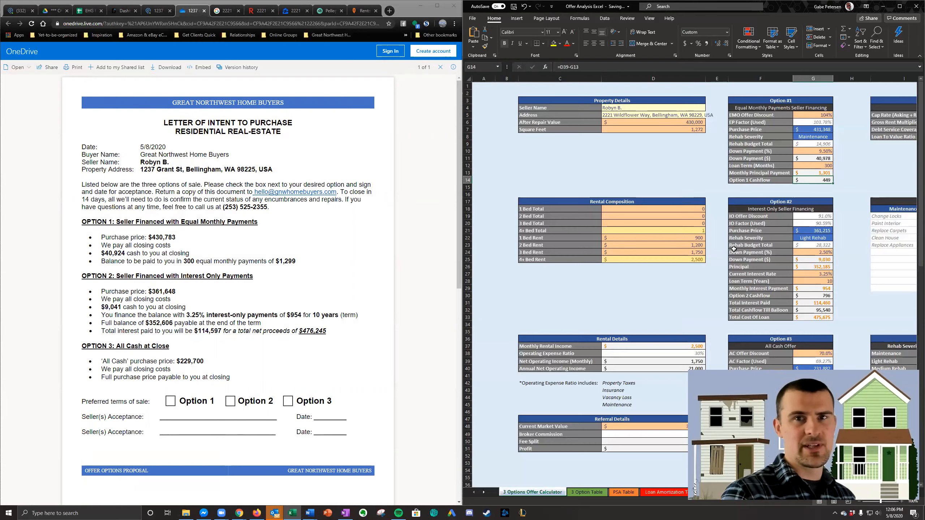
scroll(763, 257, "down", 2)
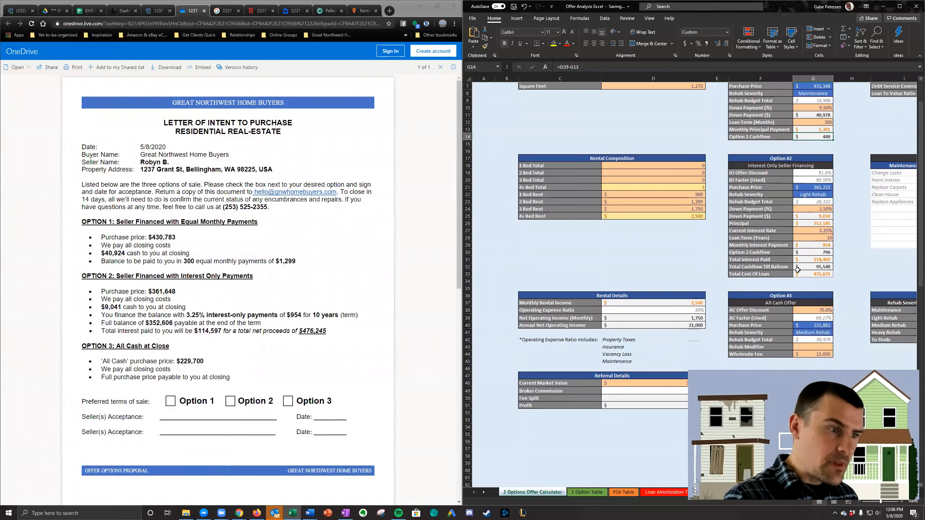
scroll(806, 262, "down", 2)
scroll(821, 284, "up", 4)
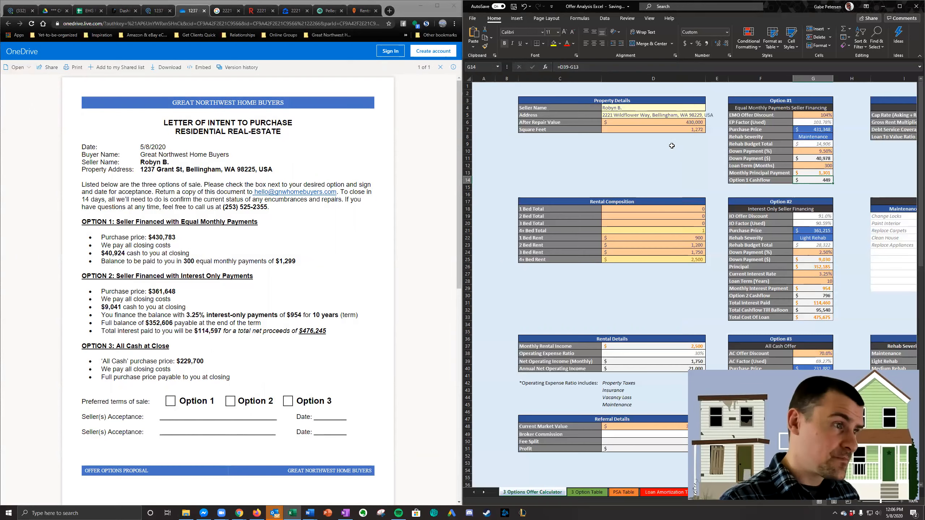
- Try an After Repair Value of $450,000, removing the extra zero from the entered amount
left_click(684, 122)
type("4500000")
key("ctrl+Return")
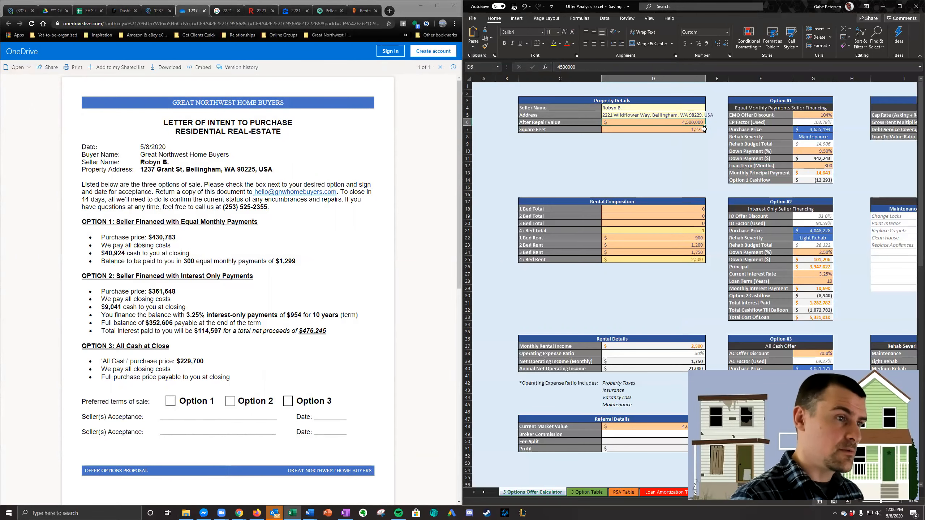
scroll(674, 106, "right", 2)
scroll(674, 106, "left", 2)
left_click(636, 67)
key("BackSpace")
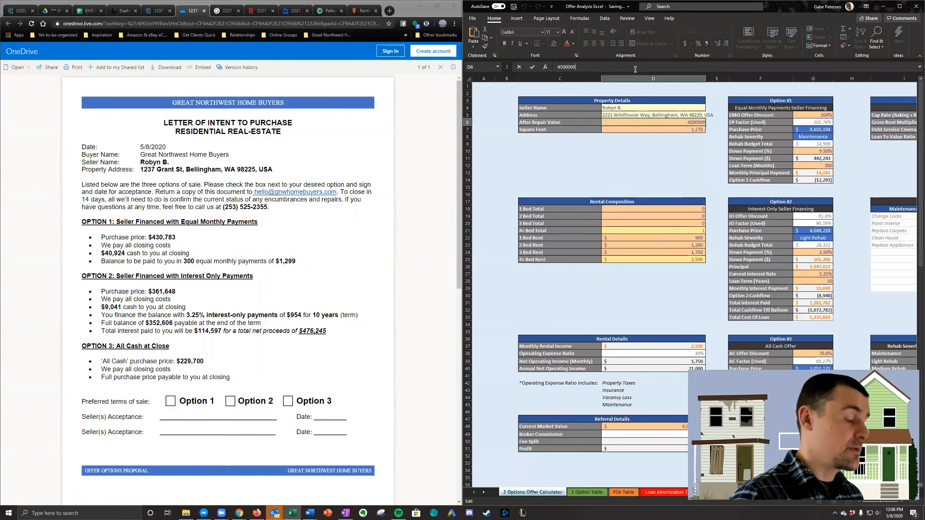
left_click(684, 116)
- Set the After Repair Value to $475,000 in Property Details
left_click(686, 122)
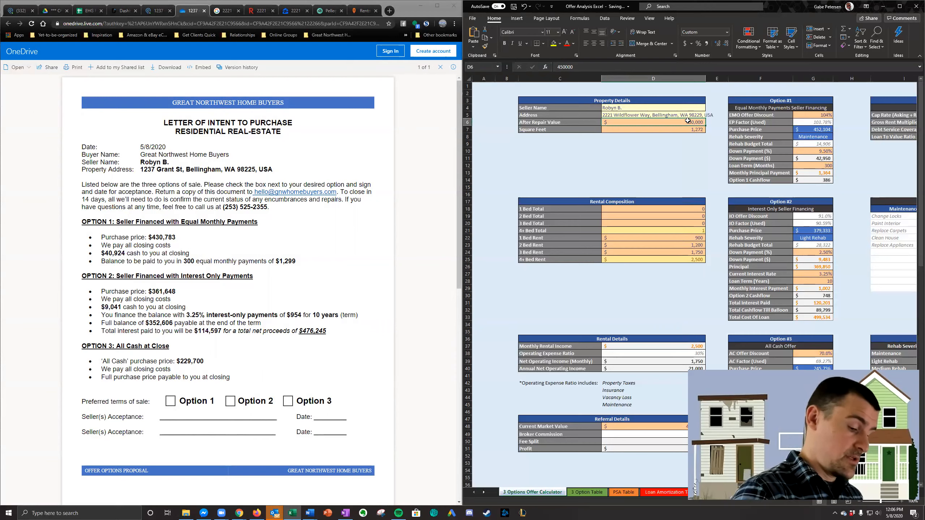
type("475,000")
key("Return")
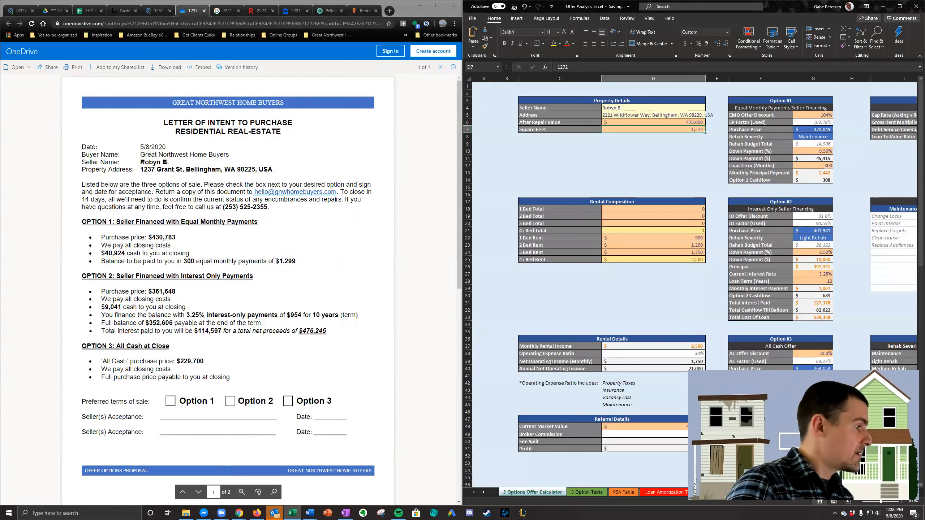
- Highlight the Option 1 monthly payment amount in the Grant St letter, then close the letter and return to the lead
left_click_drag(277, 261, 295, 261)
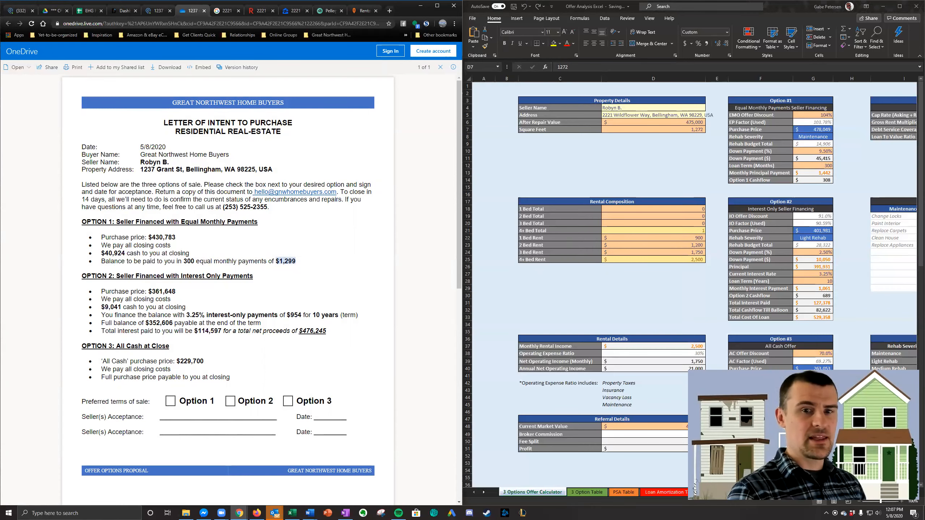
key("alt+Tab")
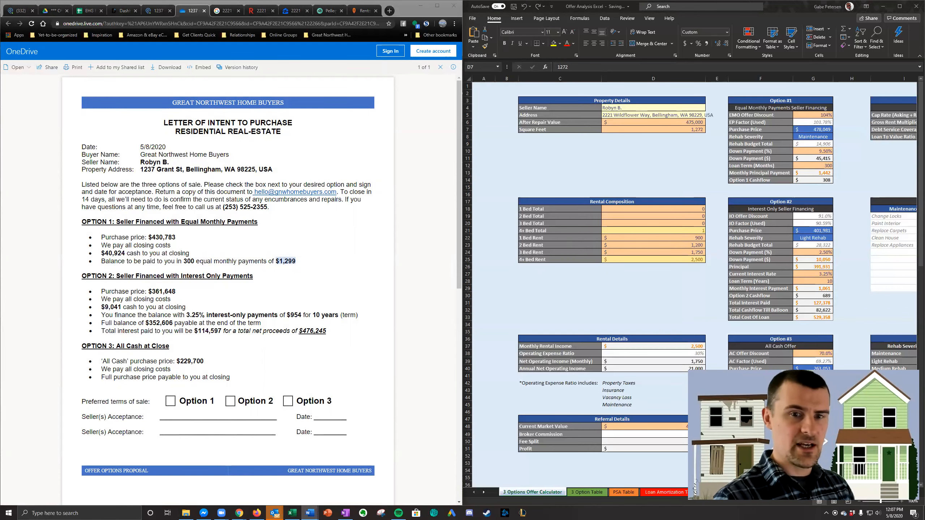
left_click(642, 130)
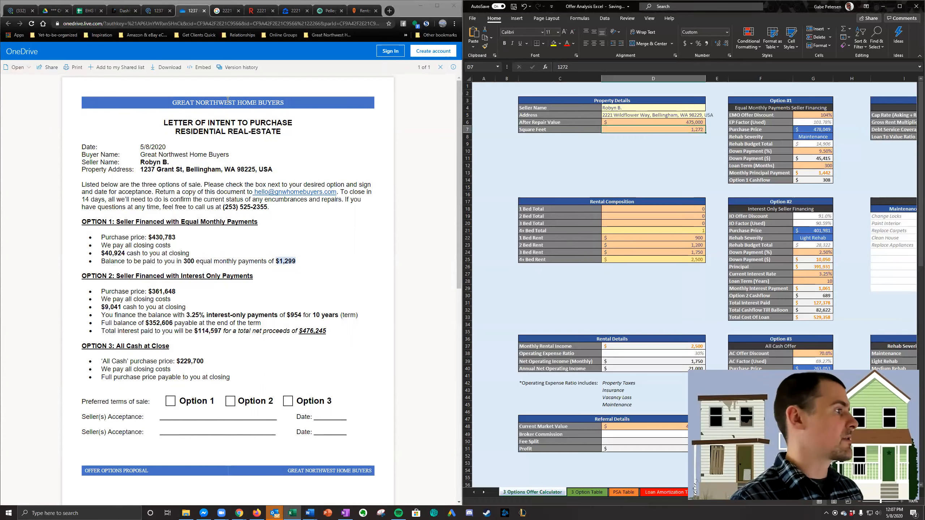
left_click(203, 11)
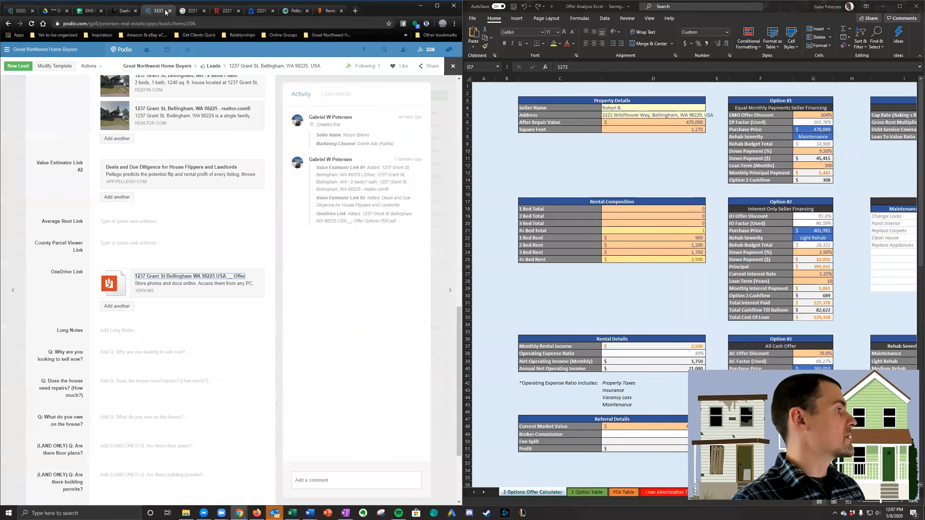
left_click(309, 513)
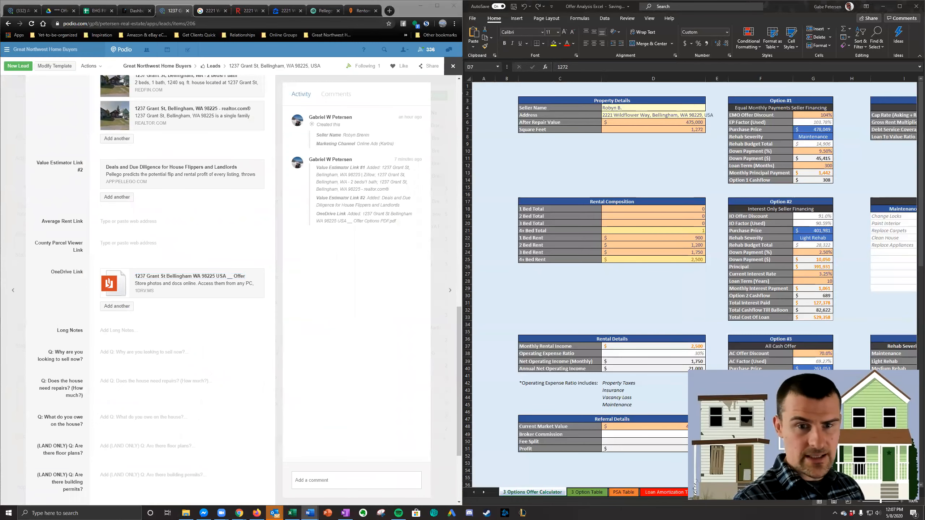
- Leave the Grant St lead and open the Wildflower Way lead at its OneDrive Link field
scroll(3, 138, "up", 15)
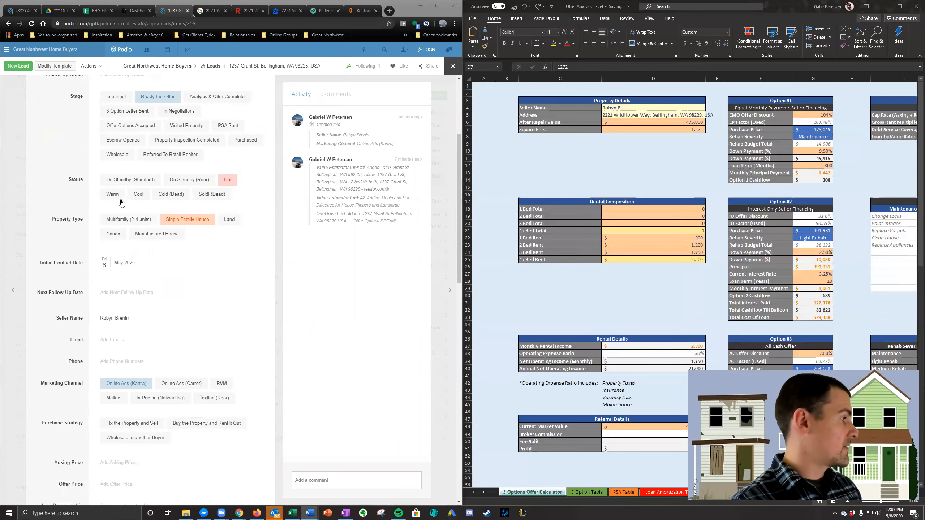
left_click(3, 137)
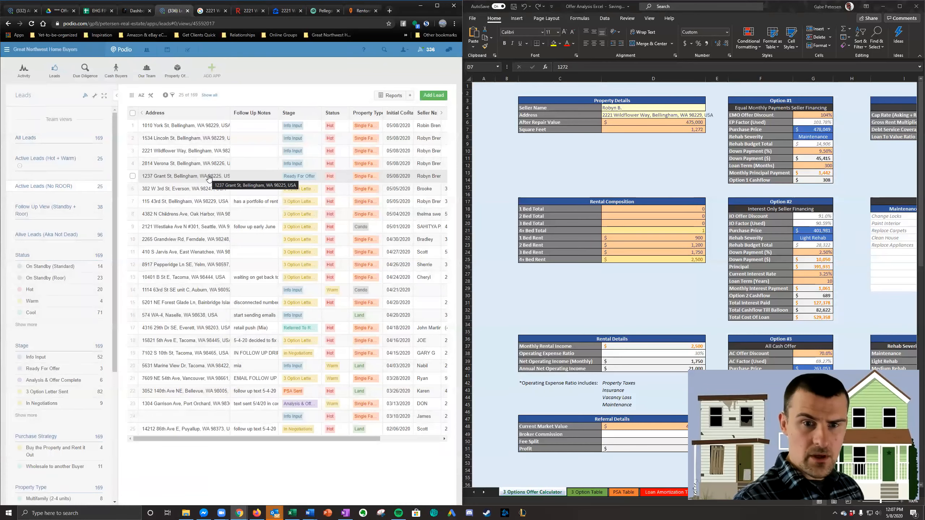
left_click(208, 151)
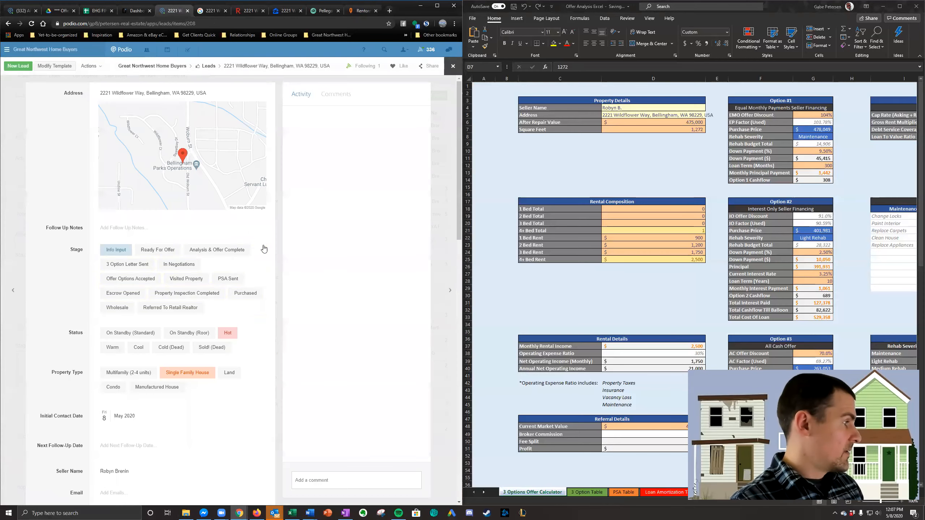
scroll(243, 272, "down", 15)
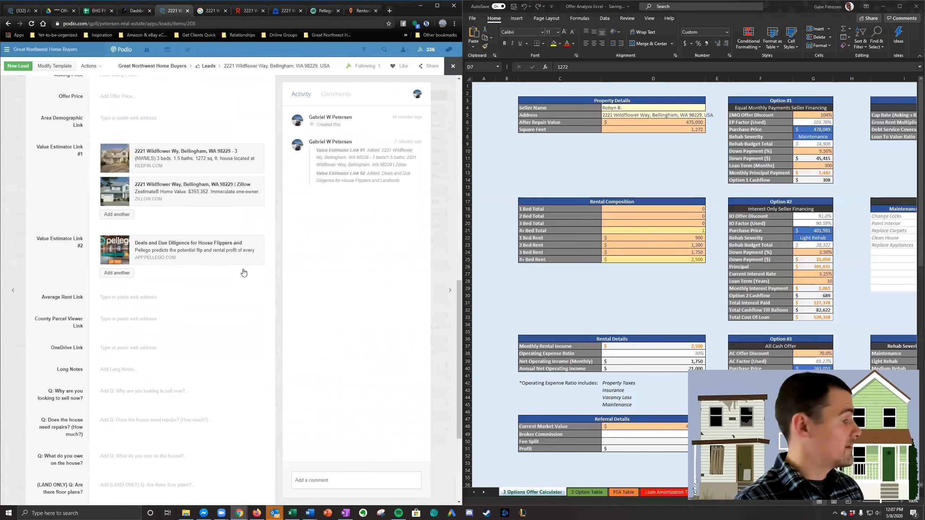
scroll(244, 272, "down", 1)
left_click(185, 513)
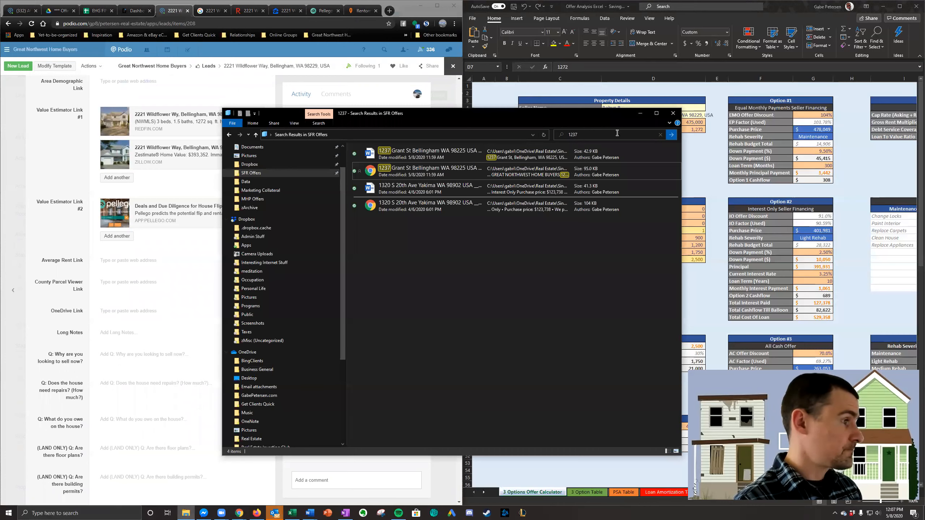
left_click(631, 132)
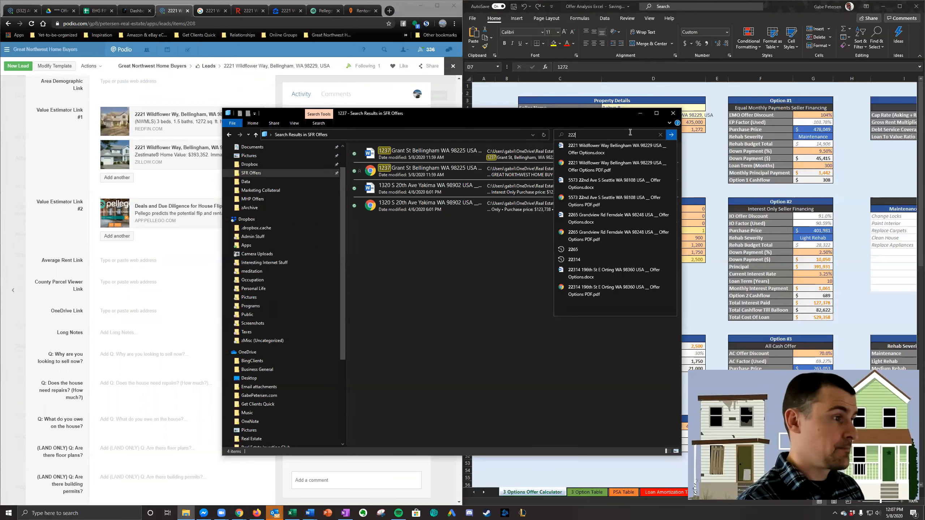
key("Return")
left_click(404, 170)
right_click(403, 170)
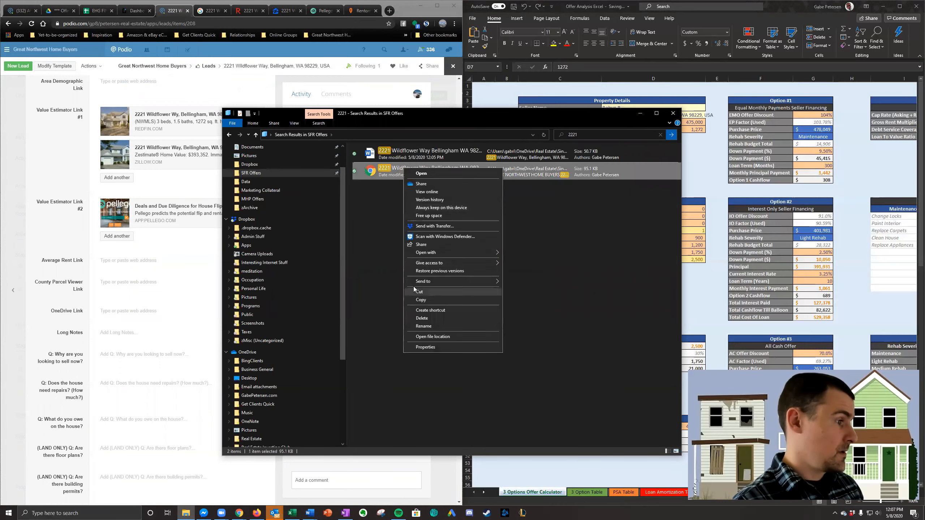
left_click(412, 190)
left_click(391, 236)
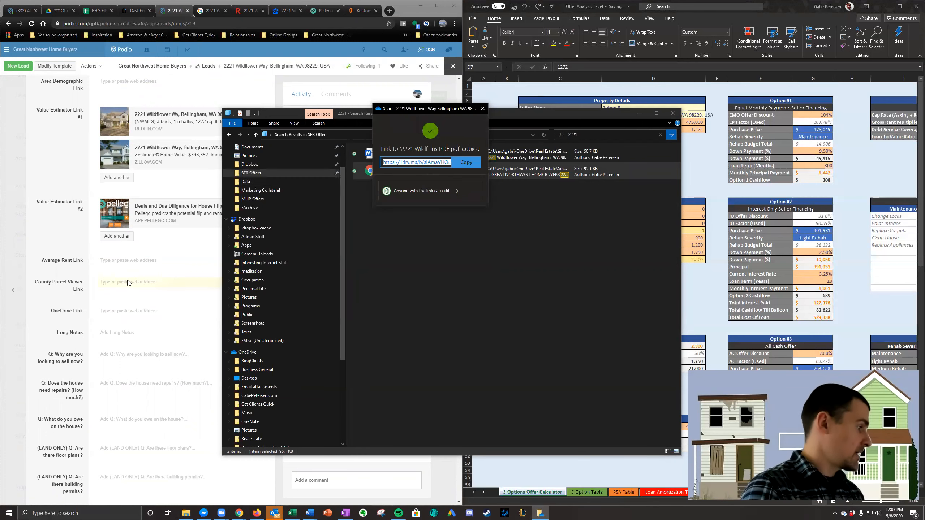
- Paste the PDF link into the Wildflower Way lead's OneDrive Link field and set its stage to Analysis & Offer Complete
left_click(137, 311)
key("ctrl+v")
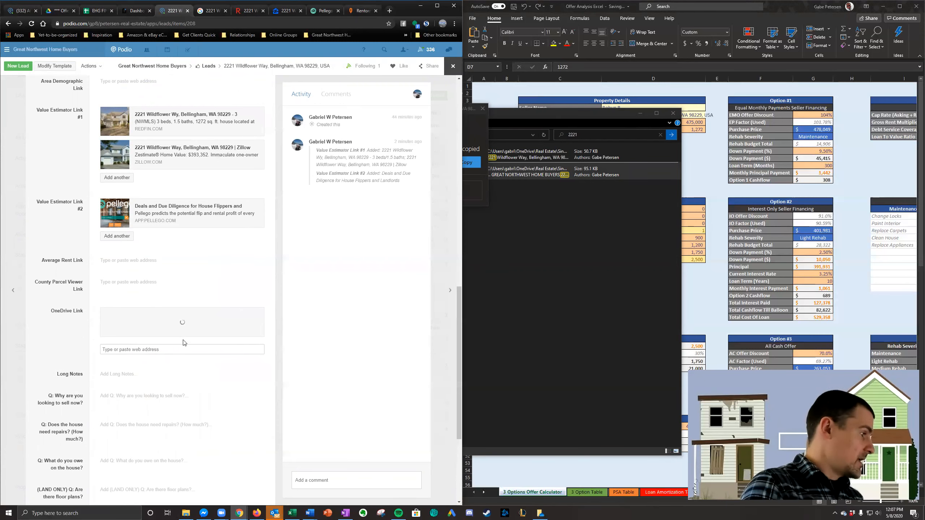
scroll(171, 357, "up", 10)
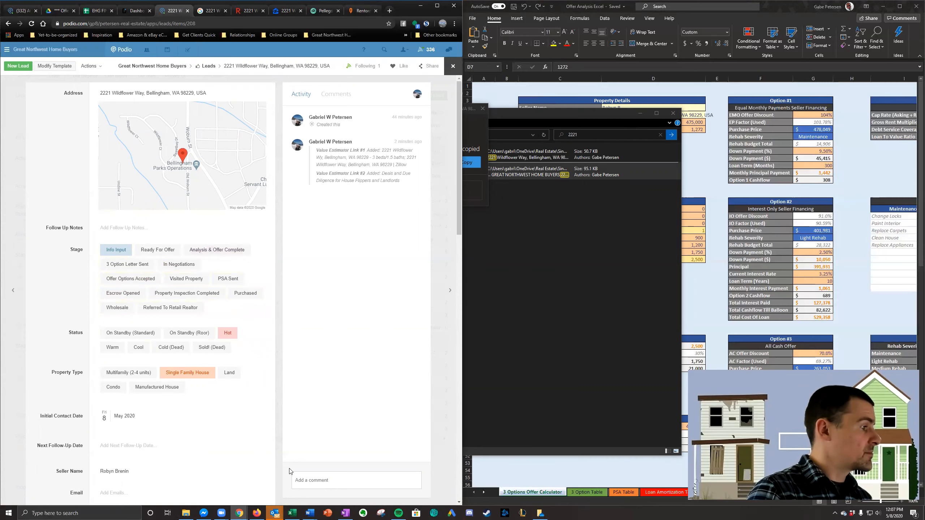
left_click(23, 191)
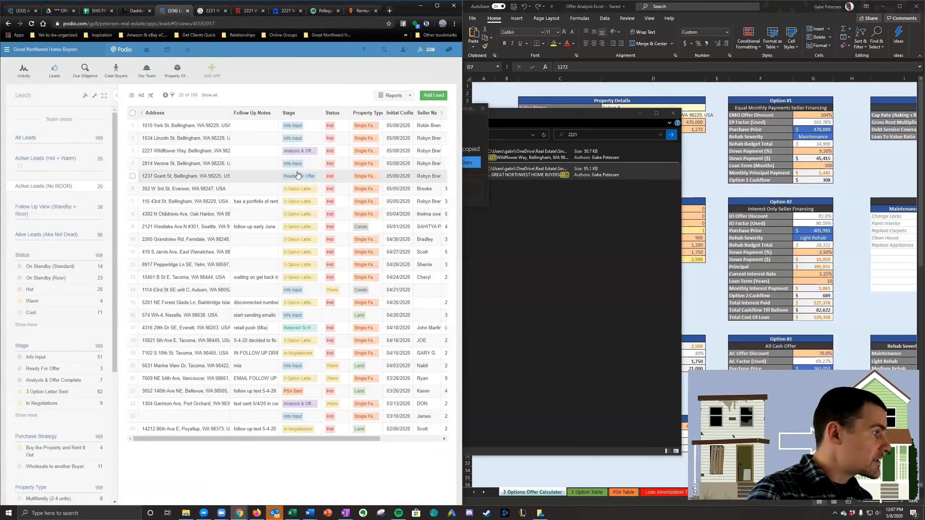
- Set the Grant St lead's stage to Analysis & Offer Complete and return to the leads list
left_click(304, 177)
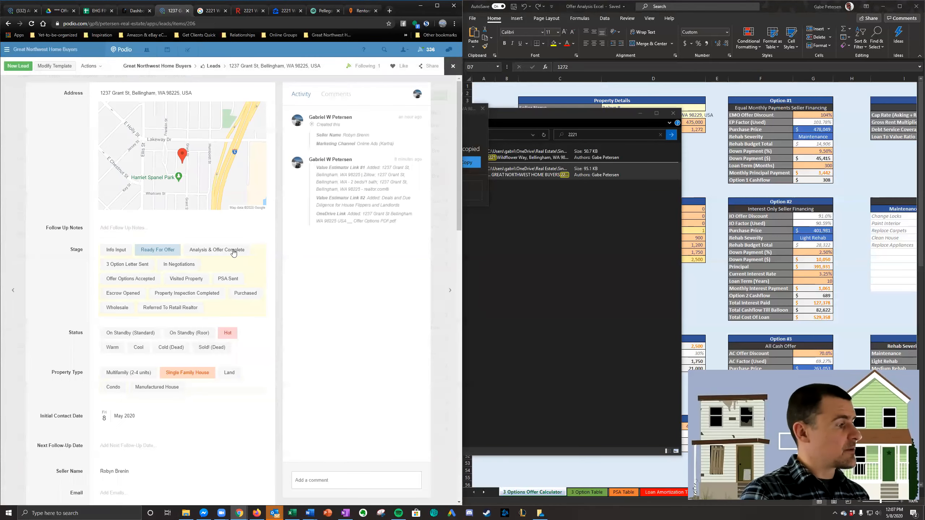
left_click(231, 250)
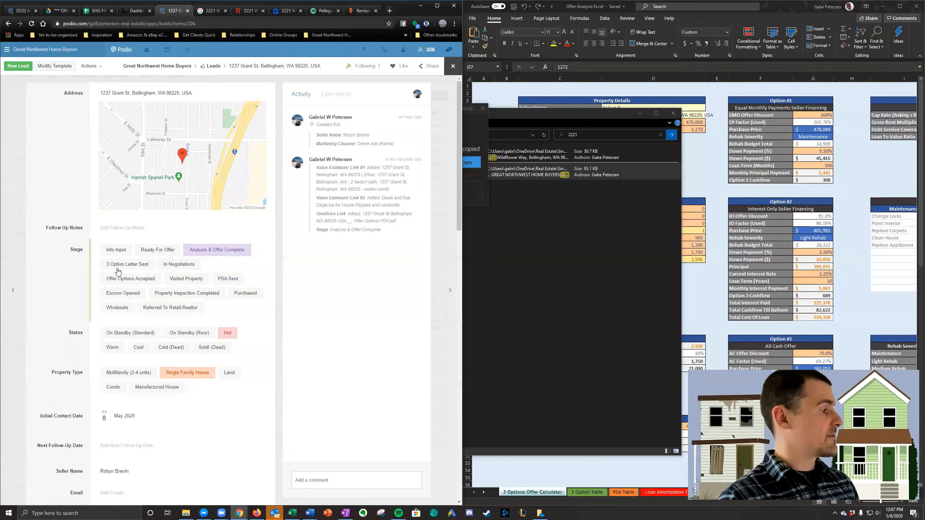
left_click(20, 190)
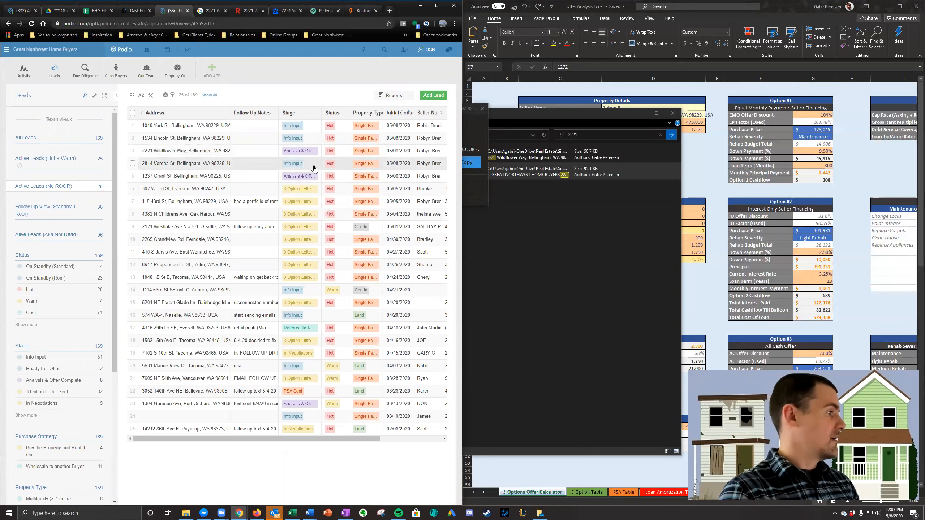
- Open the Lincoln St lead, copy its property address and search Google for it
left_click(201, 138)
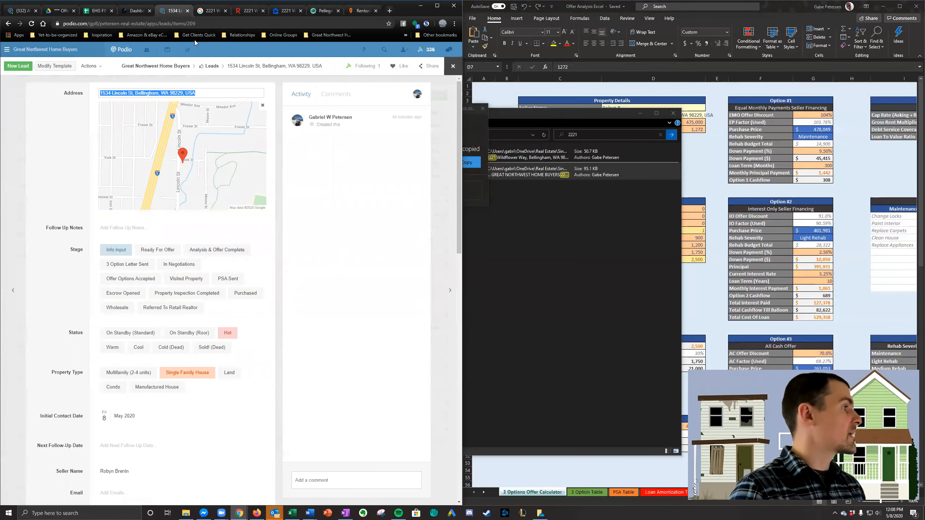
left_click(202, 11)
left_click(195, 59)
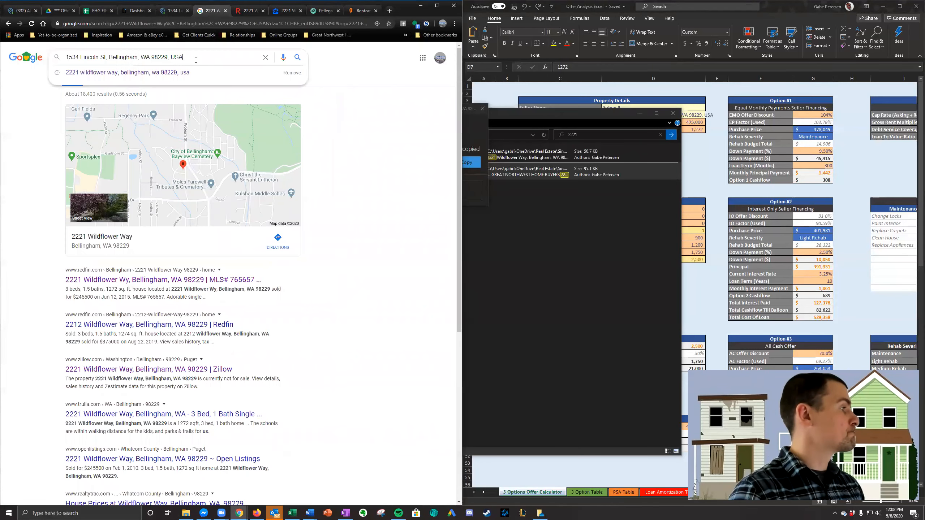
key("ctrl+a")
key("ctrl+v")
key("Return")
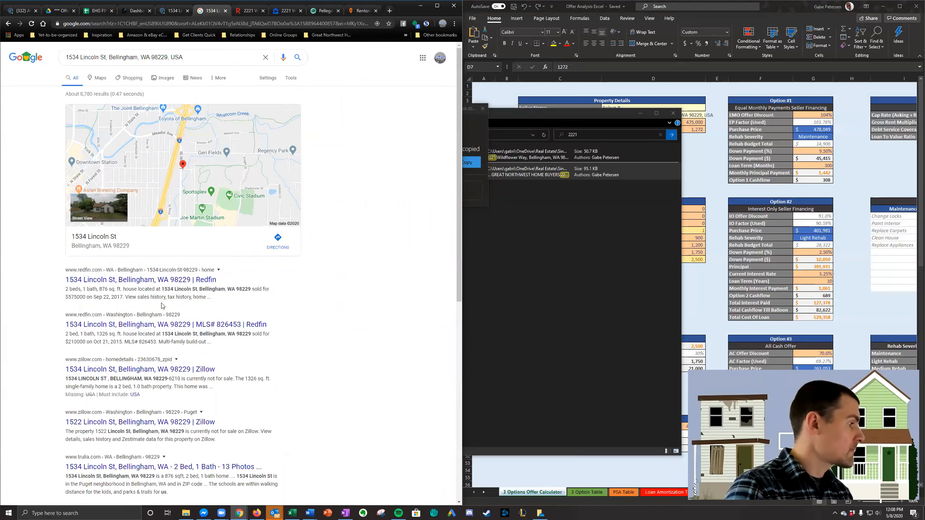
- Open the first Redfin result and the Zillow result for the Lincoln St property in new tabs
right_click(169, 282)
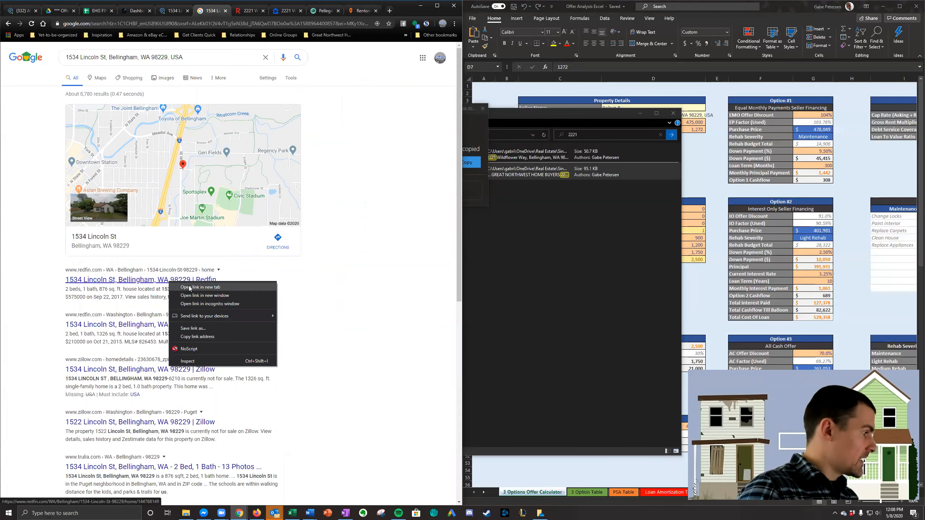
left_click(186, 287)
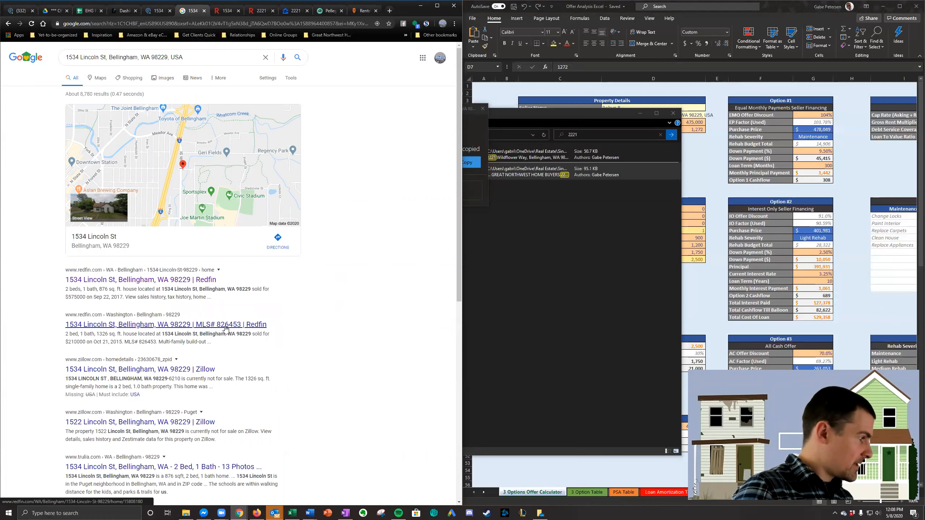
right_click(192, 373)
left_click(195, 375)
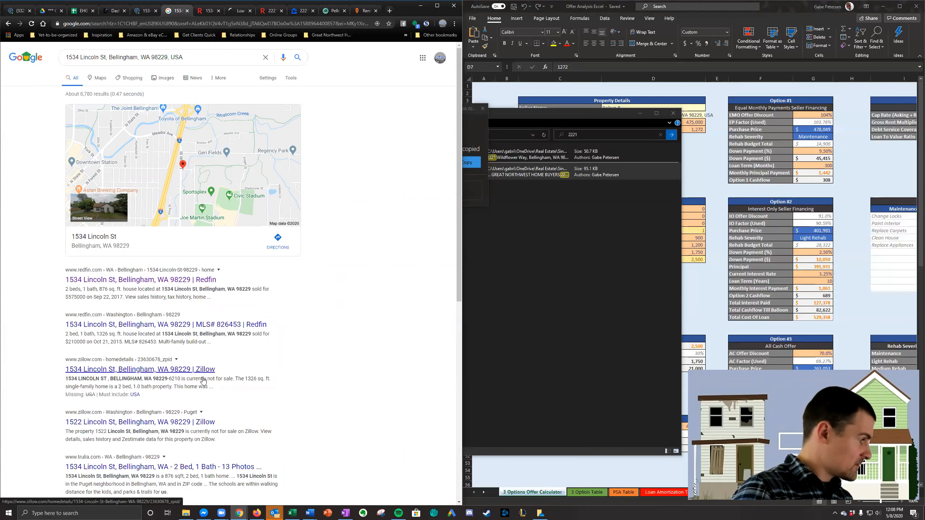
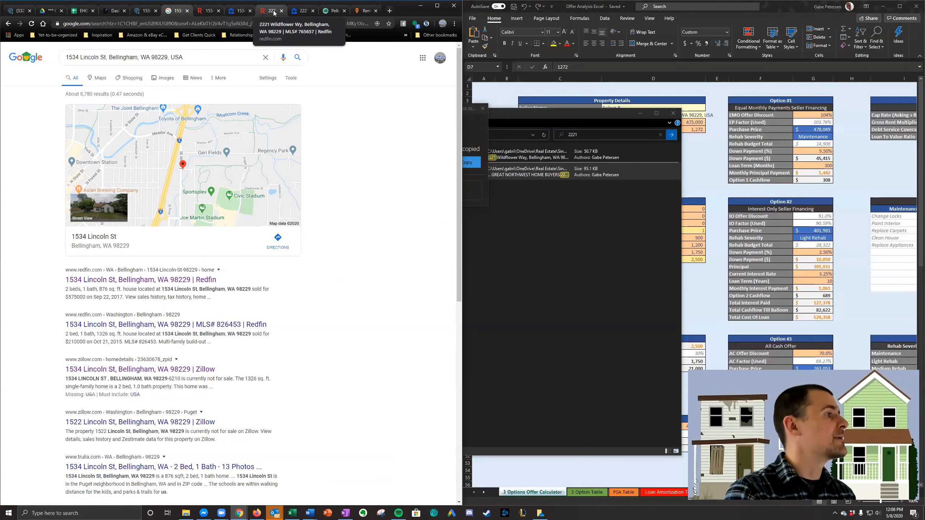
- Copy the Lincoln St property's Redfin link and add it to the lead's Value Estimator Link #1 field
left_click(207, 11)
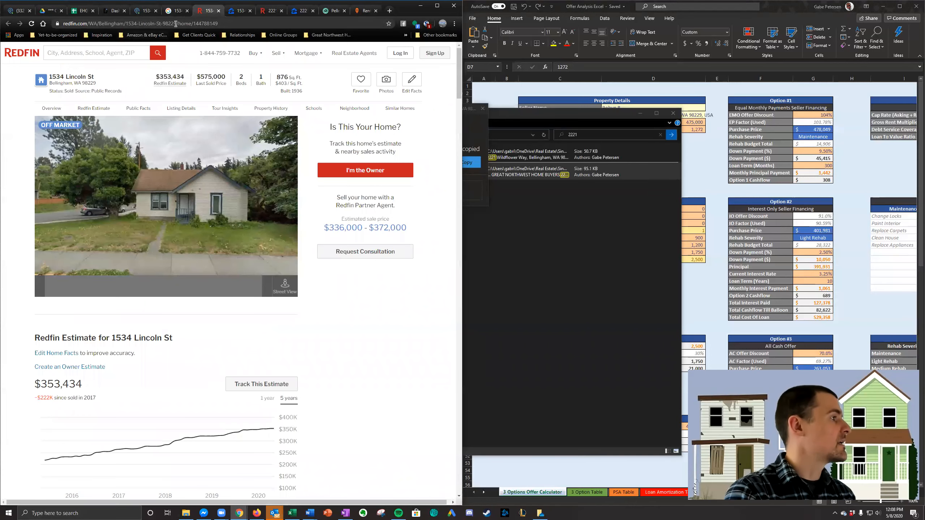
key("ctrl+l")
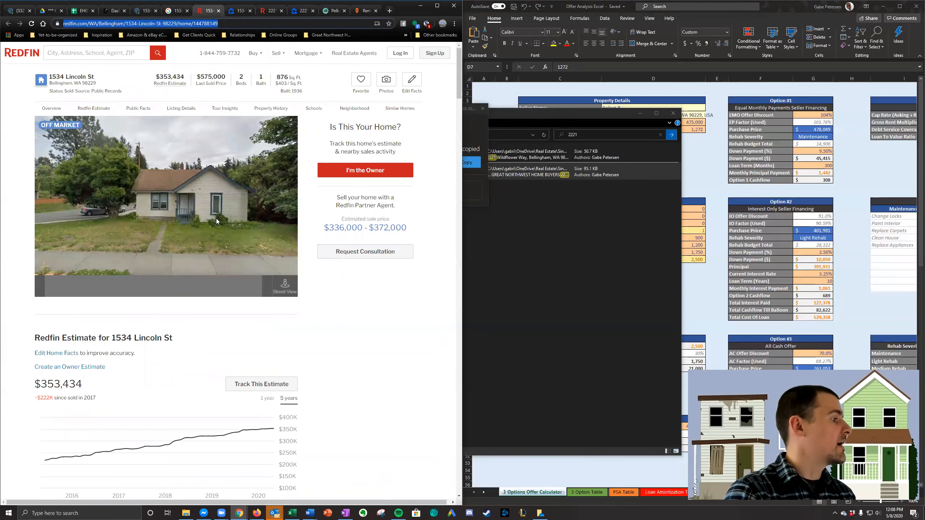
left_click(145, 10)
left_click(197, 11)
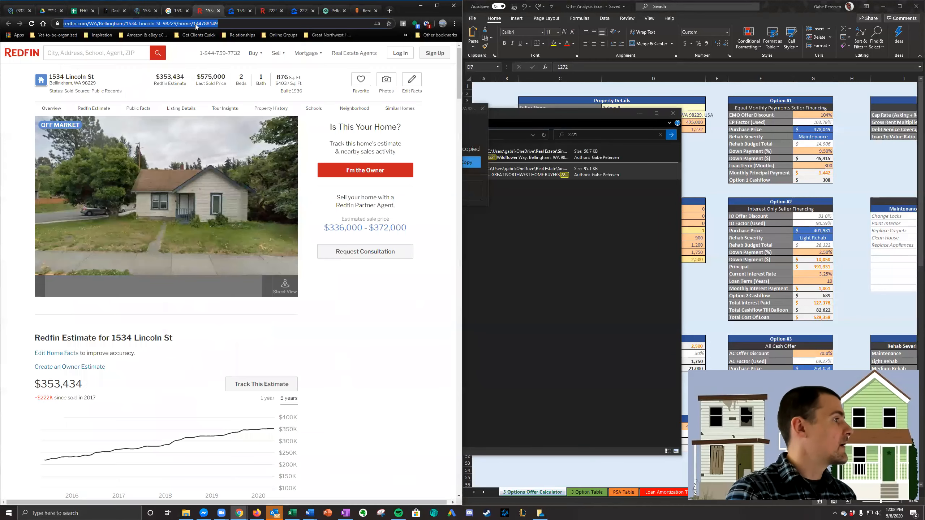
left_click(151, 13)
scroll(175, 219, "down", 5)
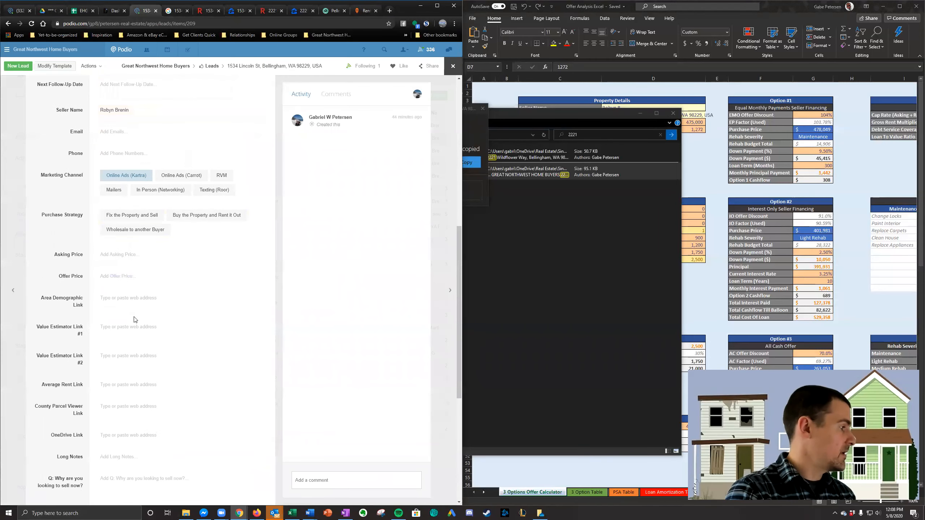
left_click(136, 330)
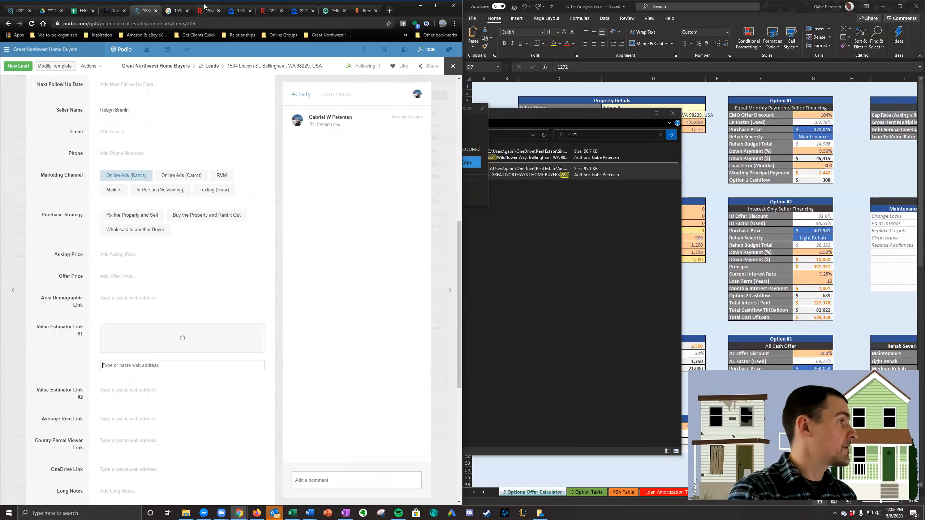
- Copy the Lincoln St property's Zillow link and add it as a second web address in Value Estimator Link #1
left_click(236, 11)
left_click(228, 24)
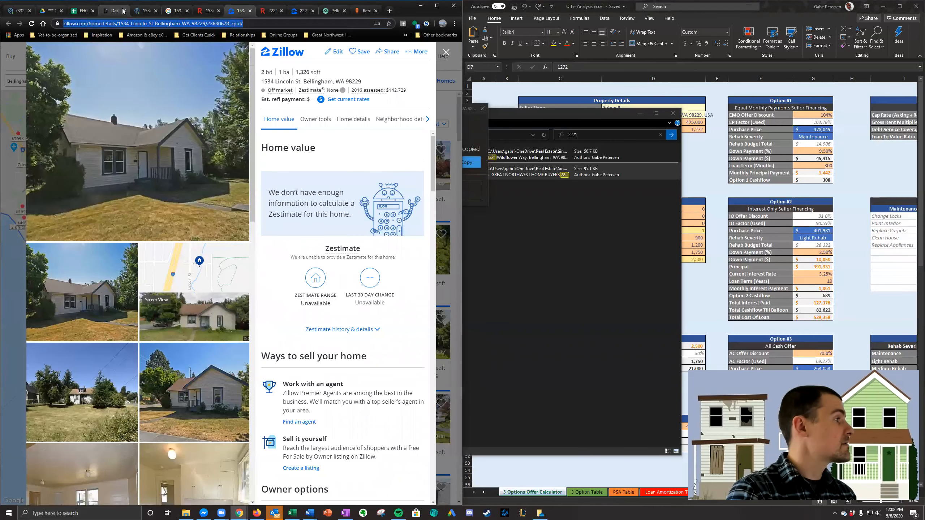
left_click(143, 11)
scroll(133, 333, "down", 1)
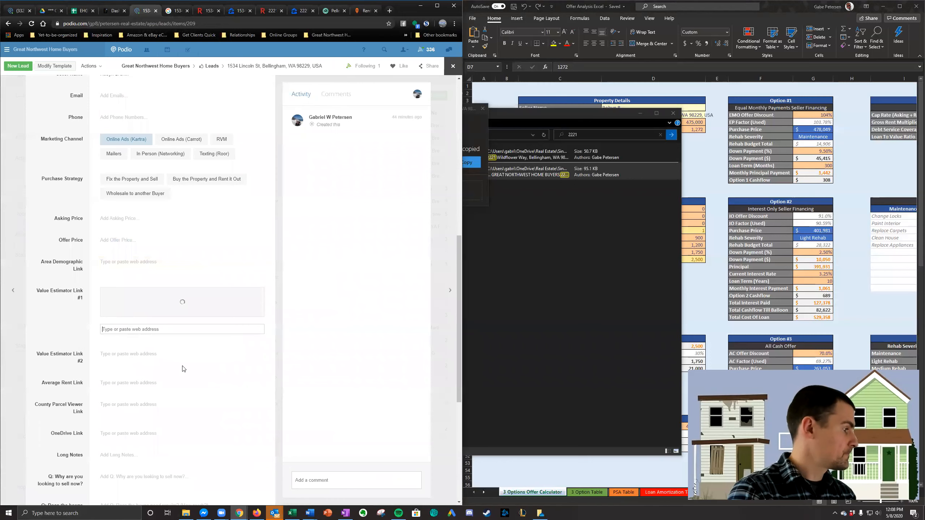
left_click(178, 327)
key("ctrl+v")
- Copy the property address from the Lincoln St lead and look it up in Pellego
scroll(162, 204, "up", 10)
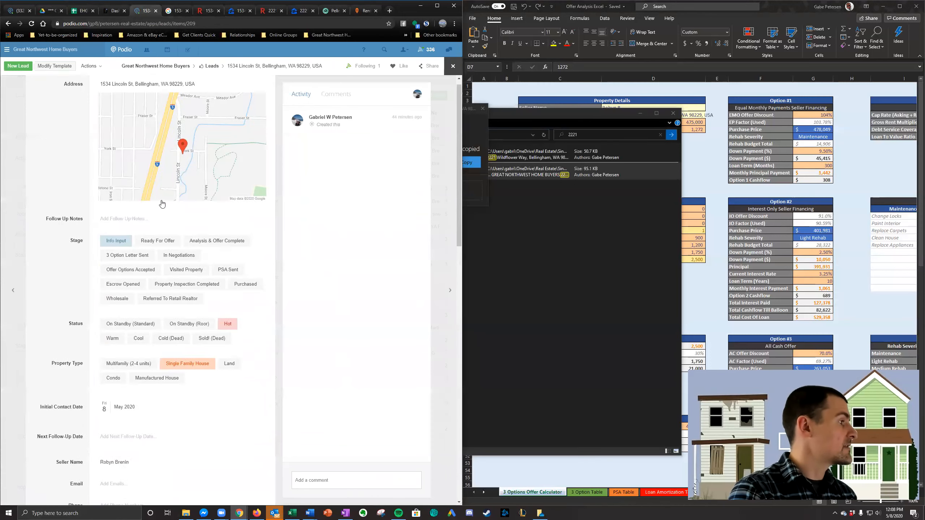
left_click(174, 94)
key("ctrl+c")
left_click(329, 10)
left_click(207, 50)
key("ctrl+v")
left_click(195, 67)
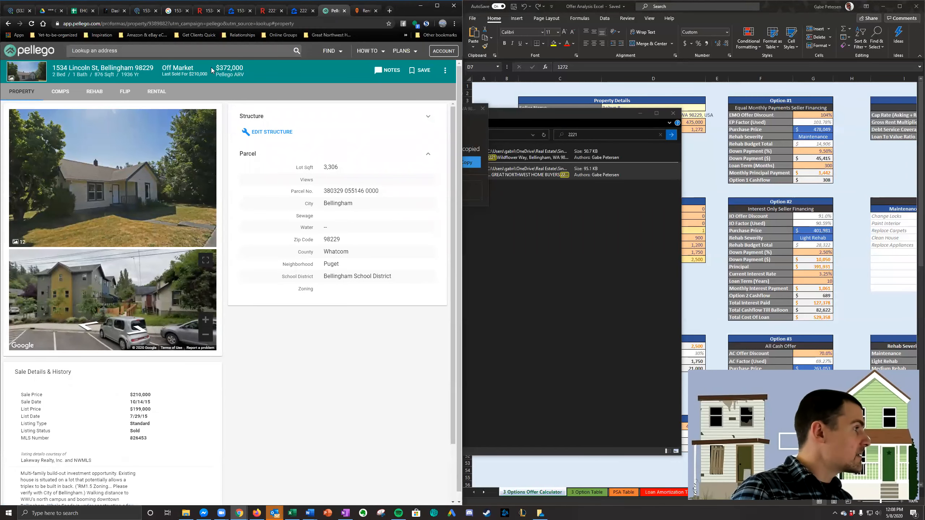
- Paste the Pellego property link into the Lincoln St lead's Value Estimator Link #2 field
left_click(145, 10)
scroll(88, 291, "down", 9)
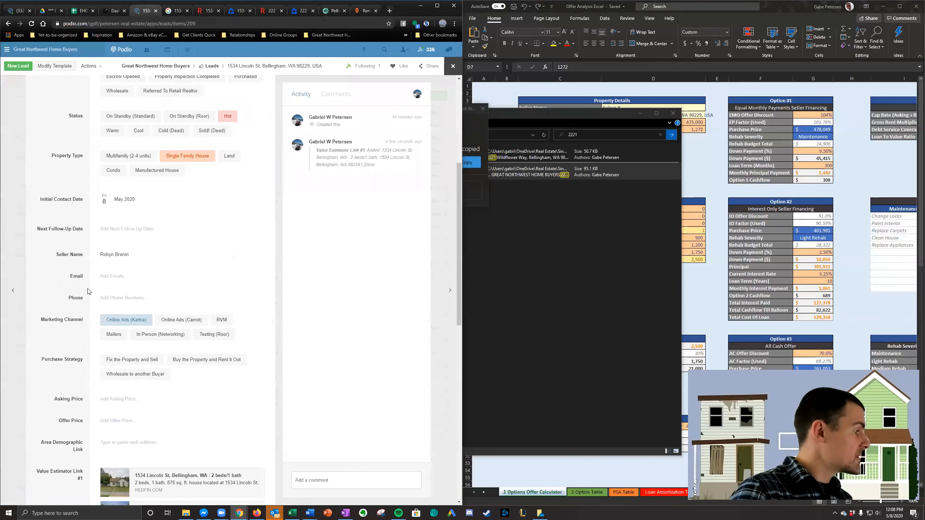
scroll(87, 292, "down", 2)
left_click(145, 349)
key("ctrl+v")
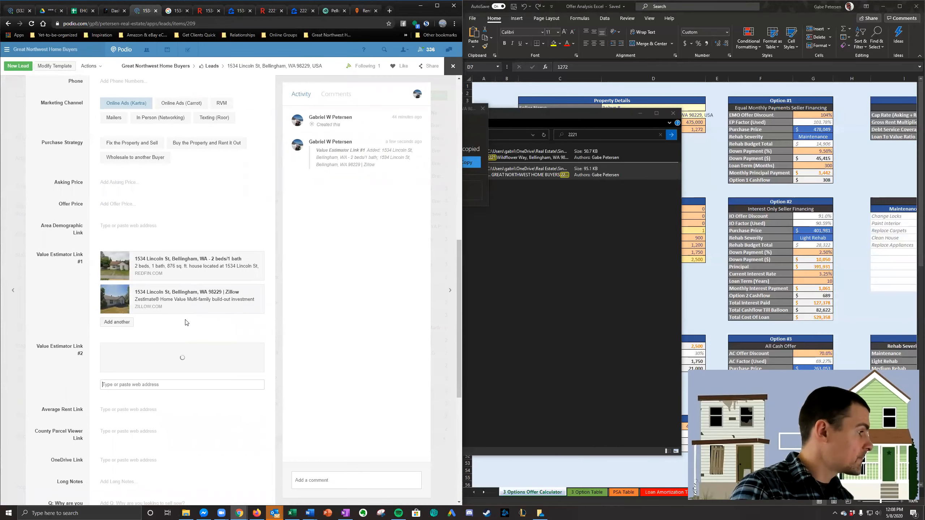
- Move the Pellego tab beside the Lincoln St Zillow tab and clear the file search window off the spreadsheet
left_click_drag(336, 13, 275, 13)
left_click(197, 13)
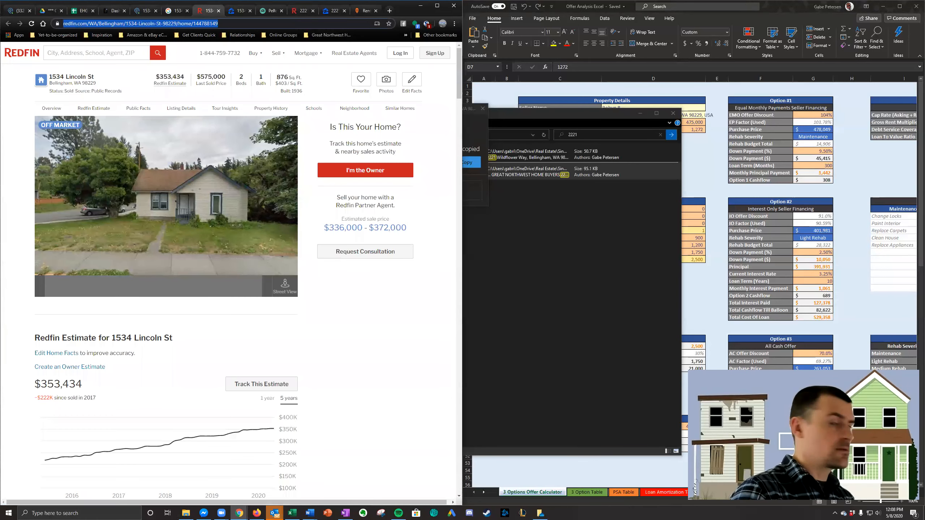
key("Escape")
left_click(629, 115)
- Copy the property address from the Lincoln St lead into the offer calculator's Address cell
left_click(144, 11)
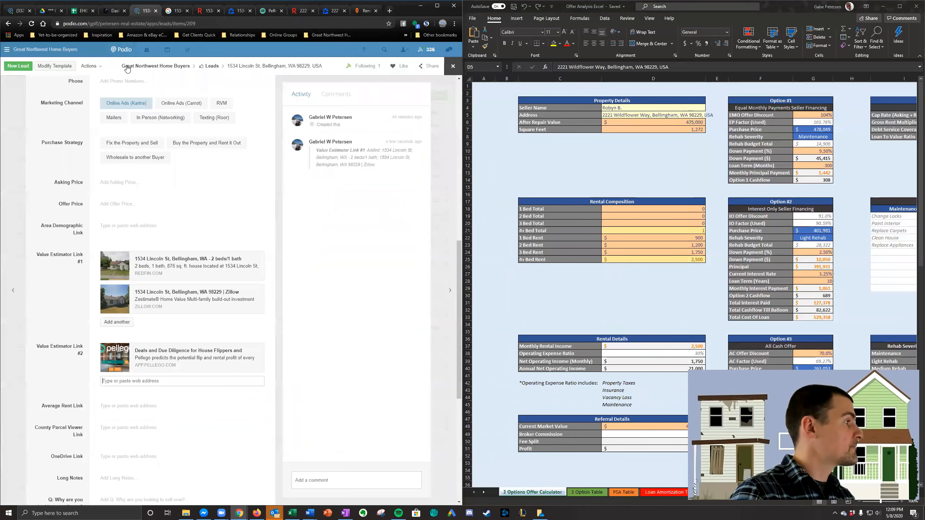
triple_click(157, 93)
key("ctrl+c")
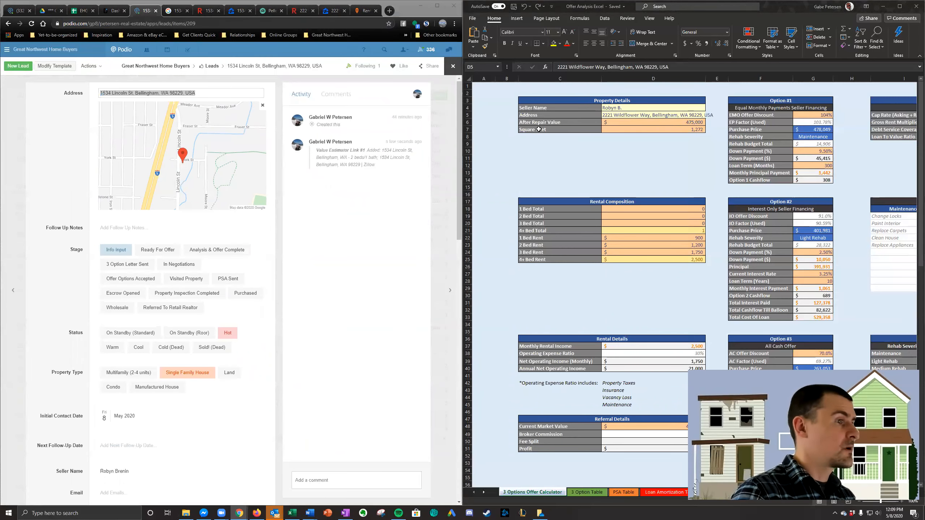
left_click(670, 115)
key("ctrl+v")
left_click(651, 150)
- Check the Lincoln St property's size on Redfin and set the calculator's Square Feet to 876
left_click(635, 123)
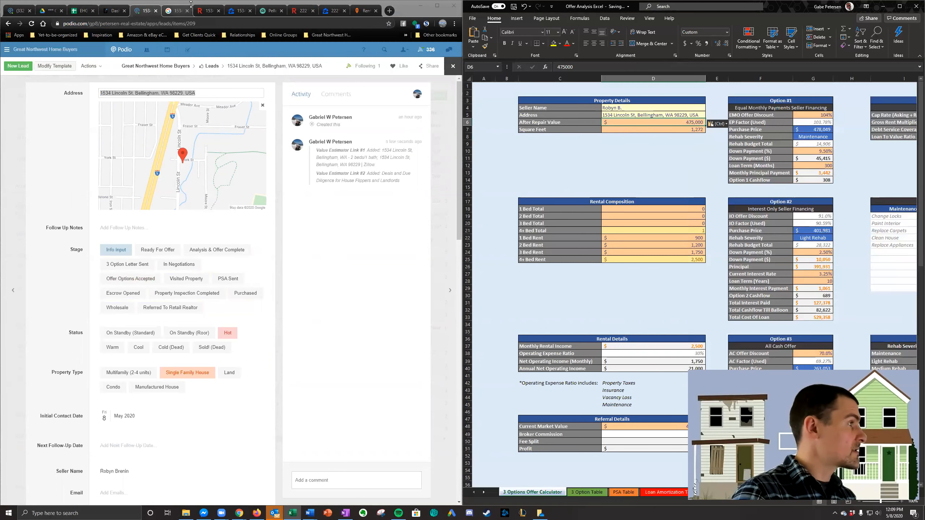
left_click(207, 10)
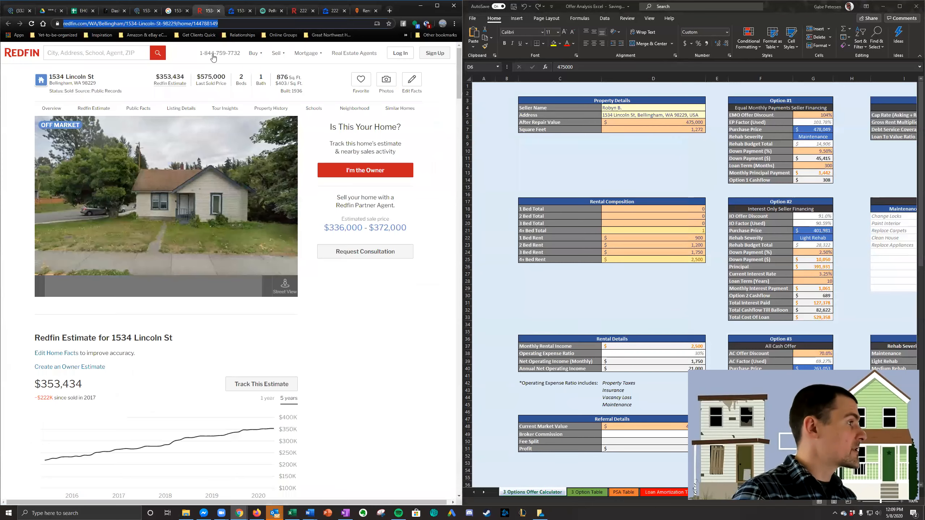
left_click(666, 122)
left_click(688, 127)
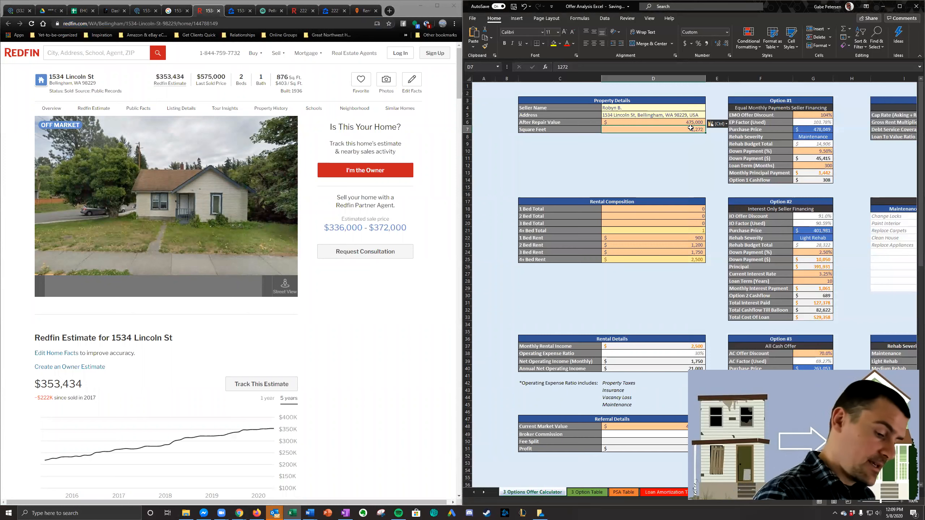
type("876")
key("Return")
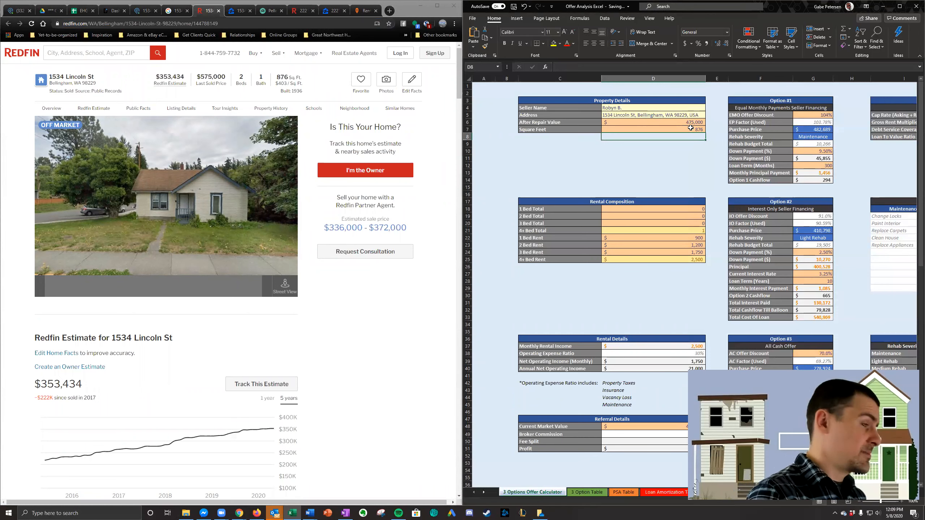
- Examine the Lincoln St Redfin page for comparable sales, the last sold price and the Redfin estimate to judge the after repair value
key("Up")
key("Up")
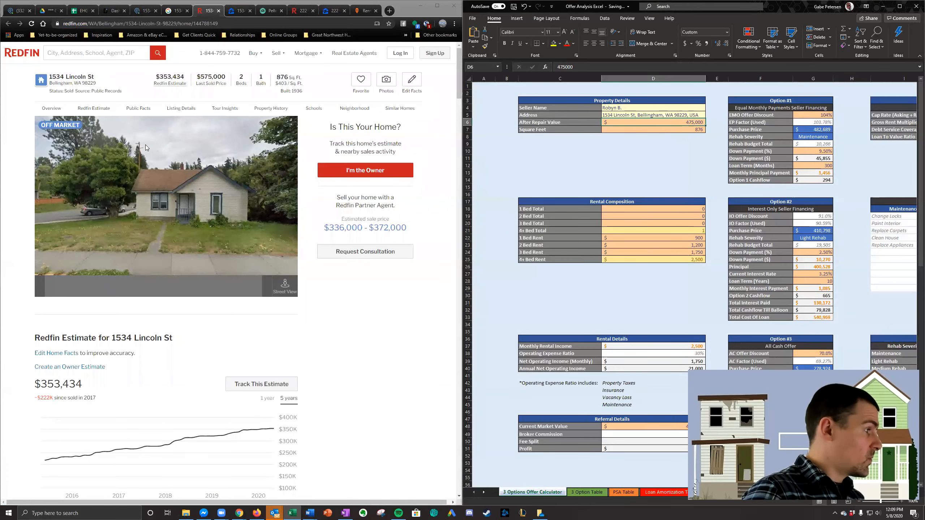
scroll(212, 75, "down", 1)
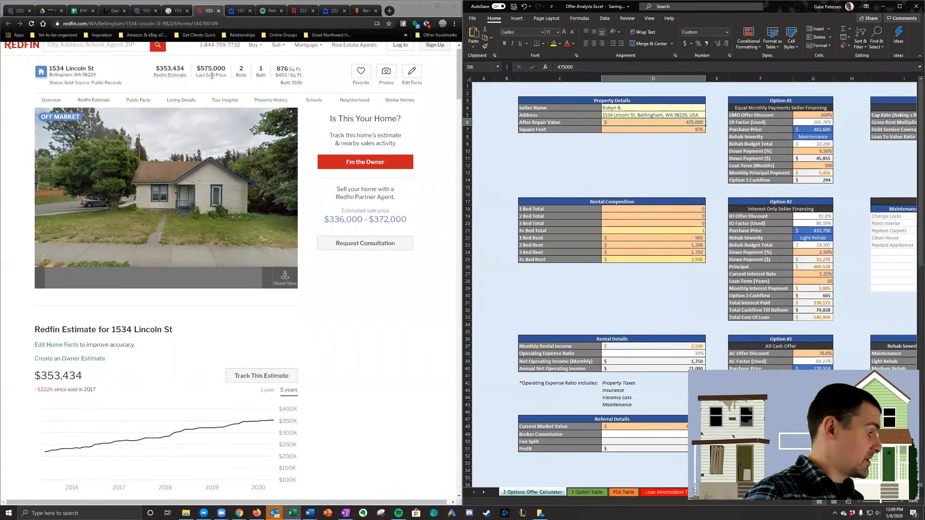
scroll(212, 76, "down", 12)
scroll(149, 273, "up", 6)
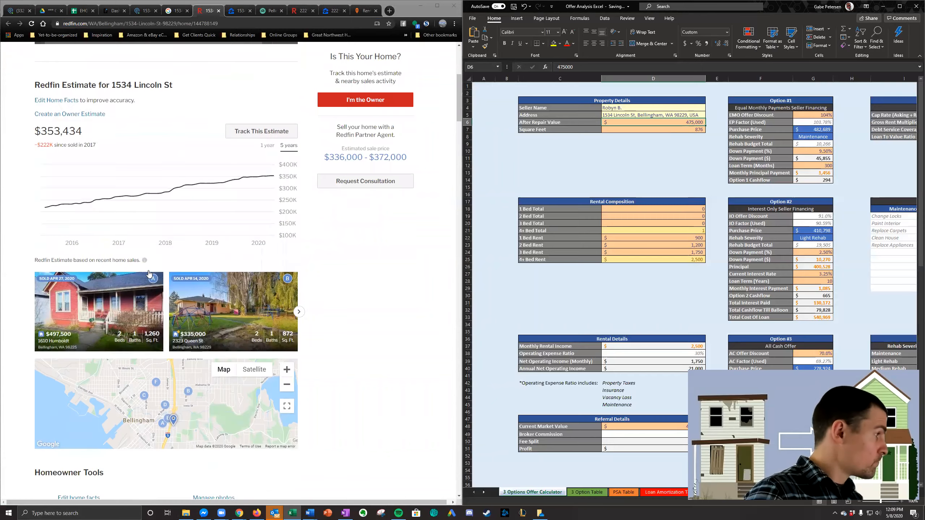
scroll(149, 273, "up", 3)
scroll(149, 273, "down", 14)
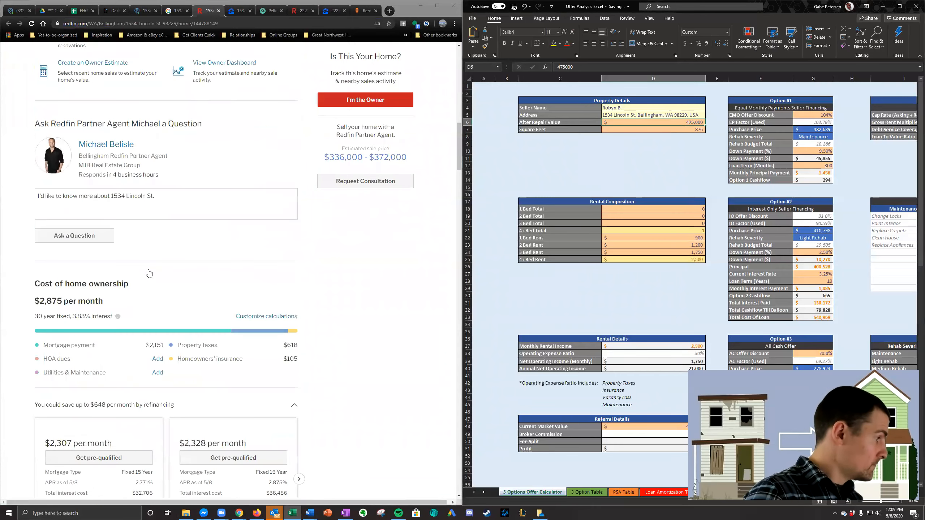
scroll(149, 271, "down", 6)
scroll(143, 266, "up", 15)
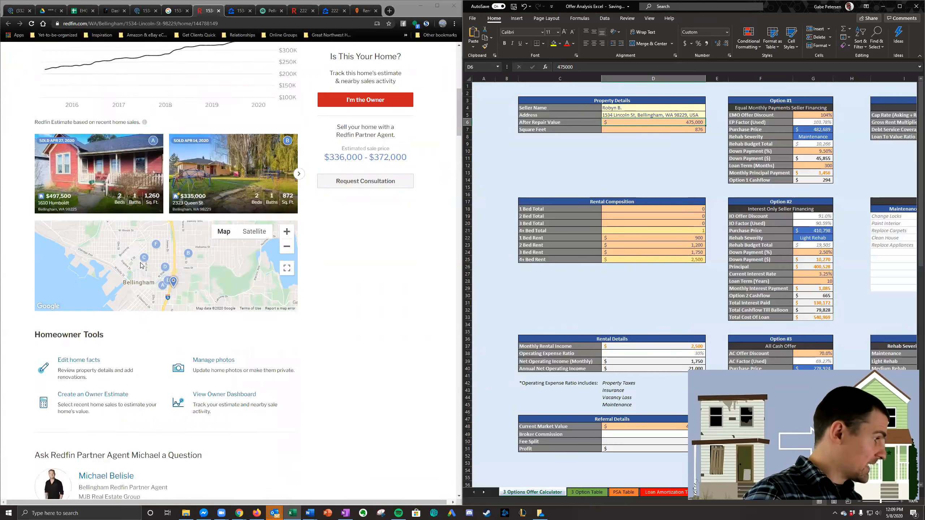
scroll(142, 265, "up", 10)
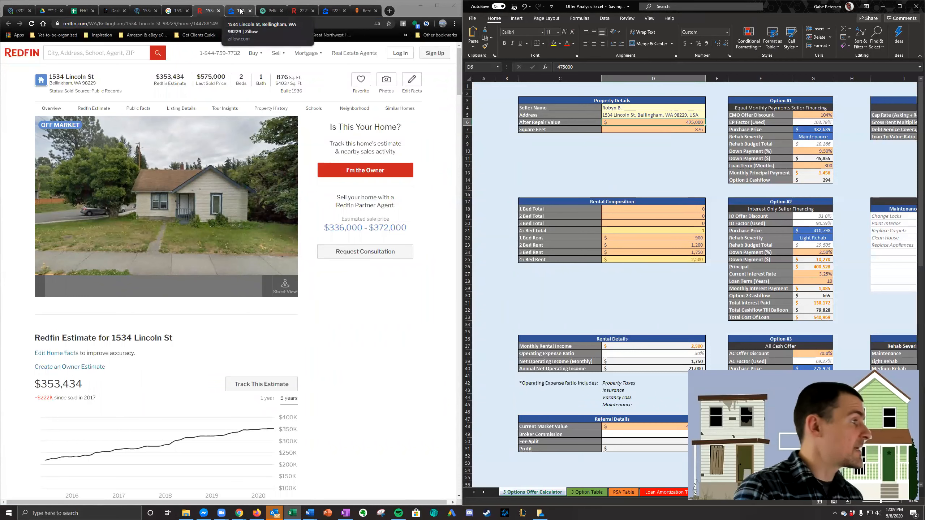
double_click(218, 78)
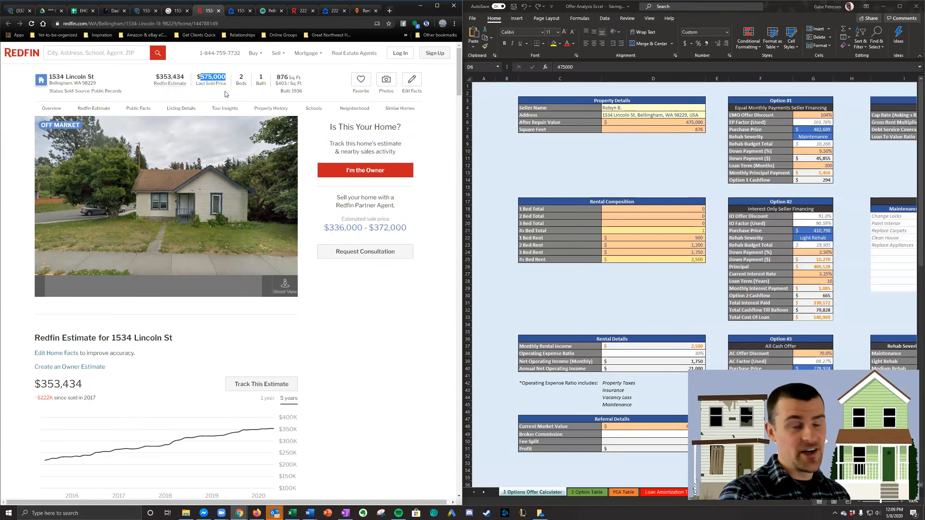
double_click(172, 77)
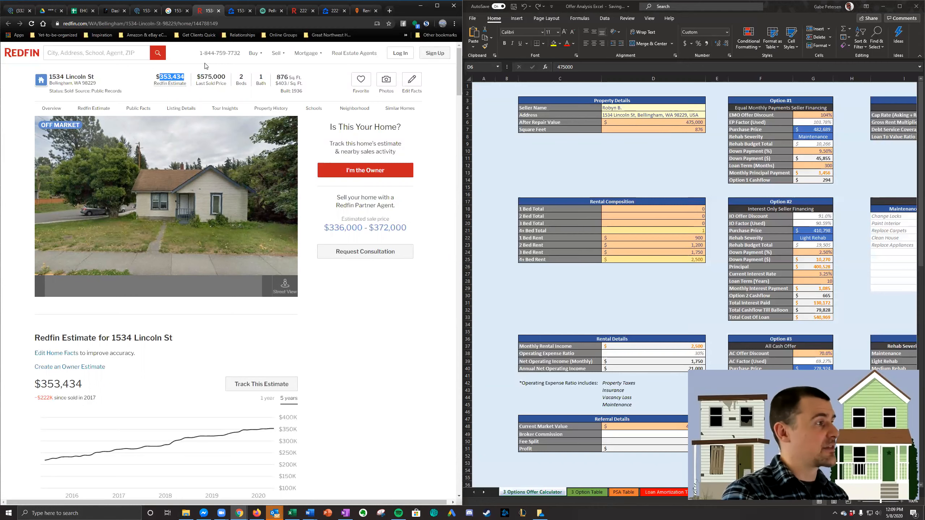
- Compare the Lincoln St property's value sources and review its Zillow home value section and listing photos
left_click(237, 12)
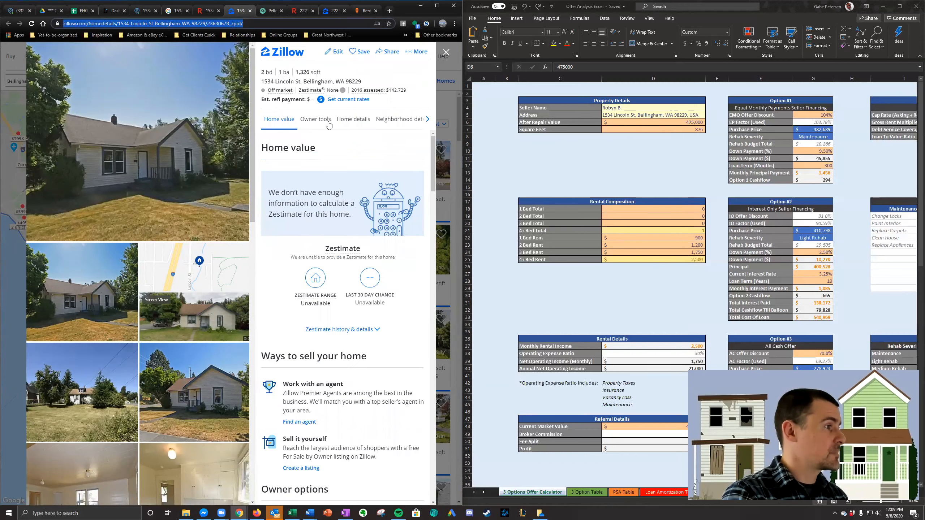
left_click(270, 11)
left_click(204, 11)
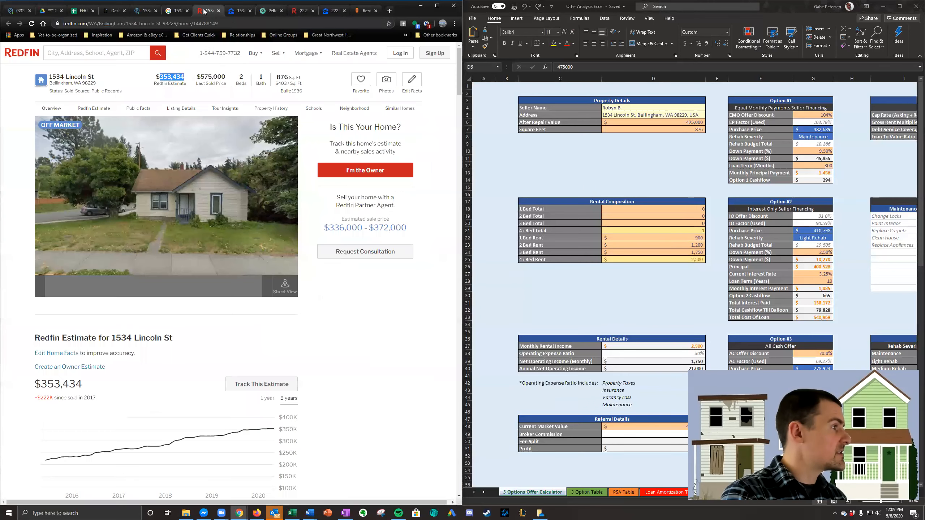
left_click(238, 11)
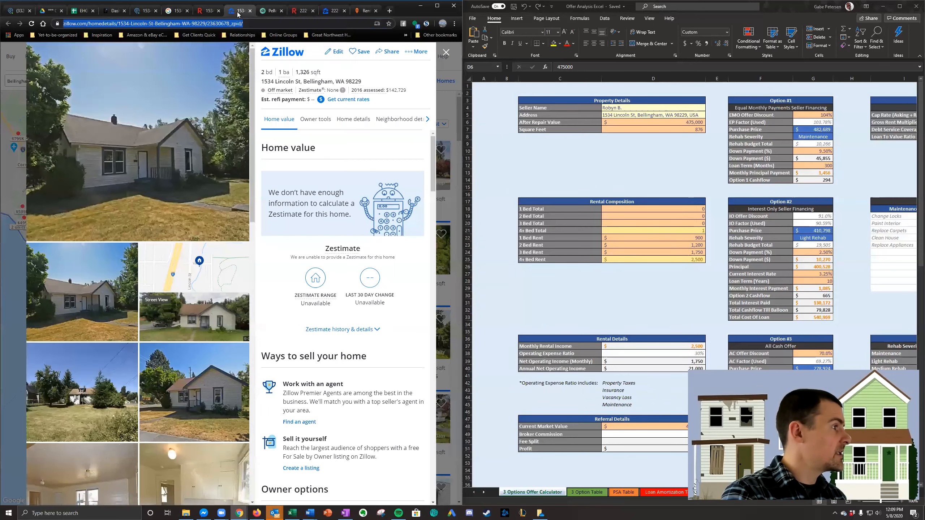
scroll(330, 171, "down", 1)
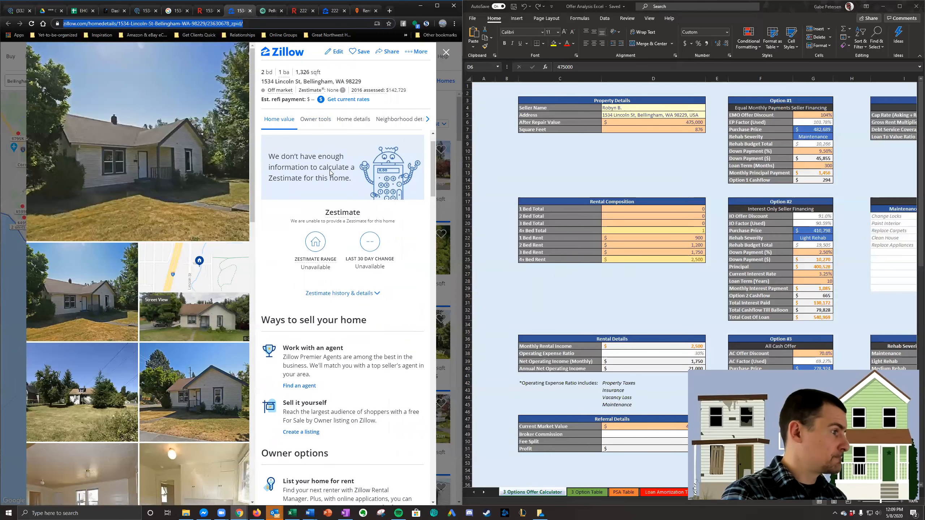
scroll(208, 260, "down", 12)
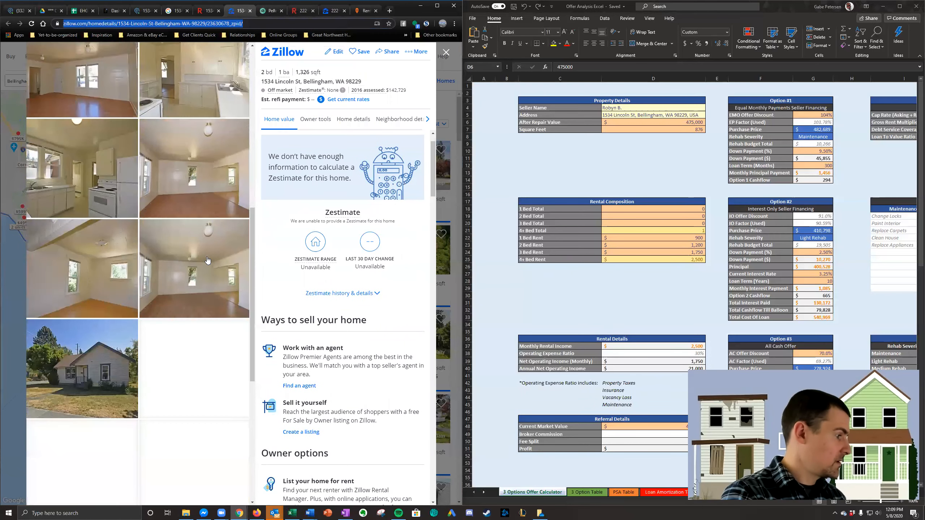
scroll(163, 227, "up", 4)
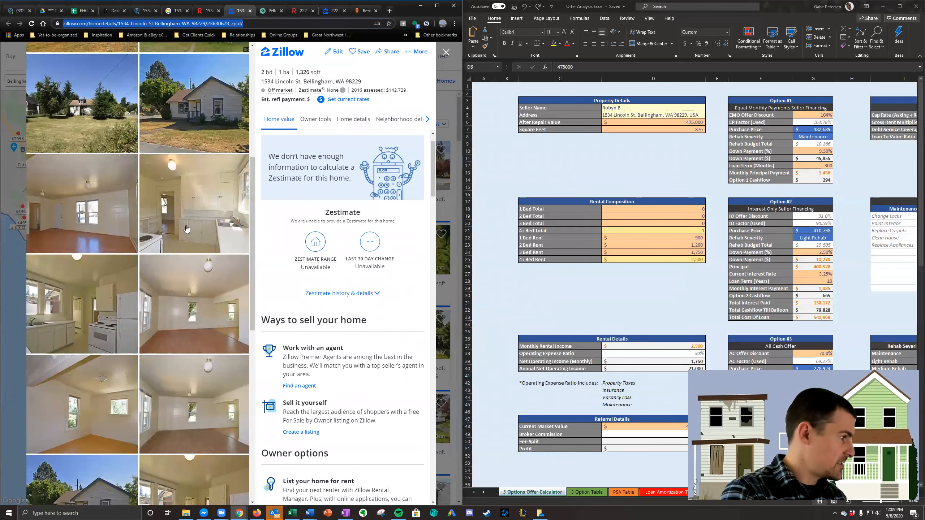
scroll(157, 287, "down", 8)
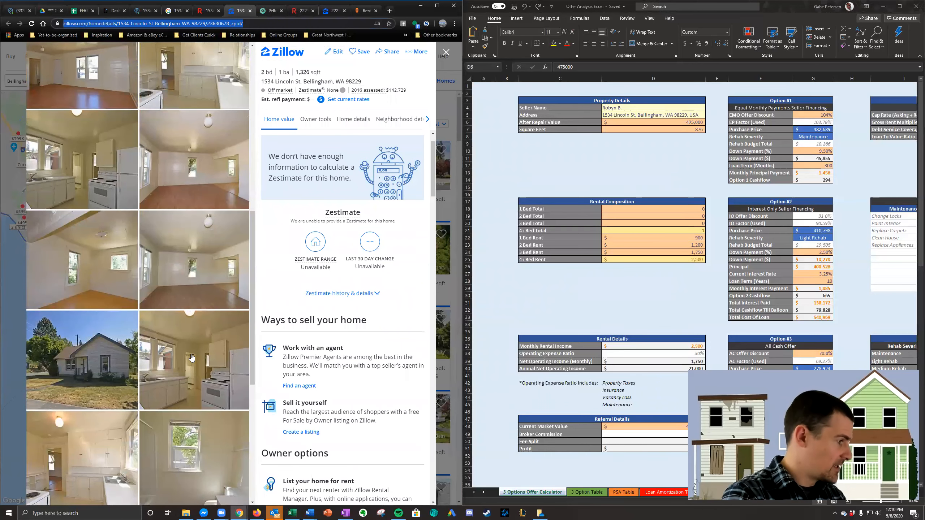
scroll(219, 344, "down", 4)
scroll(215, 345, "up", 10)
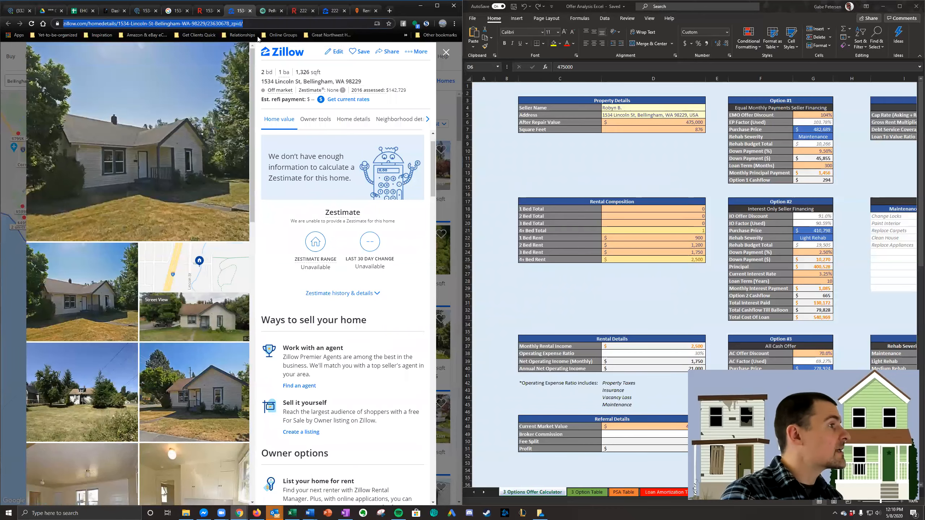
- Set the calculator's After Repair Value to 372,000 using the Lincoln St property's Pellego ARV
left_click(270, 10)
left_click(664, 121)
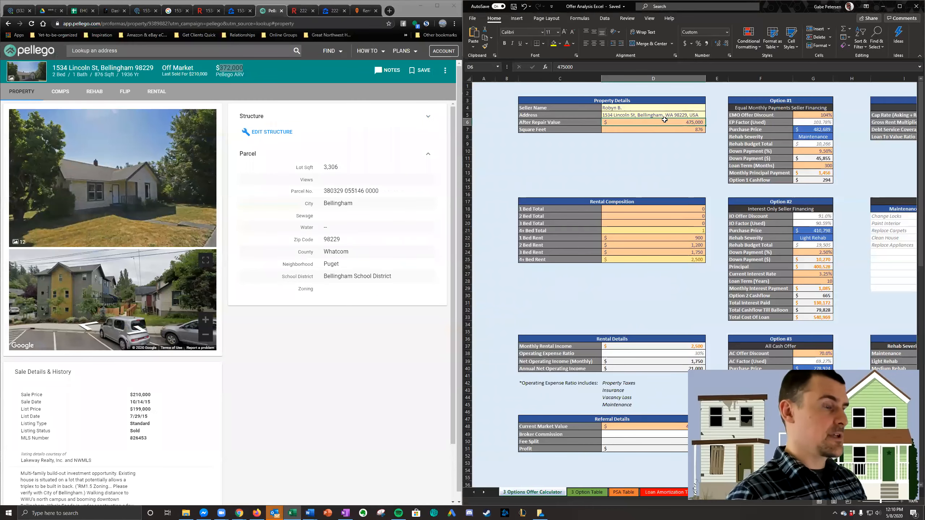
type("372,000")
key("Return")
left_click(675, 189)
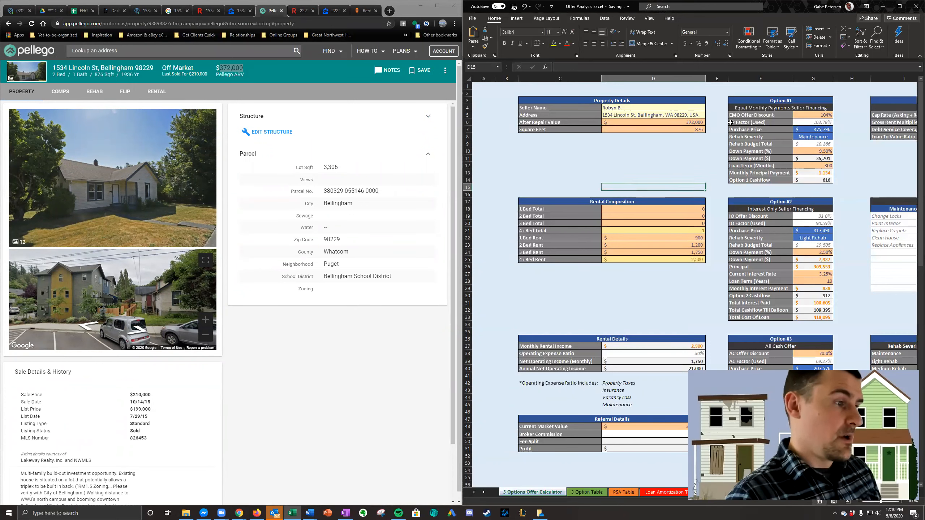
key("alt+Tab")
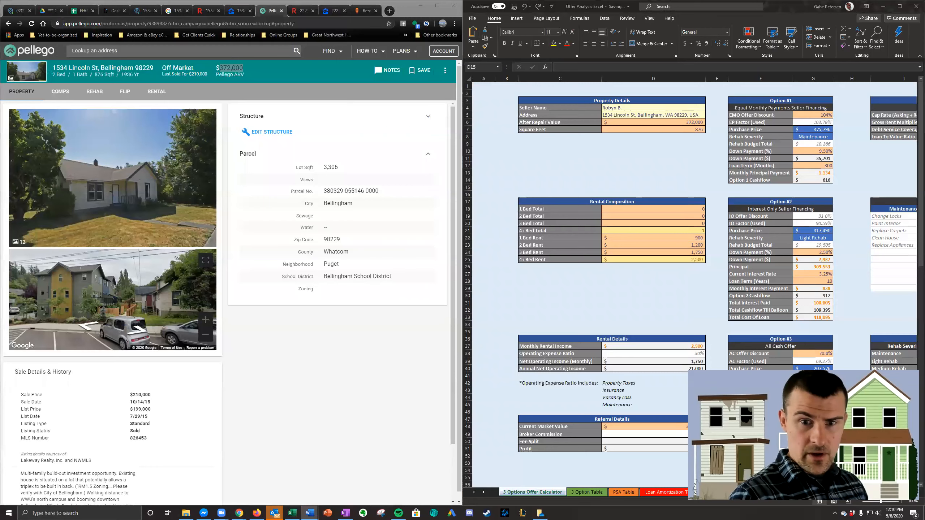
key("alt+Tab")
- Set the 4+ Bed Rent in the Rental Composition table to 1,750
left_click(669, 260)
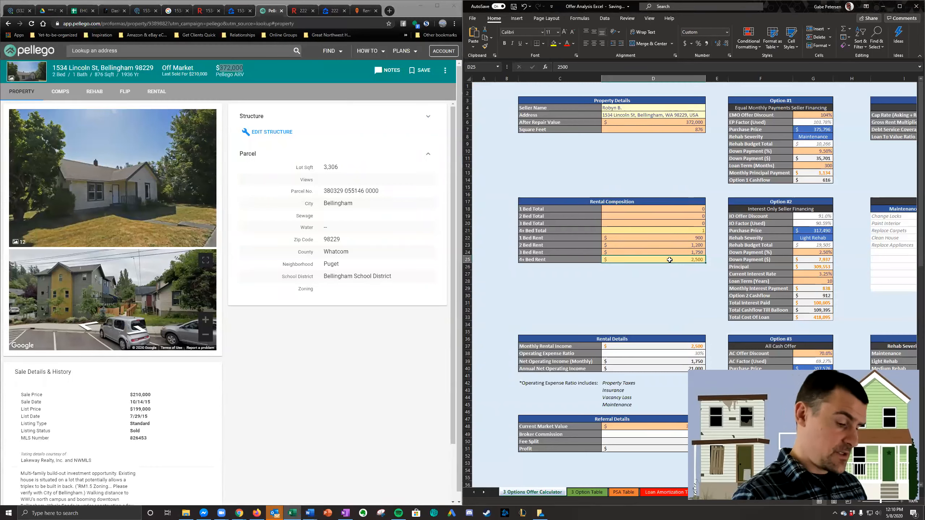
type("1750")
key("Return")
left_click(699, 185)
- Set the Option #1 EMO Offer Discount to 100% and check the Option 1 and Option 2 cashflow cells
left_click(817, 116)
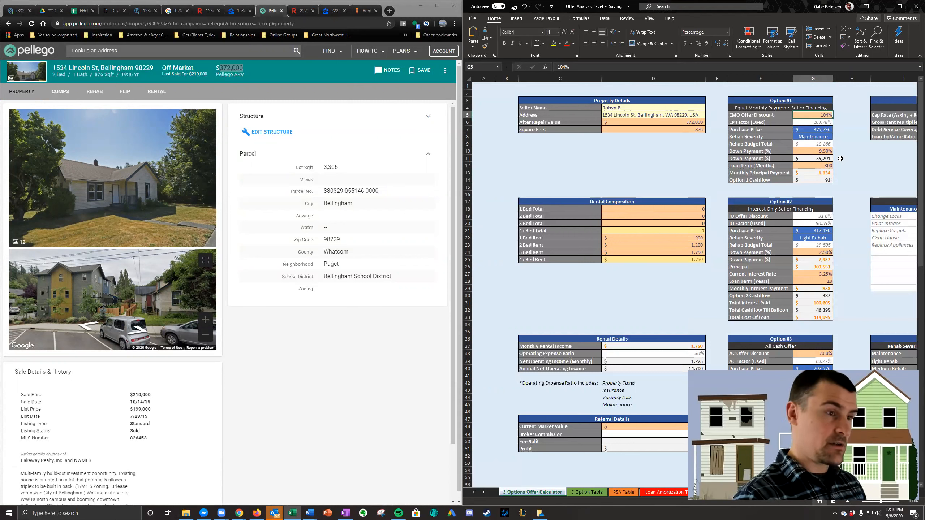
type("1")
key("Return")
left_click(826, 180)
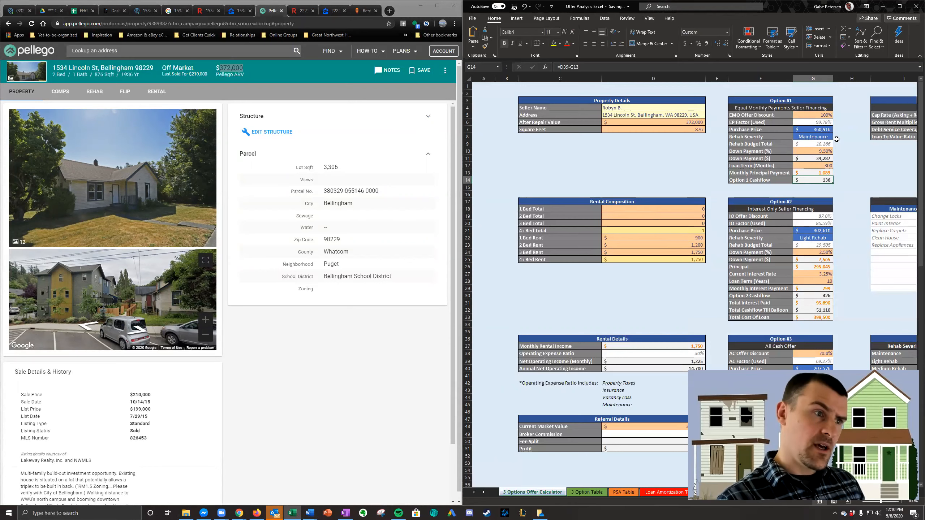
left_click(843, 196)
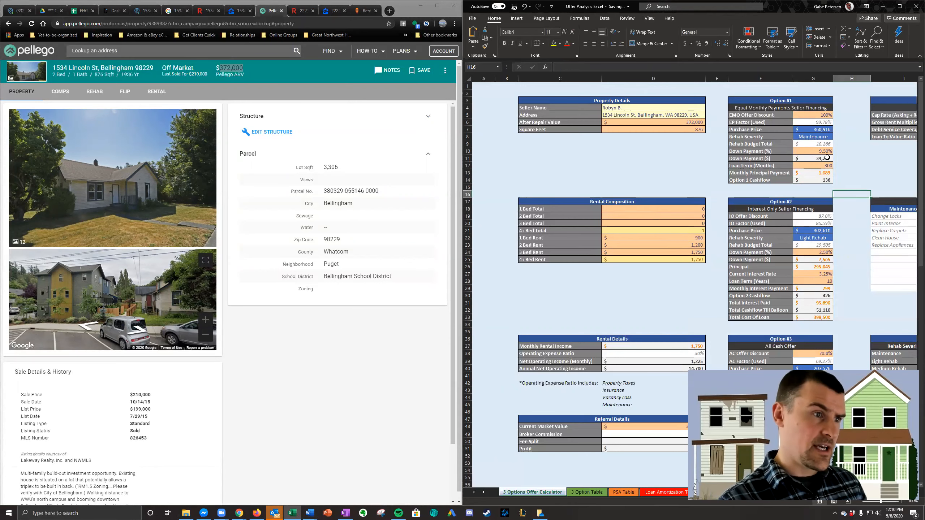
scroll(820, 238, "down", 1)
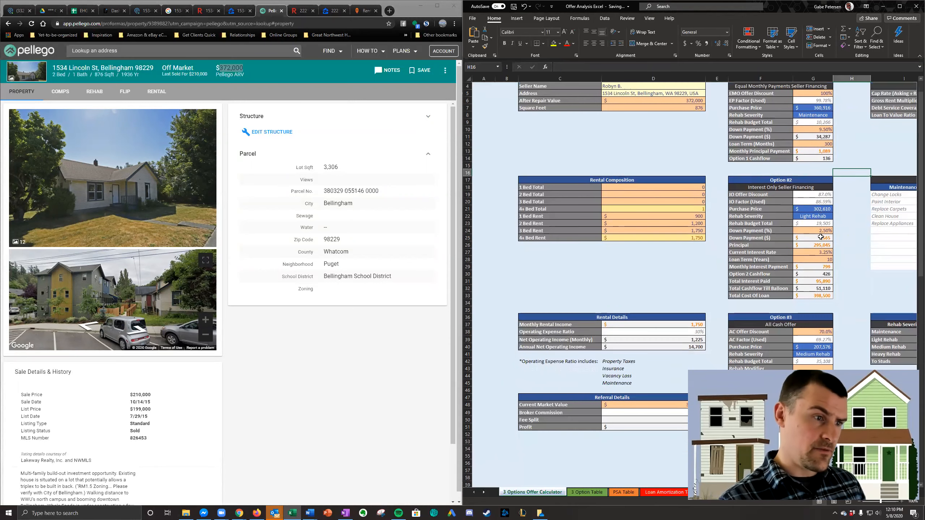
left_click(825, 276)
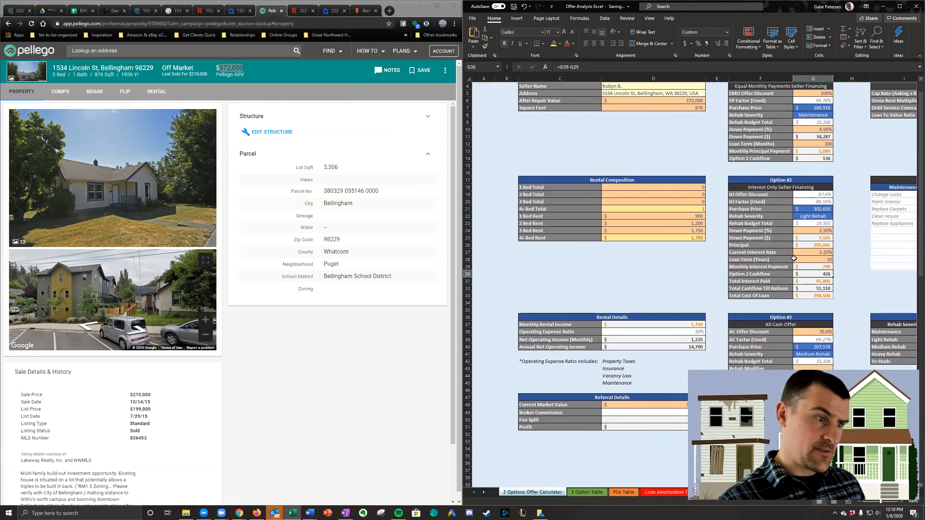
scroll(794, 203, "down", 4)
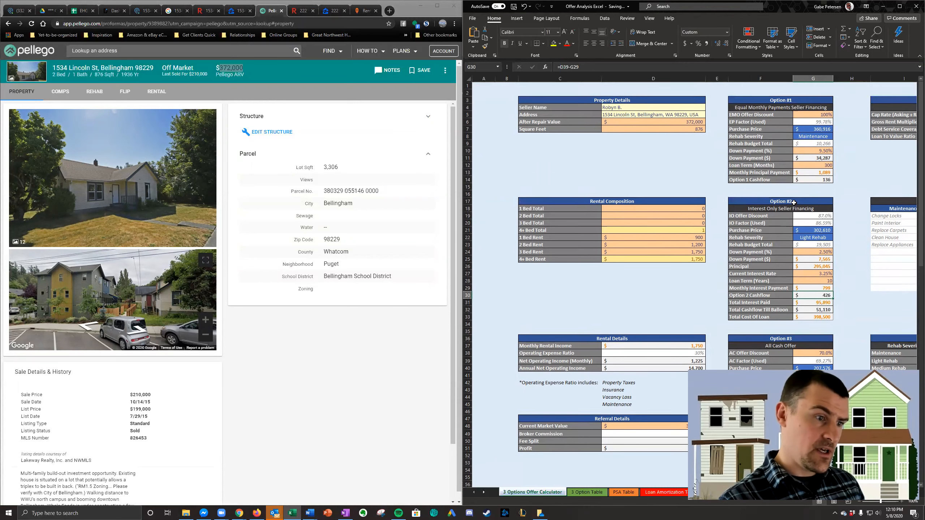
- Examine the Rehab Severity Description and rough estimate tables to judge the rehab level for the Option #3 all cash offer
left_click(825, 267)
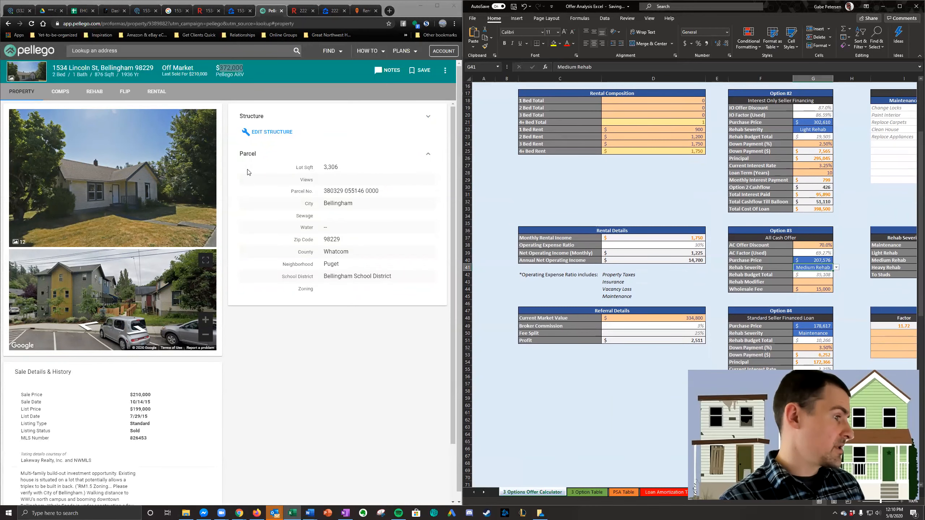
scroll(593, 325, "up", 5)
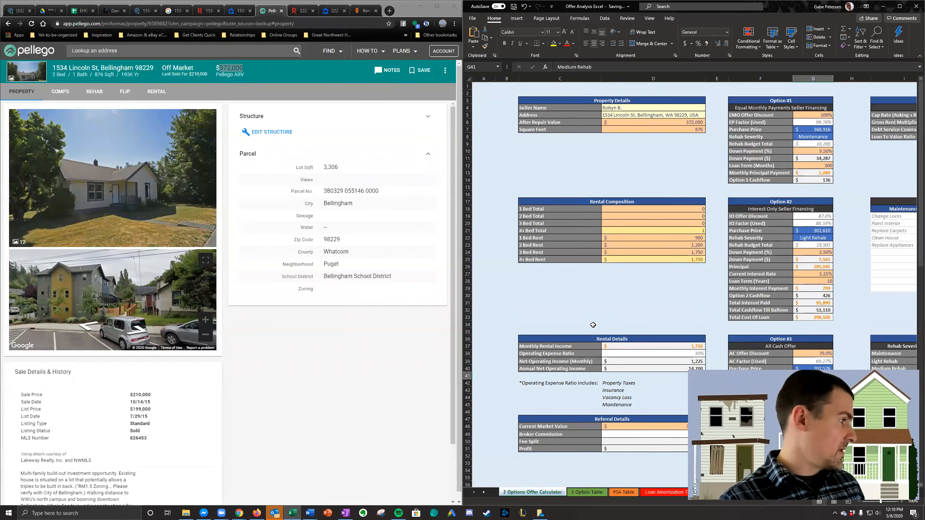
scroll(778, 238, "right", 10)
scroll(779, 238, "left", 6)
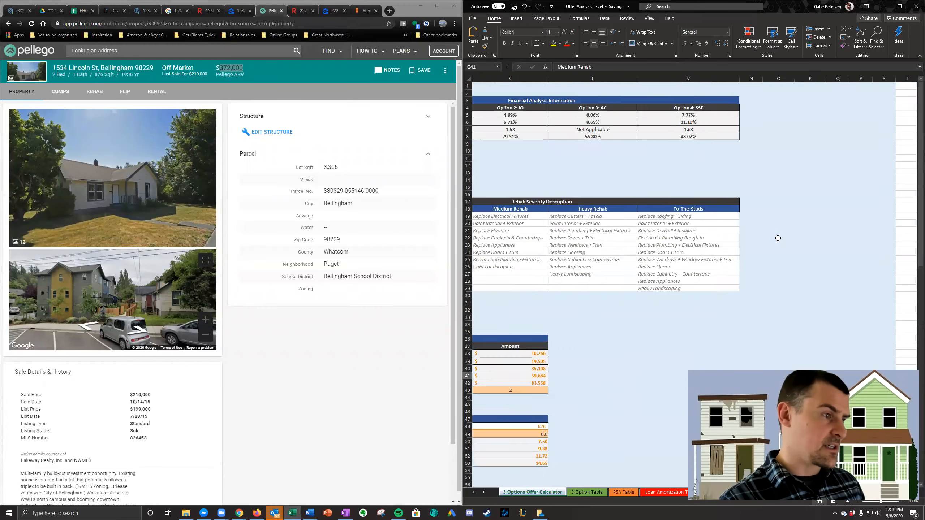
scroll(779, 238, "right", 3)
left_click(585, 229)
key("Right")
key("Right")
key("Right")
key("Right")
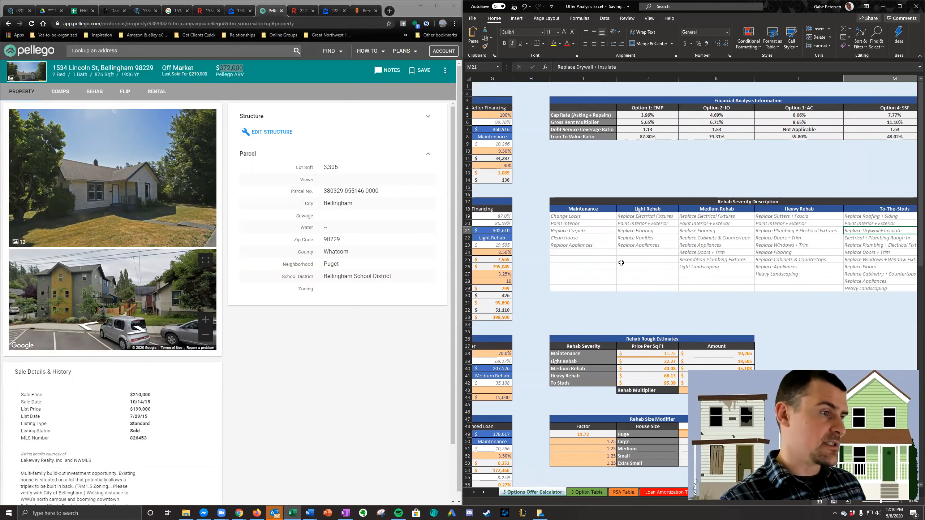
left_click_drag(690, 217, 703, 266)
scroll(702, 265, "left", 2)
left_click(703, 266)
scroll(703, 265, "down", 5)
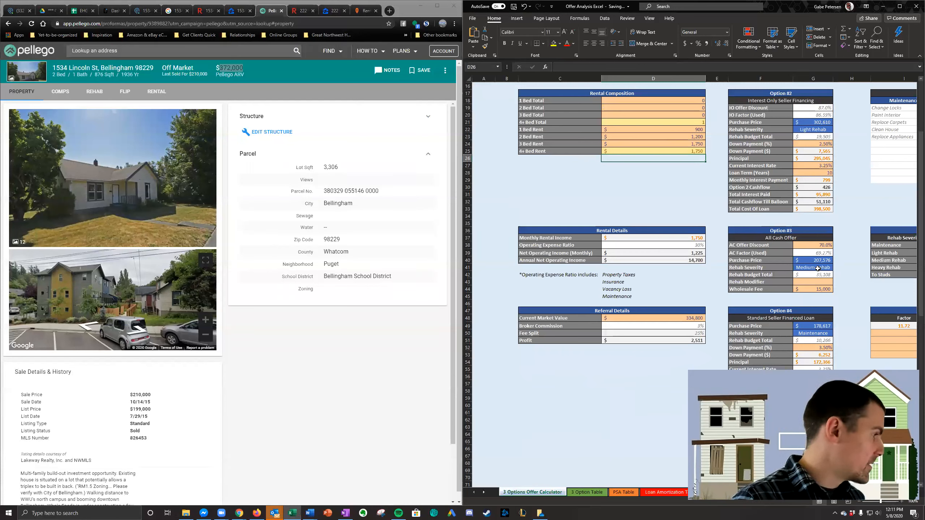
- Set the Rehab Severity of the Option #3 all cash offer to Heavy Rehab and review the offer options
left_click(818, 269)
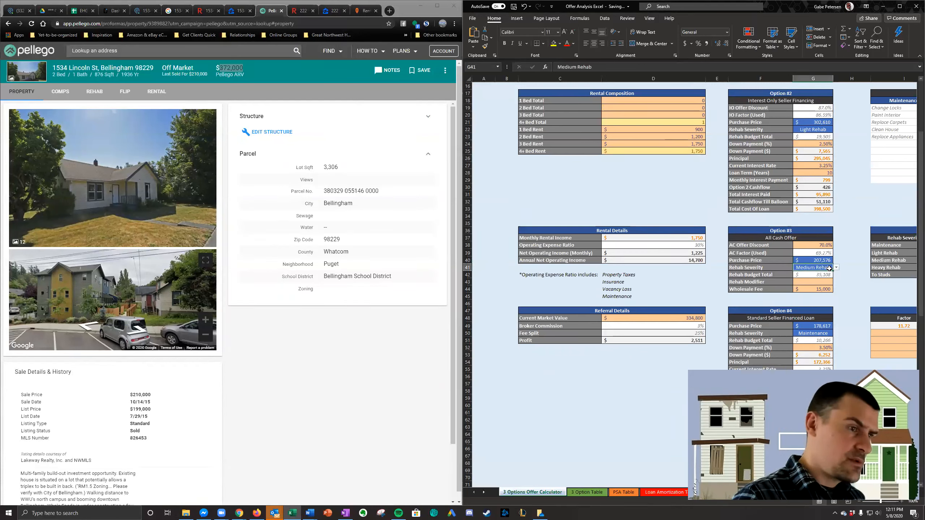
left_click(836, 268)
left_click(813, 288)
left_click(835, 223)
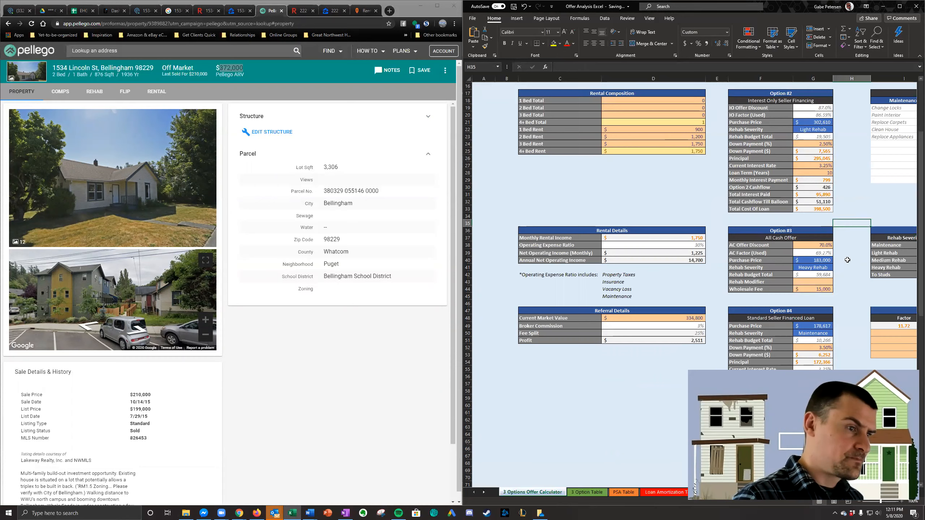
left_click(813, 268)
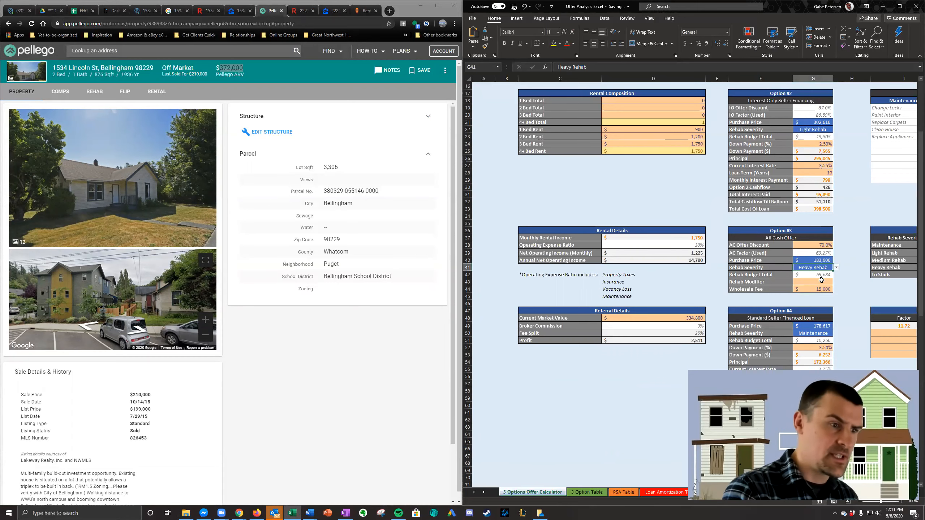
scroll(822, 279, "up", 5)
left_click(785, 187)
scroll(790, 197, "down", 5)
scroll(790, 196, "down", 1)
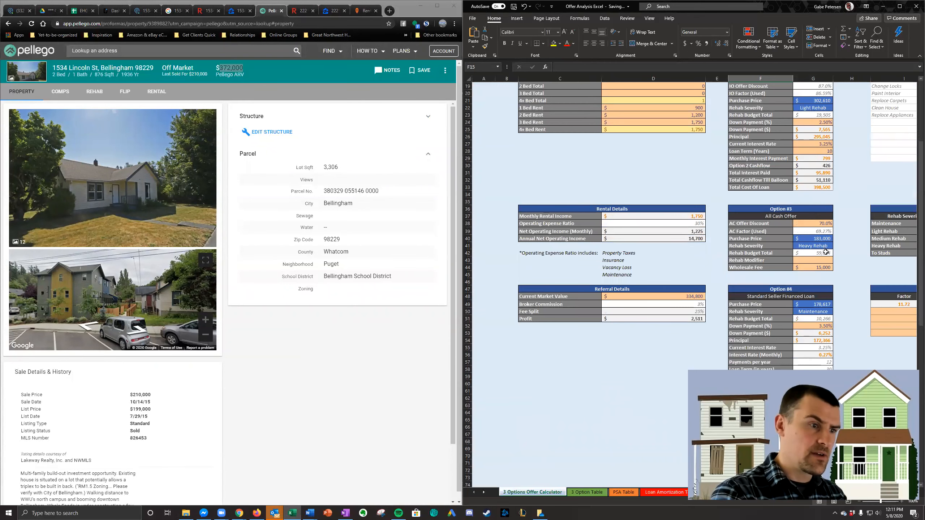
scroll(825, 233, "up", 1)
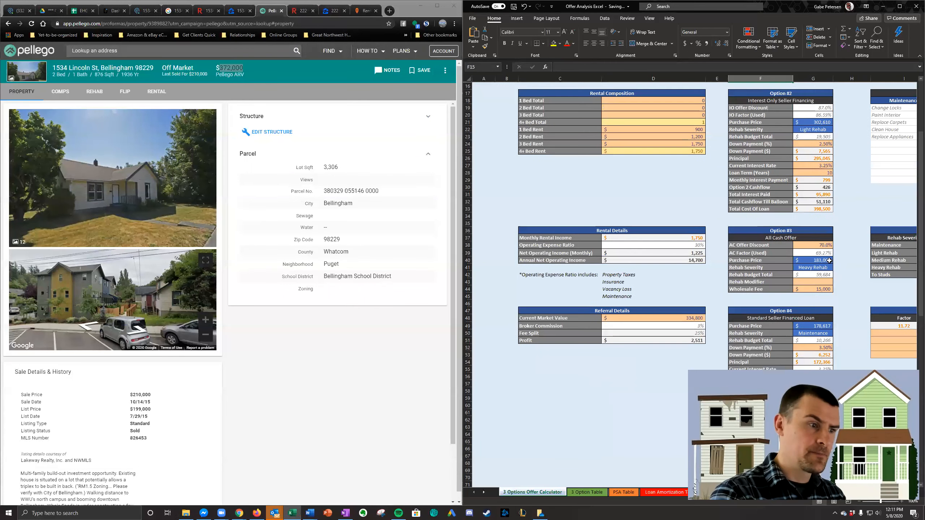
- Switch the Option #3 Rehab Severity to Medium Rehab for comparison and restore Heavy Rehab
left_click(828, 269)
left_click(836, 268)
left_click(834, 286)
left_click(836, 267)
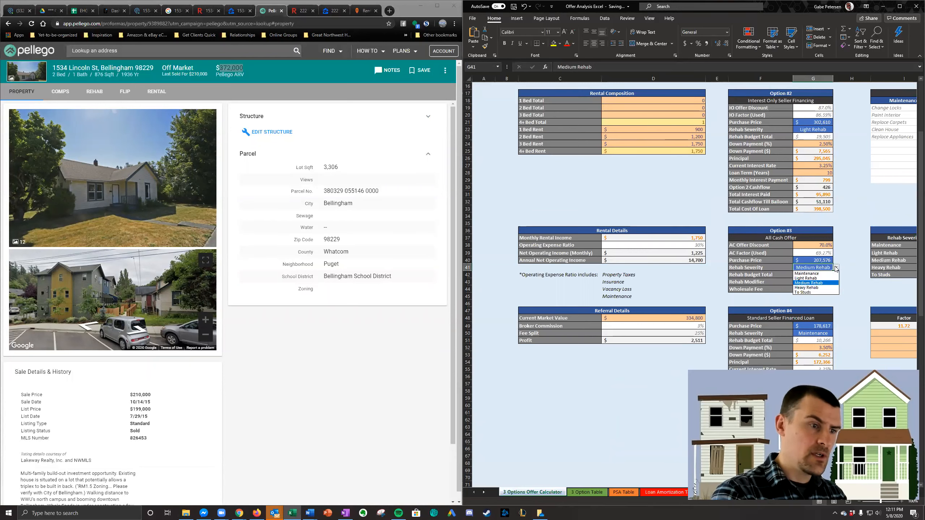
left_click(826, 287)
key("Return")
- Set the AC Offer Discount of the Option #3 all cash offer to 75%
left_click(826, 247)
type("75")
key("Return")
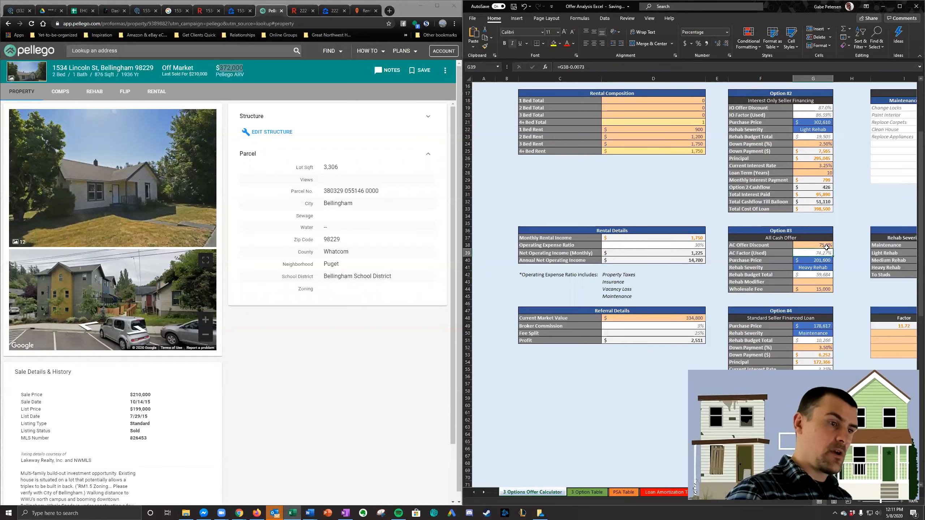
left_click(645, 170)
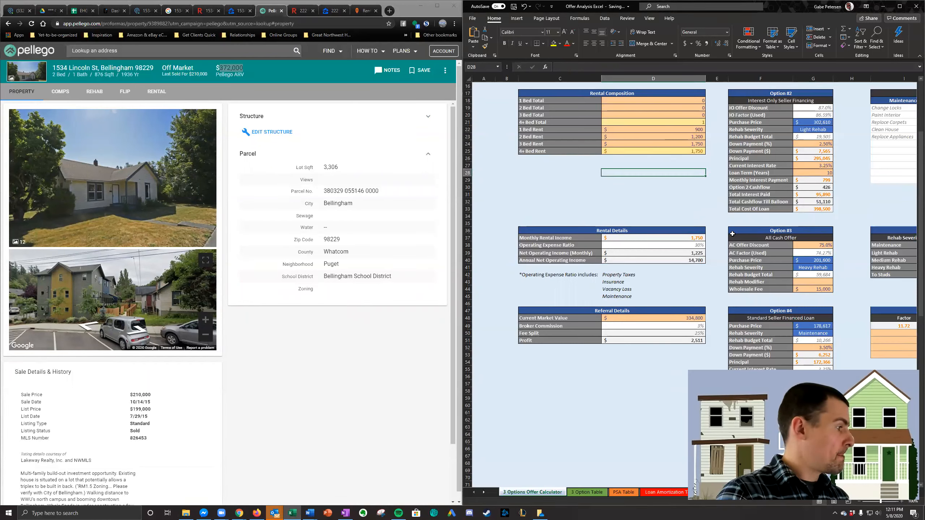
- Look around the Lincoln St property's street view on Pellego and recheck the property details and offer options in the calculator
left_click_drag(183, 317, 2, 302)
mouse_move(189, 288)
left_mouse_down()
mouse_move(30, 297)
mouse_move(140, 302)
mouse_move(77, 280)
mouse_move(186, 288)
left_mouse_up()
left_click_drag(37, 287, 185, 294)
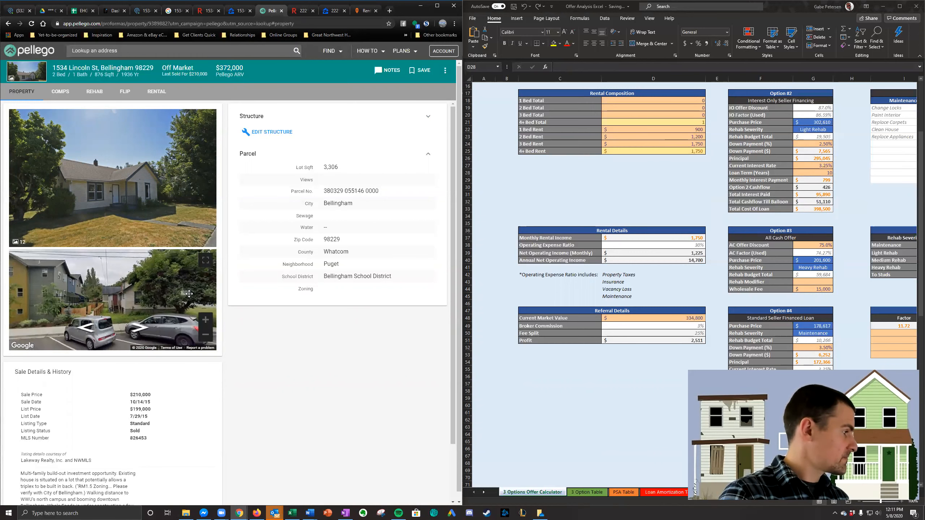
left_click_drag(48, 304, 79, 302)
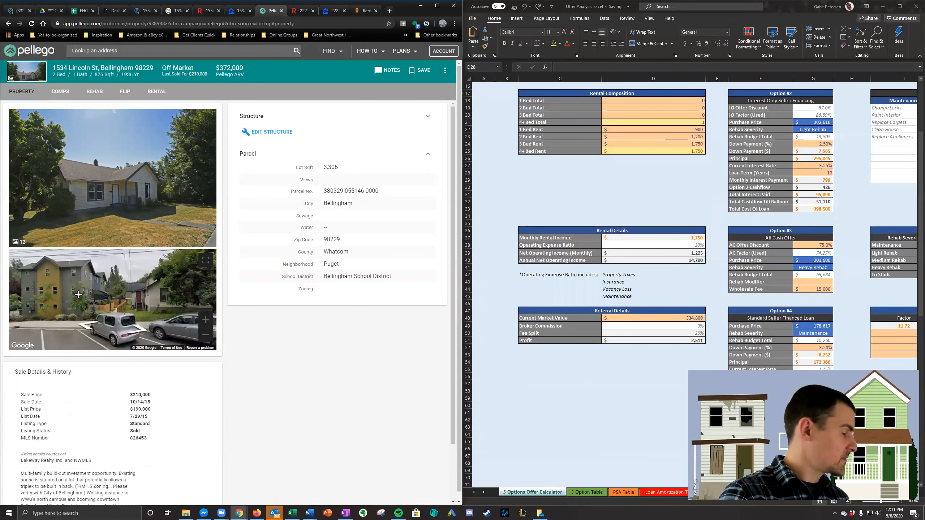
left_click(712, 277)
scroll(716, 298, "up", 5)
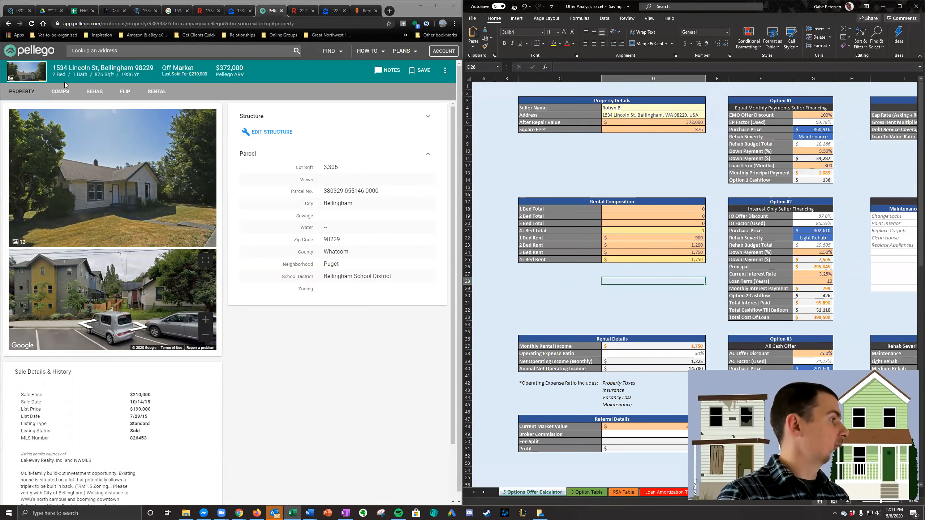
scroll(745, 232, "down", 7)
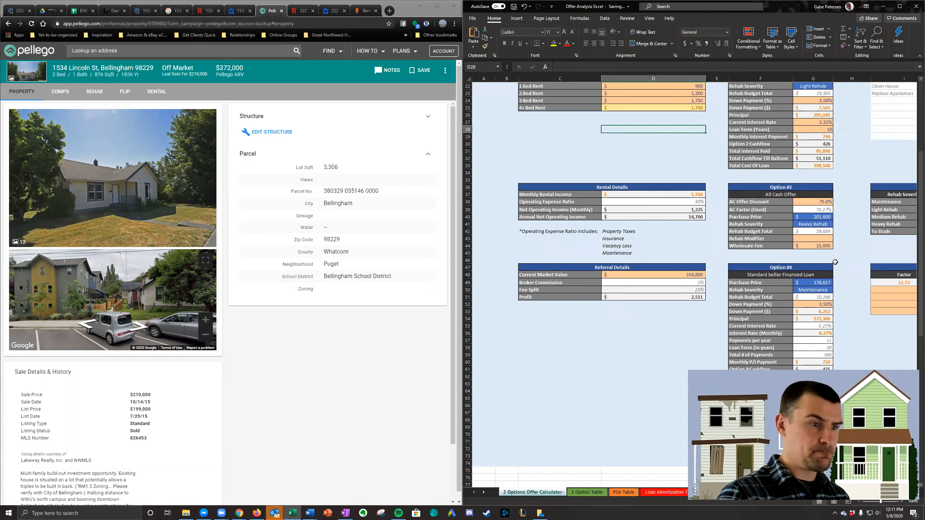
scroll(835, 262, "up", 1)
scroll(829, 248, "up", 6)
left_click(692, 114)
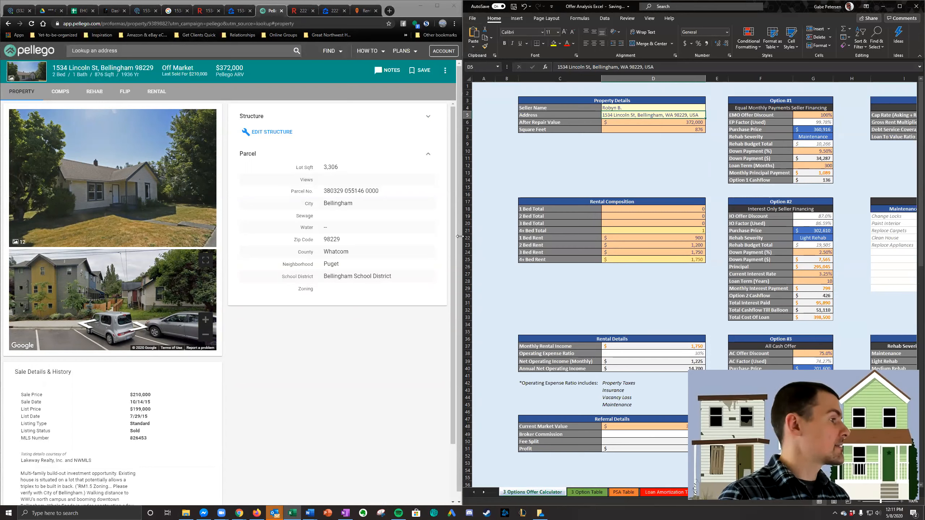
left_click(686, 151)
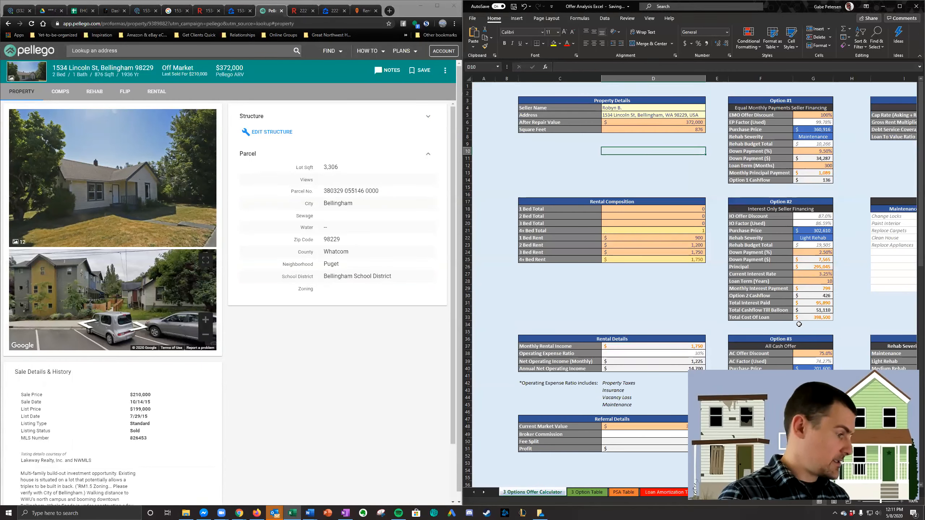
- Switch to the Letter of Intent template in Word and merge the current record into a new individual document
left_click(309, 513)
left_click(402, 203)
left_click(561, 96)
left_click(583, 117)
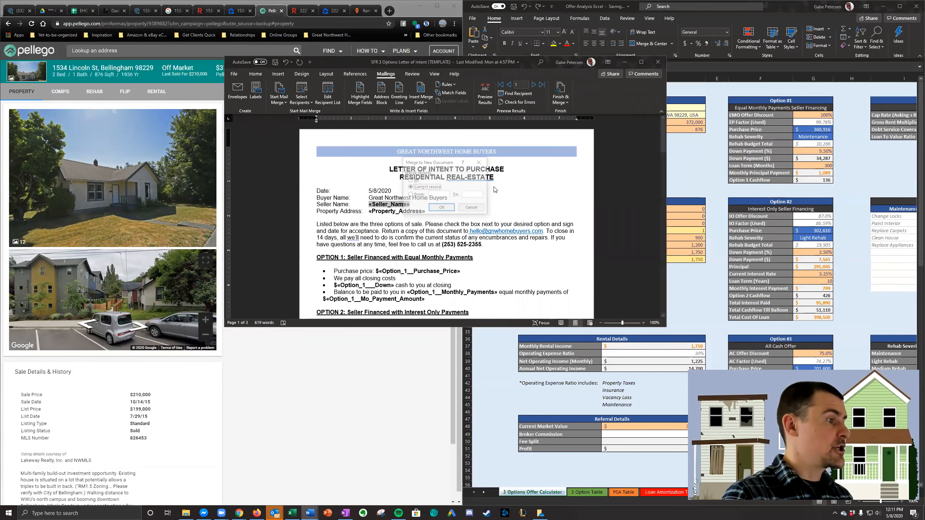
left_click(442, 207)
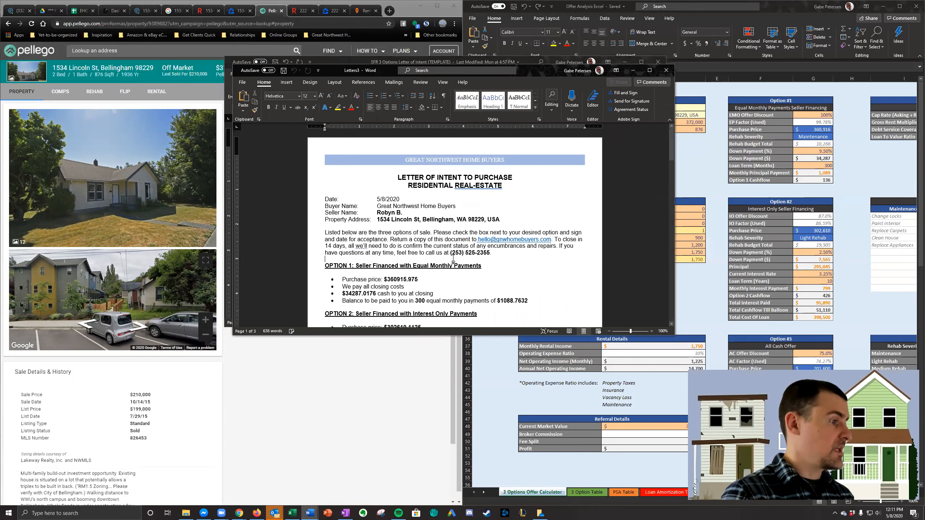
- Remove the decimals from the Option 1 amounts, leaving purchase price $360915, cash at closing $34287 and monthly payments $1088
scroll(454, 259, "down", 1)
left_click(446, 260)
key("BackSpace")
key("BackSpace")
left_click(375, 276)
key("BackSpace")
key("BackSpace")
key("BackSpace")
key("BackSpace")
key("BackSpace")
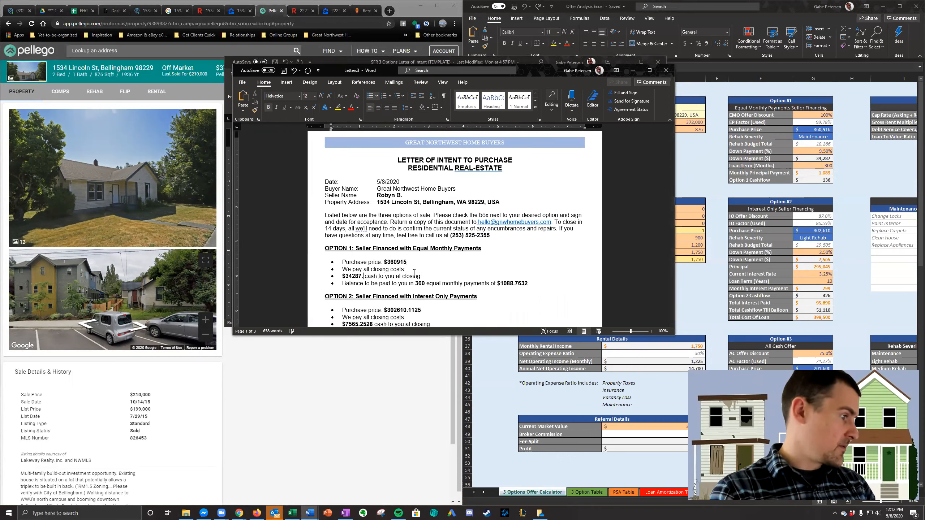
left_click(528, 284)
key("BackSpace")
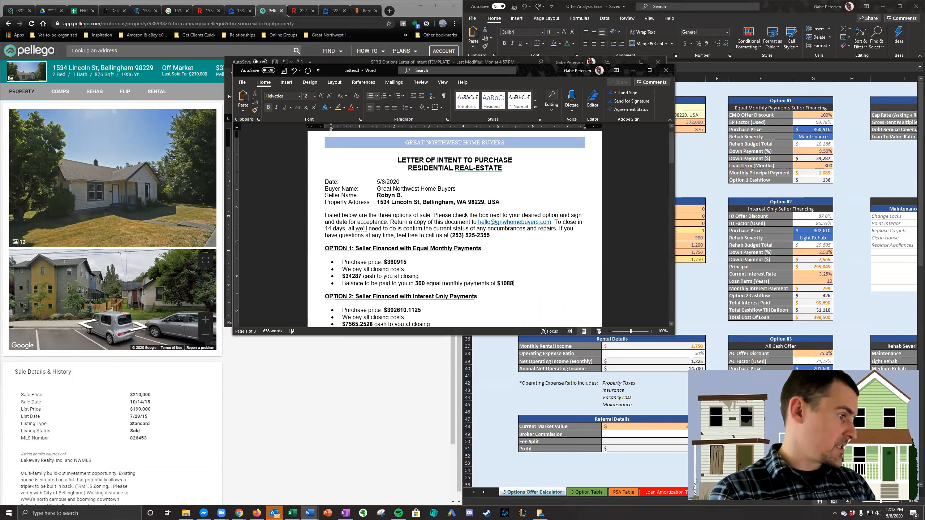
- Remove the decimals from Option 2's purchase price, cash at closing and interest-only payments, leaving $302610, $7565 and $799
scroll(437, 295, "down", 2)
left_click(422, 275)
key("BackSpace")
key("BackSpace")
key("BackSpace")
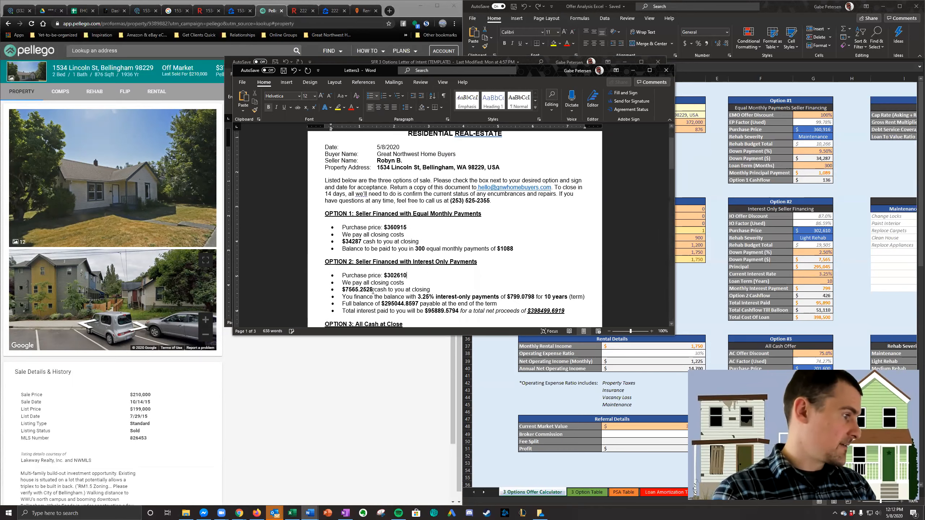
left_click(373, 290)
key("BackSpace")
key("BackSpace")
key("BackSpace")
key("BackSpace")
key("BackSpace")
left_click(536, 296)
key("BackSpace")
key("BackSpace")
key("BackSpace")
key("BackSpace")
key("BackSpace")
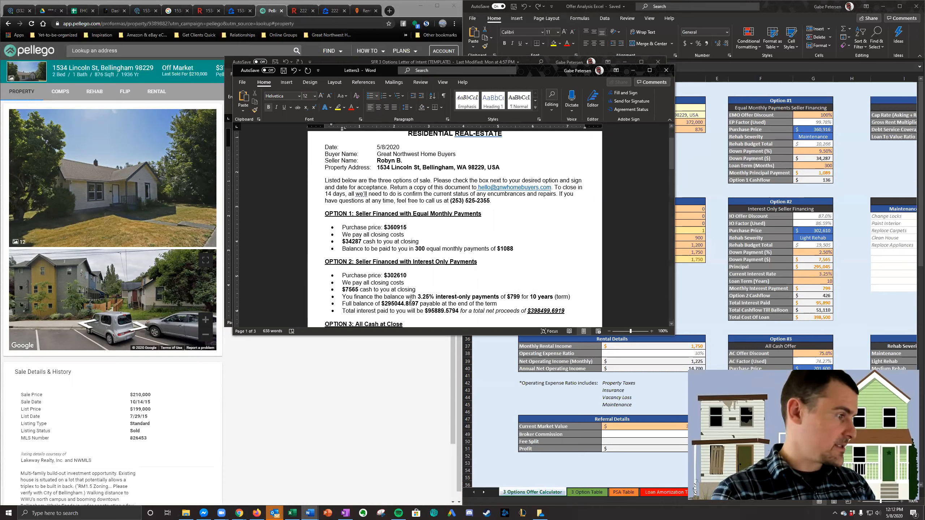
- Remove the decimals from Option 2's full balance, total interest and total net proceeds, leaving $295044, $95889 and $398499
left_click(418, 304)
key("BackSpace")
key("BackSpace")
key("BackSpace")
key("BackSpace")
key("BackSpace")
left_click(453, 311)
key("BackSpace")
key("BackSpace")
key("BackSpace")
key("BackSpace")
key("BackSpace")
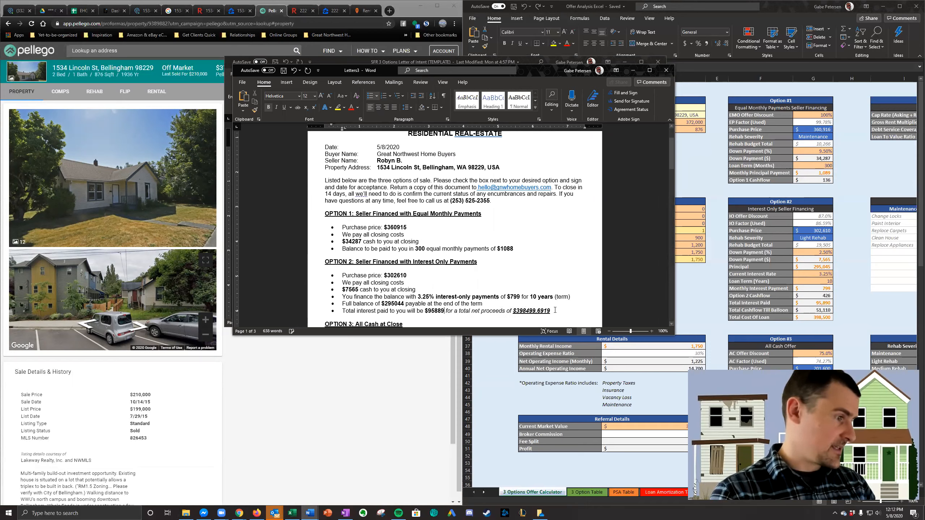
left_click(549, 311)
- Strip the decimals from Option 3's all-cash purchase price and format it as $201,600
key("BackSpace")
key("BackSpace")
key("BackSpace")
key("BackSpace")
key("BackSpace")
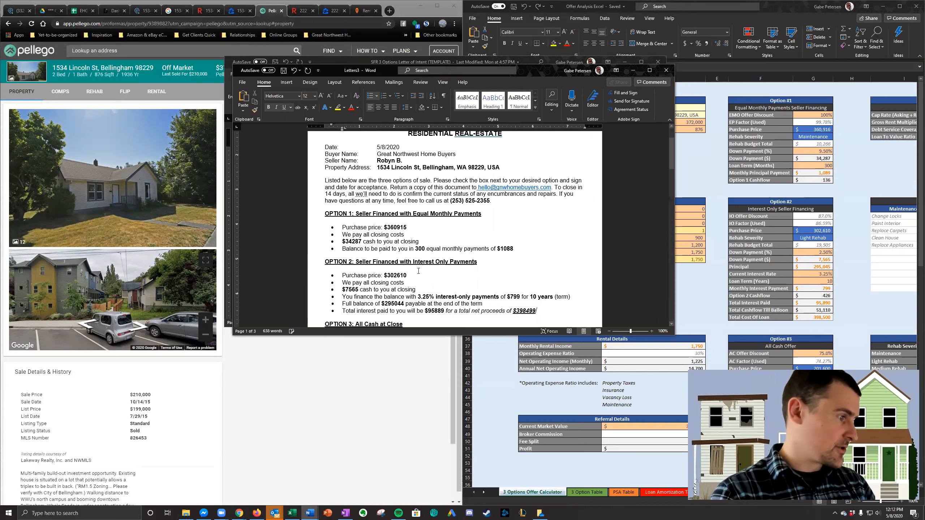
scroll(418, 268, "down", 4)
left_click(446, 251)
key("BackSpace")
key("BackSpace")
key("BackSpace")
key("BackSpace")
key("BackSpace")
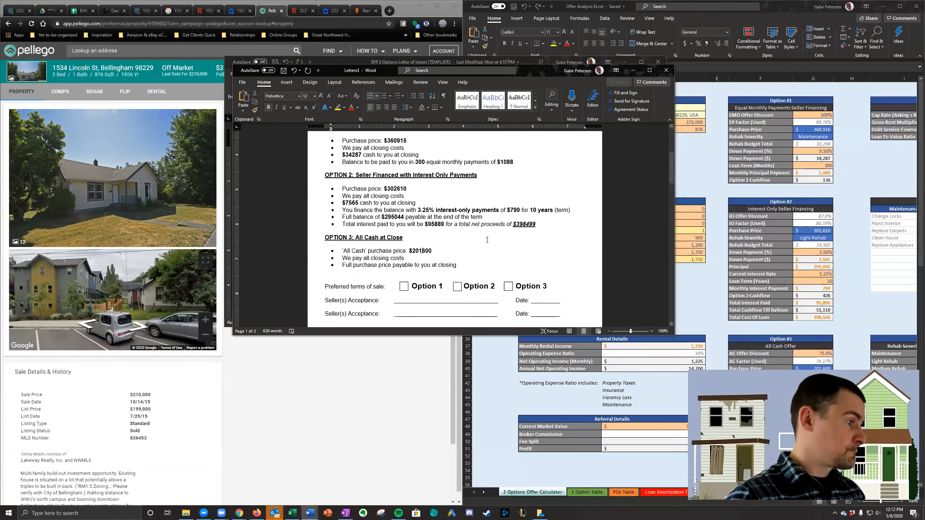
- Add thousands separators to Option 2's amounts: $398,499, $95,889, $295,044, $7,565 and $302,610
left_click(526, 223)
type(",")
left_click(433, 224)
type(",")
left_click(397, 217)
type(",")
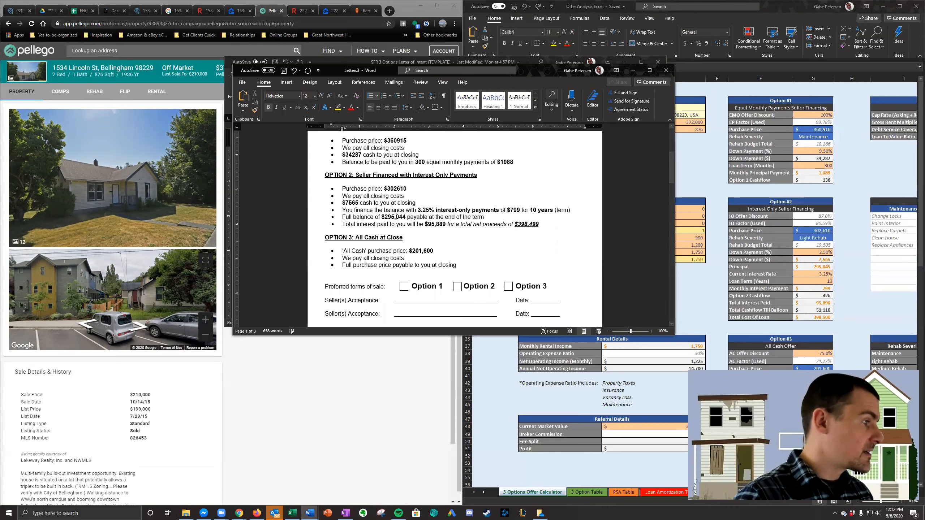
scroll(510, 245, "up", 2)
left_click(348, 237)
type(",")
left_click(397, 223)
type(",")
- Add thousands separators to Option 1's amounts: monthly payments $1,088, purchase price $360,915 and cash at closing $34,287
scroll(496, 230, "up", 2)
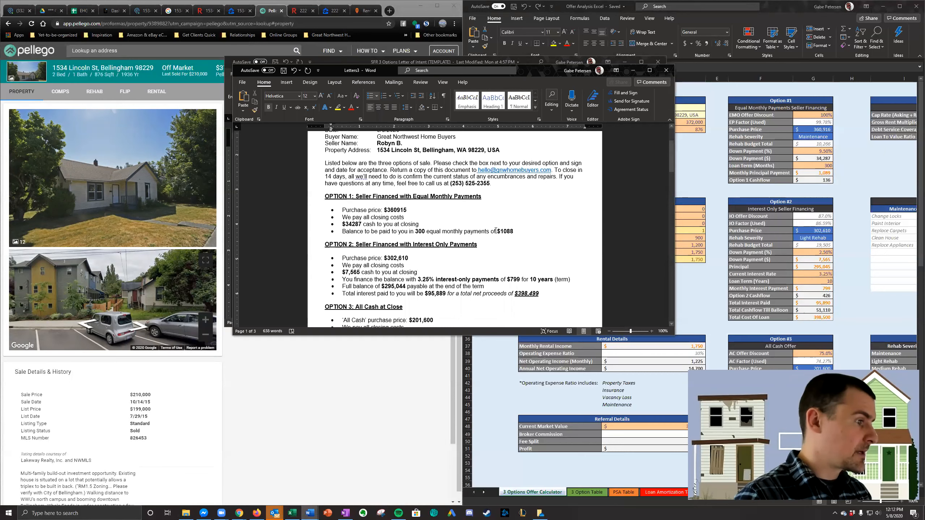
left_click(504, 232)
type(",")
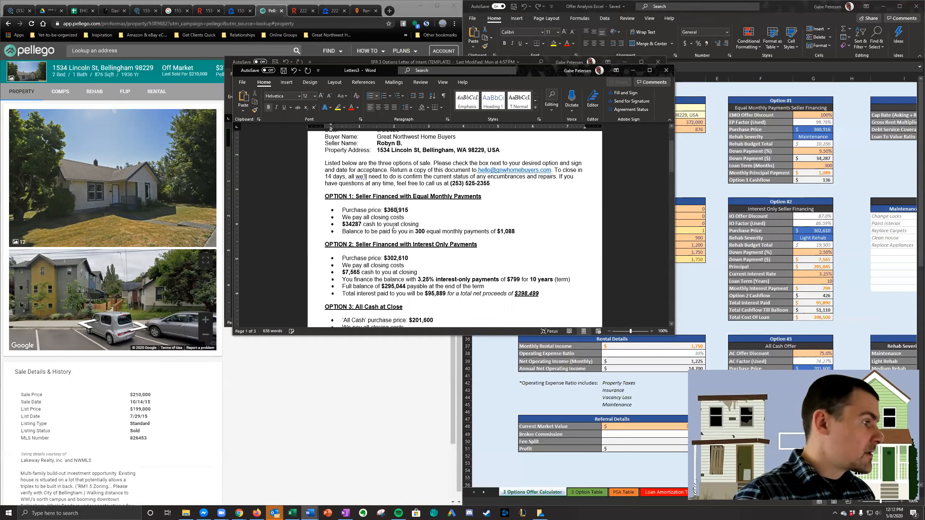
left_click(352, 224)
type(",")
scroll(418, 233, "down", 4)
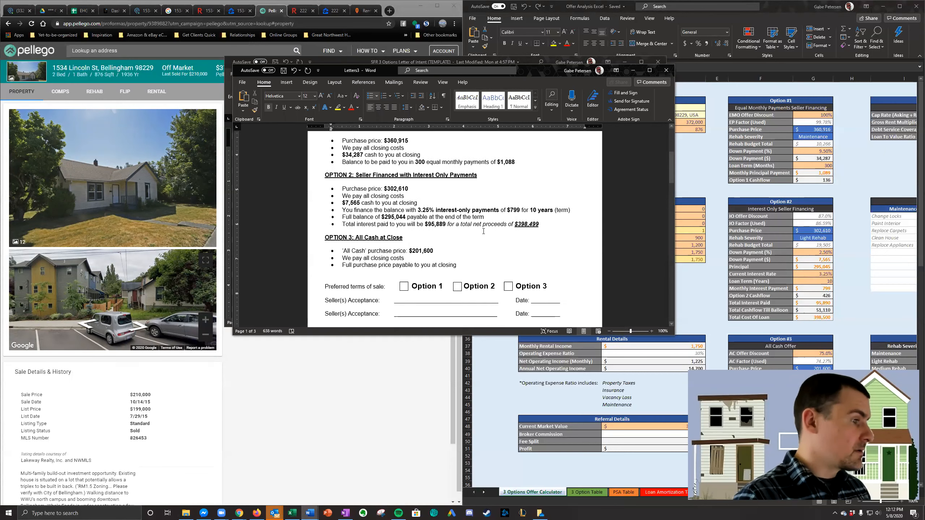
- Copy the property address from the letter's heading details
scroll(474, 244, "up", 8)
scroll(487, 246, "up", 1)
left_click(396, 213)
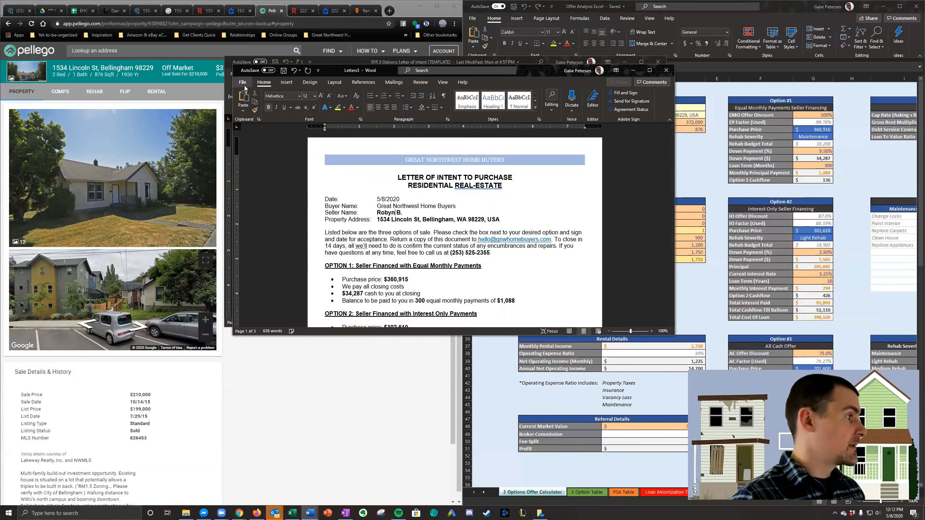
left_click_drag(505, 219, 377, 219)
key("ctrl+c")
left_click(394, 251)
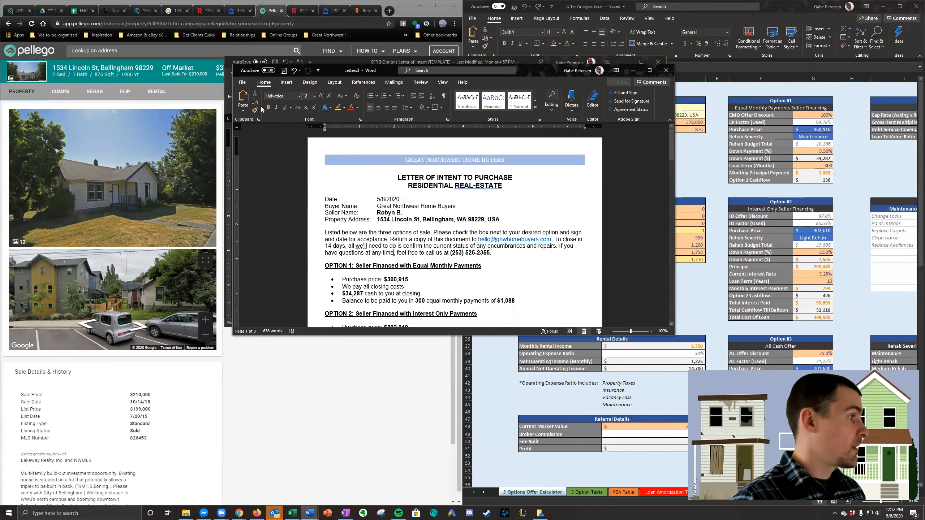
left_click(243, 82)
left_click(242, 84)
- Delete the surplus third page so the letter ends after the Option 3 explanation on page 2
scroll(415, 263, "down", 10)
scroll(415, 263, "up", 8)
left_click_drag(522, 145, 547, 337)
key("BackSpace")
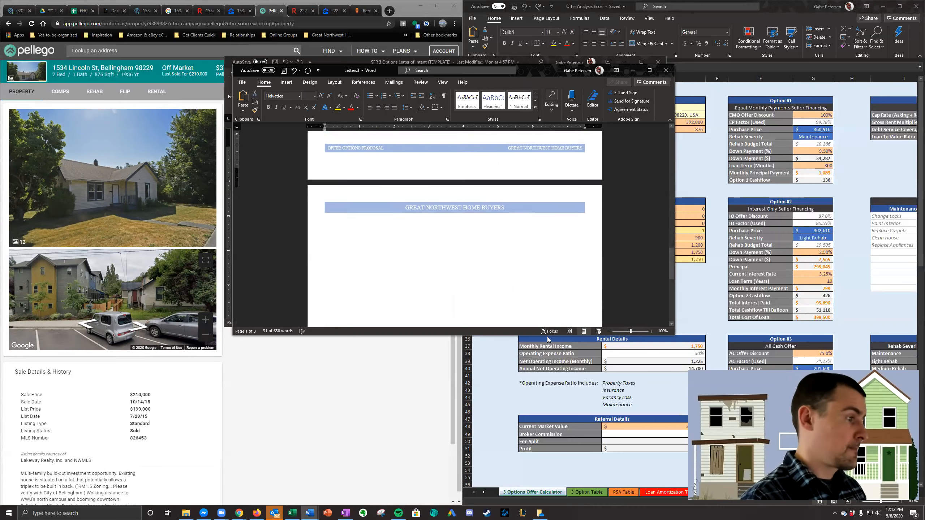
key("BackSpace")
key("BackSpace")
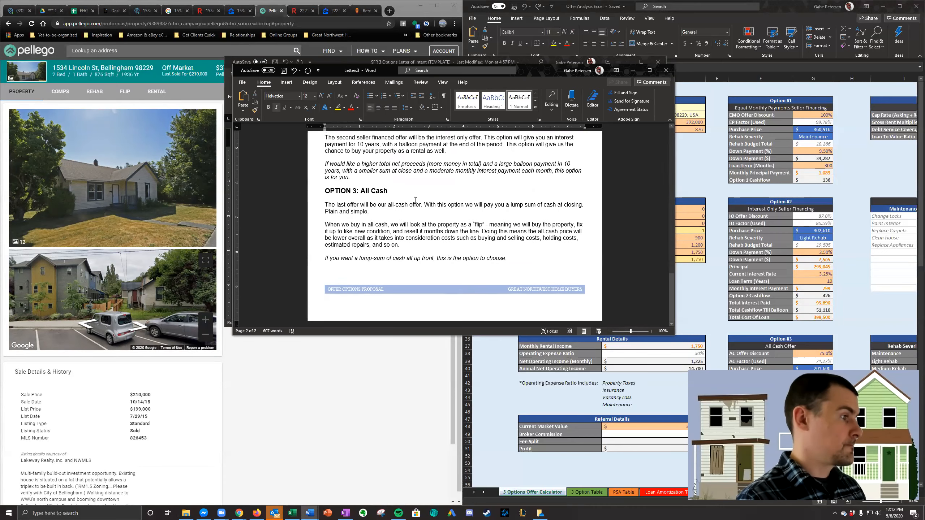
- Save the letter as a Word document in SFR Offers, named with the property address without commas plus "__ Offer Options"
scroll(351, 142, "up", 15)
left_click(242, 82)
left_click(270, 178)
left_click(496, 140)
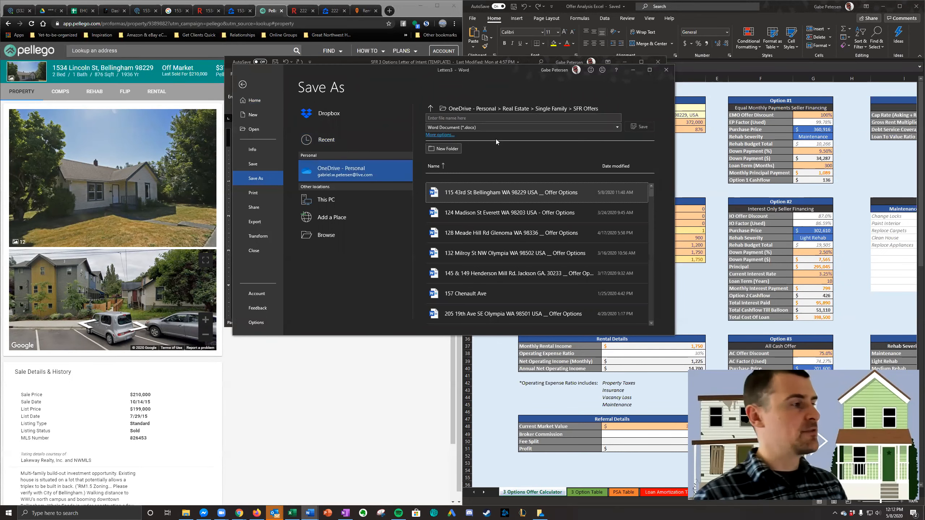
left_click(445, 117)
key("ctrl+v")
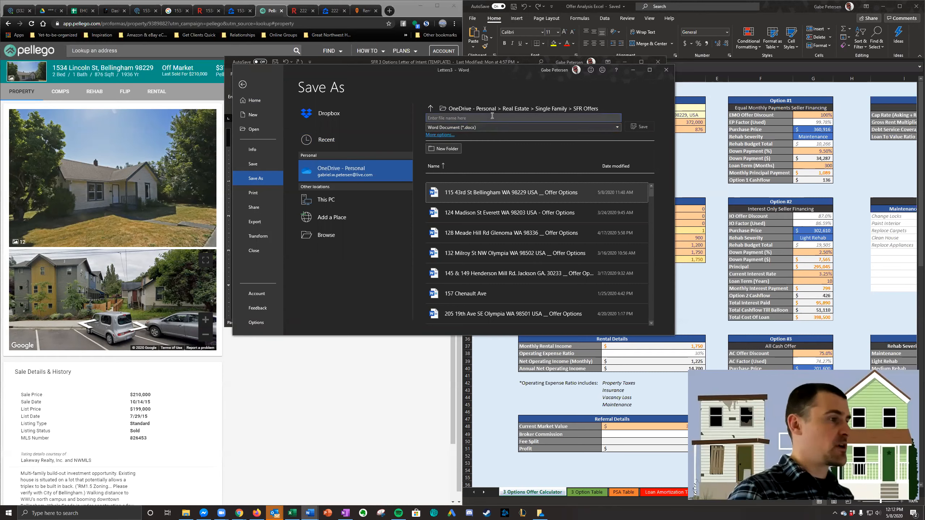
left_click(480, 118)
key("BackSpace")
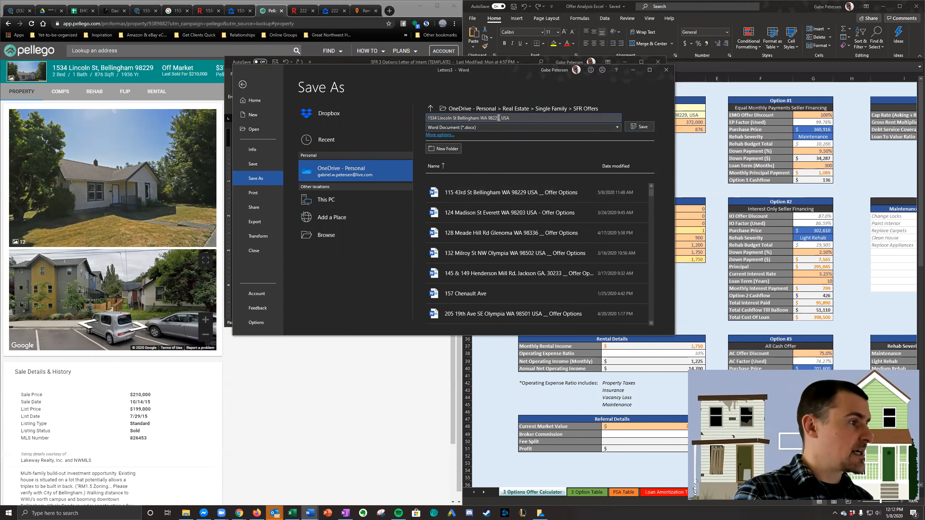
left_click(500, 118)
key("BackSpace")
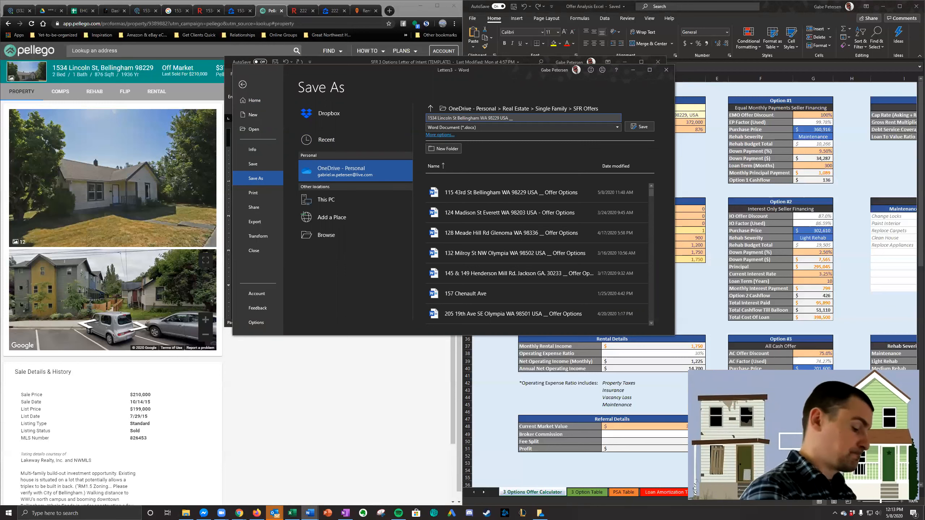
type("Offer")
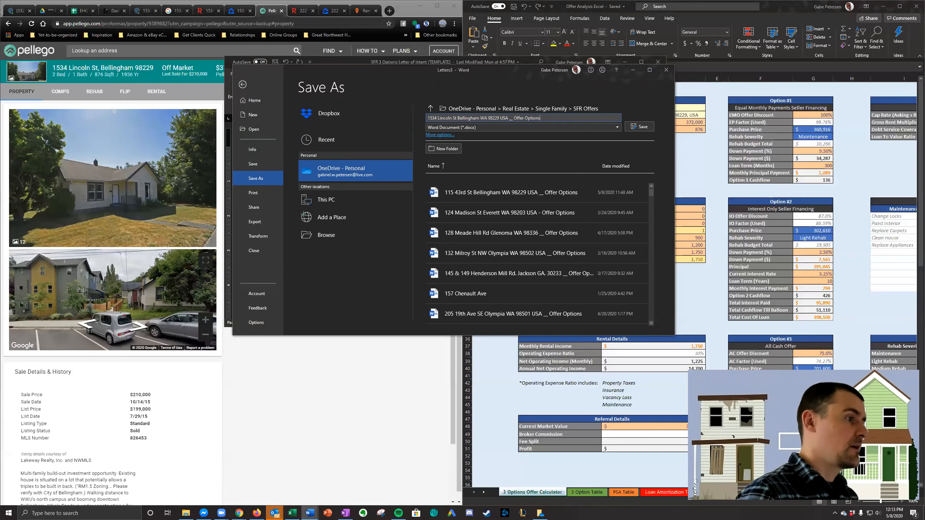
type(" Options")
left_click(640, 126)
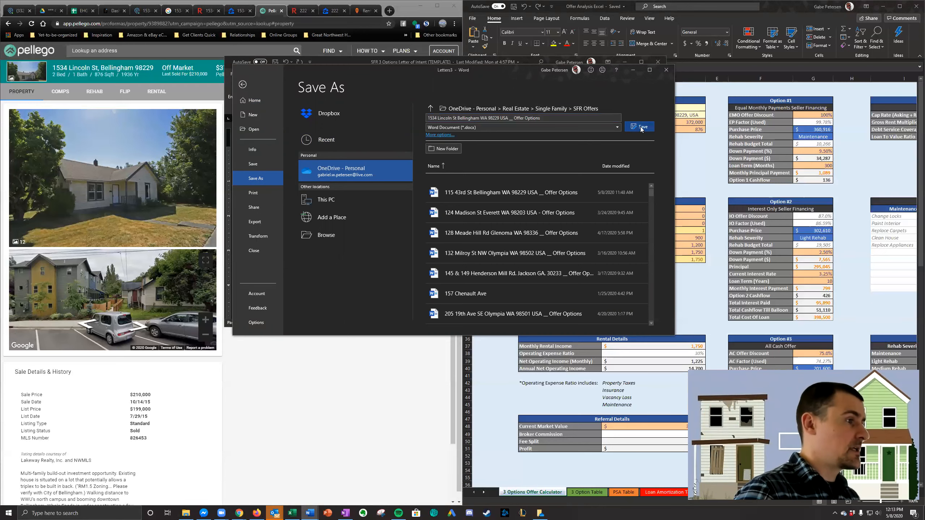
- Save a copy of the letter in PDF format in SFR Offers, with "PDF" added to the end of the file name
left_click(242, 77)
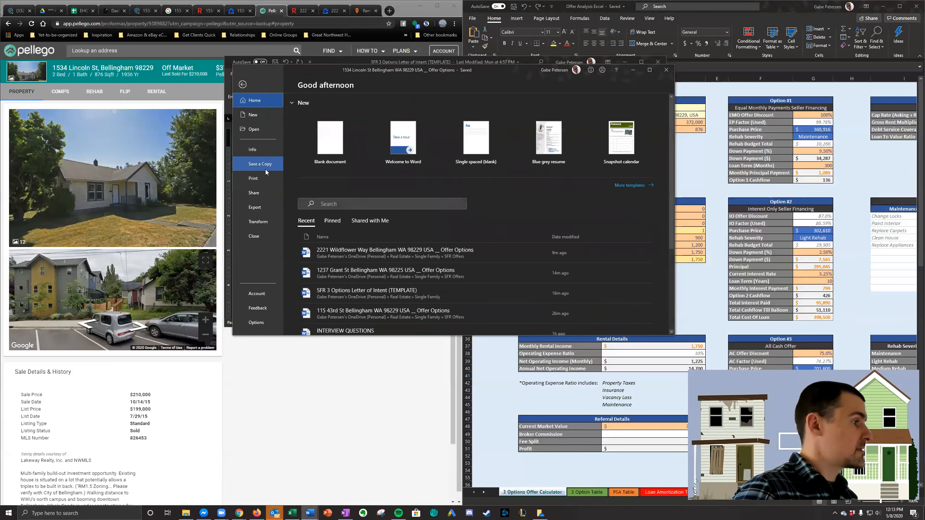
left_click(265, 165)
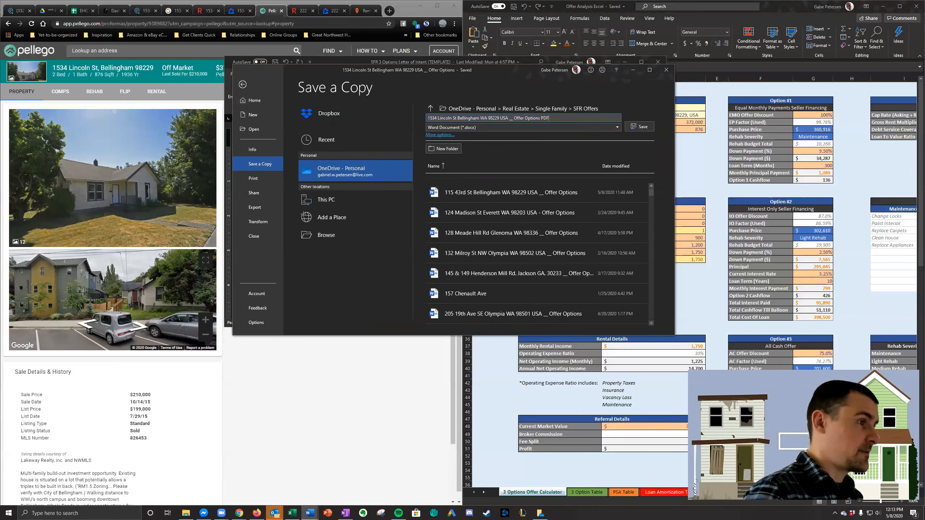
left_click(559, 125)
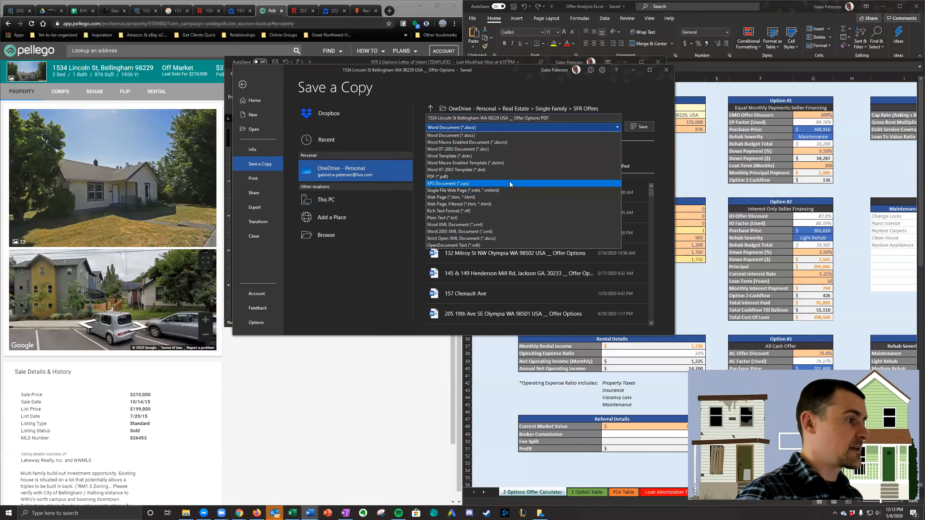
left_click(510, 177)
left_click(637, 126)
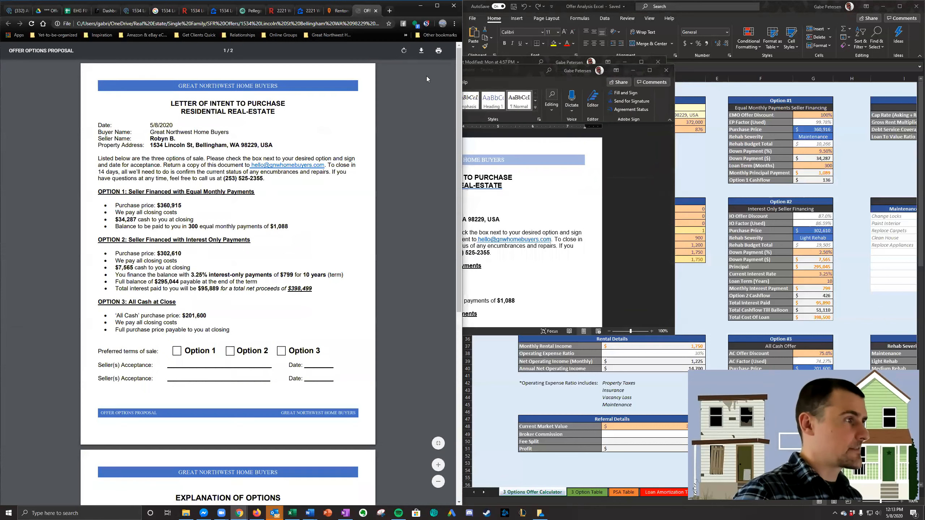
- Close the PDF preview, look over the Lincoln St letter once more and close it
left_click(376, 11)
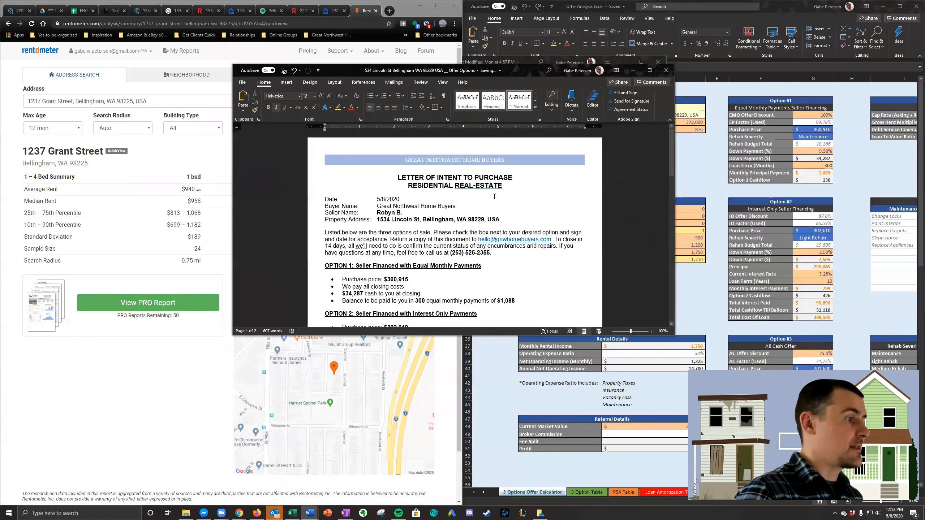
scroll(596, 189, "down", 5)
scroll(595, 190, "up", 2)
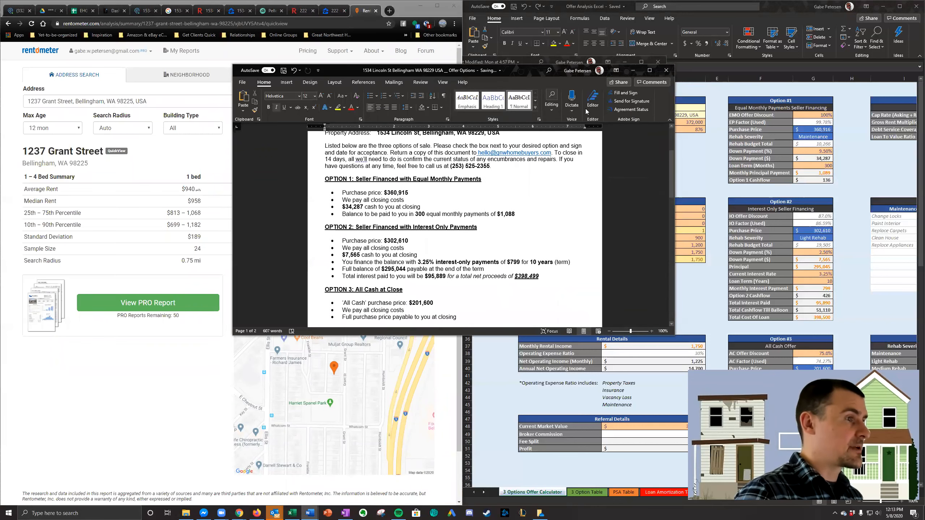
left_click(666, 70)
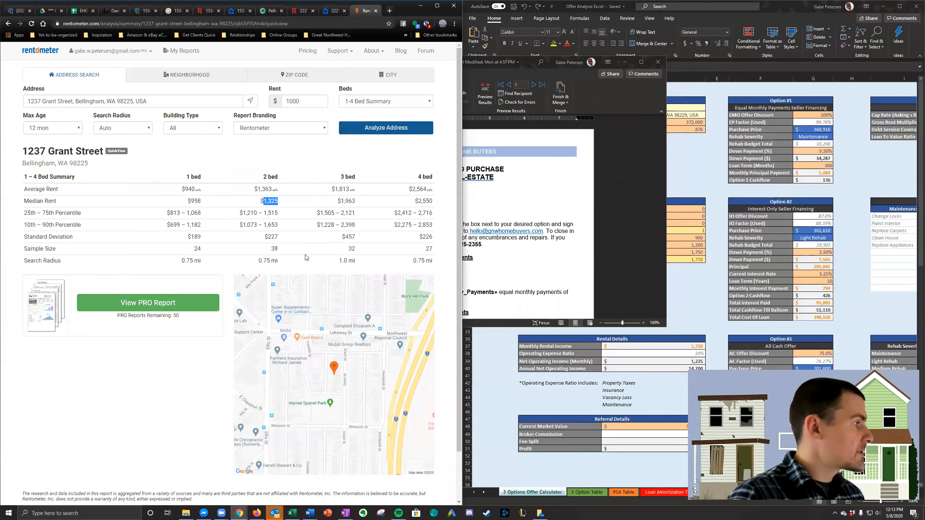
- Switch to the browser, glance at the Lincoln St lead record and search Google for the York St property in Bellingham
left_click(144, 10)
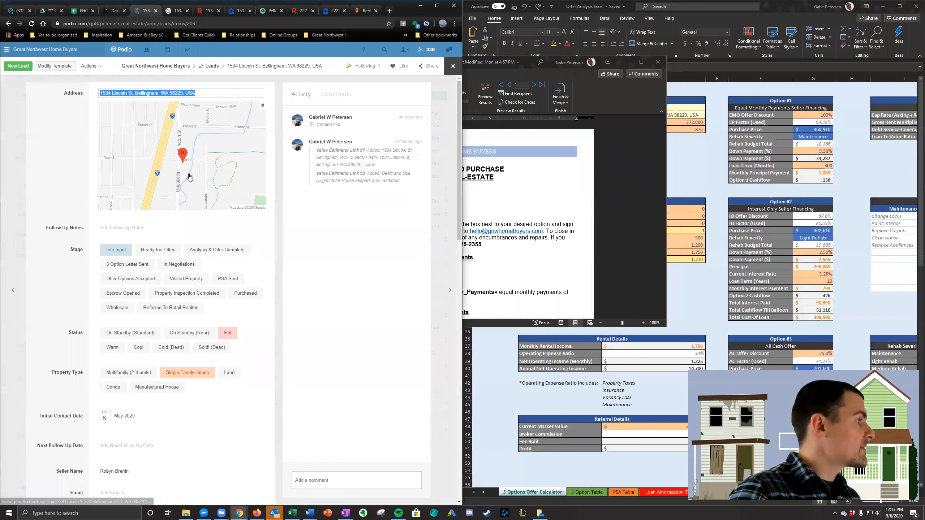
left_click(310, 513)
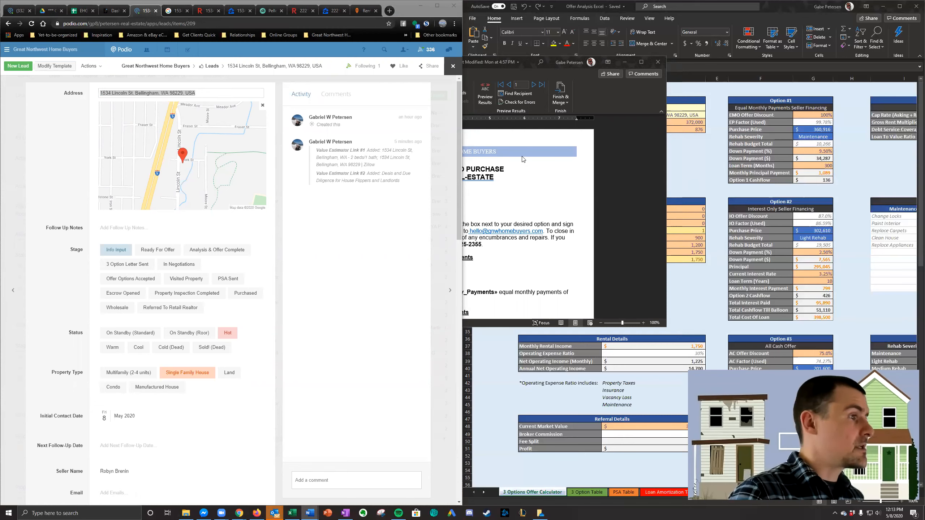
left_click(178, 10)
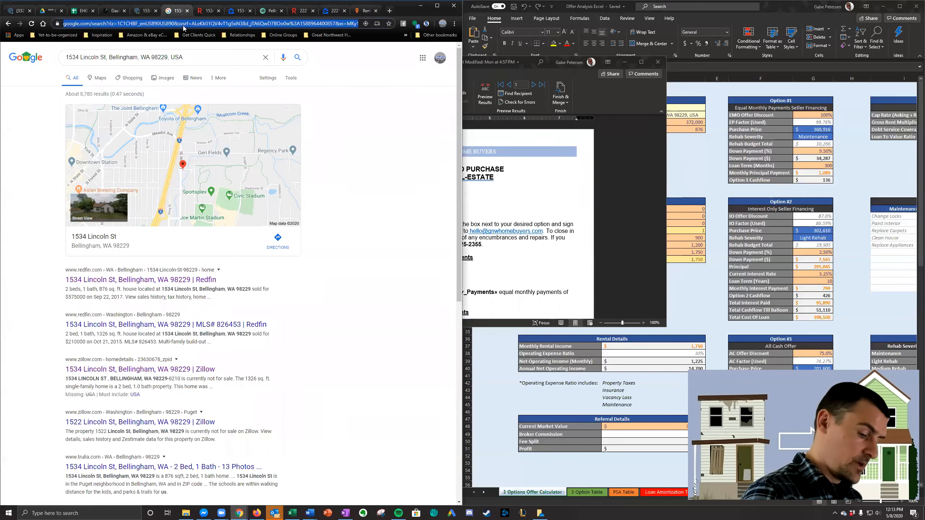
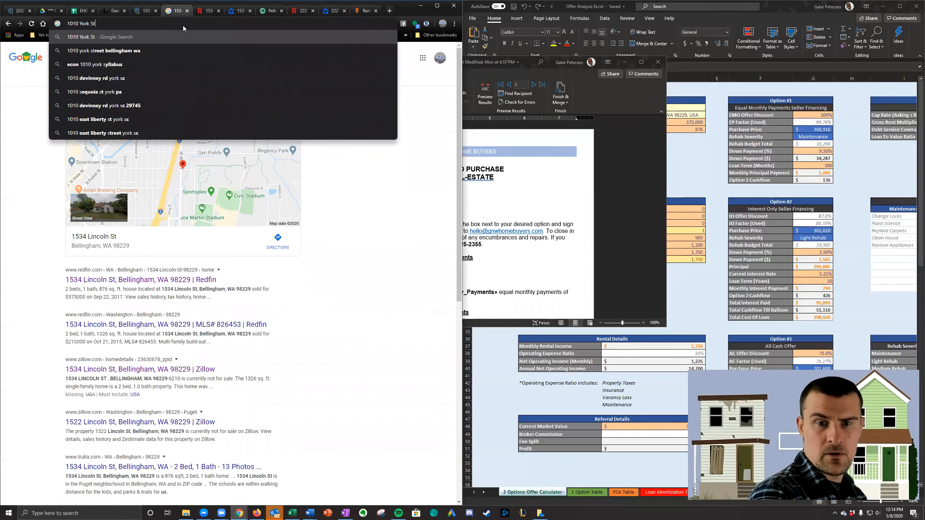
key("Return")
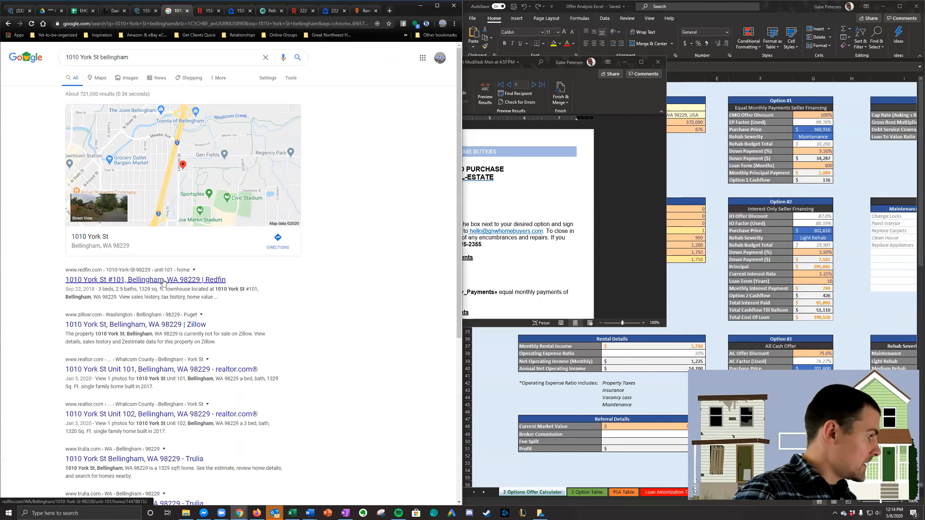
- Check the York St property's details and value estimates on Redfin, Zillow and realtor.com
left_click(164, 283)
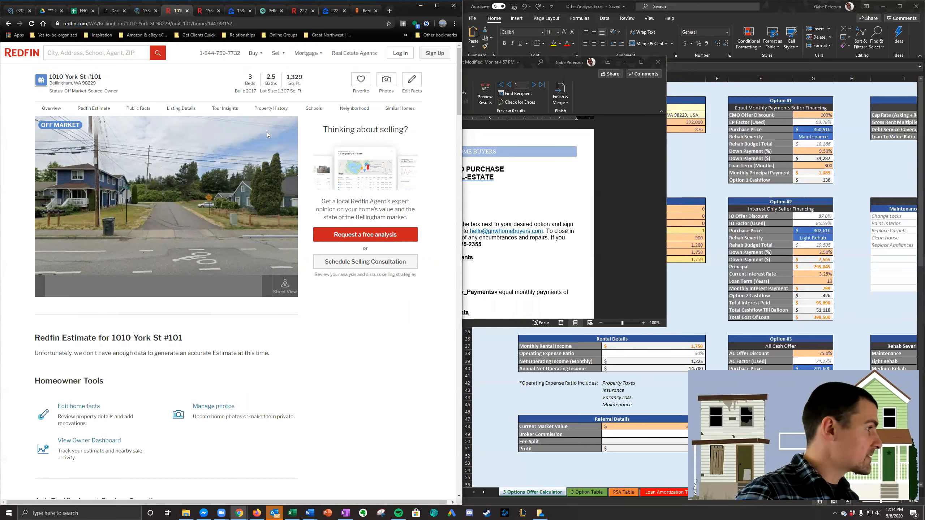
scroll(210, 158, "down", 10)
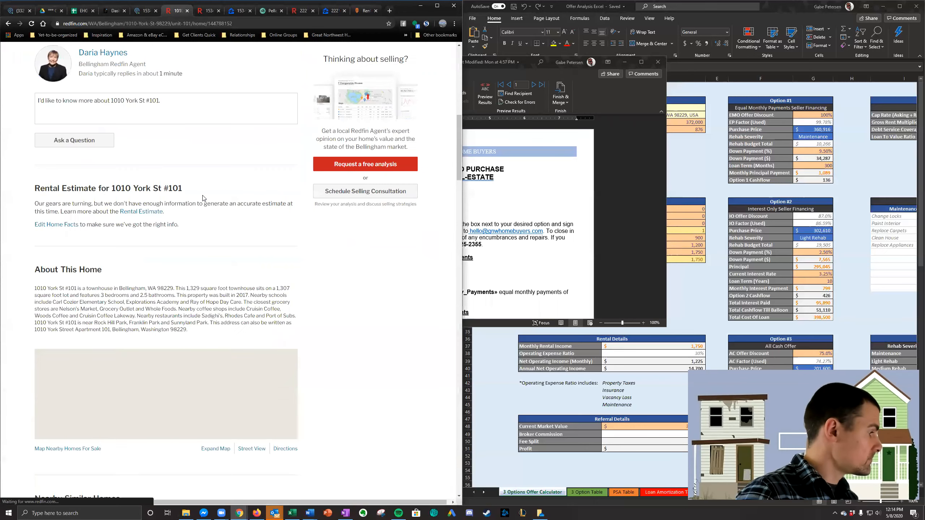
scroll(203, 198, "up", 10)
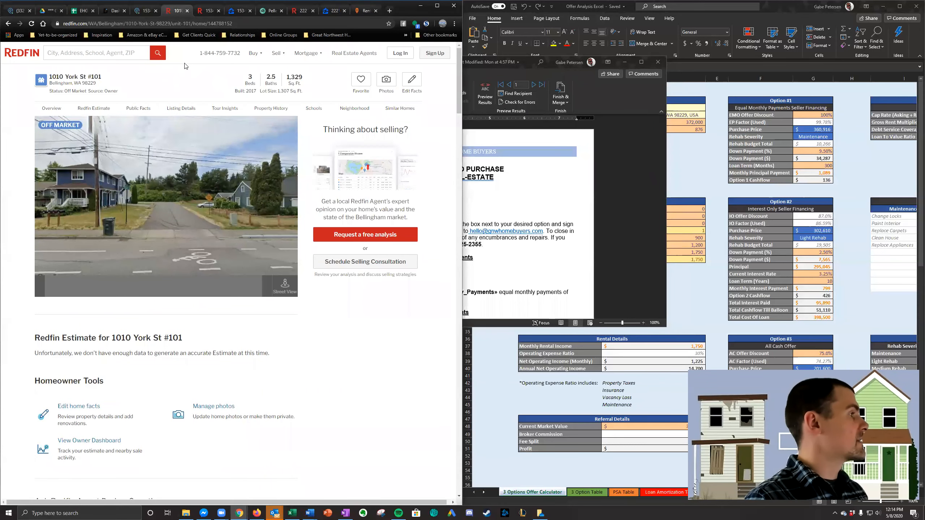
key("alt+Left")
left_click(154, 325)
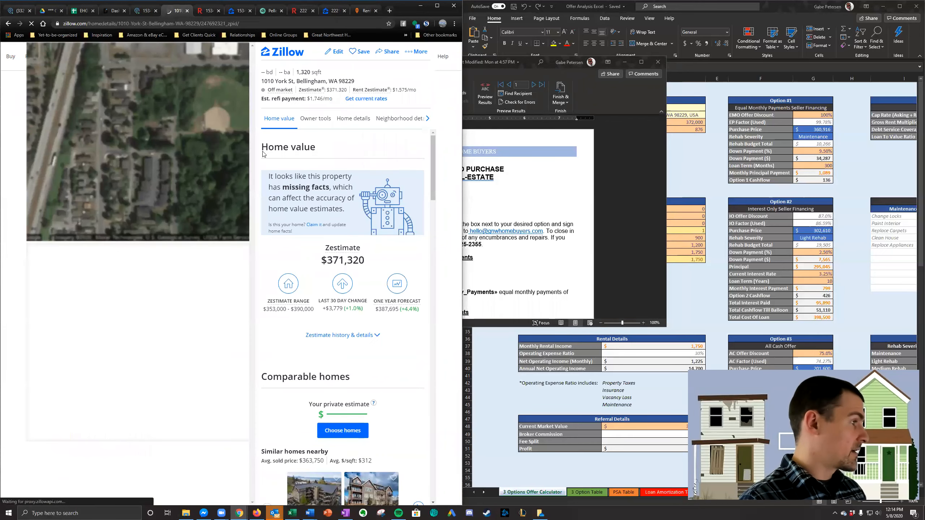
key("alt+Left")
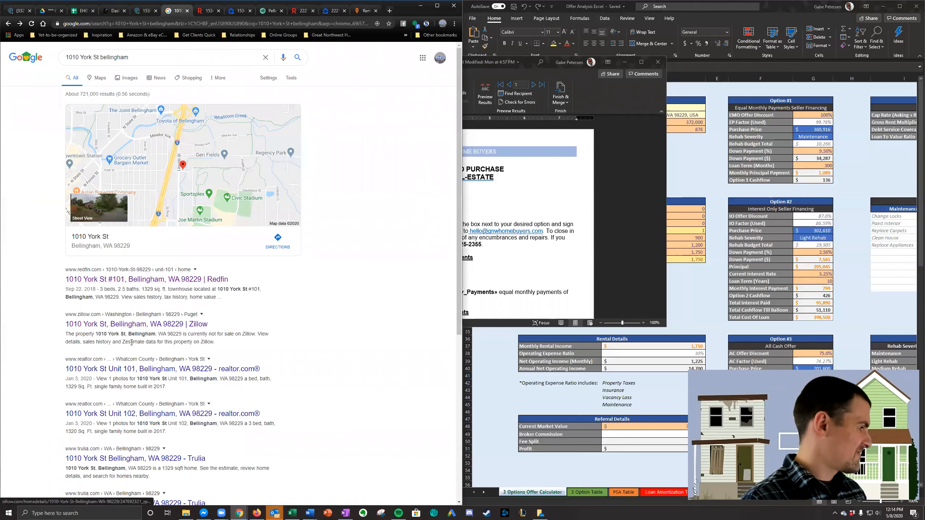
left_click(163, 370)
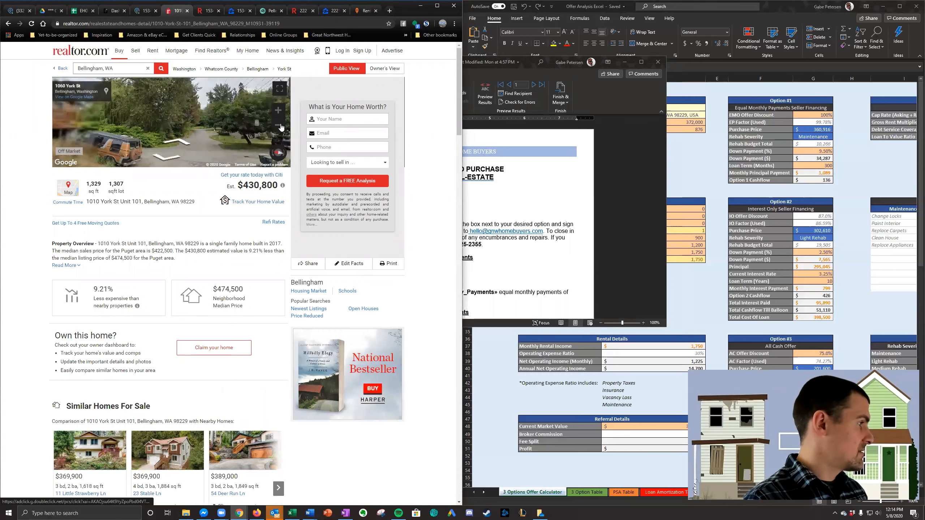
- Look around the York St street view, return to the search results and examine the Unit 102 listing on realtor.com
left_click_drag(106, 122, 144, 112)
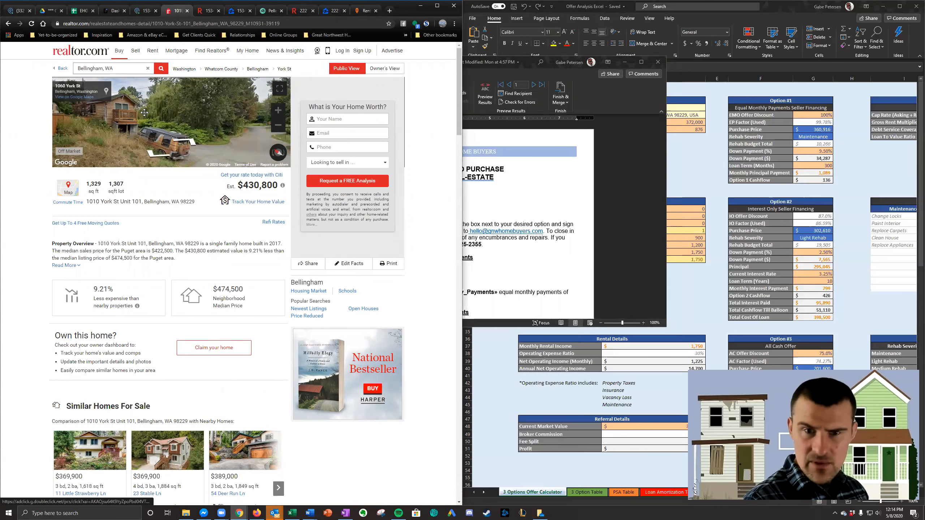
left_click_drag(232, 133, 128, 122)
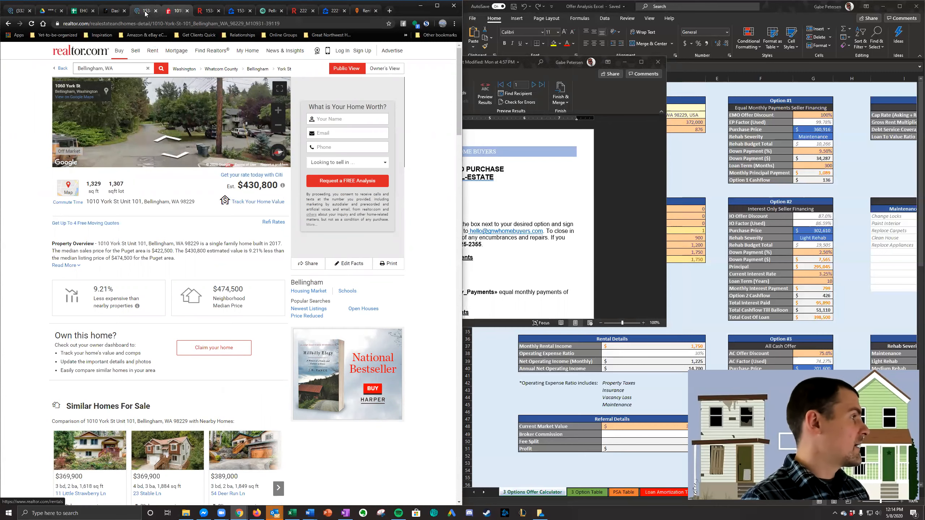
key("alt+Left")
scroll(181, 358, "down", 2)
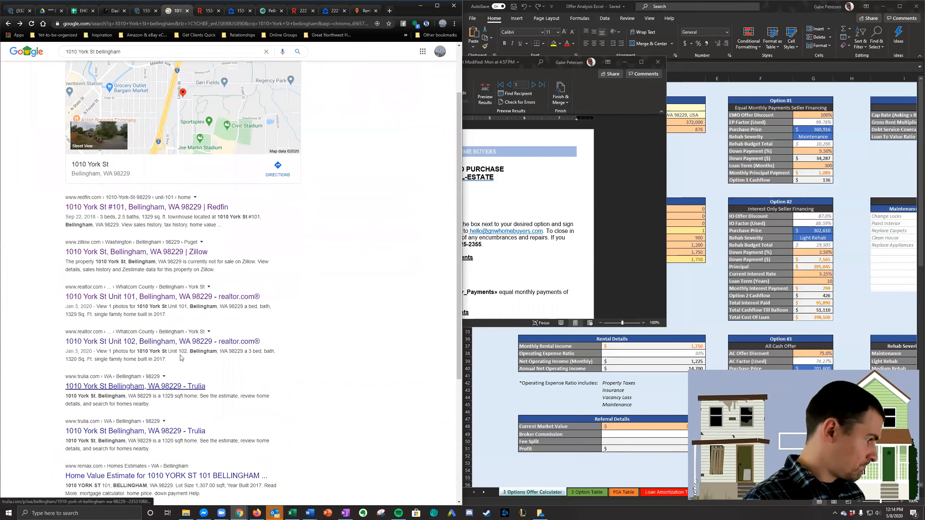
left_click(170, 343)
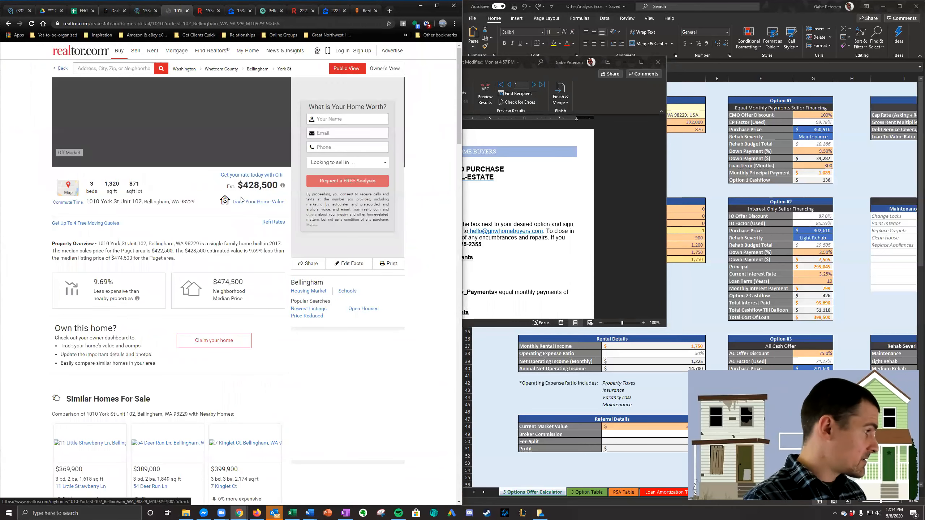
scroll(173, 230, "down", 3)
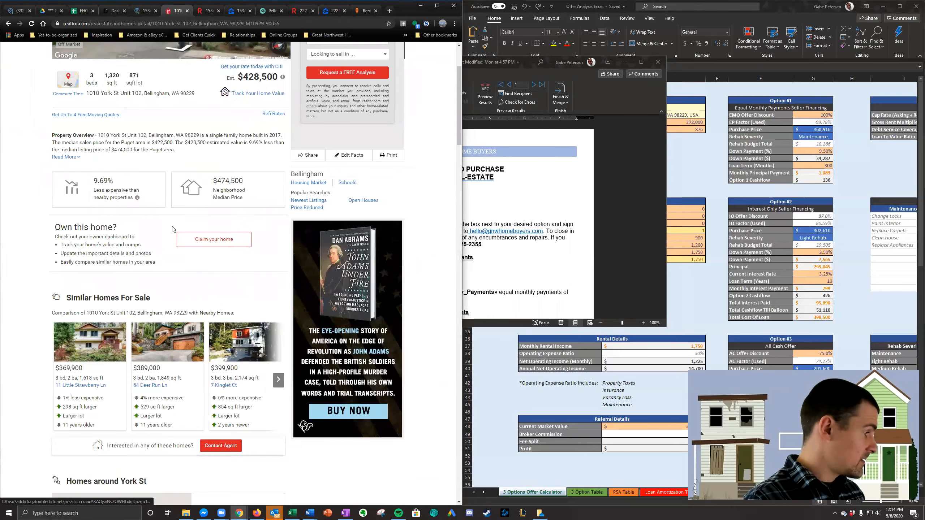
scroll(173, 228, "up", 3)
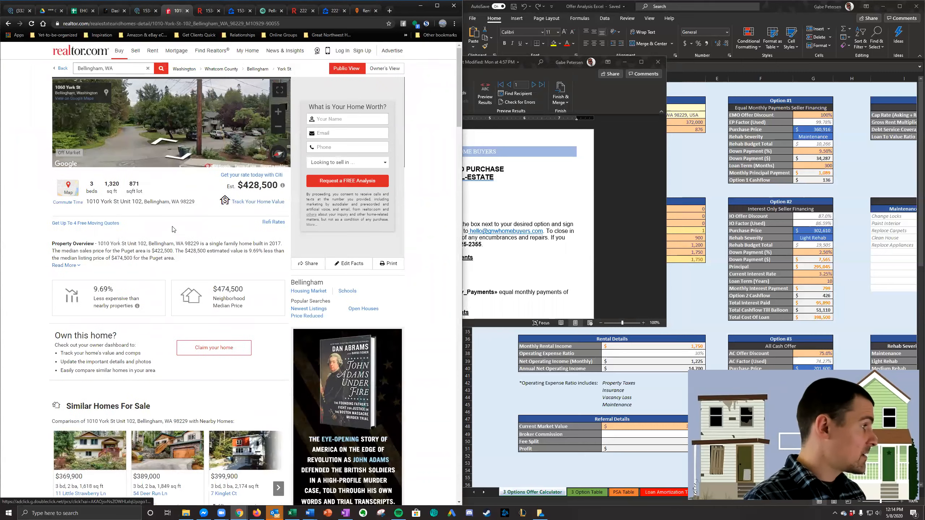
- In the Excel offer calculator, set the After Repair Value to 430,000 and the Square Feet to 1,320
left_click(690, 159)
left_click(692, 122)
type("430")
key("Return")
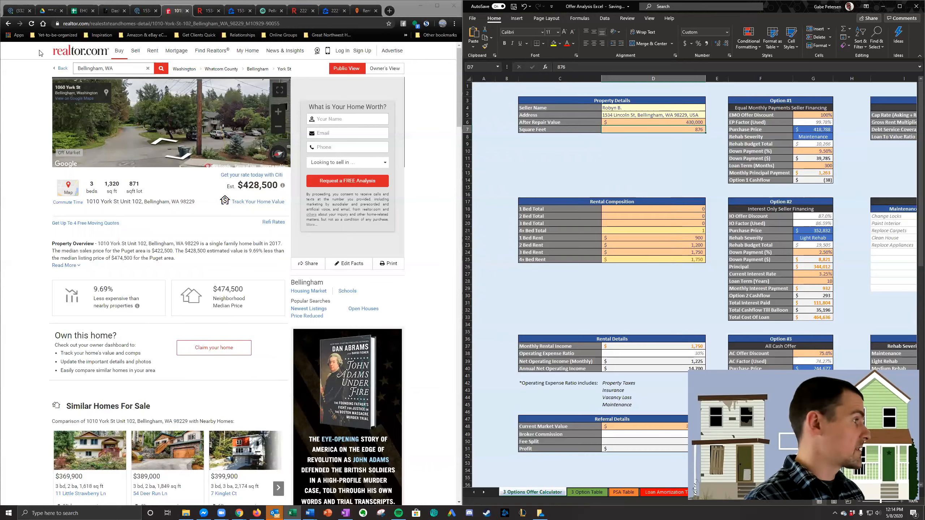
type("1320")
key("Return")
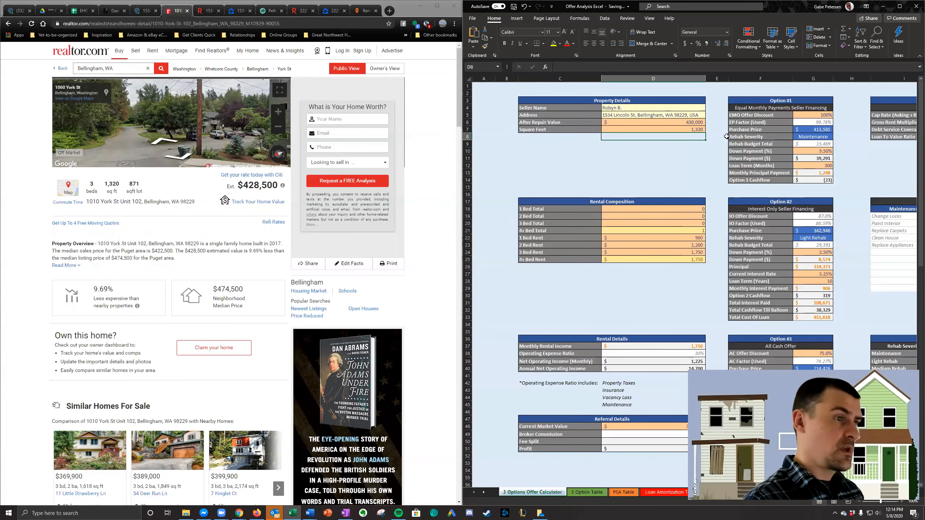
- Set the 4+ Bed Rent to 1,950 and check the Option #1 cashflow and Option #2 IO factor
left_click(779, 123)
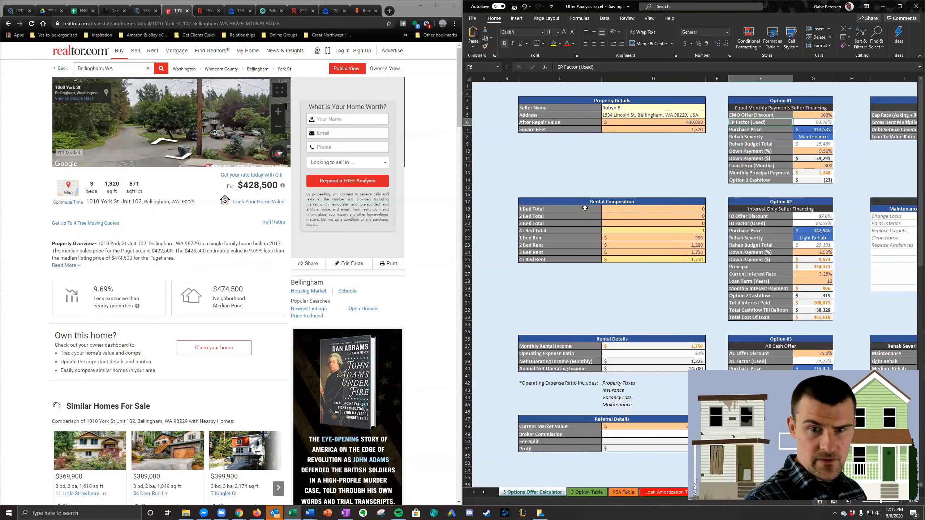
left_click(675, 260)
type("1950")
key("Return")
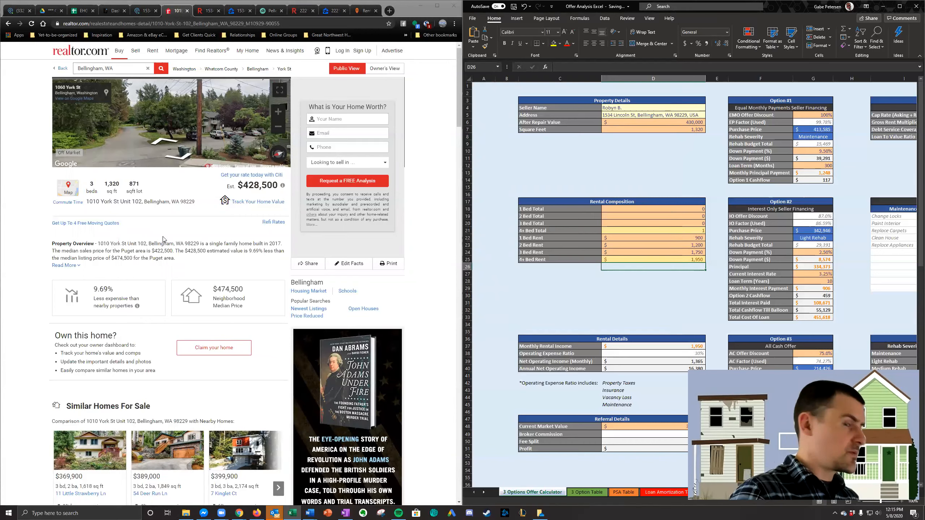
left_click(822, 180)
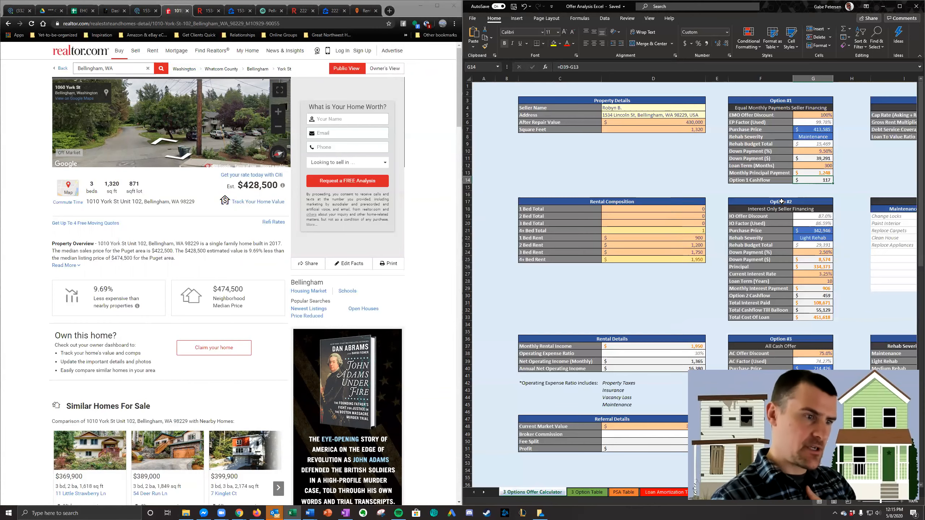
left_click(825, 223)
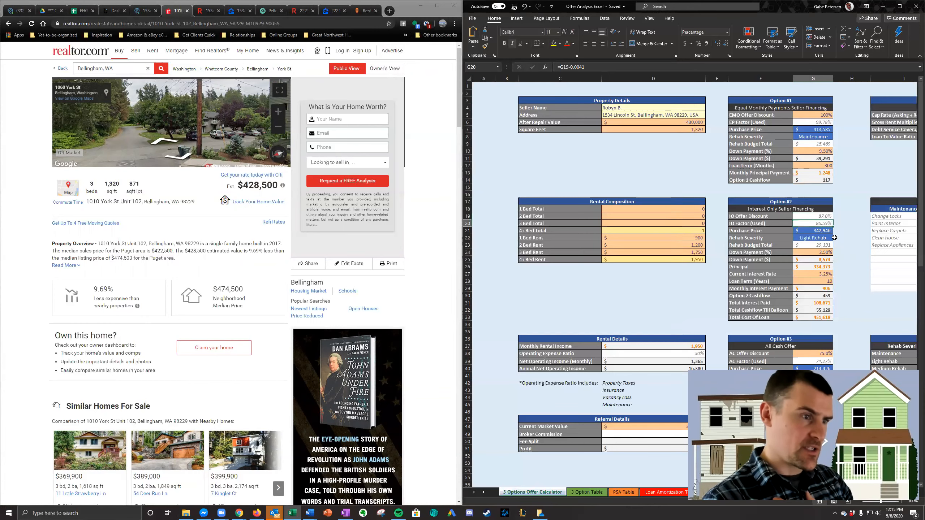
- Set the rehab severity of Option #3, the all cash offer, to Light Rehab
scroll(830, 230, "down", 5)
scroll(834, 237, "down", 1)
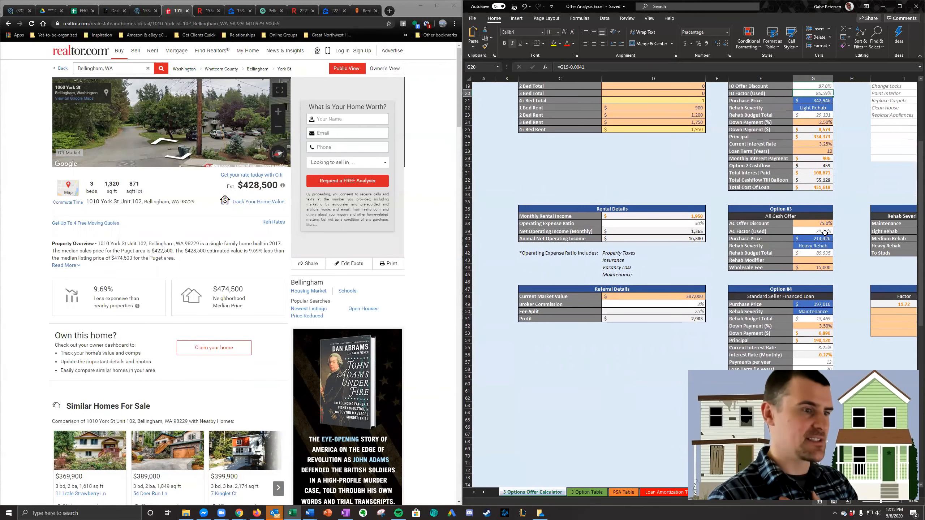
left_click(830, 246)
left_click(836, 247)
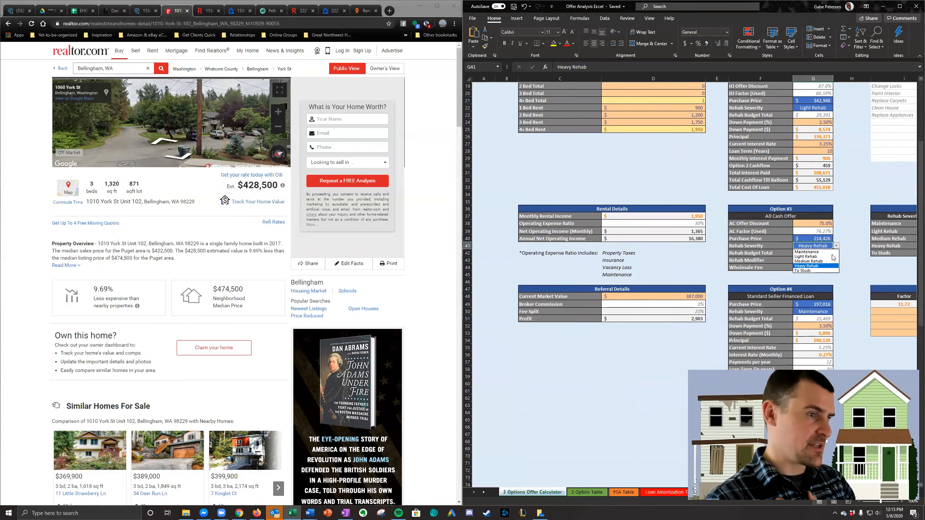
left_click(819, 261)
scroll(840, 269, "up", 1)
scroll(840, 268, "up", 3)
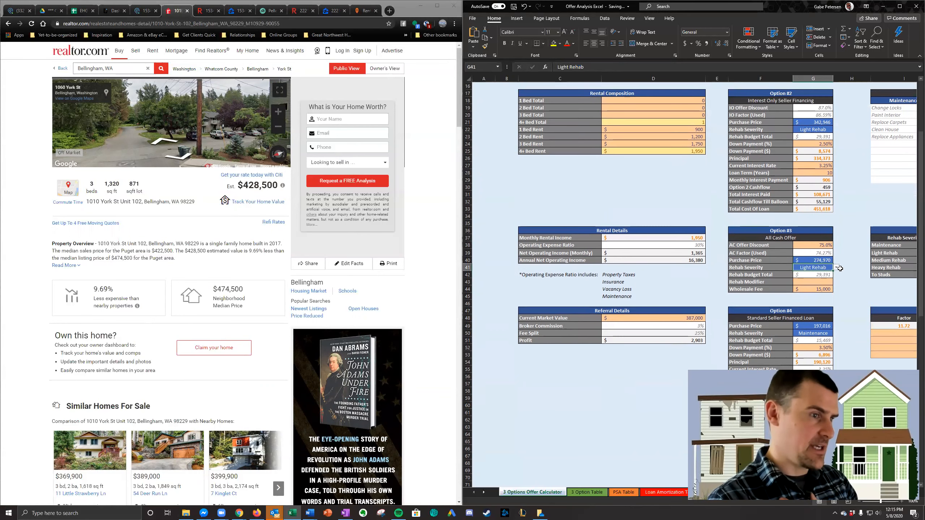
scroll(838, 330, "up", 2)
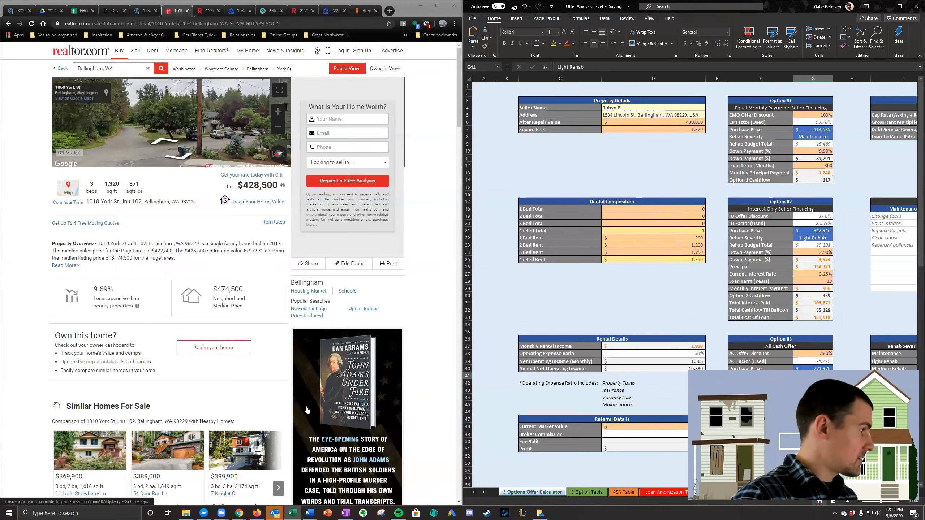
- Compare the Option #2 purchase price and property details with the listing's estimated value and year built
left_click(847, 209)
left_click(826, 231)
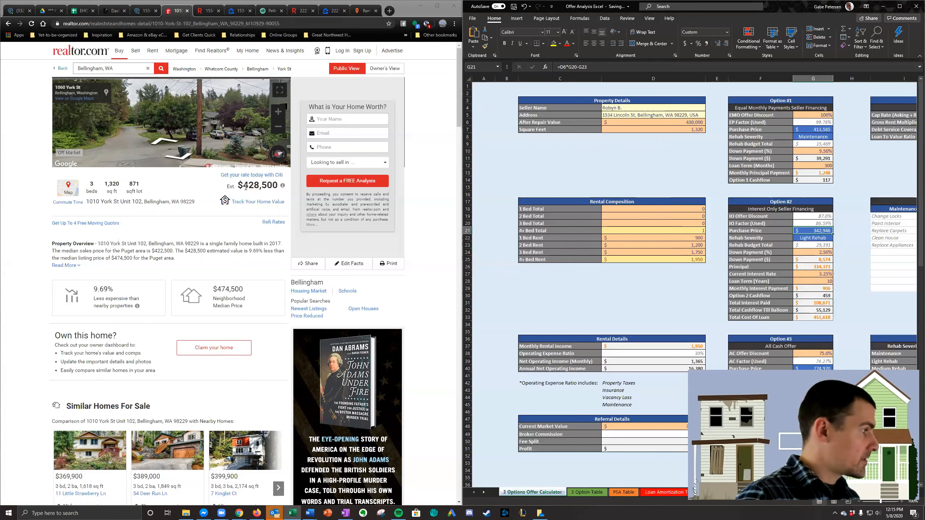
left_click_drag(243, 185, 262, 185)
left_click(672, 116)
left_click(715, 129)
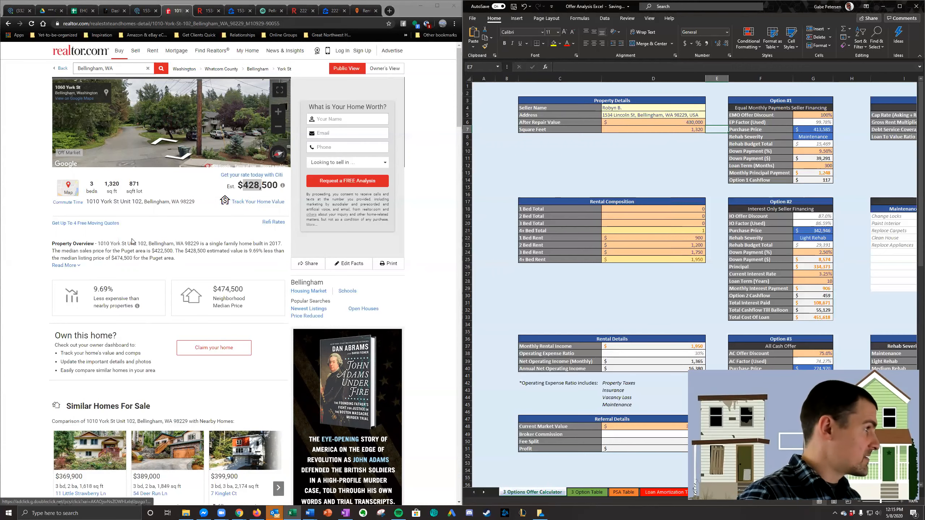
double_click(275, 244)
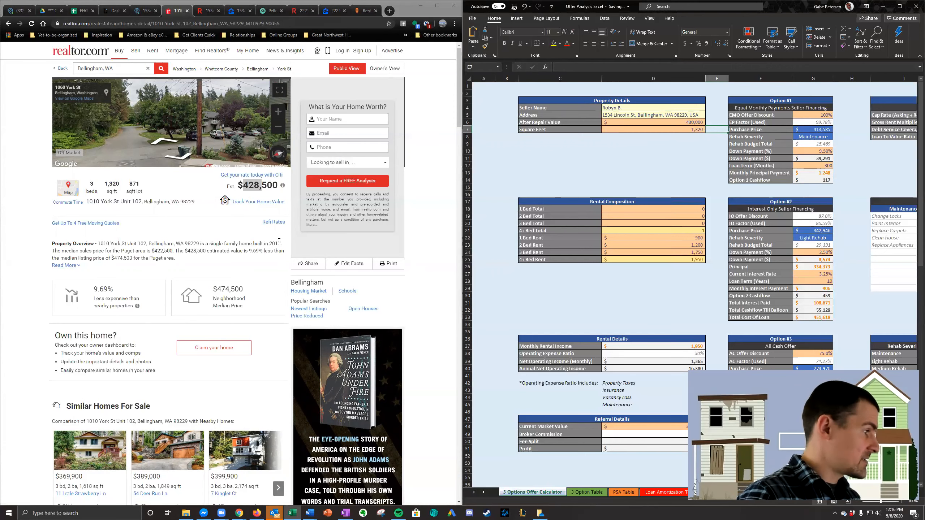
- Set the rehab severity of Option #3, the all cash offer, to Maintenance
scroll(833, 292, "down", 6)
left_click(827, 245)
left_click(837, 247)
left_click(806, 251)
left_click(848, 209)
scroll(838, 207, "up", 5)
scroll(838, 207, "up", 1)
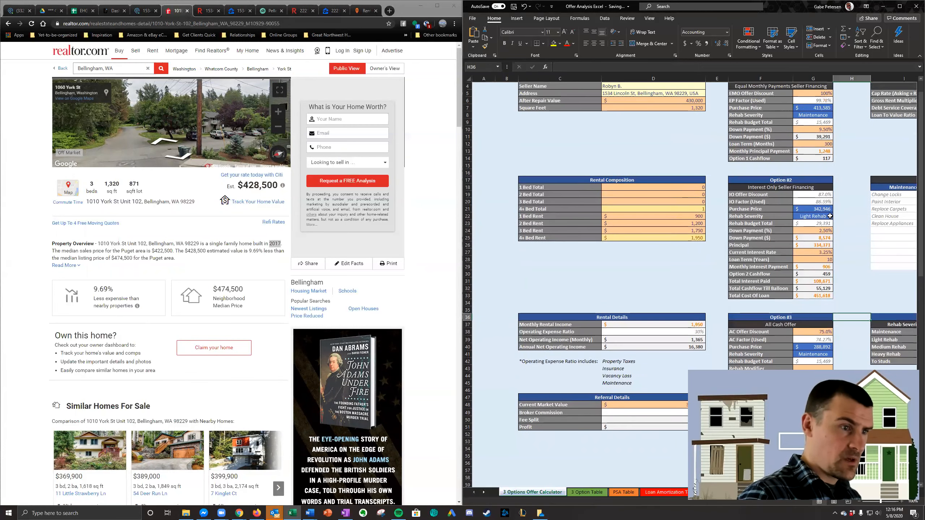
- Set the rehab severity of Option #2, the interest only seller financing, to Maintenance
left_click(827, 215)
left_click(836, 216)
left_click(806, 222)
left_click(849, 196)
scroll(848, 196, "up", 1)
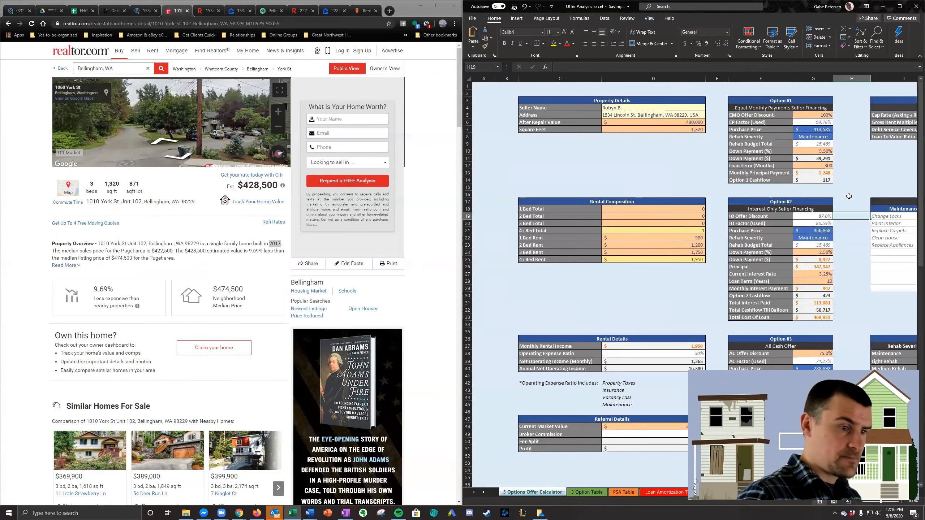
- Review the three offer options and change Option #2's IO Offer Discount formula to =G5-0.12
scroll(848, 193, "down", 3)
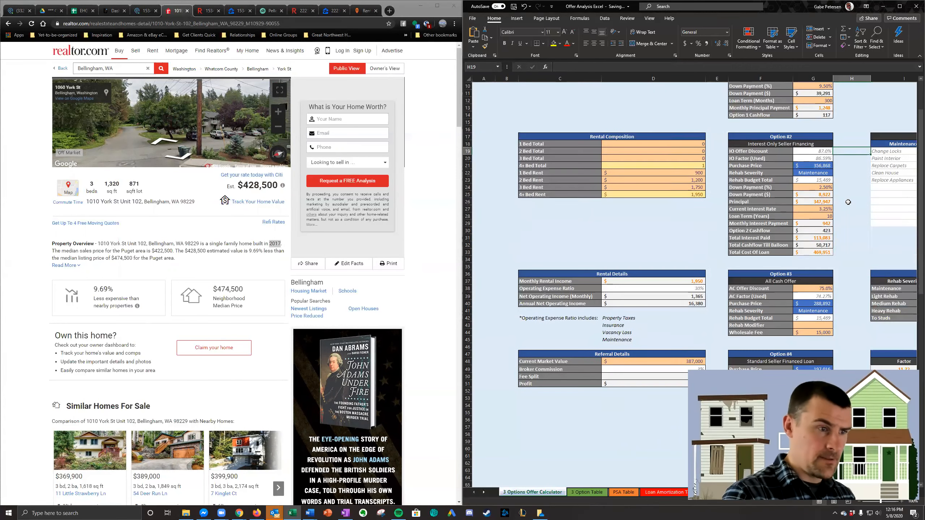
scroll(848, 202, "up", 3)
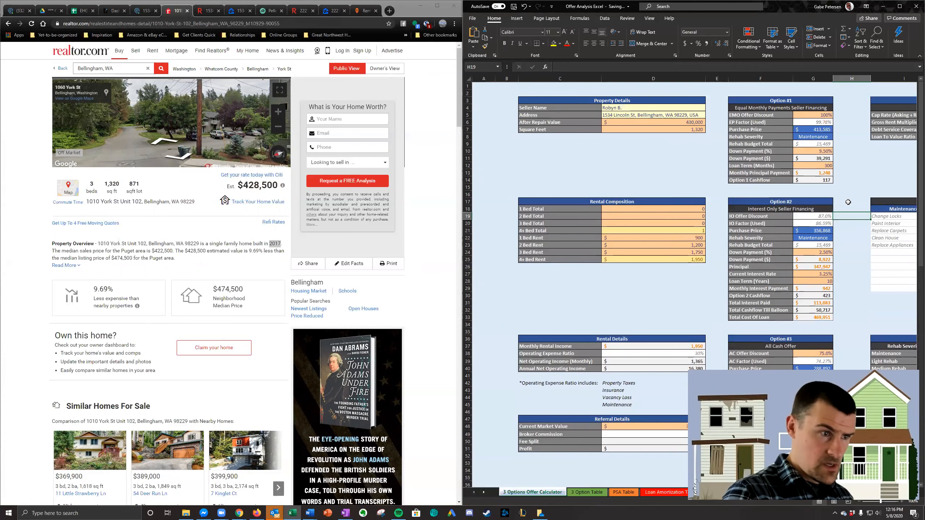
scroll(847, 202, "down", 2)
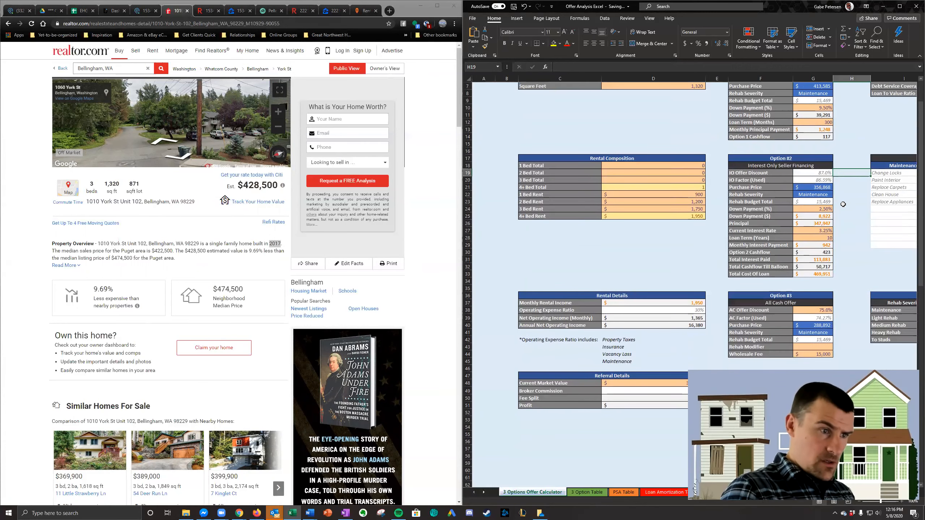
scroll(843, 204, "up", 1)
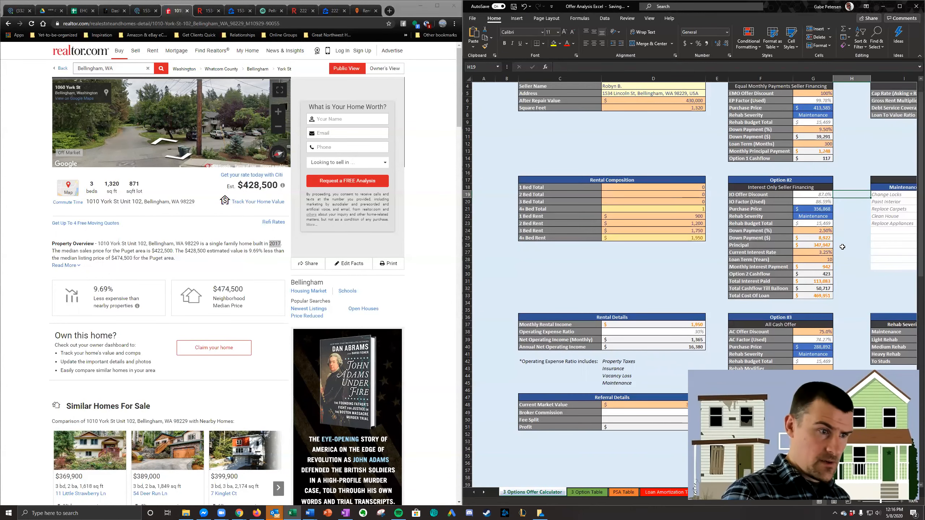
scroll(842, 248, "up", 1)
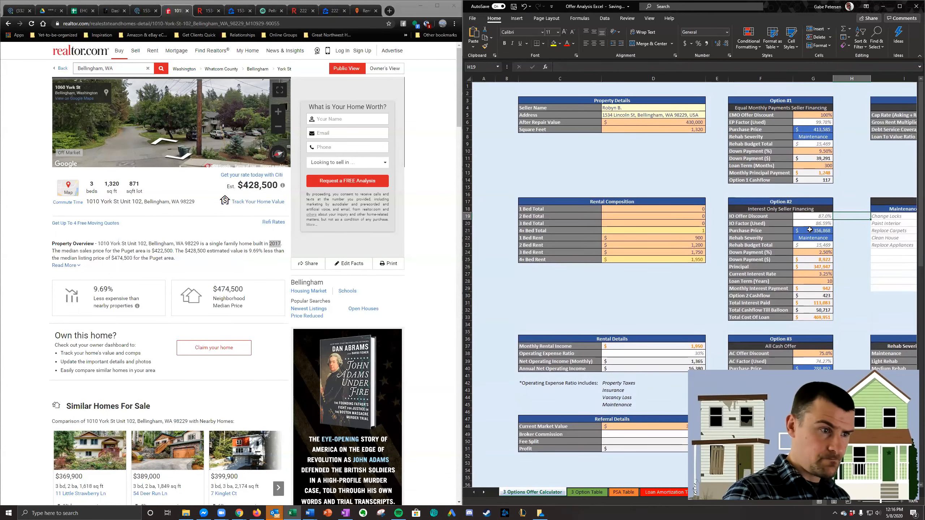
left_click(816, 217)
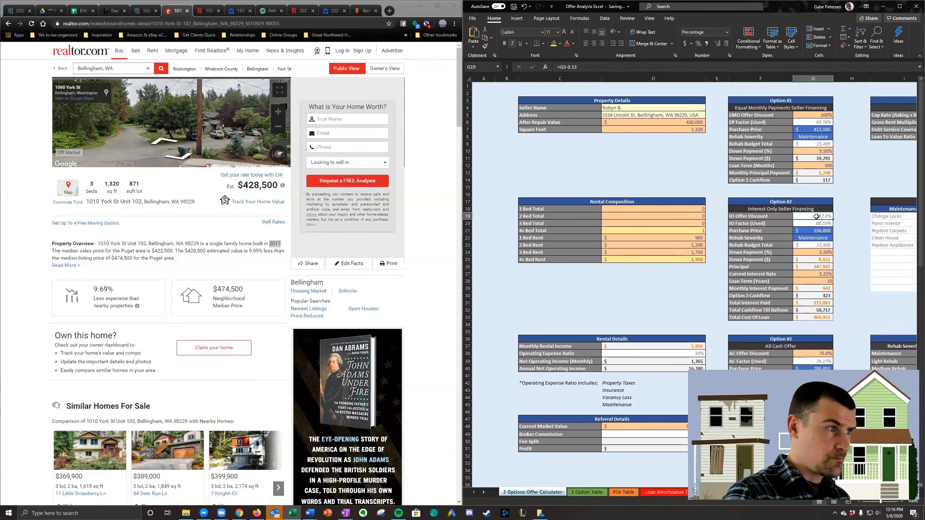
left_click(576, 69)
key("BackSpace")
type("2")
key("Return")
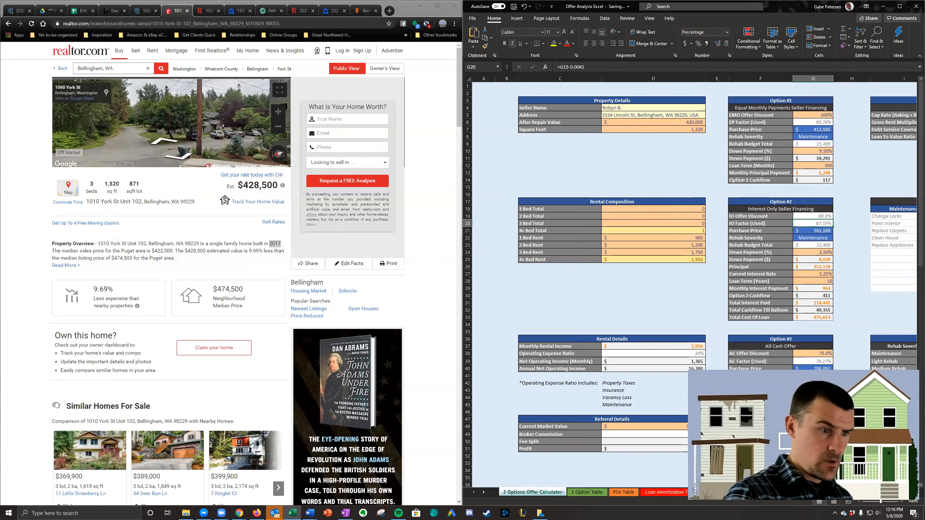
left_click(844, 247)
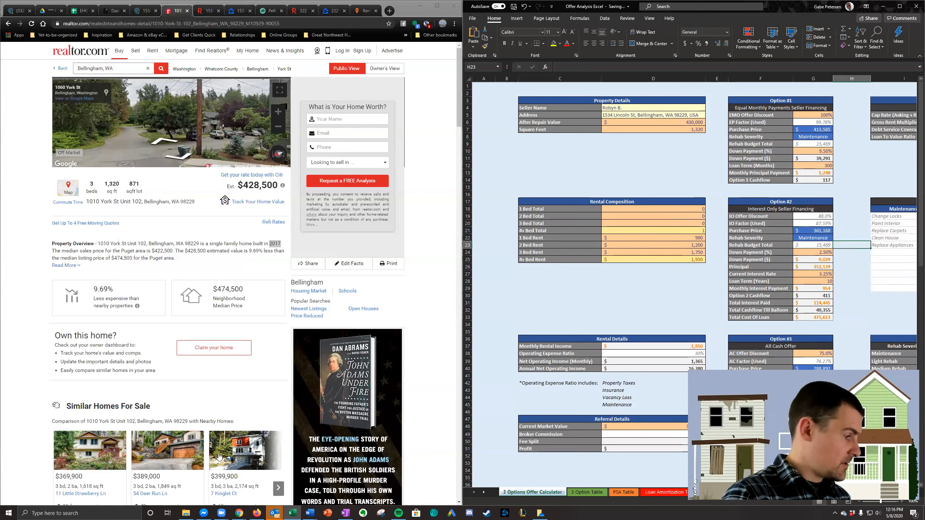
- Copy the property address from the Podio lead record and paste it into the calculator's Address cell
mouse_move(312, 512)
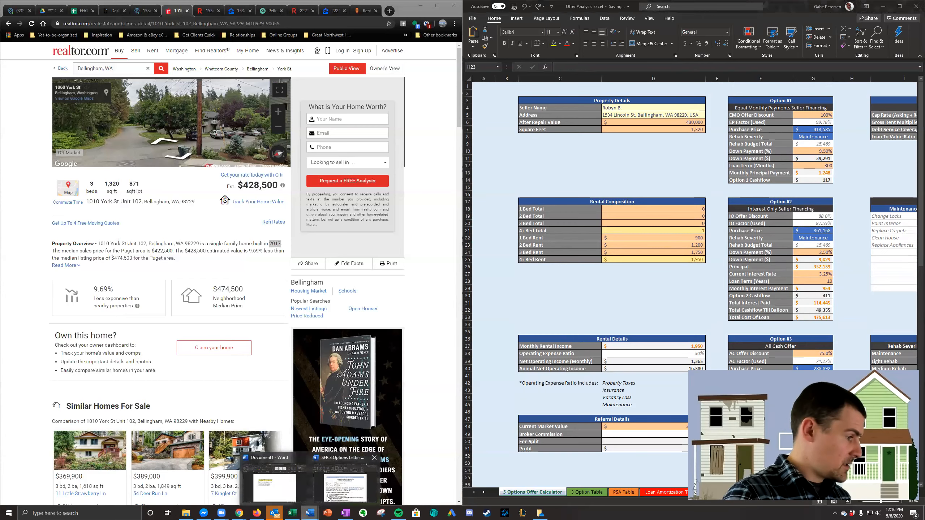
mouse_move(327, 498)
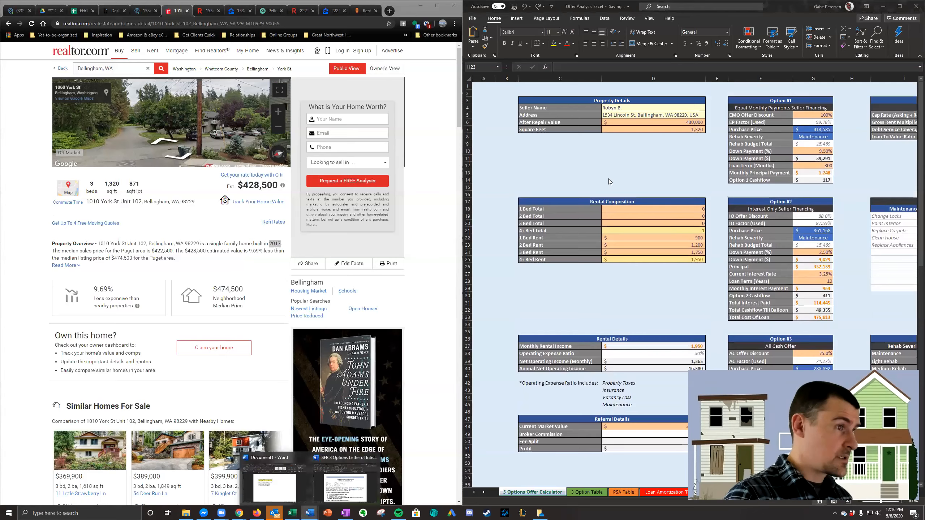
left_click(140, 11)
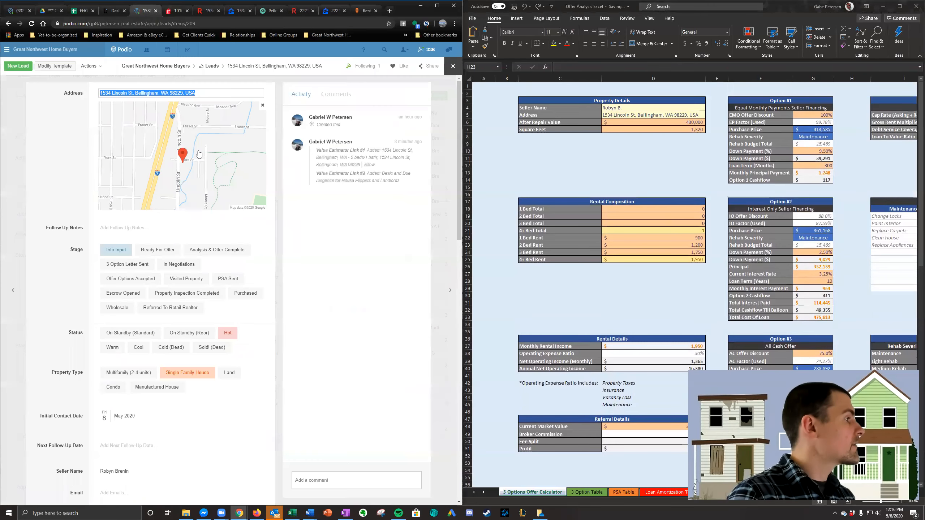
triple_click(197, 93)
key("ctrl+c")
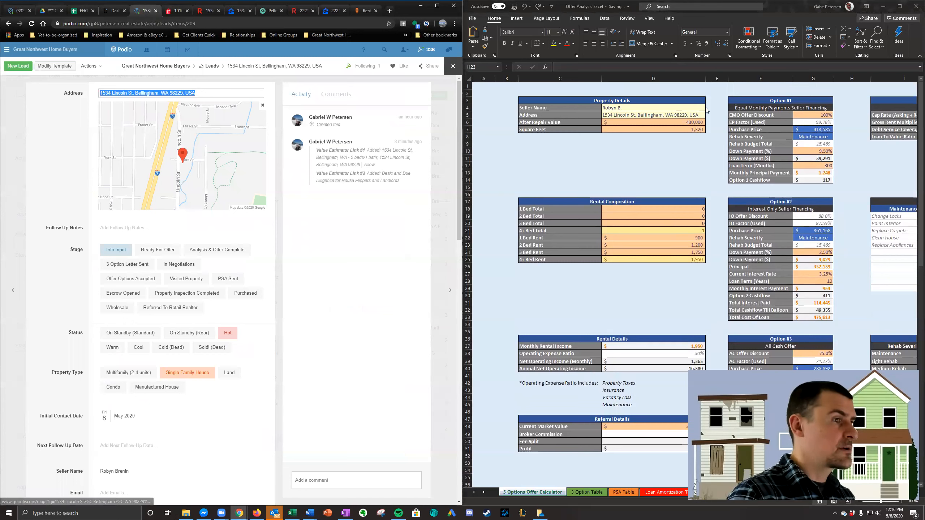
left_click(678, 118)
key("ctrl+v")
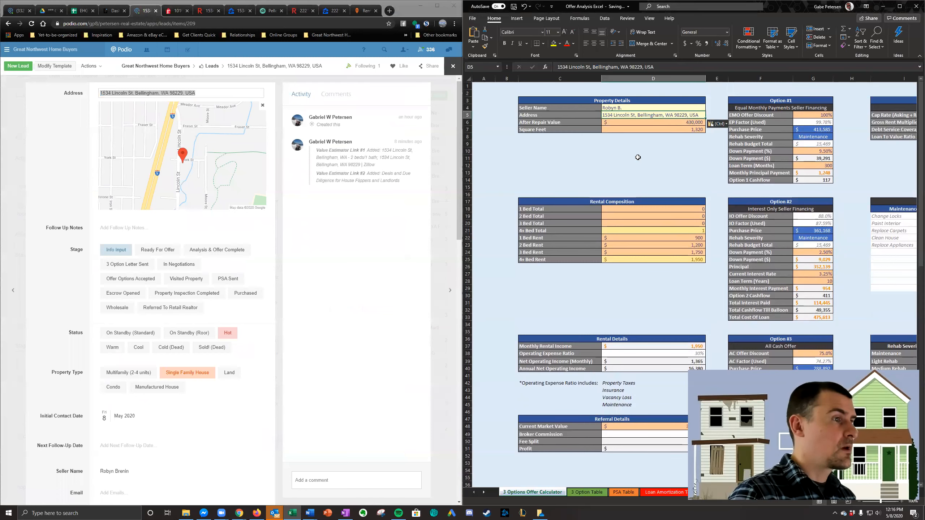
left_click(617, 177)
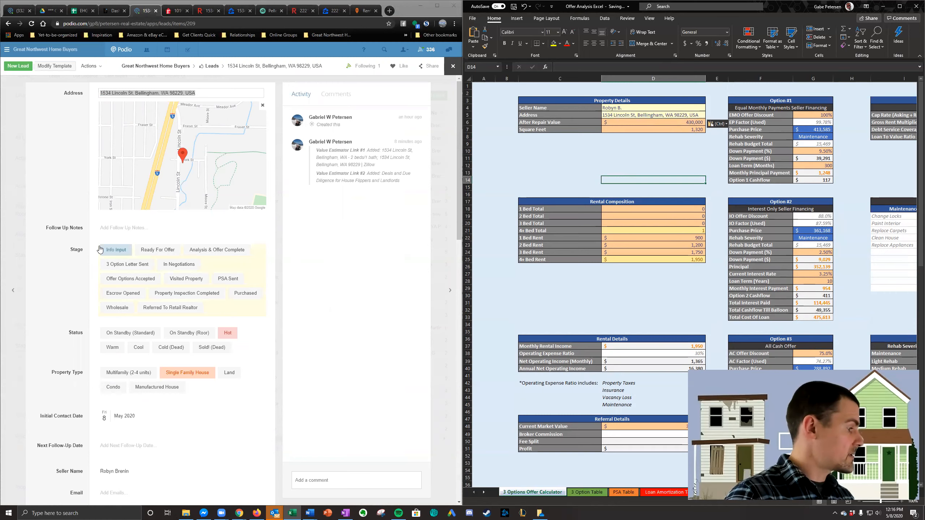
- Open the York St lead record in Podio and copy its address into the Excel calculator's Address cell
left_click(27, 155)
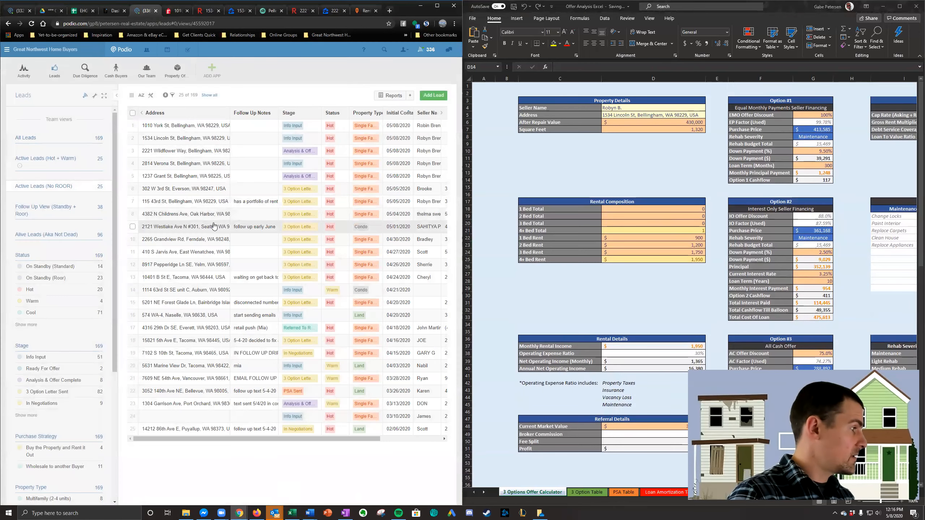
left_click(205, 133)
triple_click(210, 93)
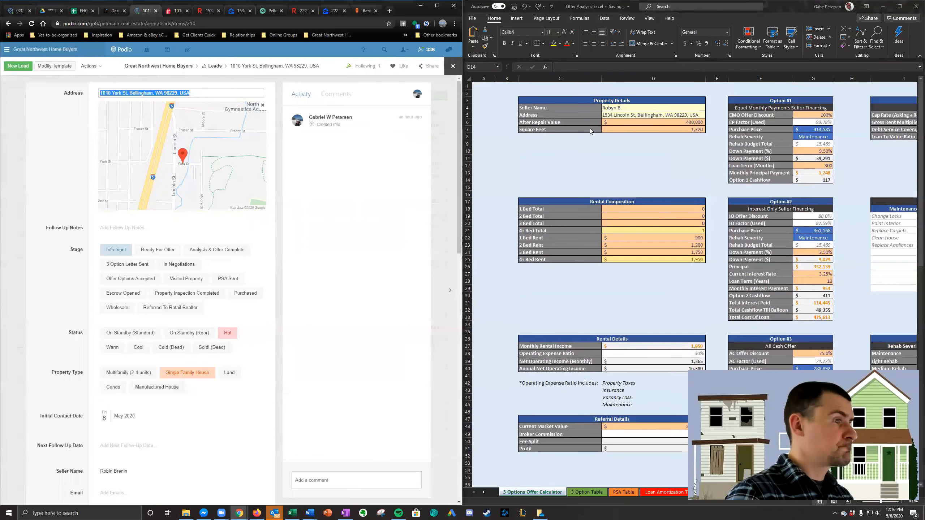
left_click(649, 114)
key("ctrl+v")
left_click(665, 160)
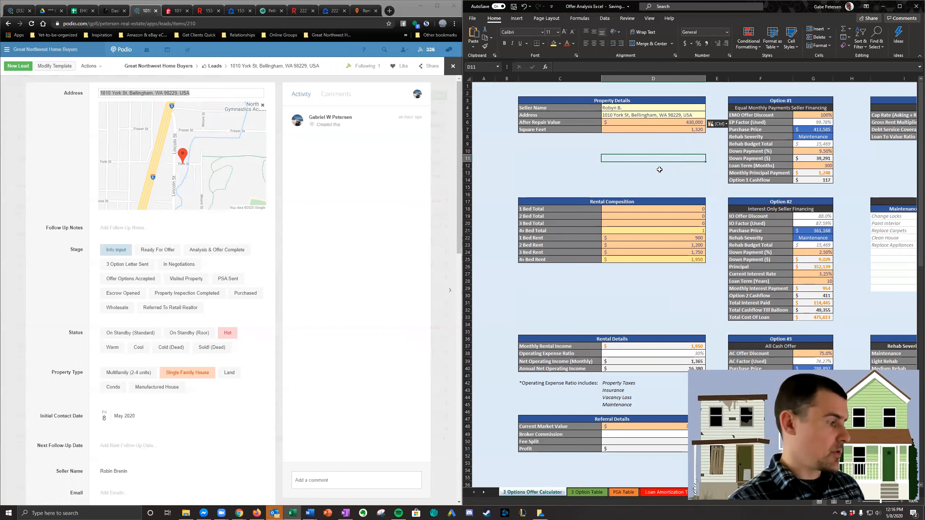
left_click(657, 187)
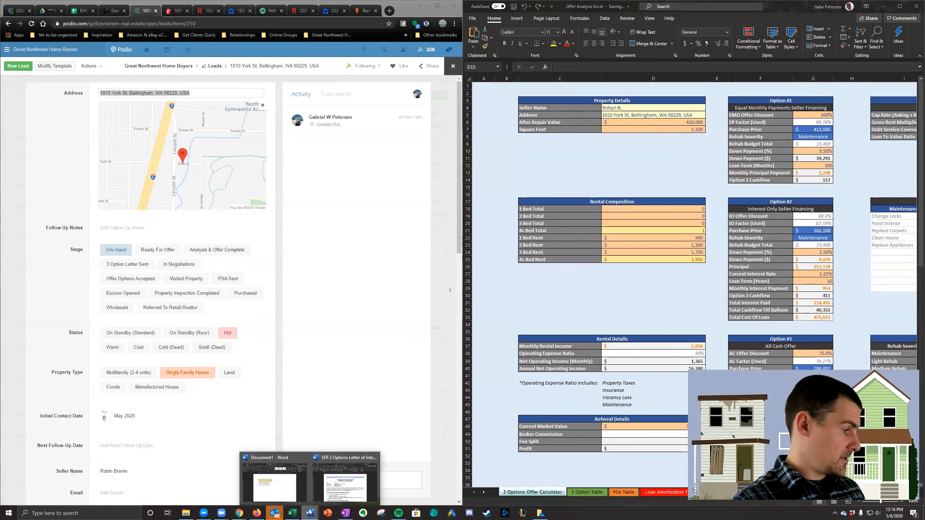
- Switch to the SFR 3 Options Letter of Intent template in Word and merge the current record into a new document
left_click(337, 485)
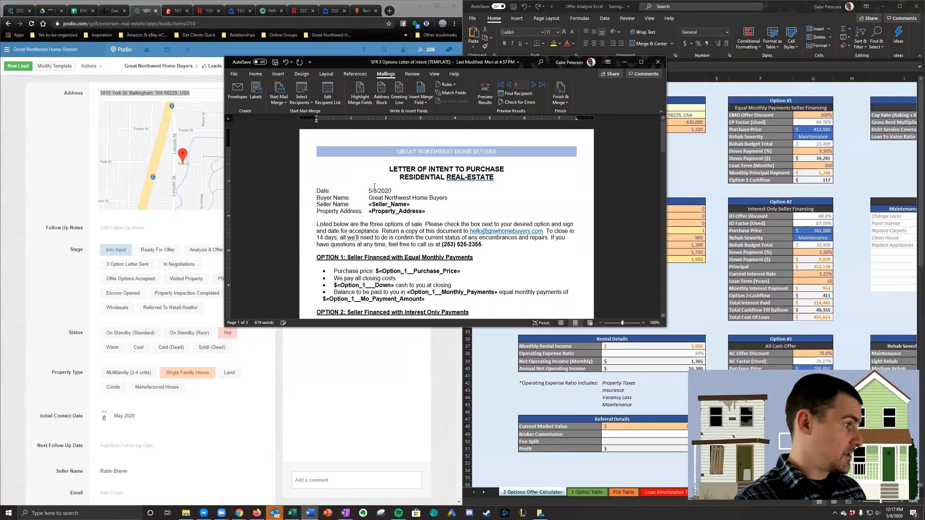
left_click(561, 99)
left_click(587, 116)
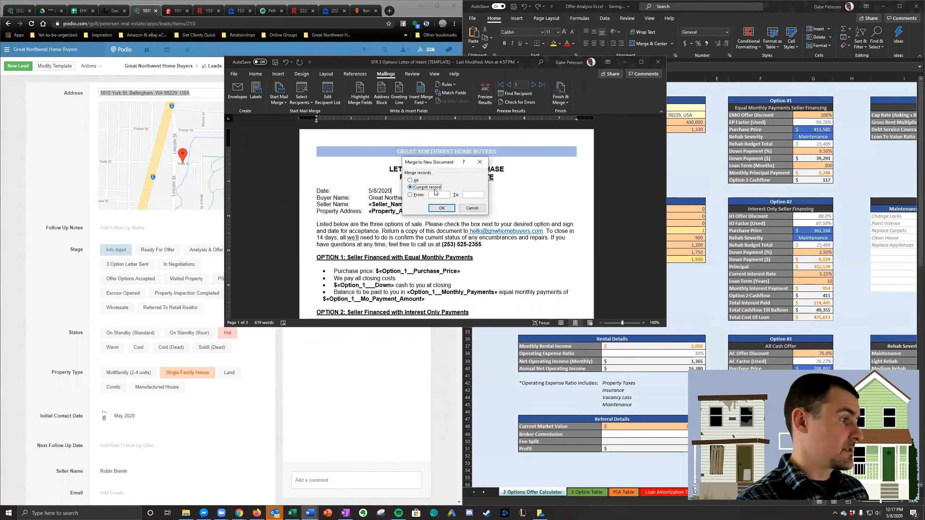
left_click(442, 208)
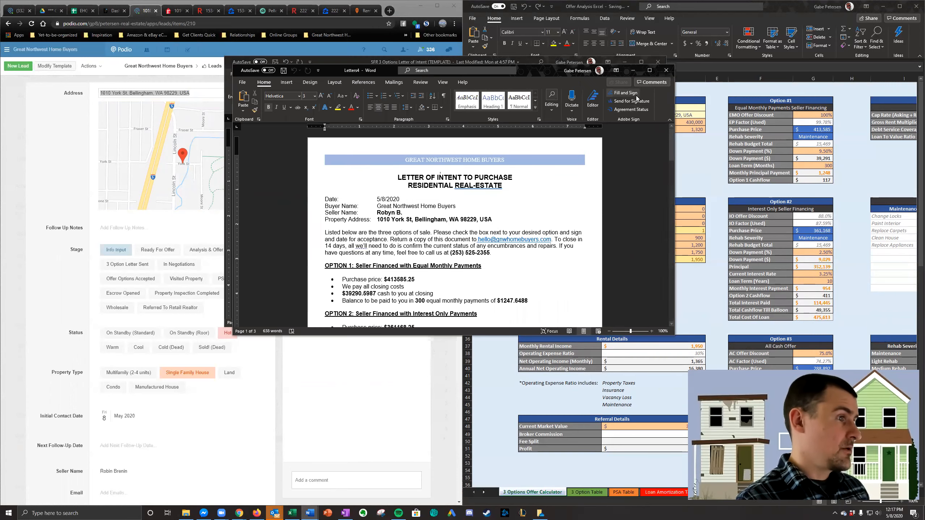
- Return to the letter template and merge the current record into two more individual documents
left_click(517, 58)
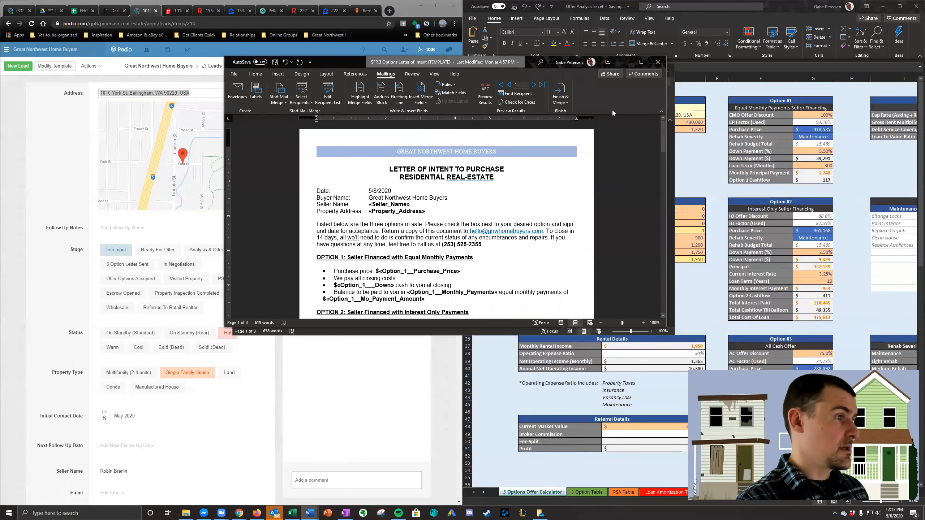
left_click(560, 98)
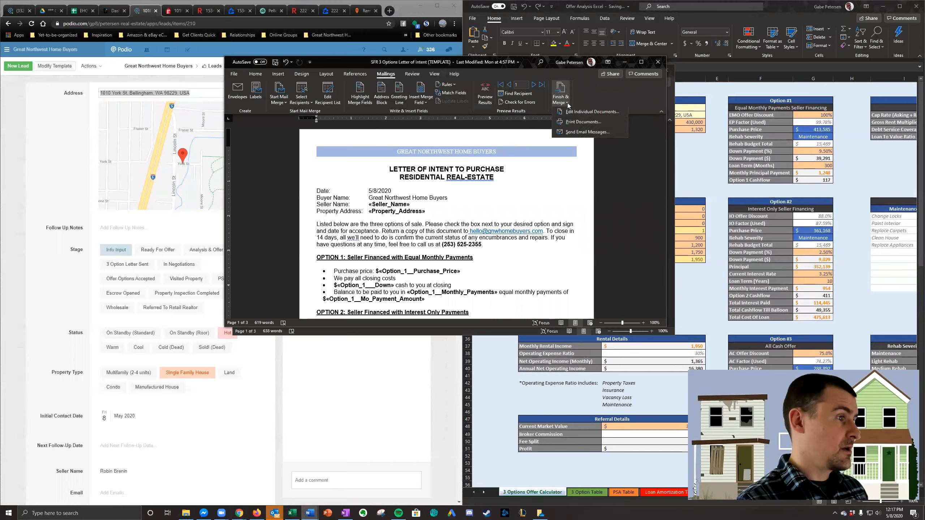
left_click(597, 113)
left_click(441, 208)
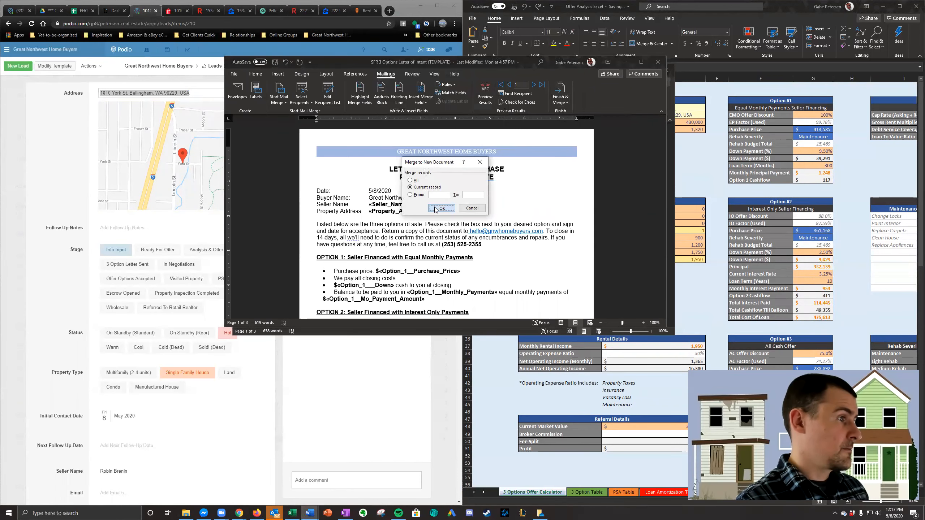
left_click(523, 59)
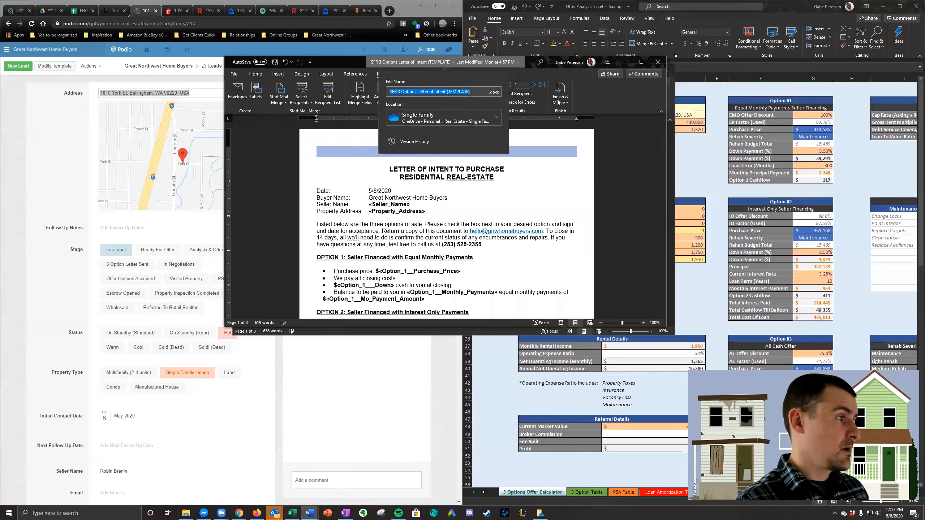
left_click(547, 142)
left_click(563, 98)
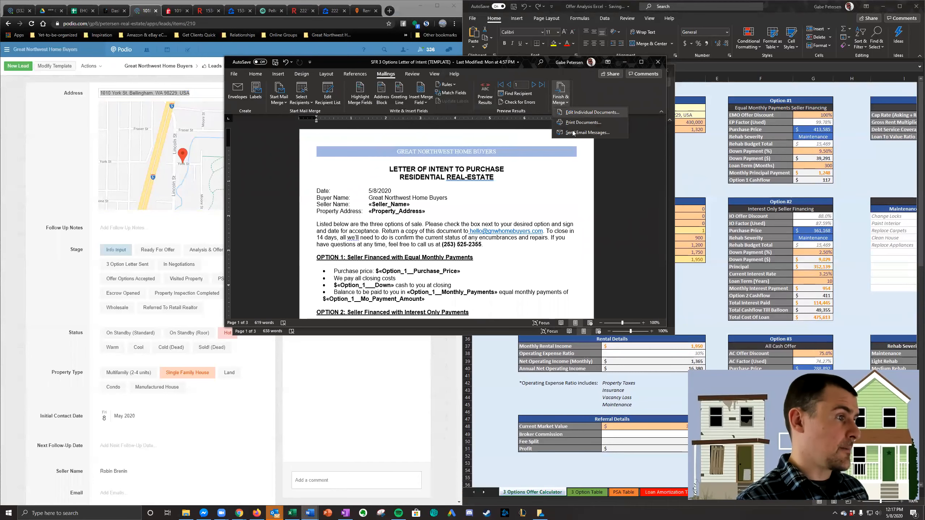
left_click(598, 113)
left_click(441, 208)
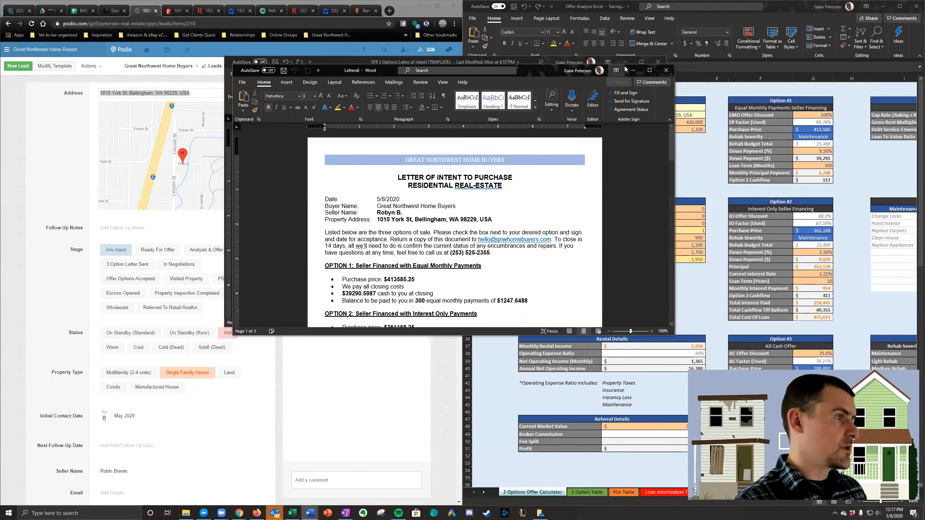
- Add unit #101 after the street name in the merged letter's Property Address line
left_click(415, 213)
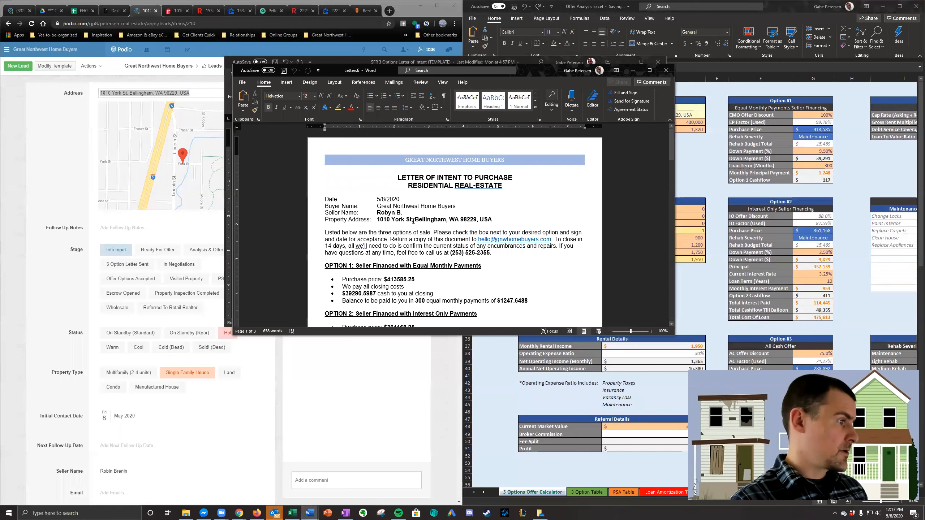
left_click(412, 219)
type("#10")
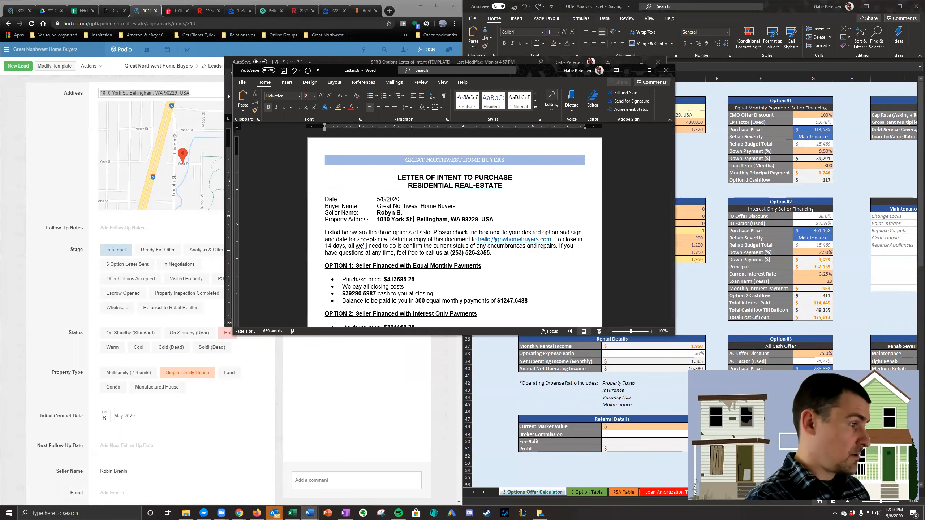
type("1")
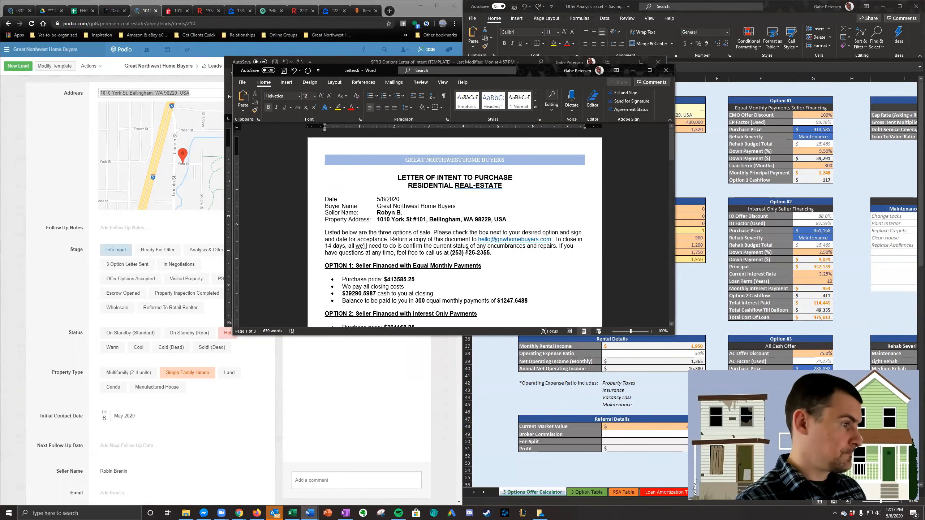
- Trim the decimals from Option 1's purchase price, cash at closing and monthly payment, leaving $413585, $39290 and $1247
scroll(423, 197, "down", 3)
left_click(422, 193)
key("BackSpace")
key("BackSpace")
key("BackSpace")
left_click(365, 207)
key("Delete")
key("Delete")
key("Delete")
key("Delete")
key("Delete")
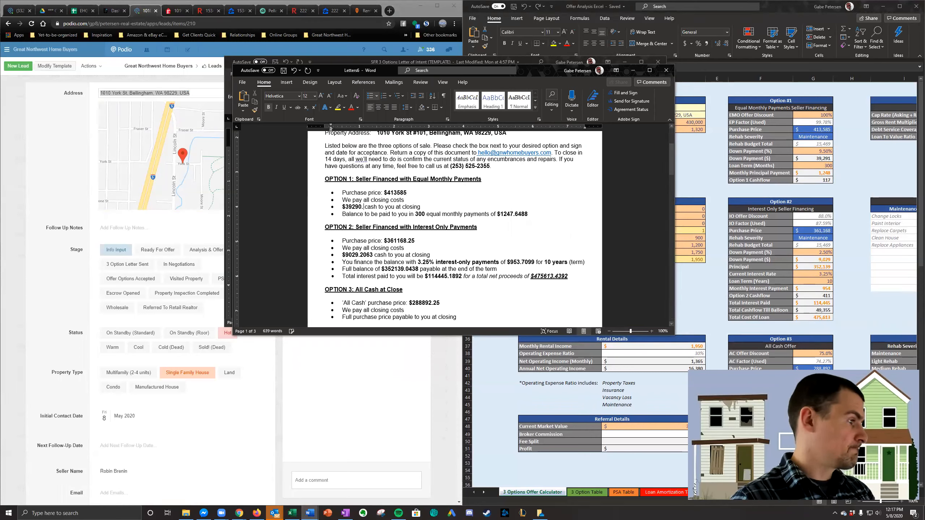
key("BackSpace")
key("BackSpace")
key("BackSpace")
key("BackSpace")
key("BackSpace")
- Trim the decimals from Option 2's purchase price and cash at closing, leaving $361168 and $9029
left_click(419, 241)
key("BackSpace")
key("BackSpace")
key("BackSpace")
left_click(365, 256)
key("Delete")
key("Delete")
key("Delete")
key("BackSpace")
key("BackSpace")
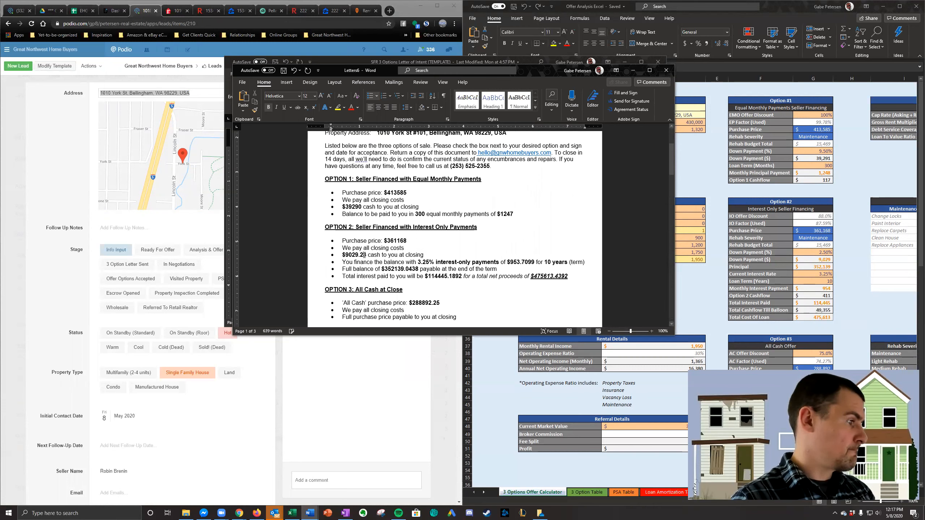
- Trim the decimals from Option 2's full balance and interest-only payment, leaving $352139 and $953
left_click(411, 269)
key("Delete")
key("Delete")
key("Delete")
key("BackSpace")
key("BackSpace")
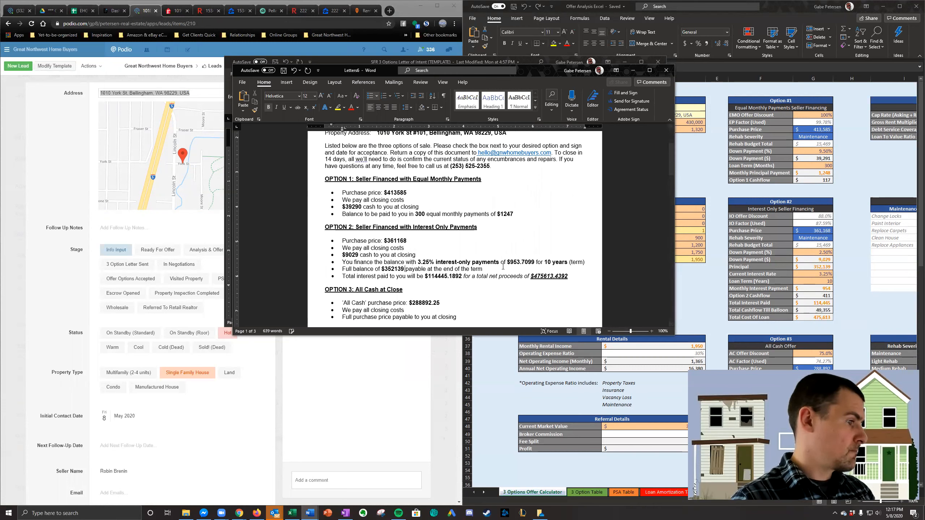
left_click(528, 262)
key("Delete")
key("Delete")
key("BackSpace")
key("BackSpace")
key("BackSpace")
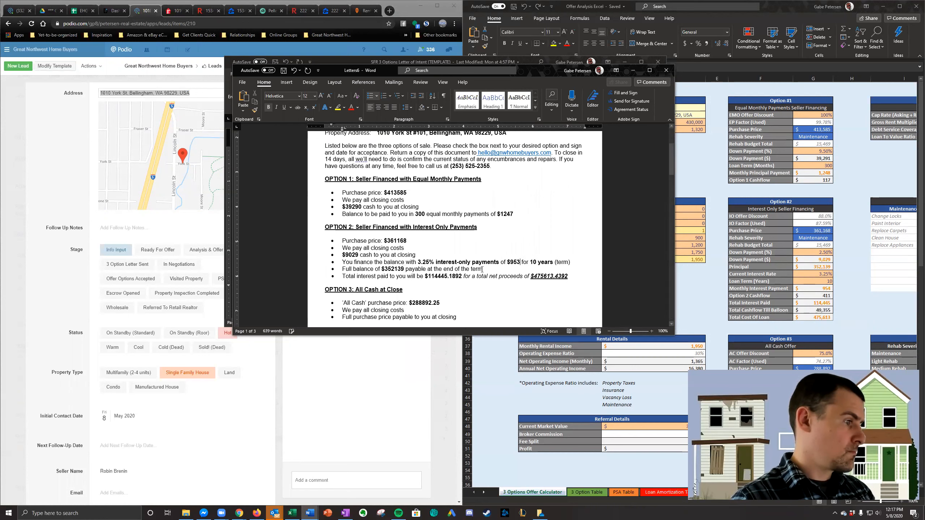
- Trim the decimals from Option 2's total interest paid and total net proceeds, leaving $114445 and $475613
left_click(455, 276)
key("Delete")
key("Delete")
key("BackSpace")
key("BackSpace")
key("BackSpace")
left_click(542, 276)
key("Delete")
key("Delete")
key("Delete")
key("Delete")
key("BackSpace")
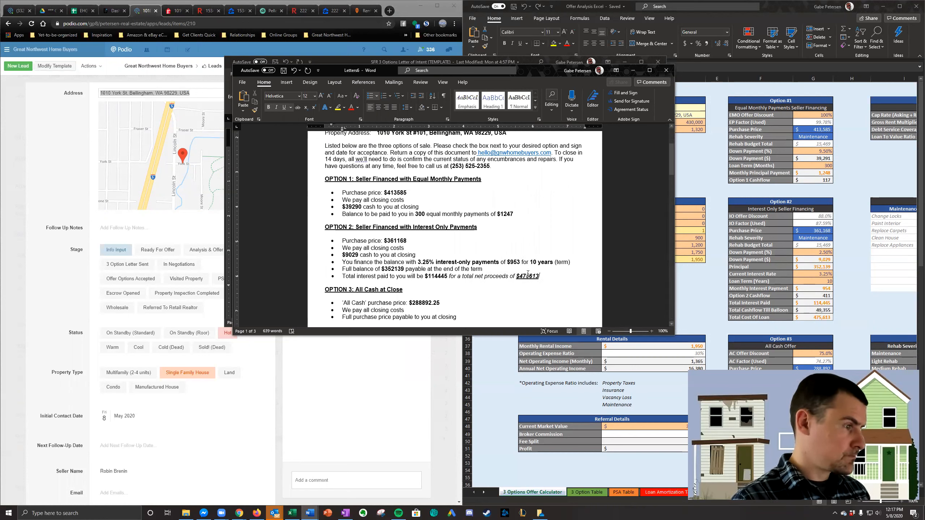
- Insert thousands separators in Option 2's net proceeds, total interest, full balance, cash at closing and purchase price
left_click(529, 277)
type(",")
left_click(437, 277)
type(",")
left_click(394, 269)
type(",")
left_click(351, 255)
type(",,")
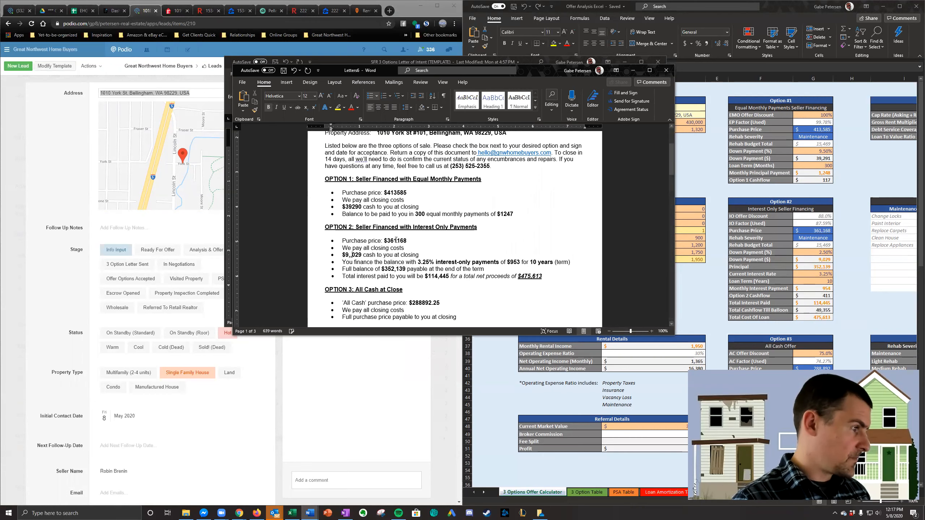
left_click(398, 241)
type(",")
- Insert thousands separators in Option 1's amounts, giving $413,585, $39,290 and $1,247
scroll(450, 243, "up", 1)
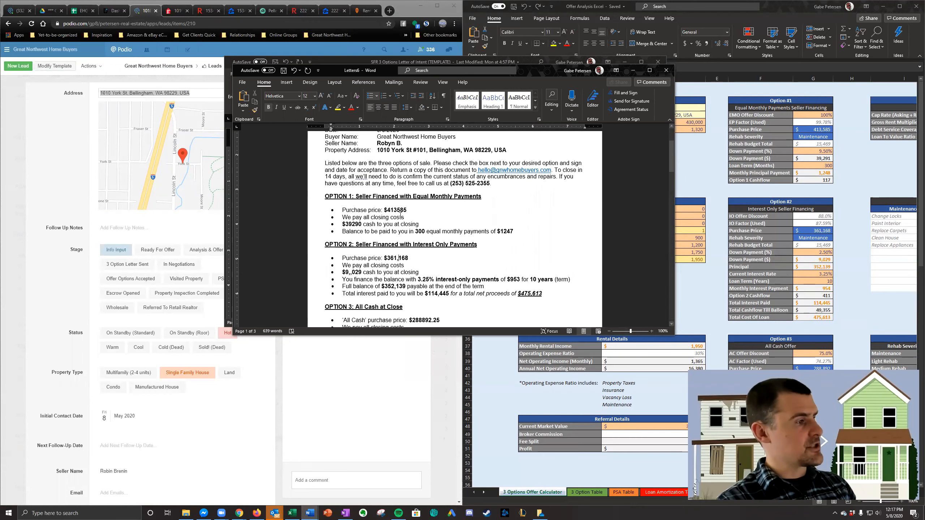
left_click(399, 210)
type(",")
left_click(353, 224)
type(",")
left_click(506, 231)
type(",")
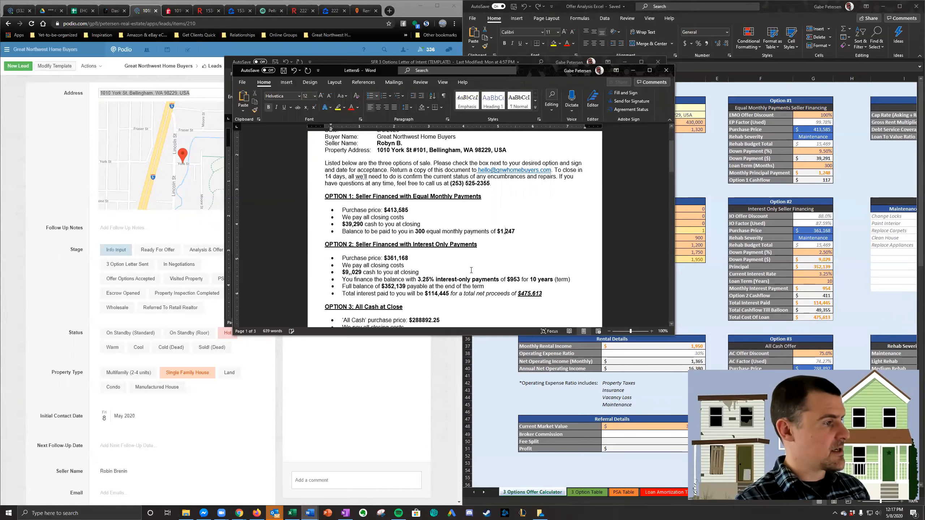
- Format Option 3's all cash purchase price as $288,892, without decimals and with a thousands separator
scroll(504, 232, "down", 4)
key("Delete")
key("Delete")
key("Delete")
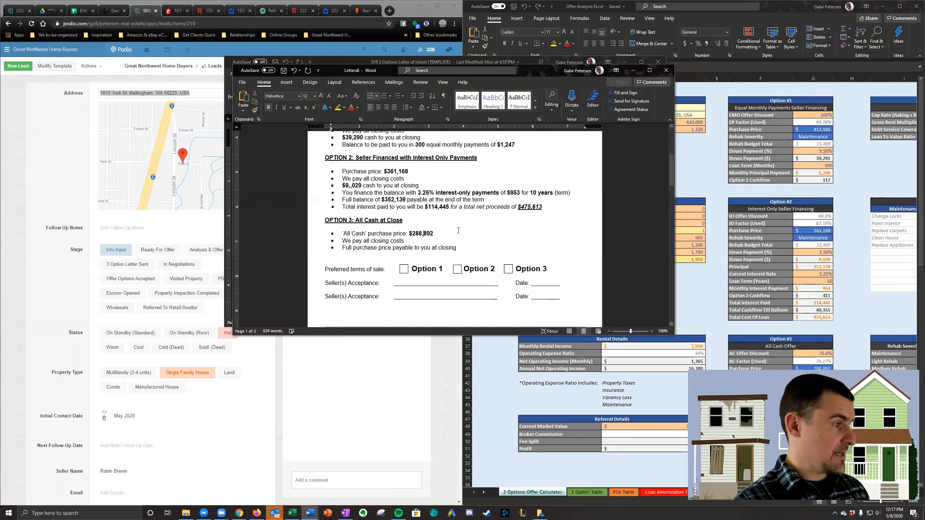
- Review the letter's three options, including Option 2's total interest and net proceeds line, and the explanations that follow
scroll(459, 230, "up", 3)
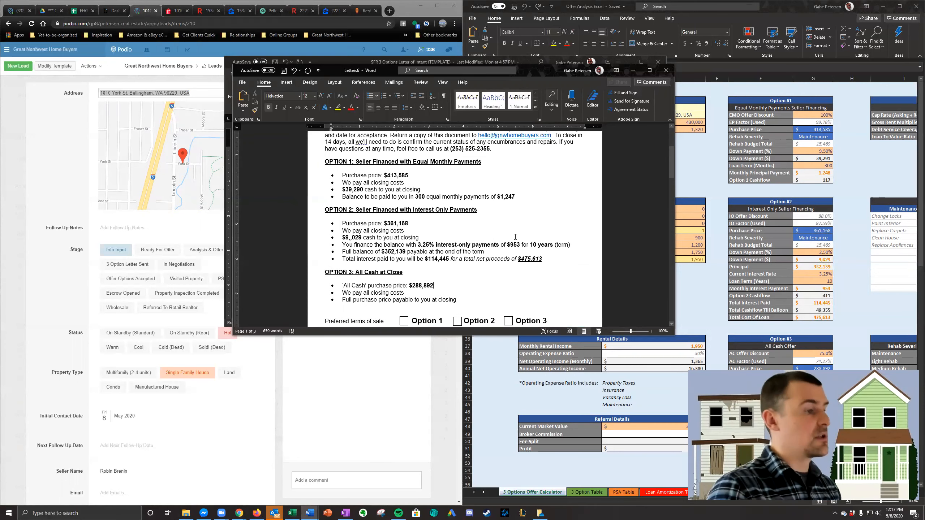
left_click_drag(548, 259, 314, 257)
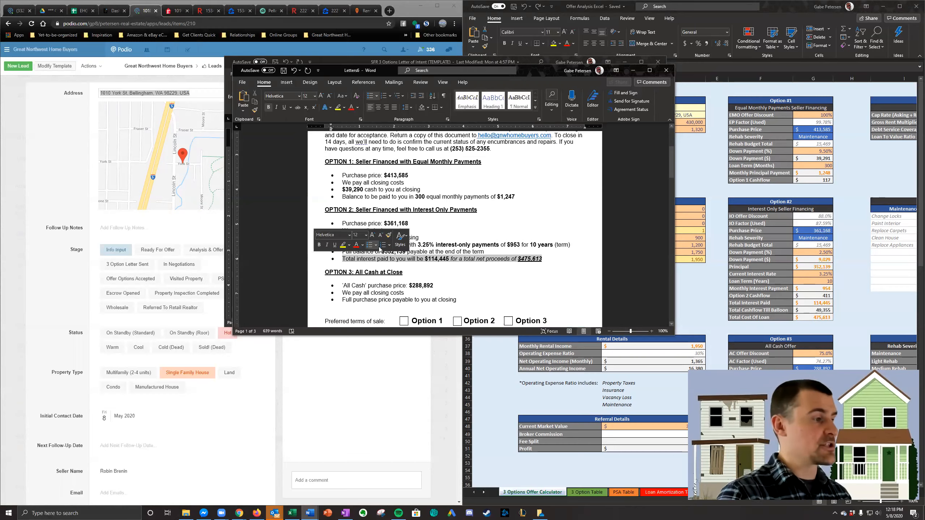
left_click(477, 226)
scroll(474, 248, "up", 1)
scroll(475, 252, "down", 15)
scroll(474, 251, "down", 5)
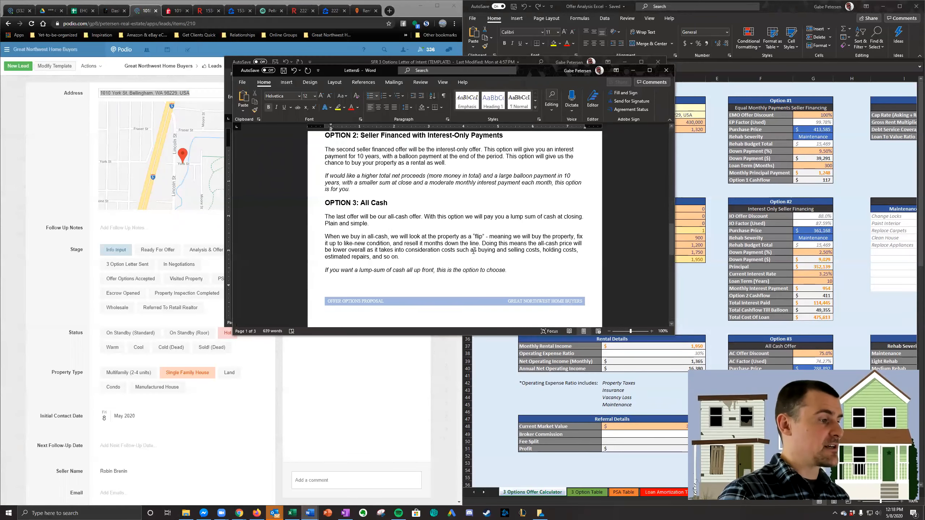
- Delete the extra third page at the end of the letter
scroll(474, 252, "down", 10)
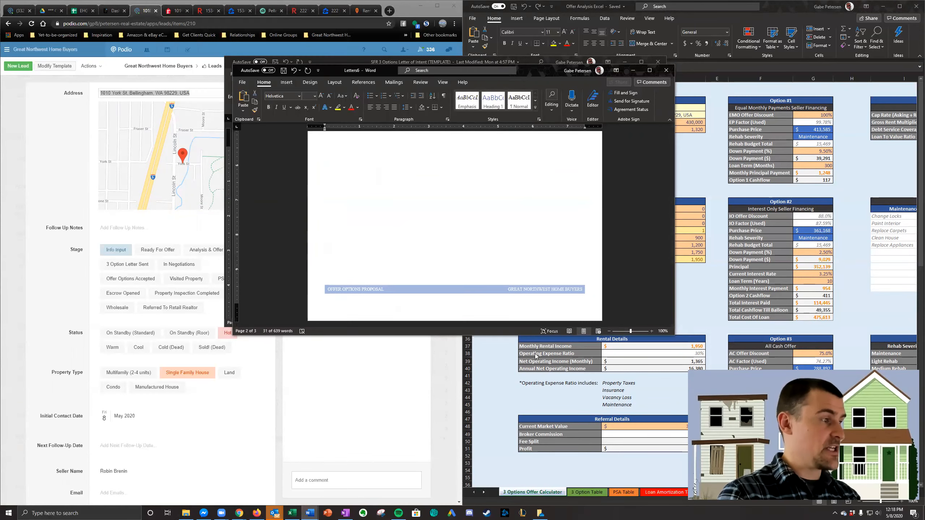
scroll(415, 223, "up", 10)
scroll(415, 224, "up", 3)
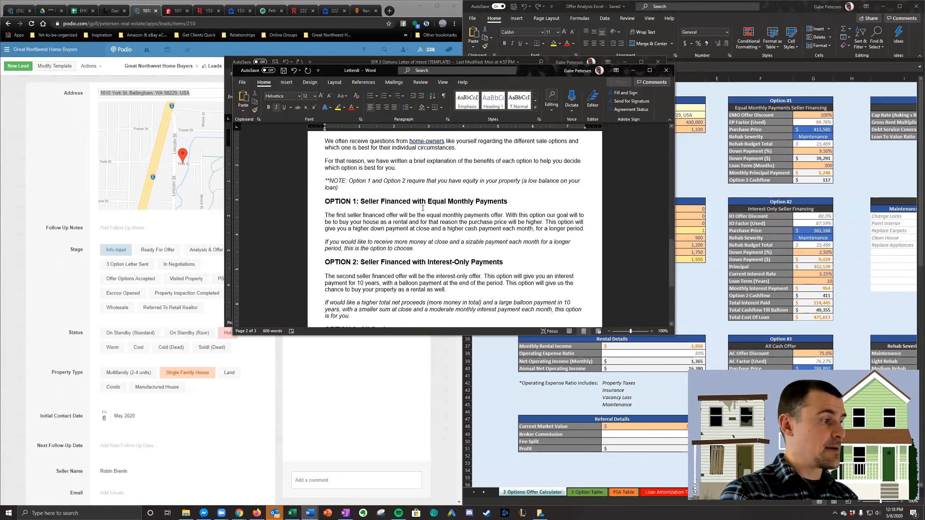
scroll(402, 159, "down", 3)
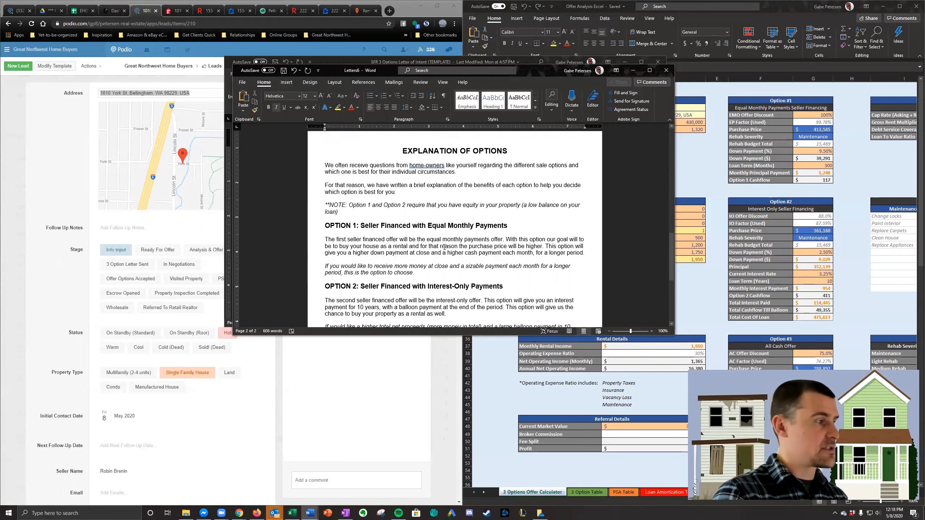
- Review the Option 1 and Option 2 explanations on the second page, and check the offer terms on the first page
left_click_drag(356, 185, 562, 190)
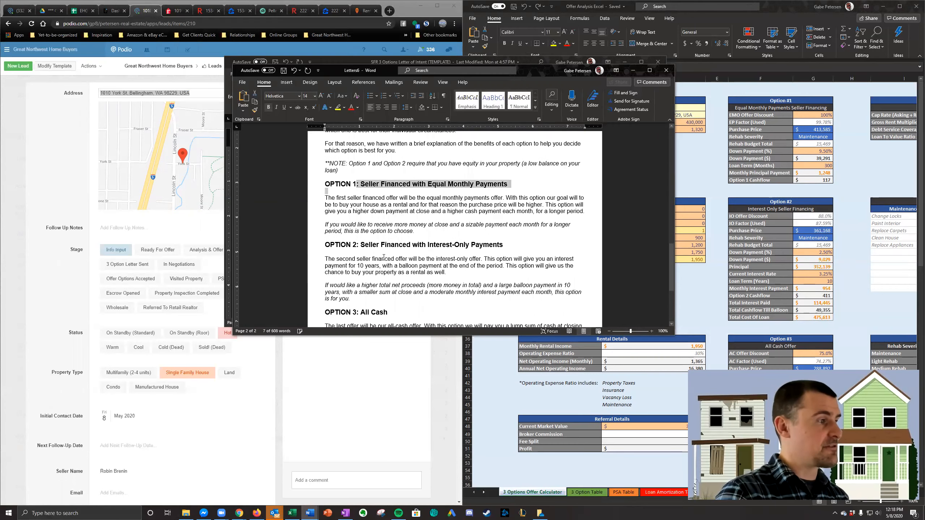
left_click_drag(371, 254, 570, 258)
scroll(517, 261, "down", 3)
scroll(418, 271, "up", 11)
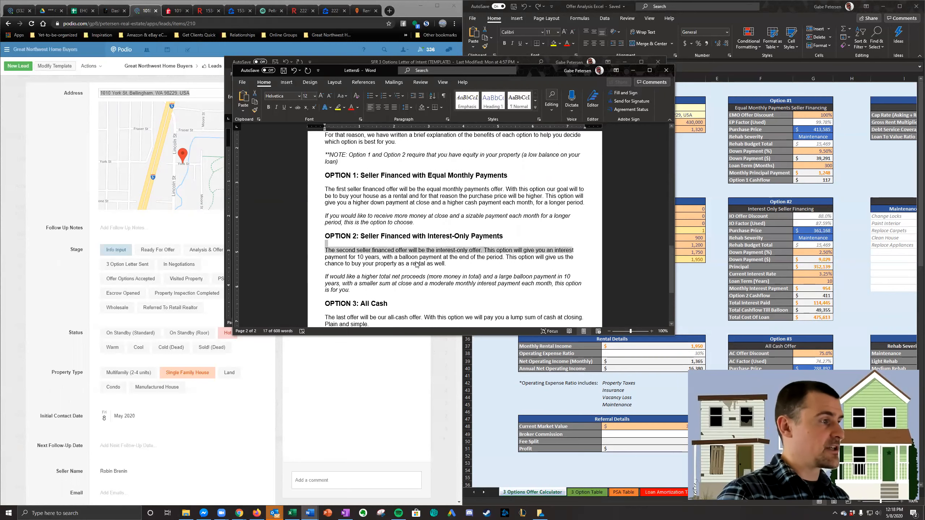
scroll(418, 271, "up", 8)
scroll(399, 254, "down", 3)
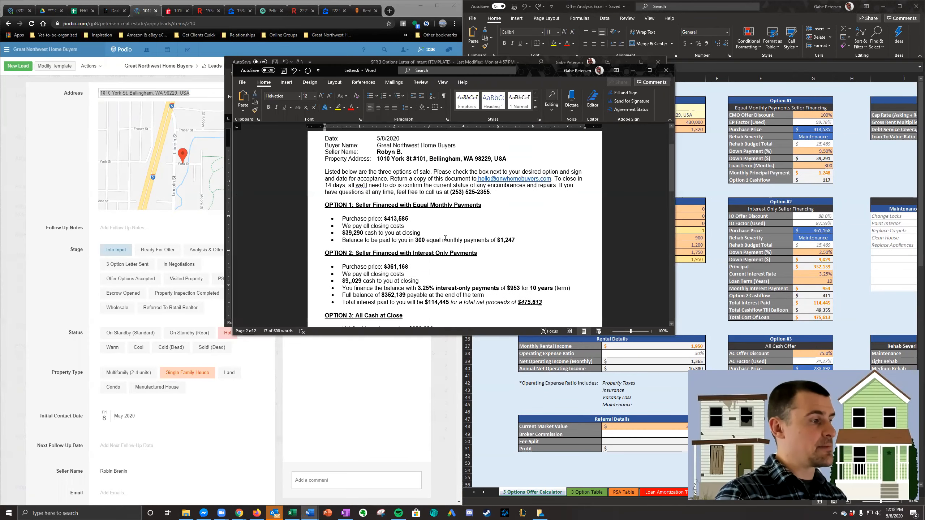
scroll(400, 254, "down", 1)
left_click(353, 211)
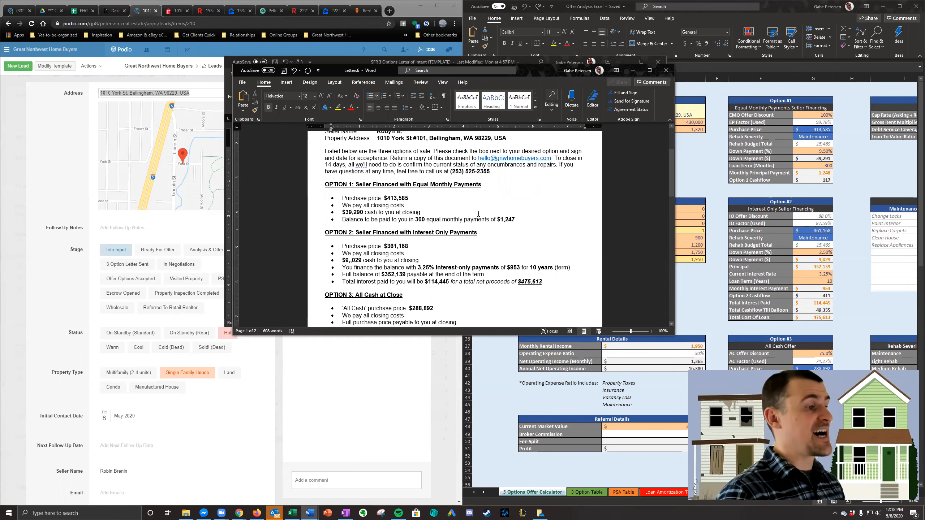
- Remove the duplicate comma from Option 2's cash at closing amount so it reads $9,029
double_click(524, 218)
double_click(419, 220)
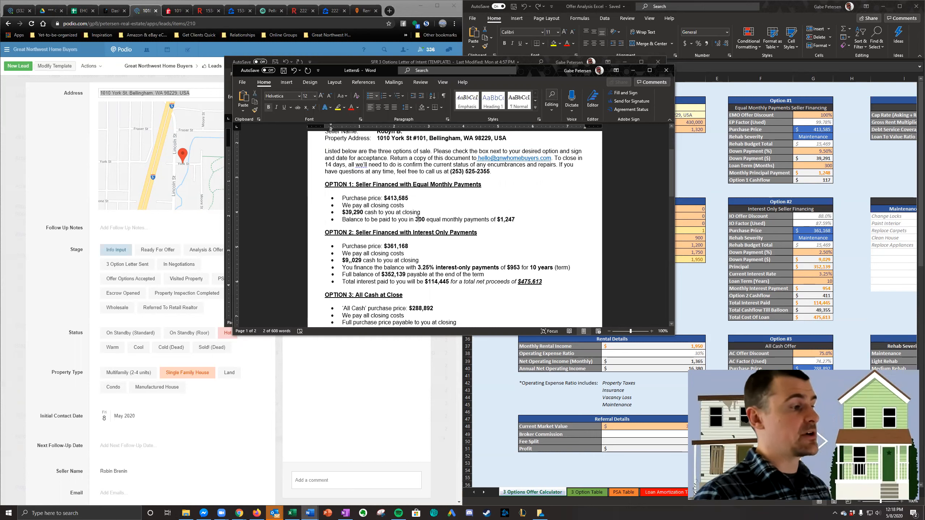
left_click(426, 219)
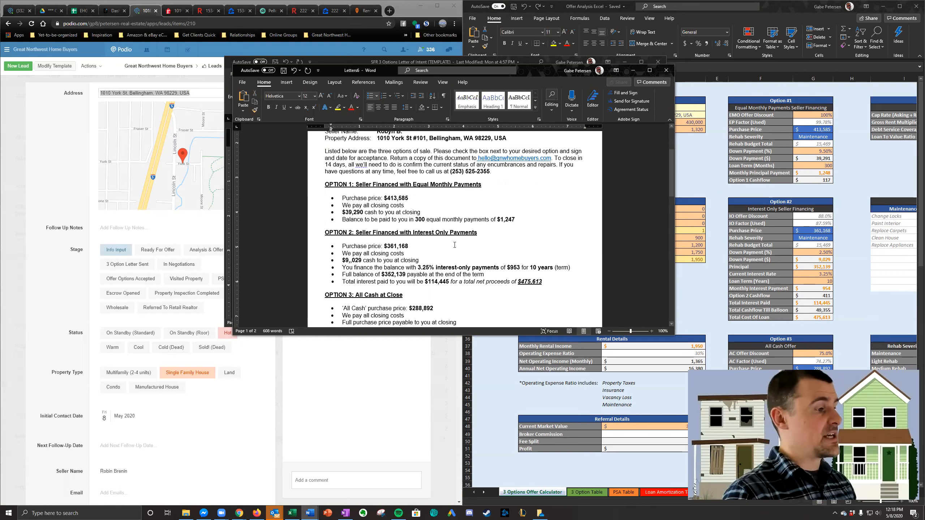
scroll(455, 245, "down", 1)
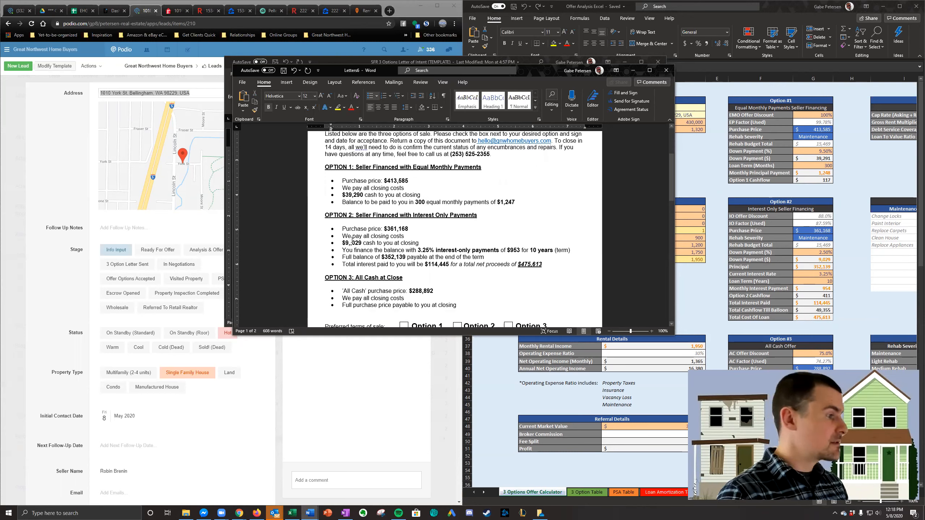
key("BackSpace")
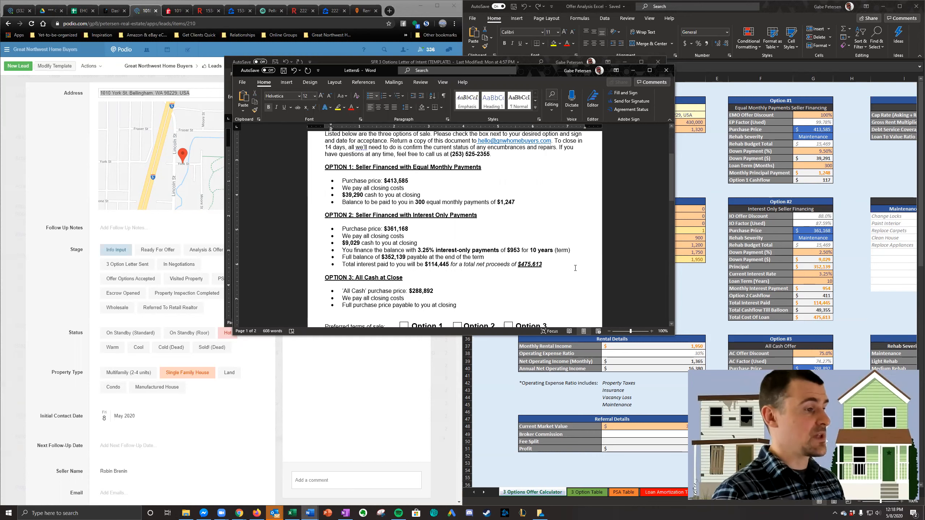
- Review Option 2's financing terms and Option 3's all cash terms in the letter
left_click_drag(481, 251, 341, 266)
left_click(420, 258)
left_click(497, 266)
scroll(497, 267, "down", 2)
left_click(444, 258)
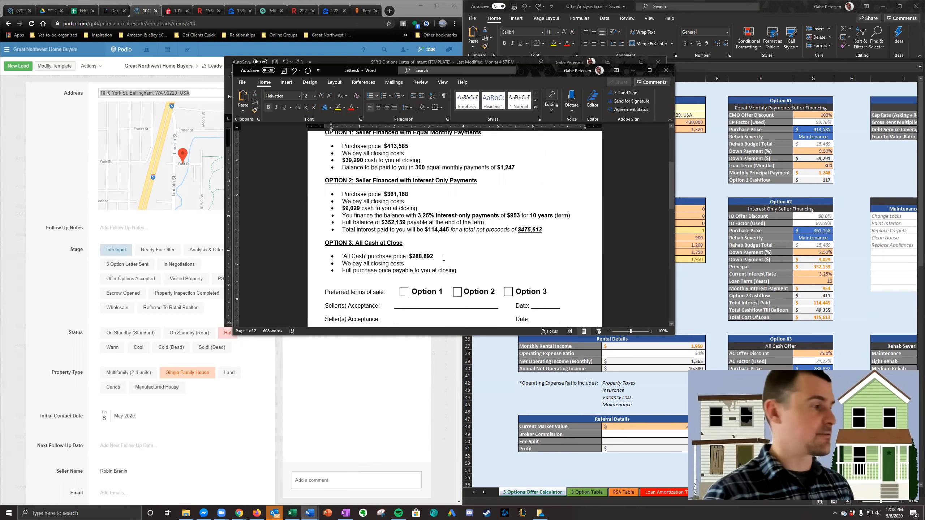
scroll(236, 148, "up", 8)
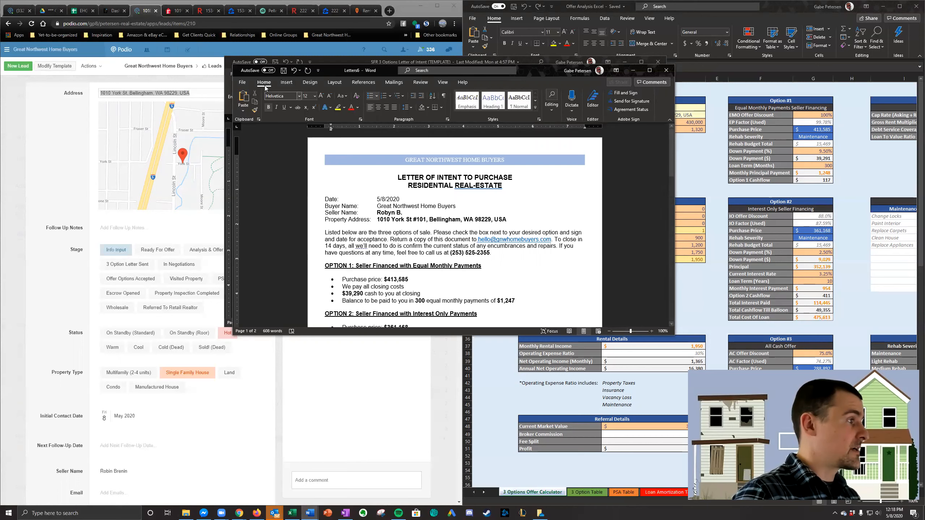
- Copy the full property address, including the unit number, from the letter's header
left_click(242, 82)
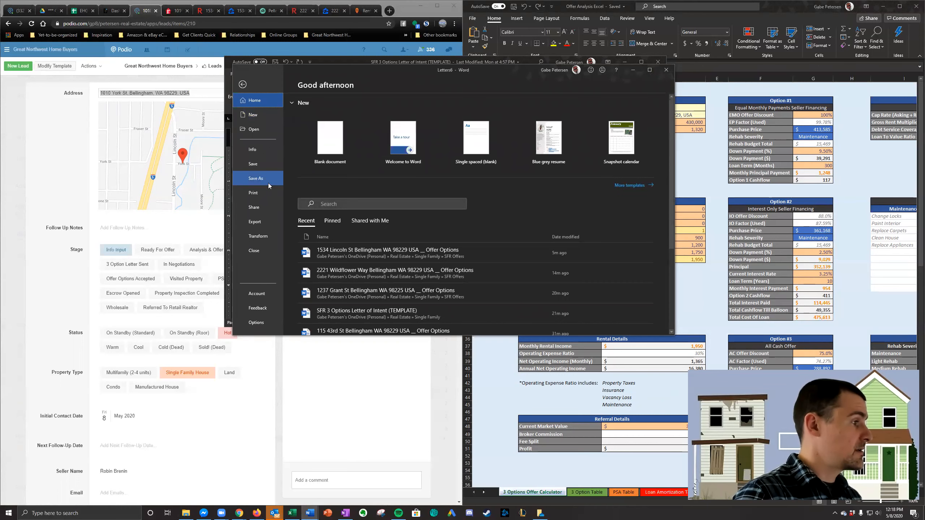
left_click(243, 85)
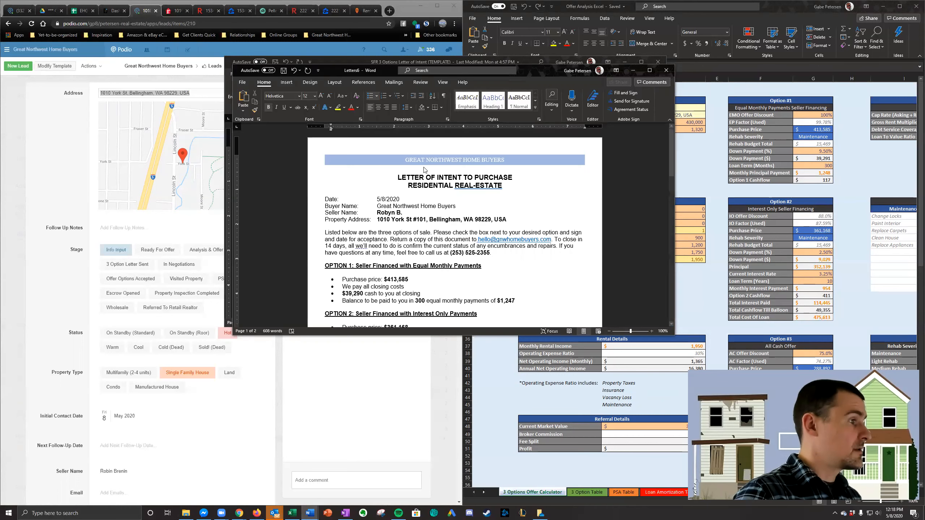
triple_click(426, 222)
left_click(451, 221)
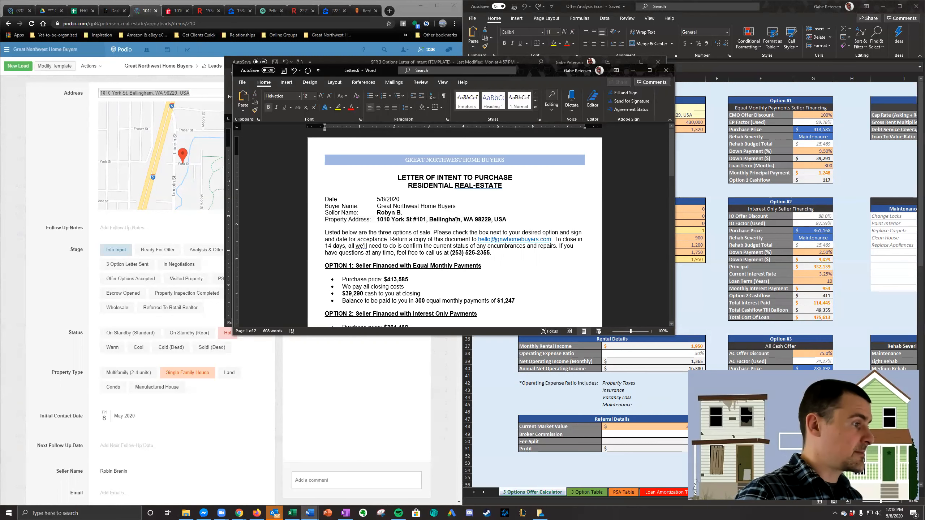
left_click_drag(507, 220, 384, 220)
left_click(443, 253)
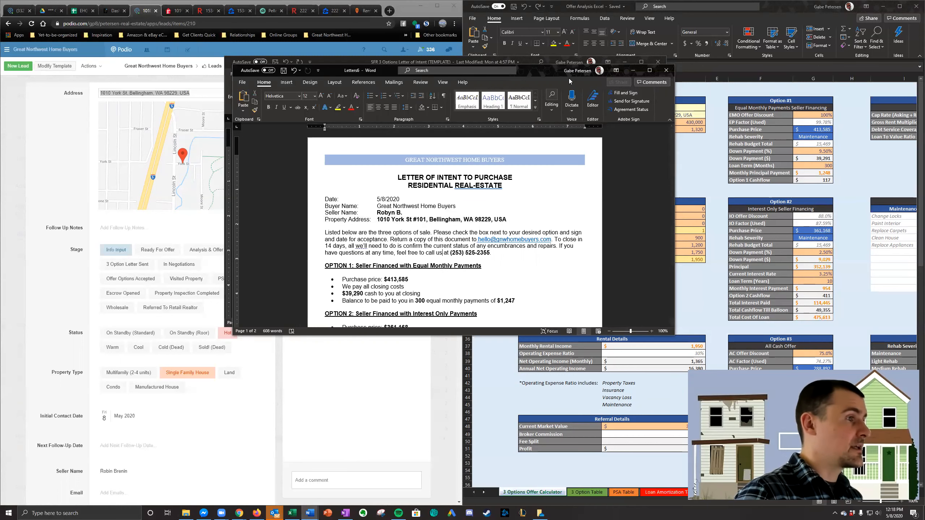
- Close the SFR 3 Options Letter of Intent template and the older Letters5 and Letters4 documents without saving, keeping the current letter open
left_click_drag(546, 73, 515, 203)
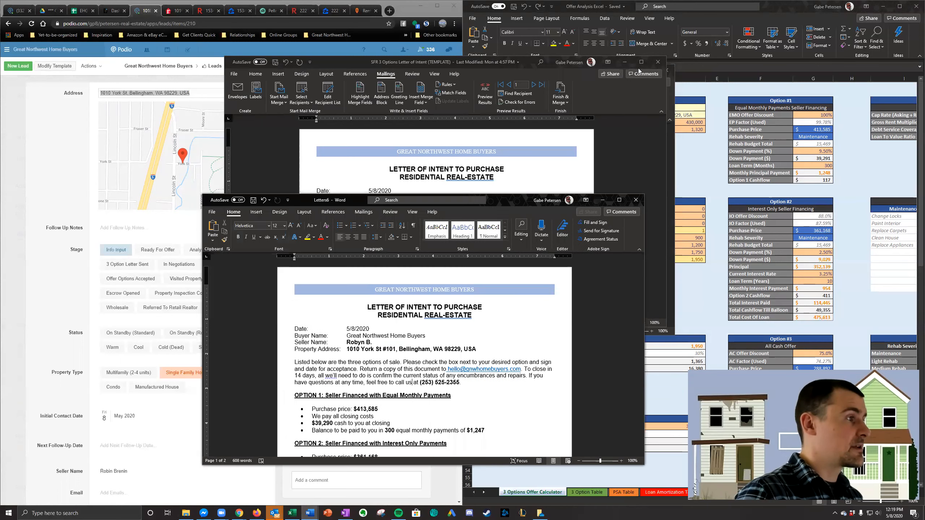
left_click(658, 62)
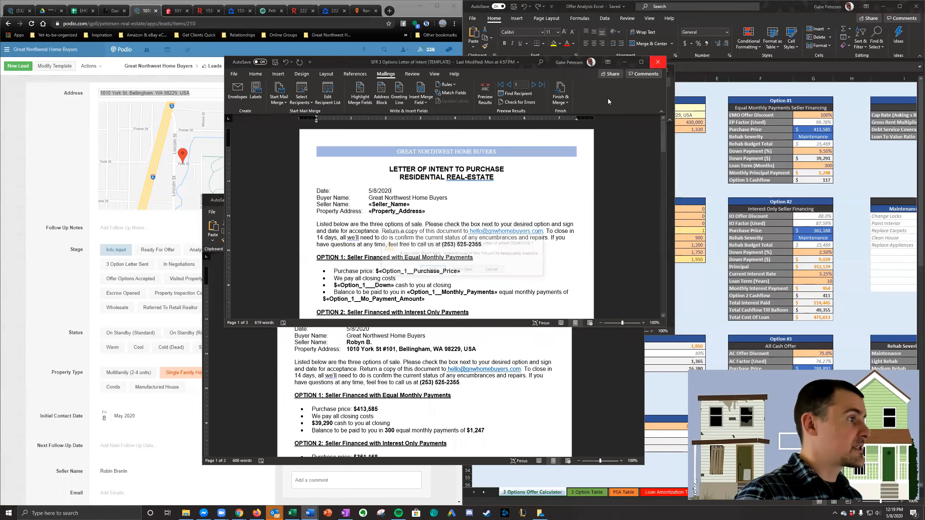
left_click(462, 270)
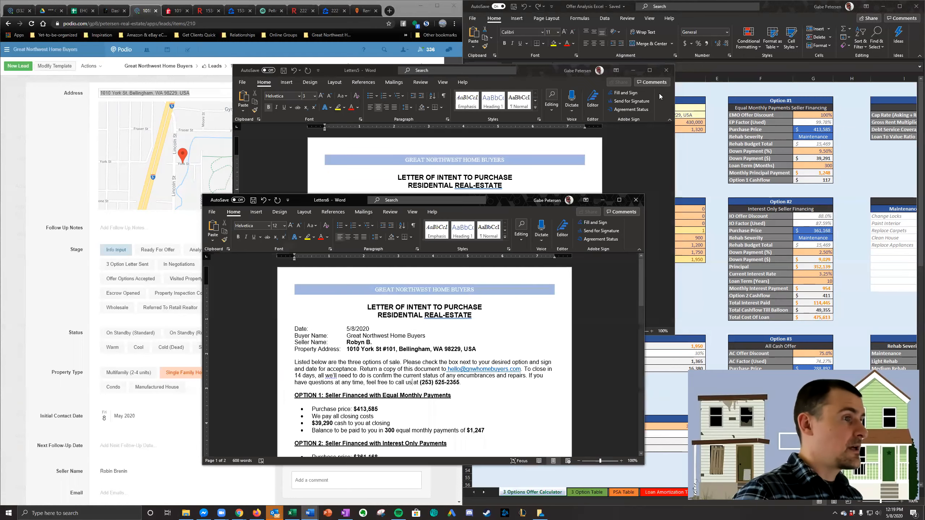
left_click(666, 70)
left_click(517, 253)
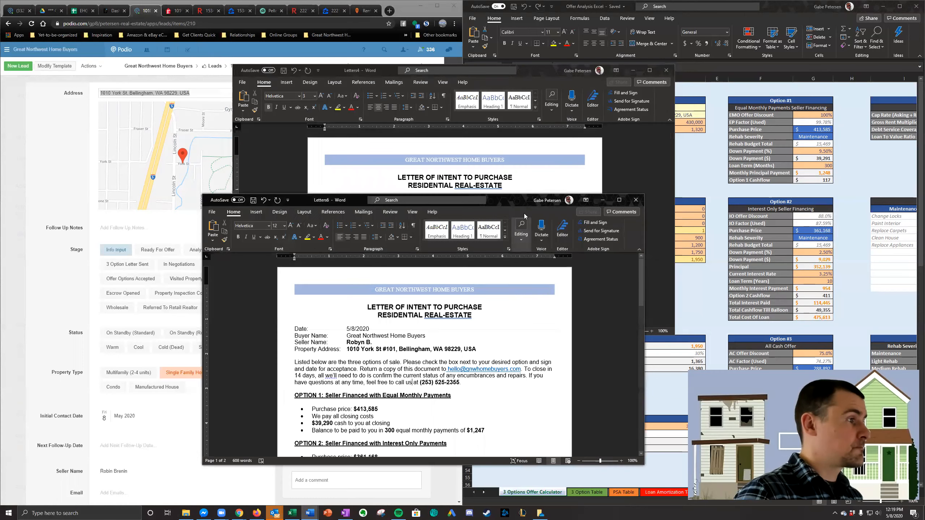
left_click(666, 70)
left_click(516, 254)
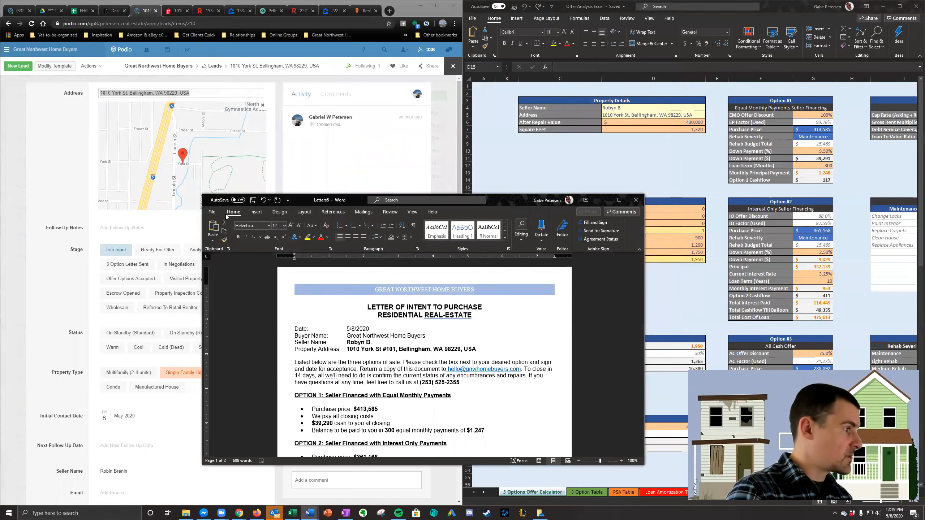
- Save the letter as a Word document in the SFR Offers folder, named with the property address, "Unit 101" and "__ Offer Options"
left_click(212, 212)
left_click(231, 308)
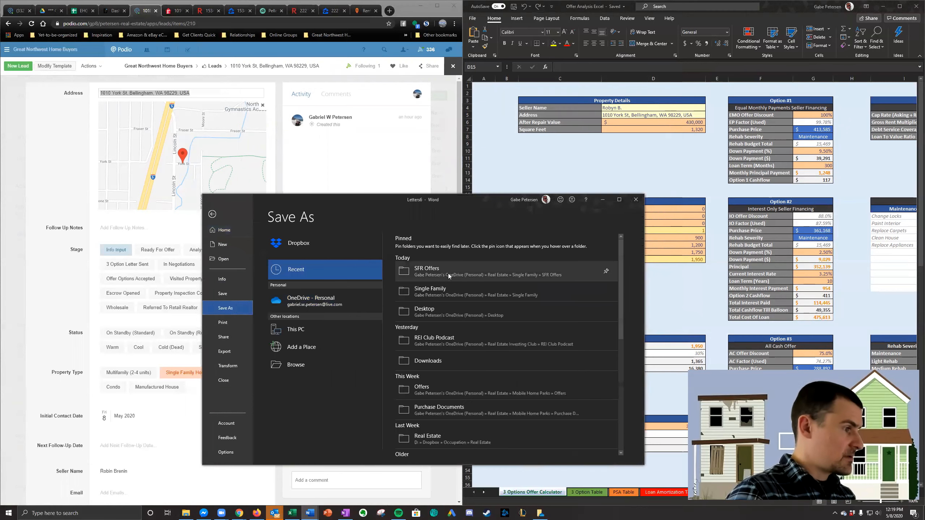
left_click(461, 271)
left_click(426, 249)
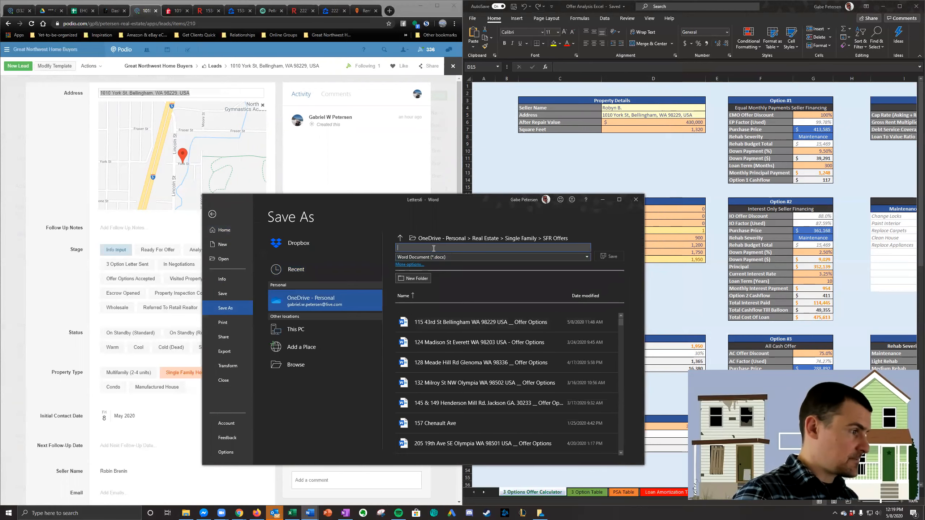
type("#101")
key("Delete")
key("BackSpace")
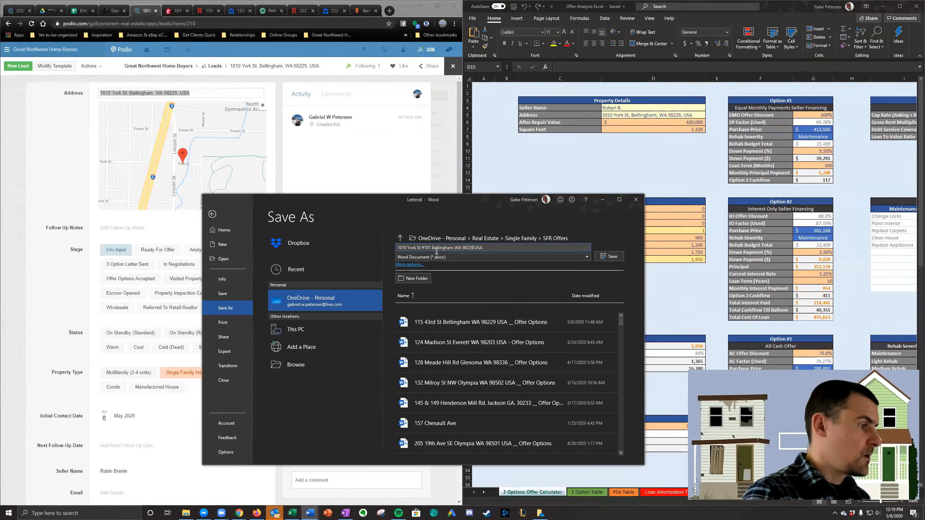
key("BackSpace")
type("Unit")
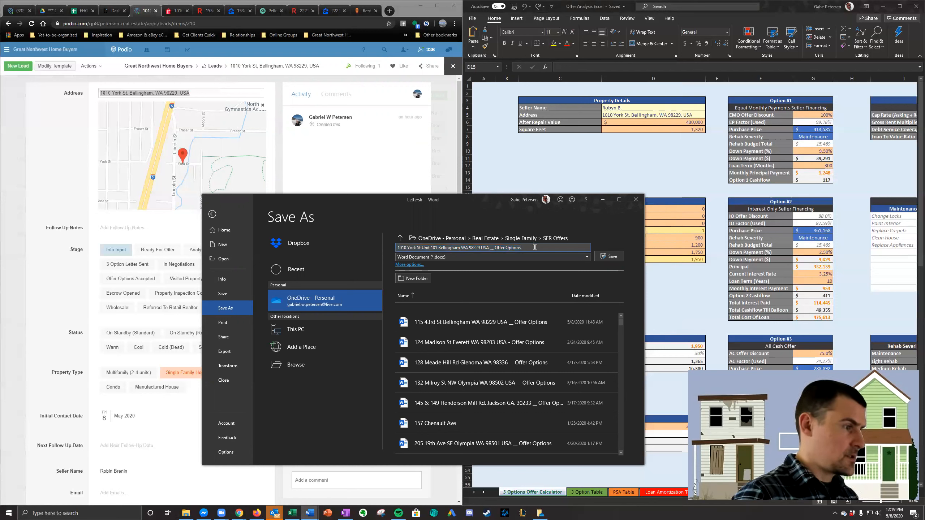
left_click(606, 257)
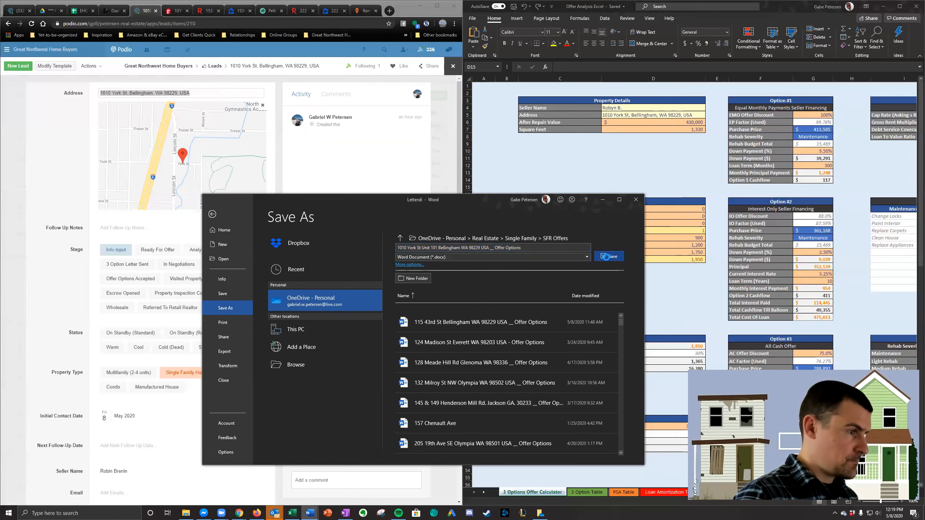
- Save a PDF copy of the Unit 101 letter in the SFR Offers folder, adding "PDF" to the end of the file name
left_click(212, 211)
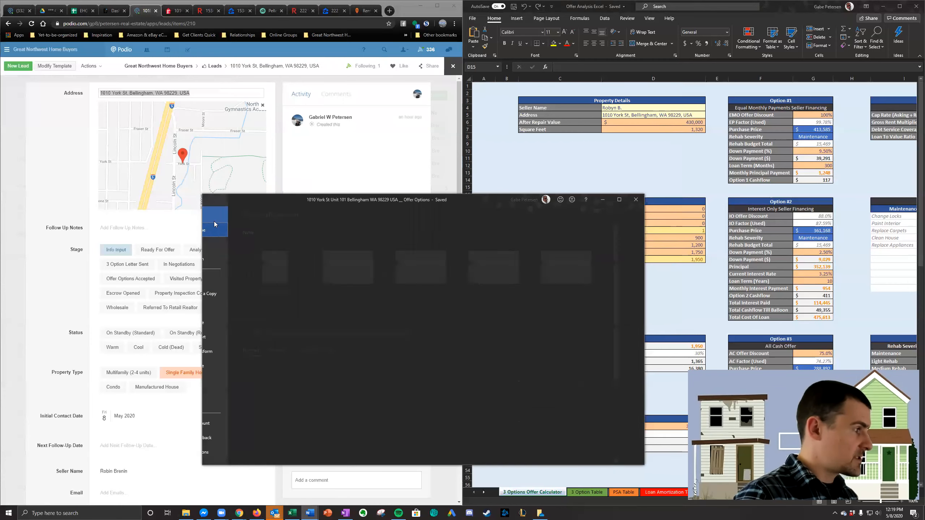
left_click(229, 294)
left_click(524, 250)
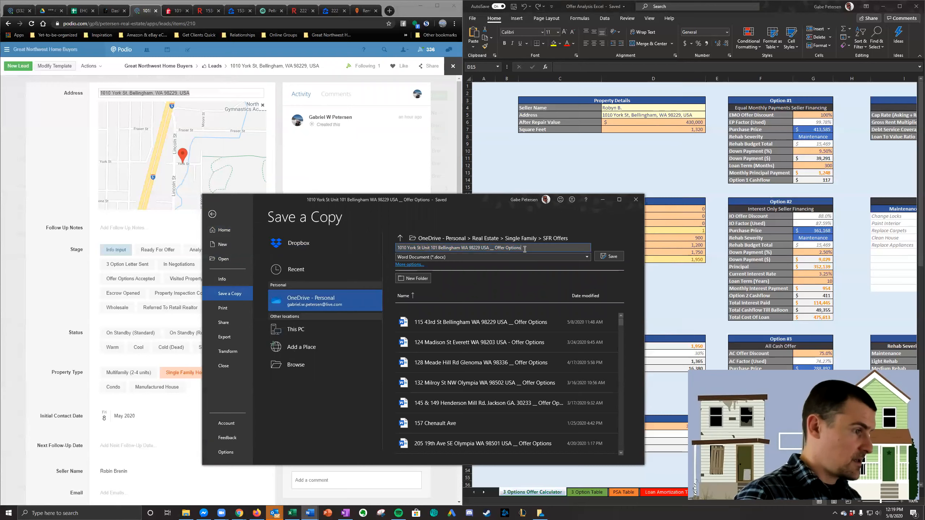
type("PDF")
left_click(527, 257)
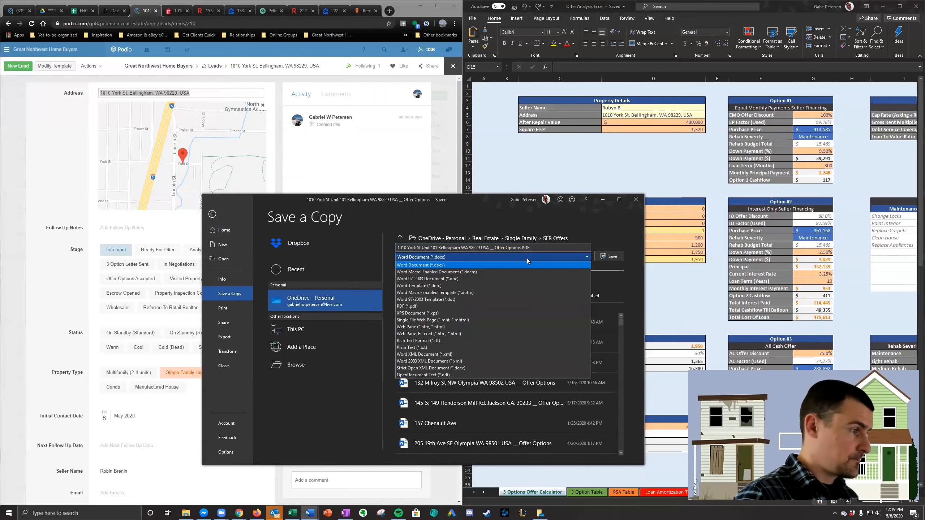
left_click(471, 307)
left_click(597, 257)
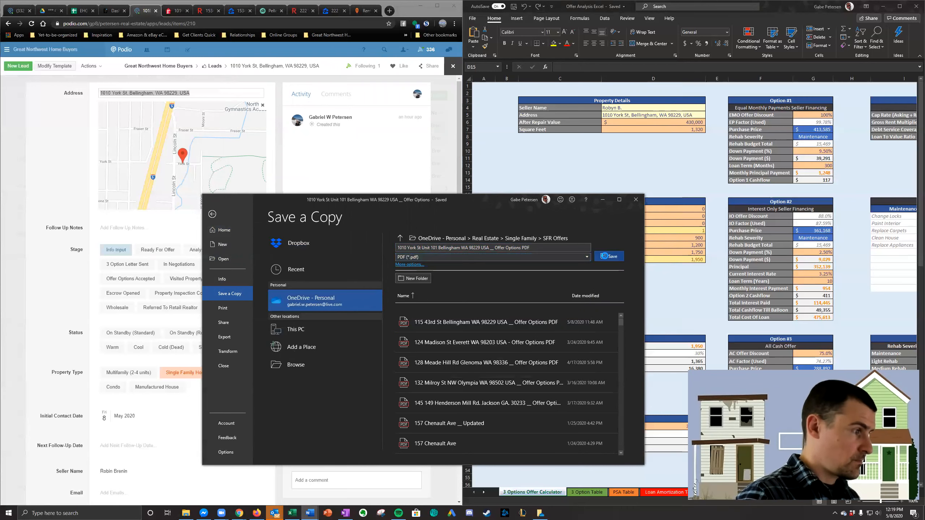
- Change the unit number in the letter's property address to #102 and check the rest of the letter
left_click(376, 11)
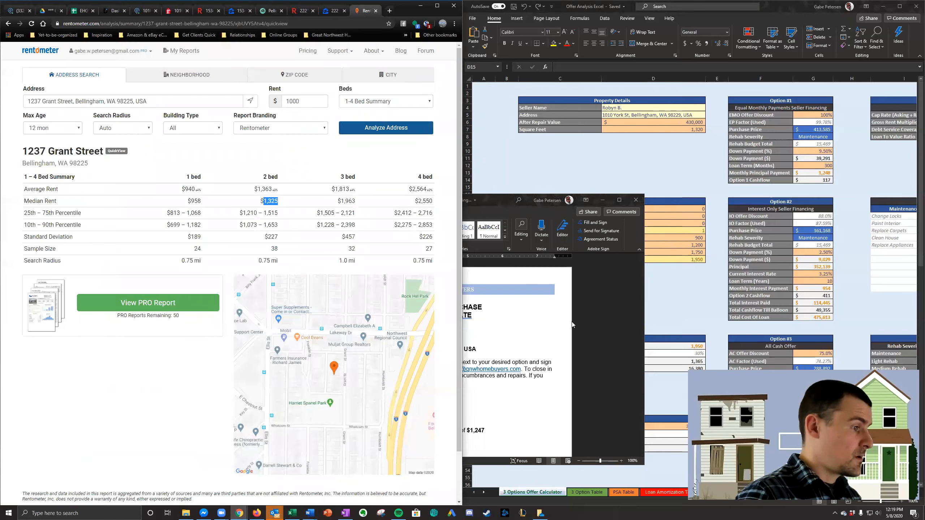
left_click(572, 324)
scroll(401, 297, "down", 3)
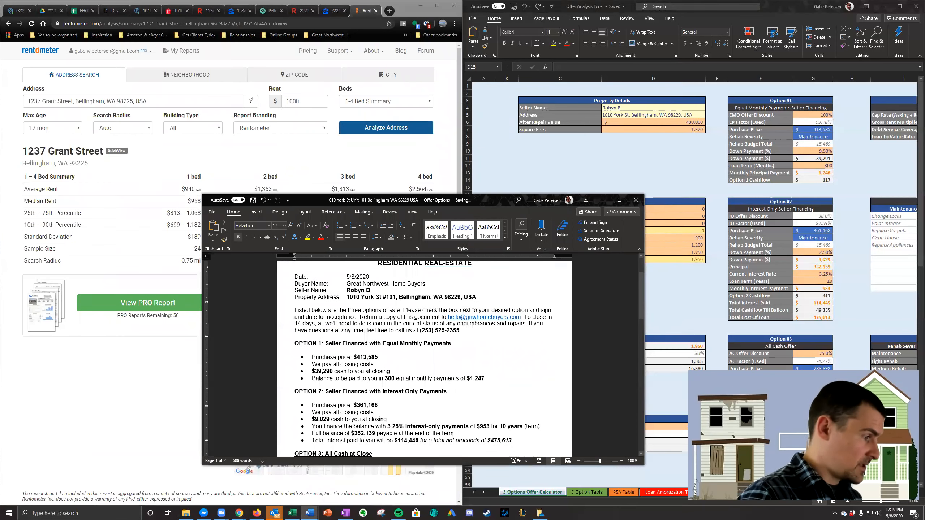
key("BackSpace")
type("2")
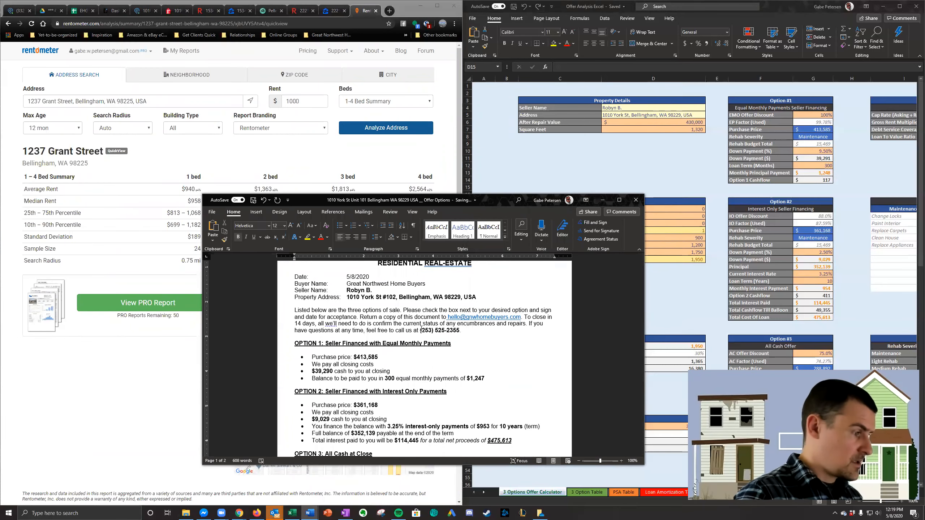
scroll(421, 330, "down", 10)
scroll(427, 343, "up", 10)
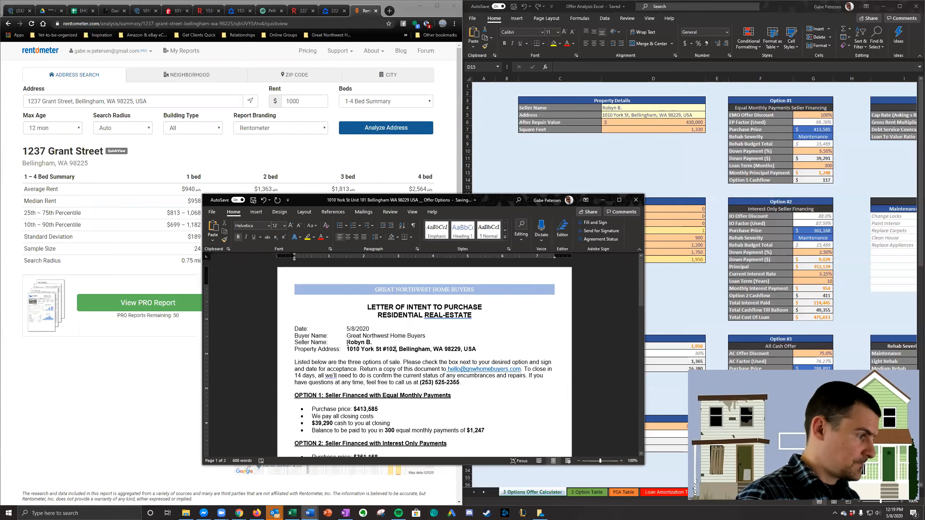
scroll(348, 342, "down", 2)
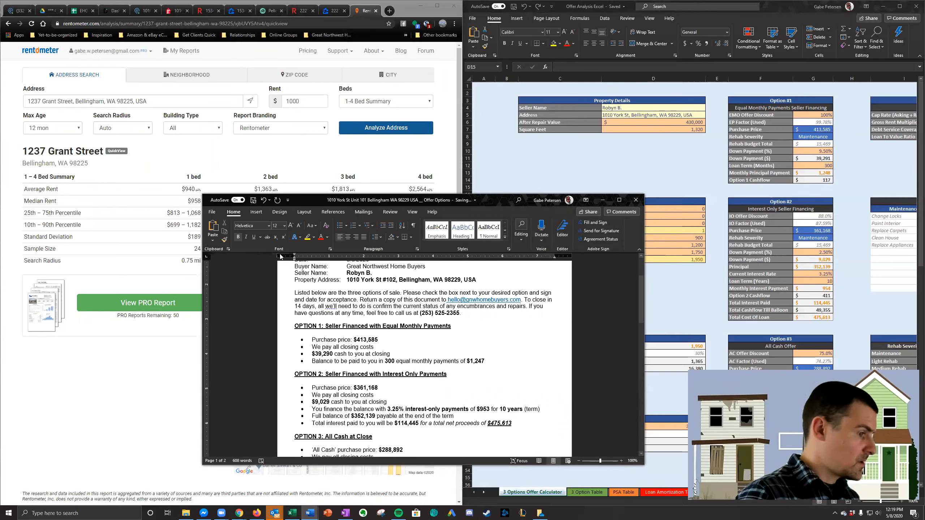
- Save a Word copy of the revised letter in the SFR Offers folder, changing the unit in the file name to "Unit 102"
left_click(212, 212)
left_click(241, 295)
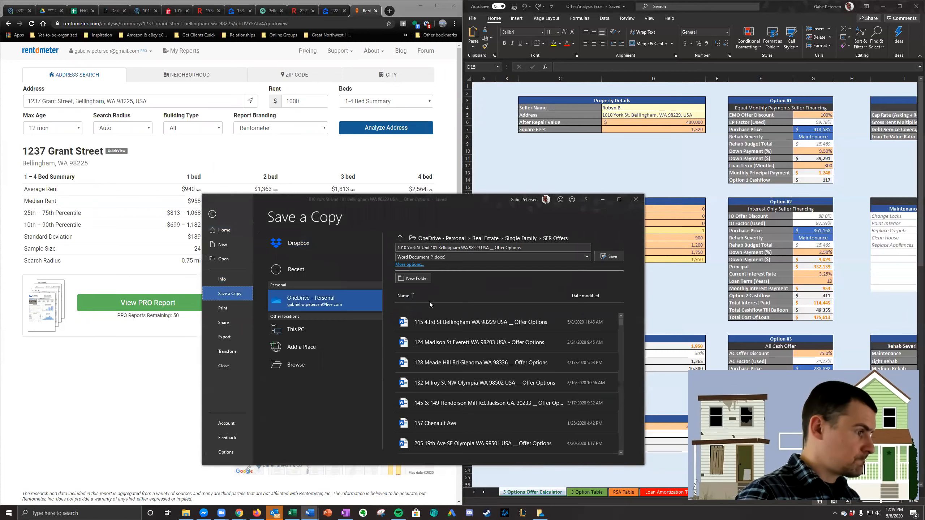
left_click(439, 247)
left_click(437, 248)
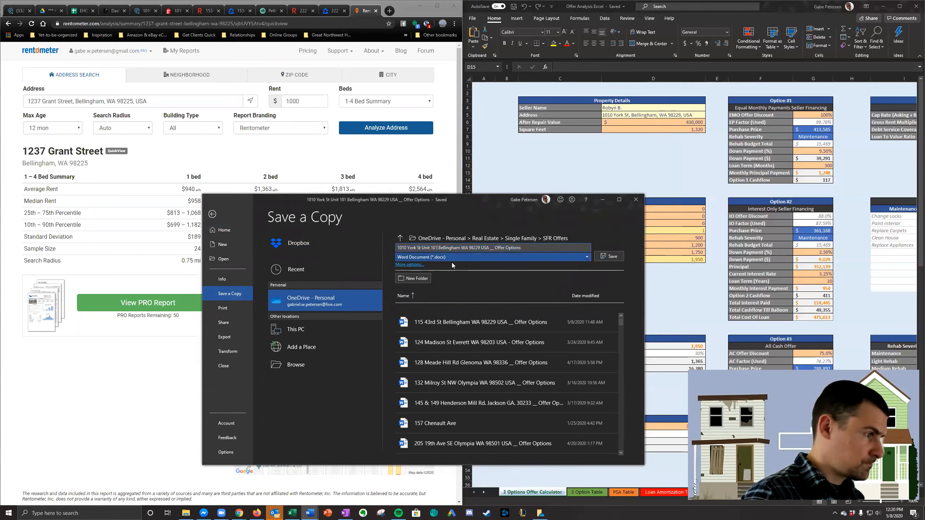
key("BackSpace")
type("2")
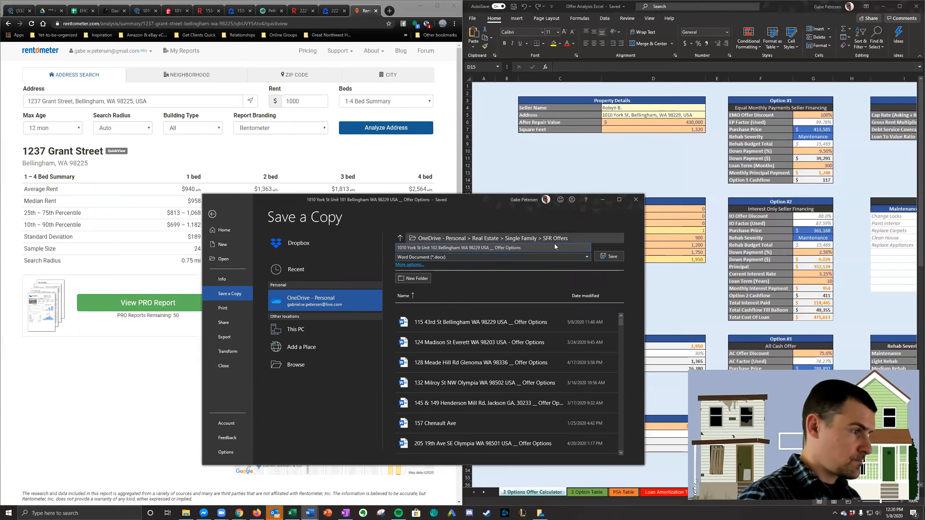
left_click(613, 256)
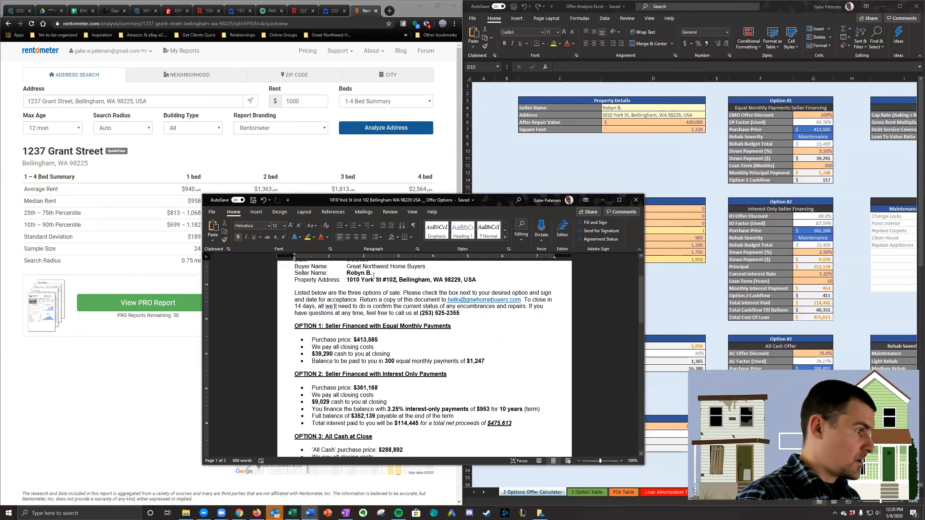
- Save a PDF copy of the Unit 102 letter in the SFR Offers folder, adding "PDF" to the file name, and close its preview
left_click(212, 212)
left_click(230, 294)
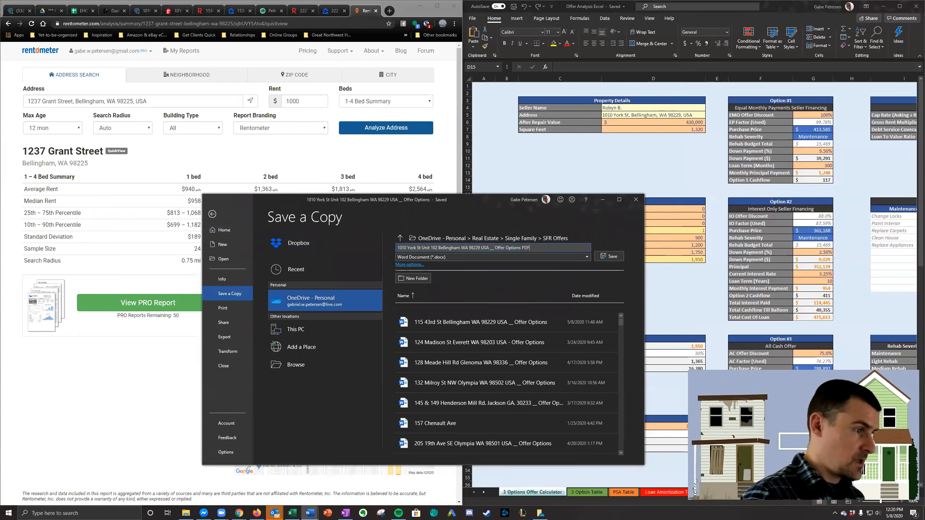
left_click(546, 257)
left_click(471, 306)
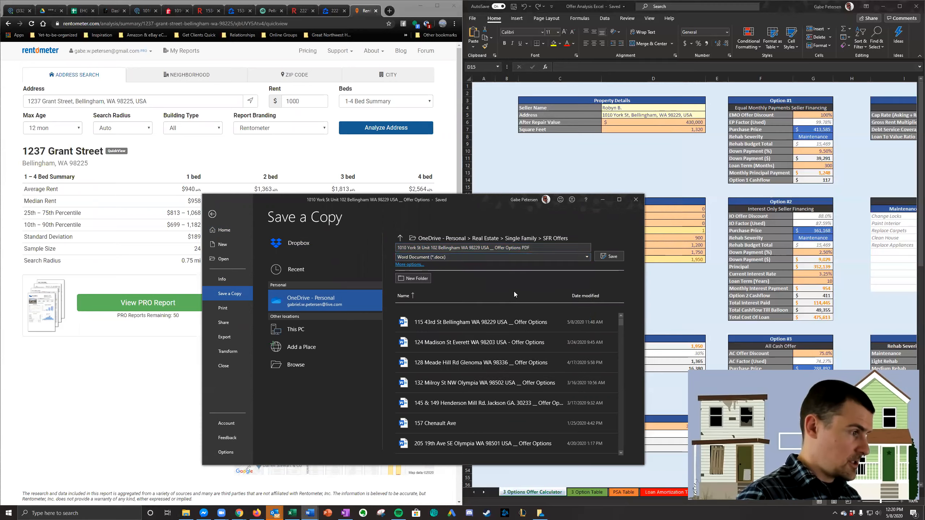
left_click(616, 257)
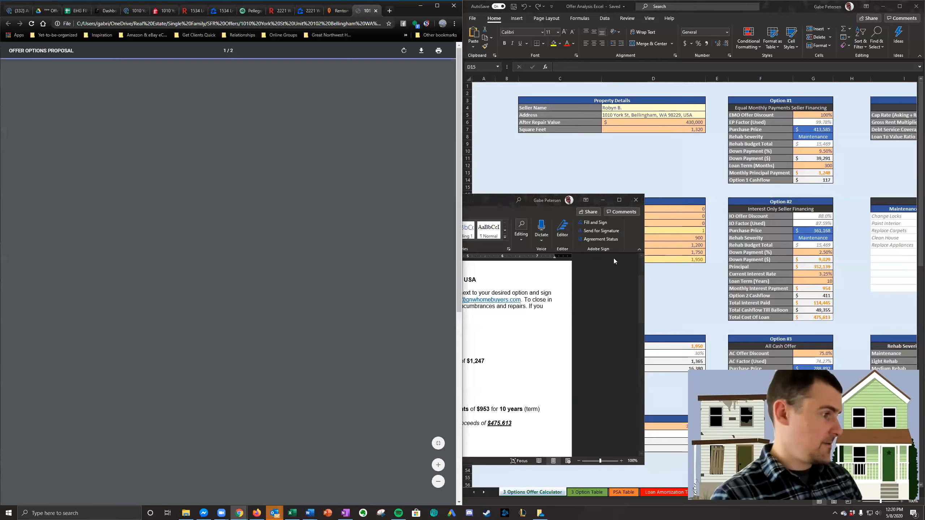
left_click(376, 11)
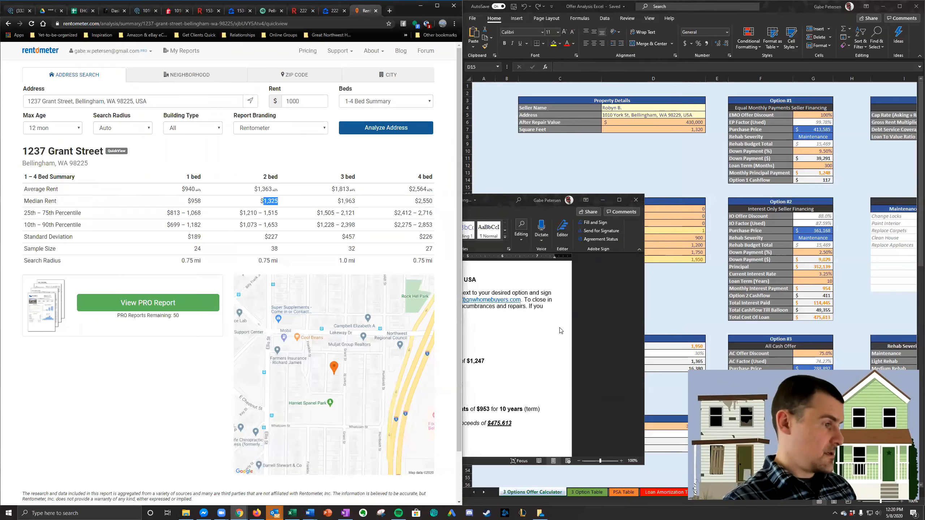
- Return to the Word letter and change the unit number in its property address to #103
left_click(310, 513)
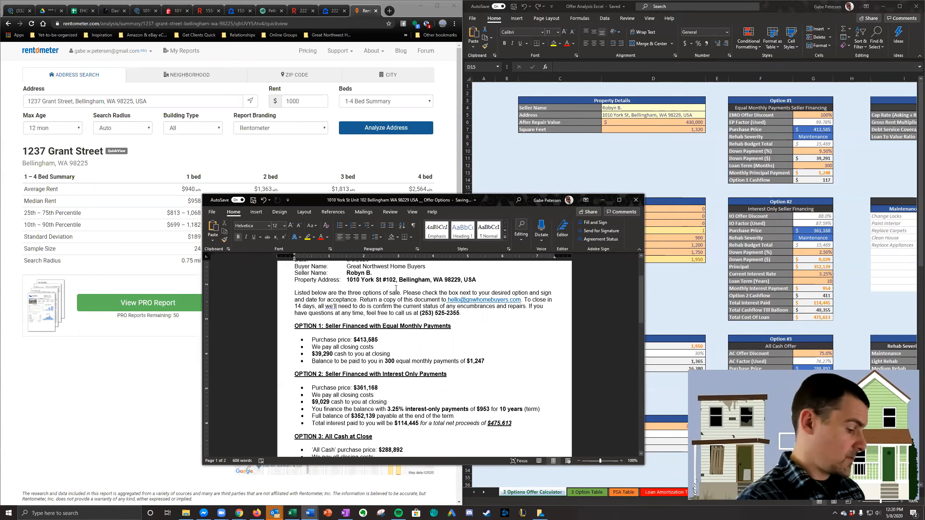
key("BackSpace")
type("3")
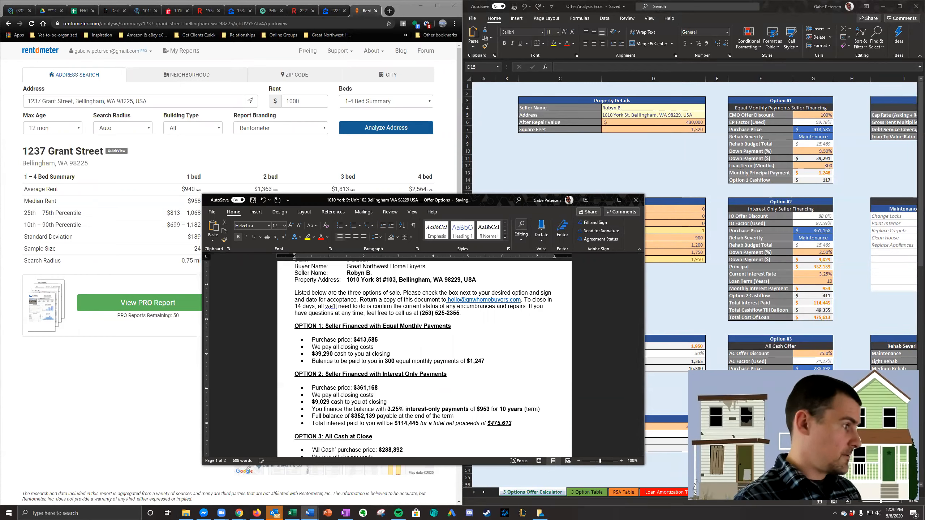
- Save a Word copy of the letter in the SFR Offers folder, changing the unit in the file name to "Unit 103"
left_click(212, 212)
left_click(229, 294)
left_click(530, 249)
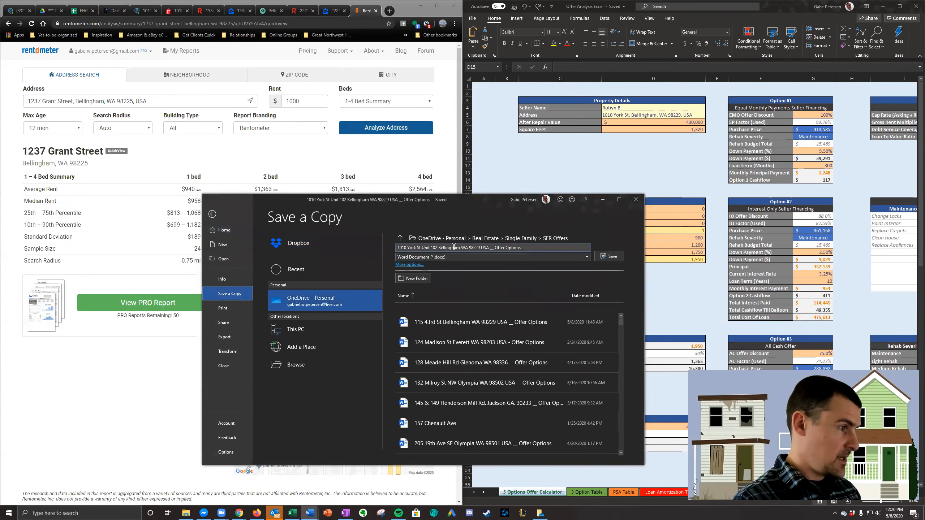
left_click(438, 248)
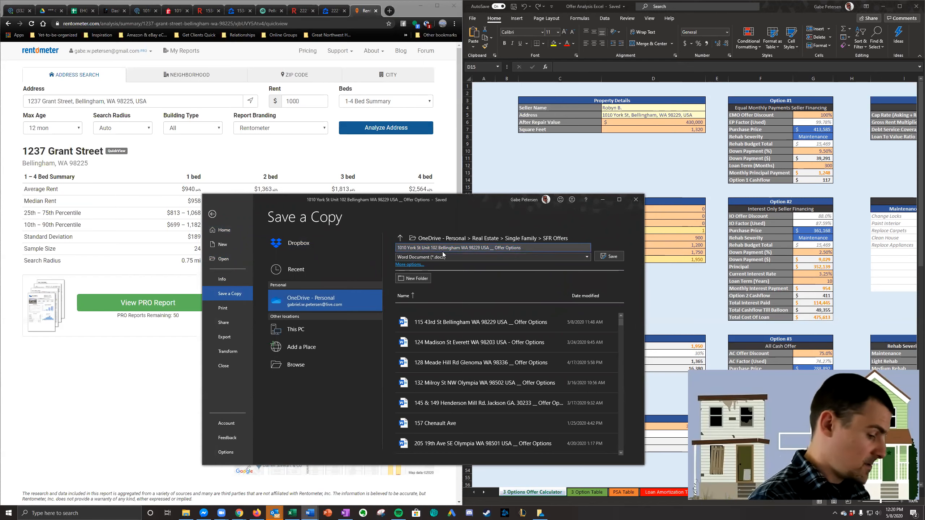
key("Return")
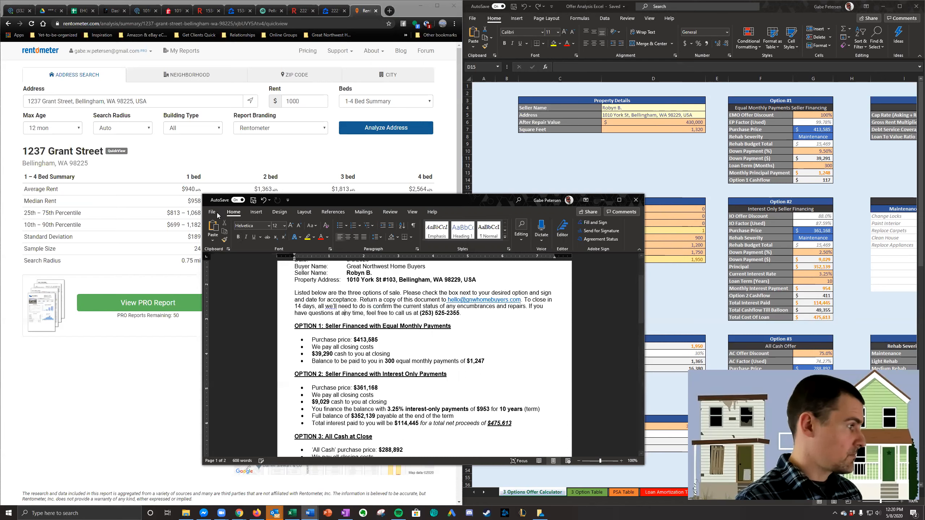
- Save the Unit 103 letter as a PDF in the SFR Offers folder, adding "PDF" to the file name, and close the preview and letter
left_click(211, 212)
left_click(245, 295)
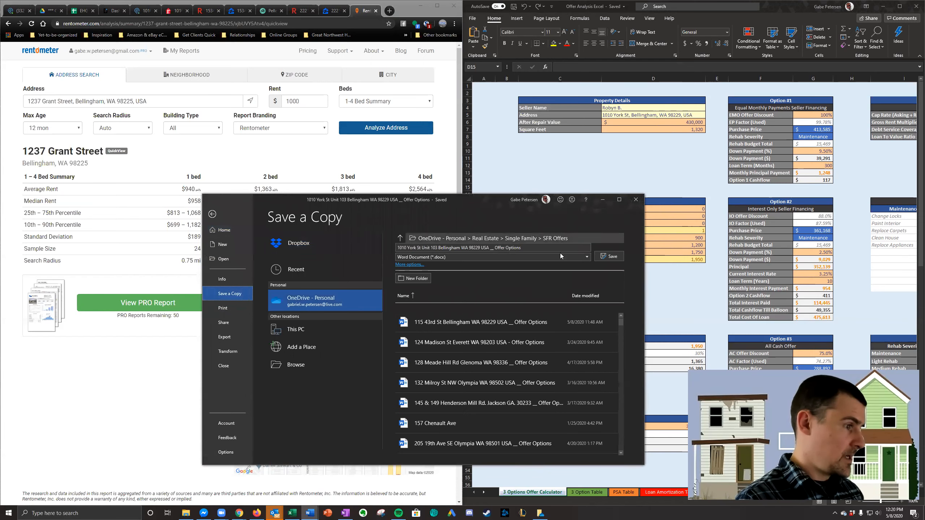
left_click(546, 249)
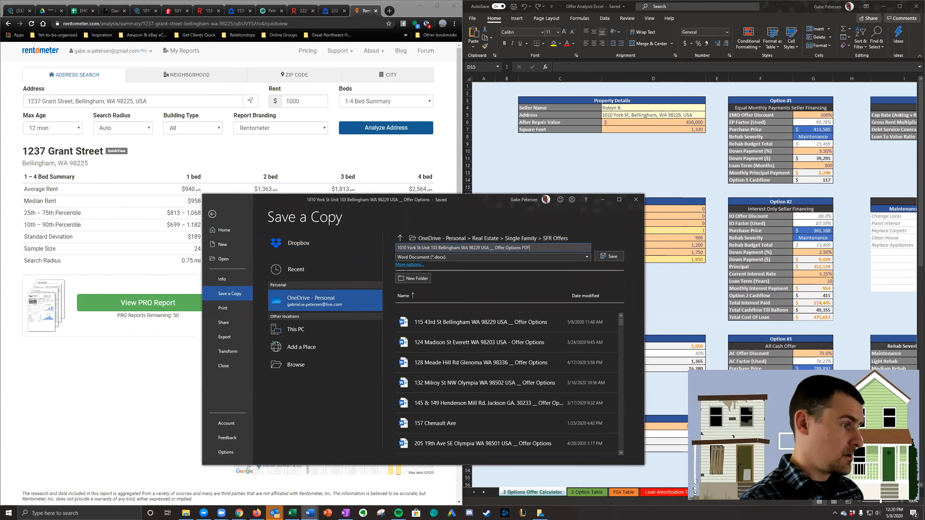
left_click(555, 259)
left_click(480, 307)
left_click(609, 256)
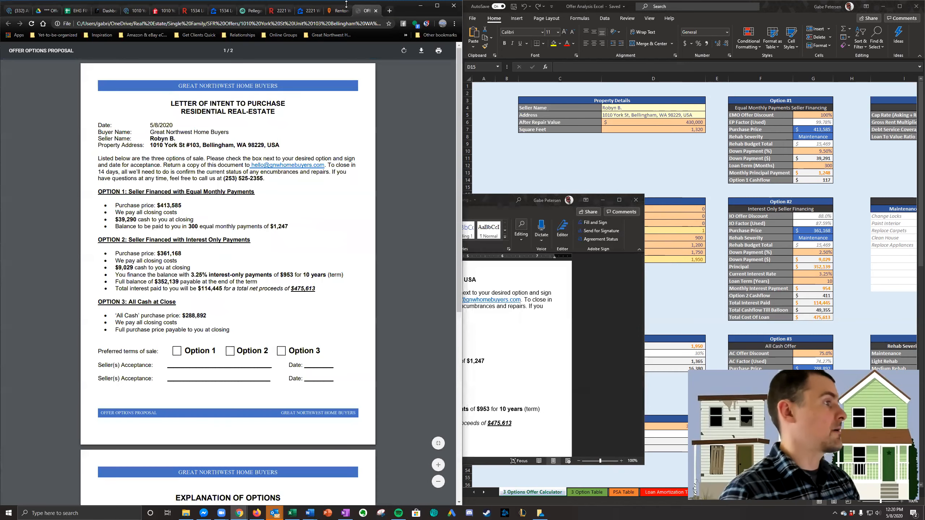
left_click(376, 11)
left_click(584, 295)
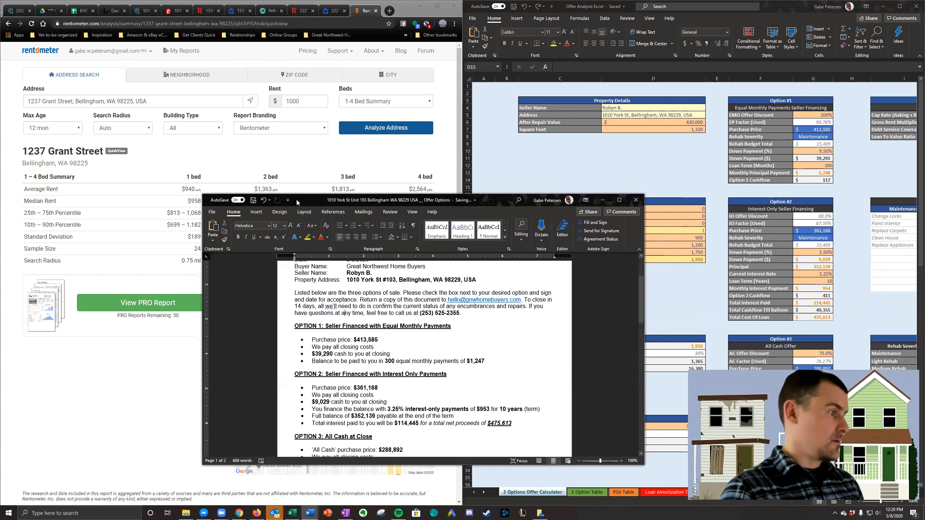
left_click(641, 203)
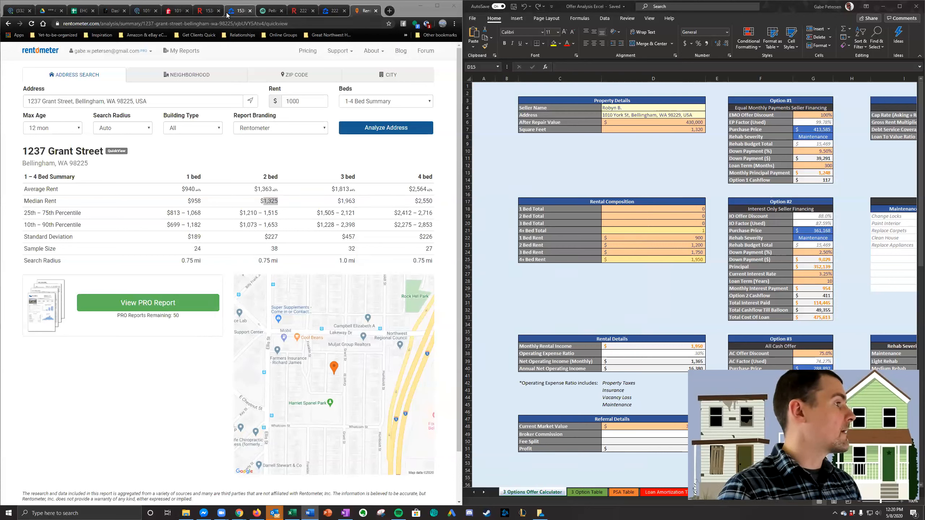
- Search the web for the Verona St property and open its Redfin and Zillow results in new tabs
left_click(145, 11)
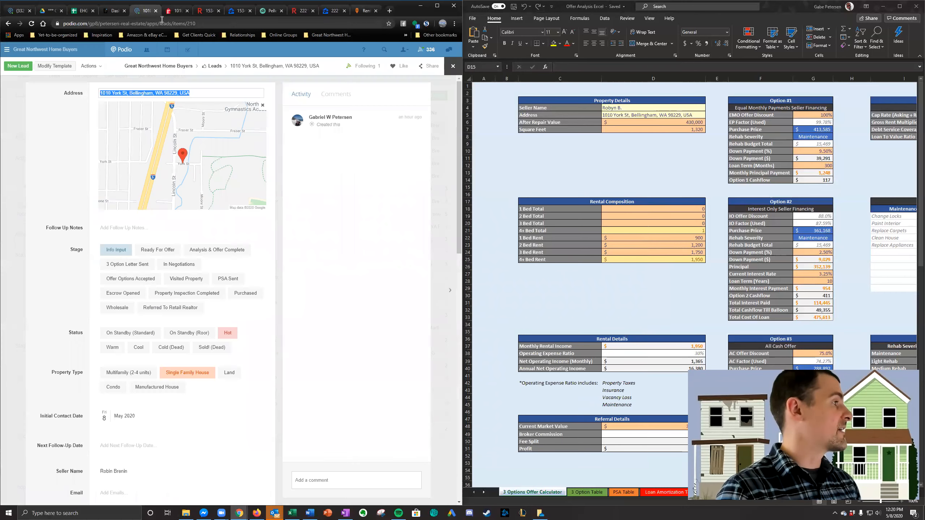
left_click(390, 11)
key("Return")
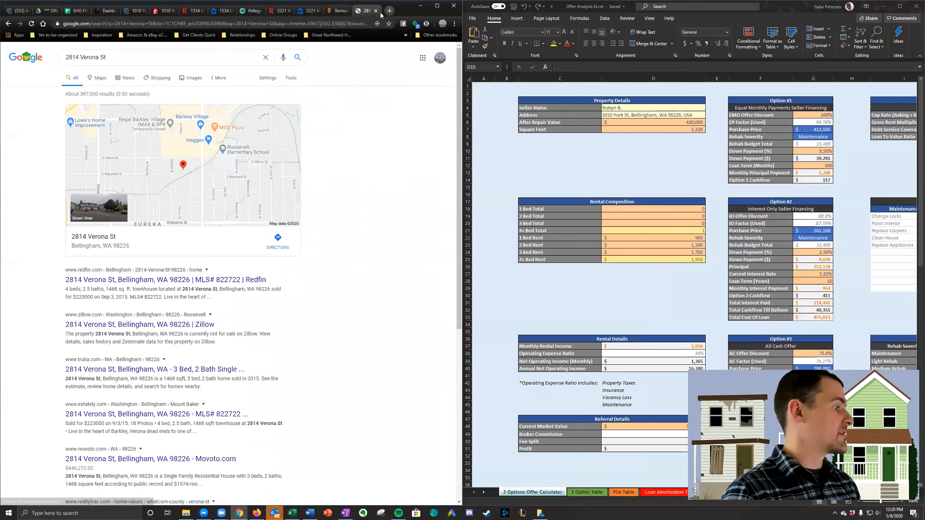
right_click(187, 281)
left_click(225, 288)
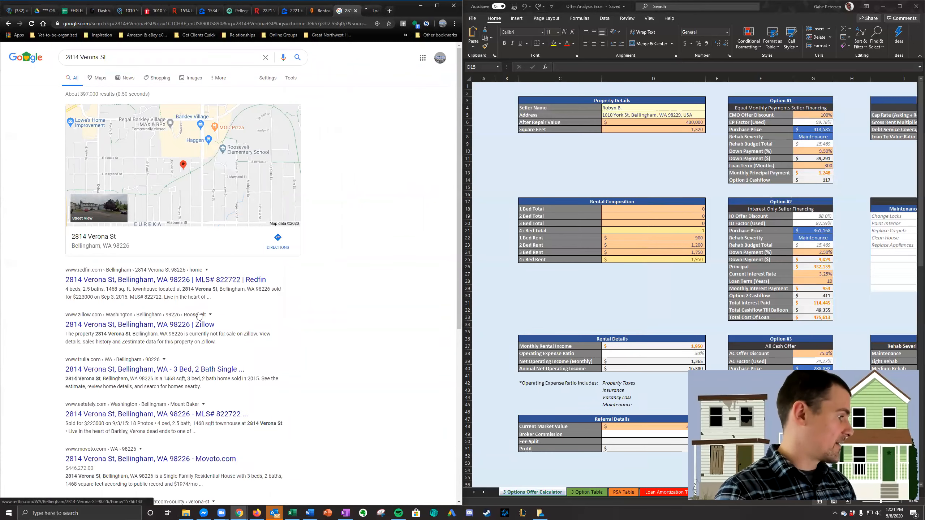
right_click(187, 324)
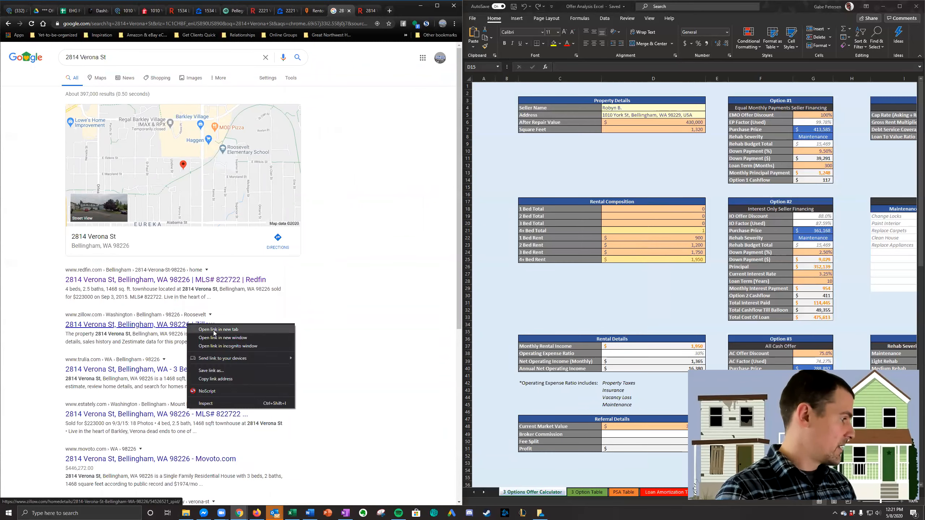
left_click(218, 330)
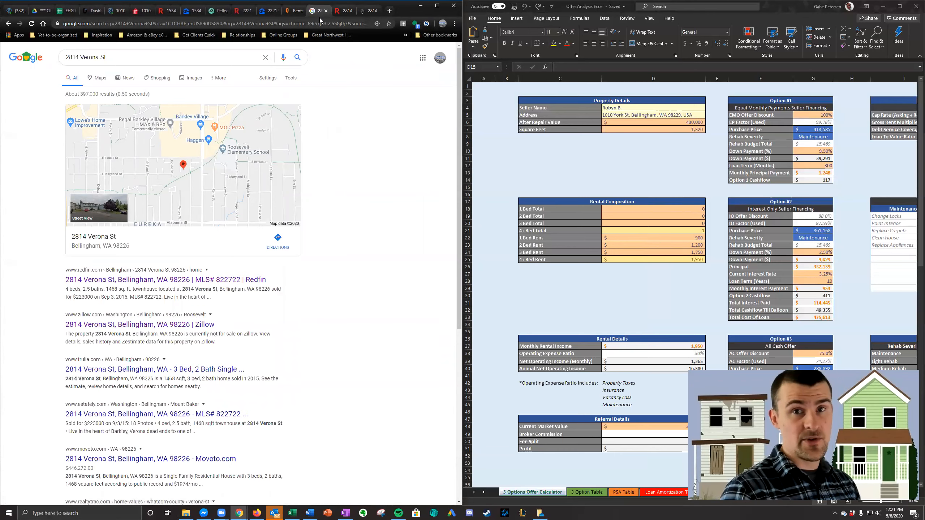
- Compare the Redfin and Zillow value estimates and home details for the Verona St property
left_click(341, 13)
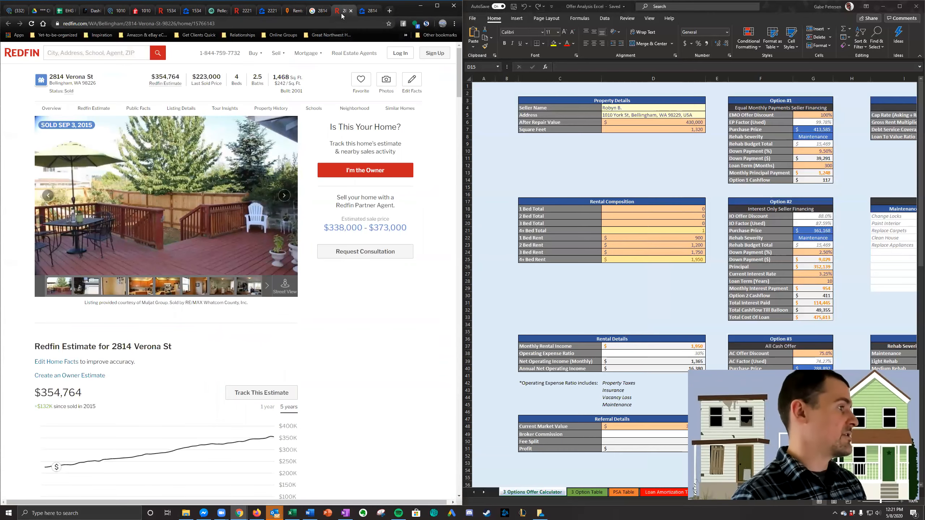
left_click(362, 11)
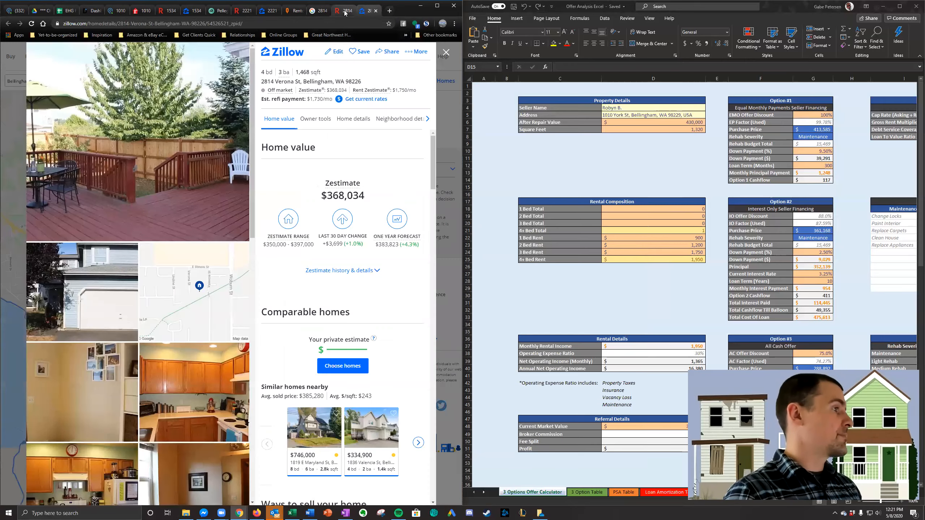
left_click(344, 11)
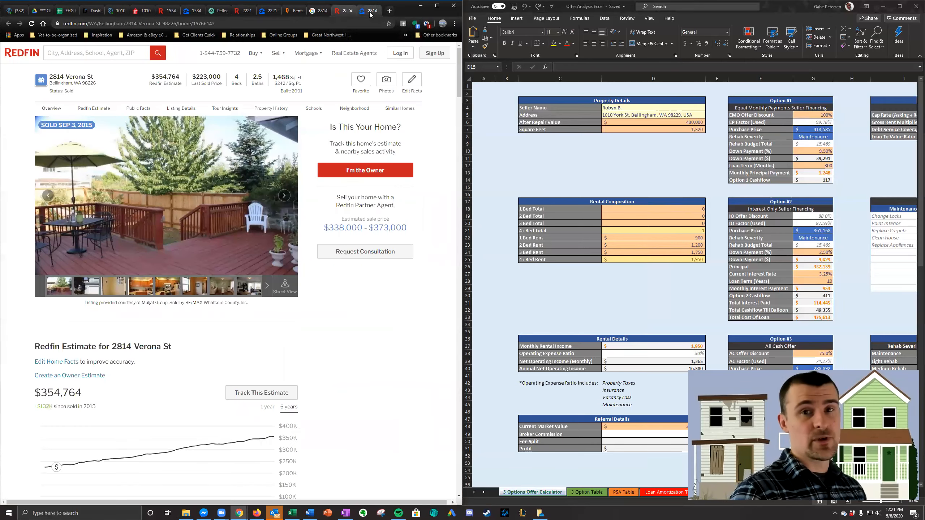
left_click(370, 12)
left_click(338, 11)
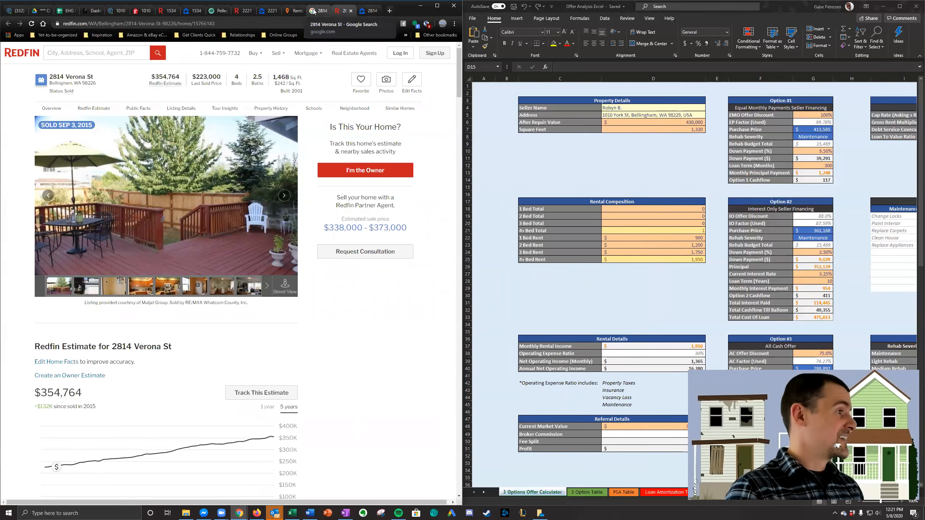
- Open the Verona St lead in Podio and copy its full property address
left_click(638, 110)
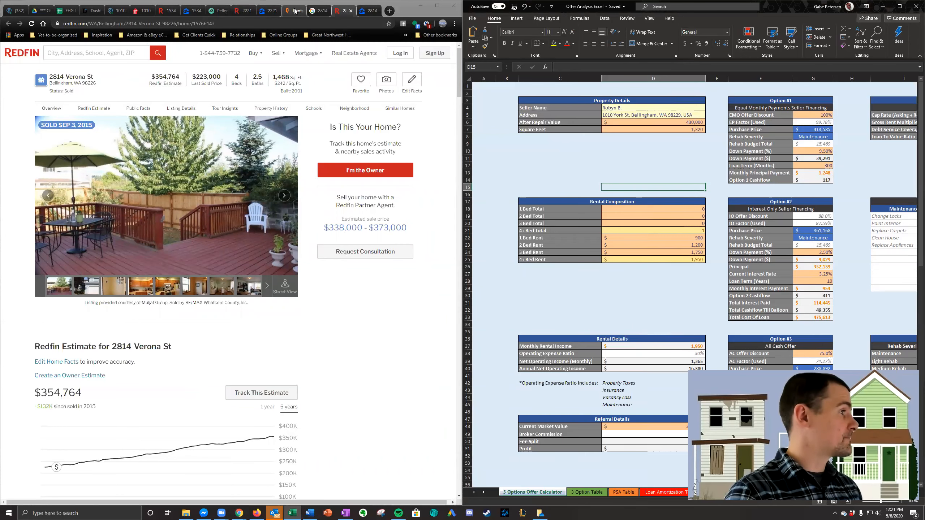
left_click(116, 11)
left_click(6, 127)
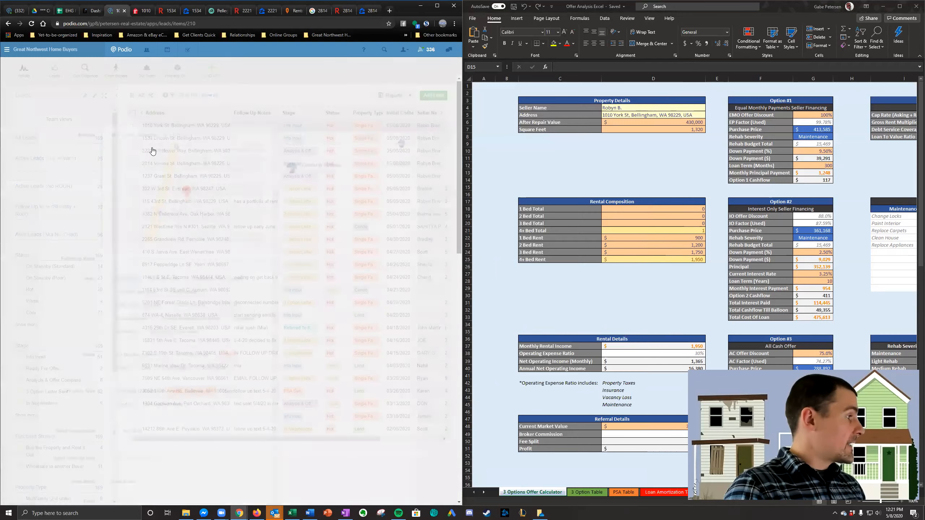
left_click(194, 170)
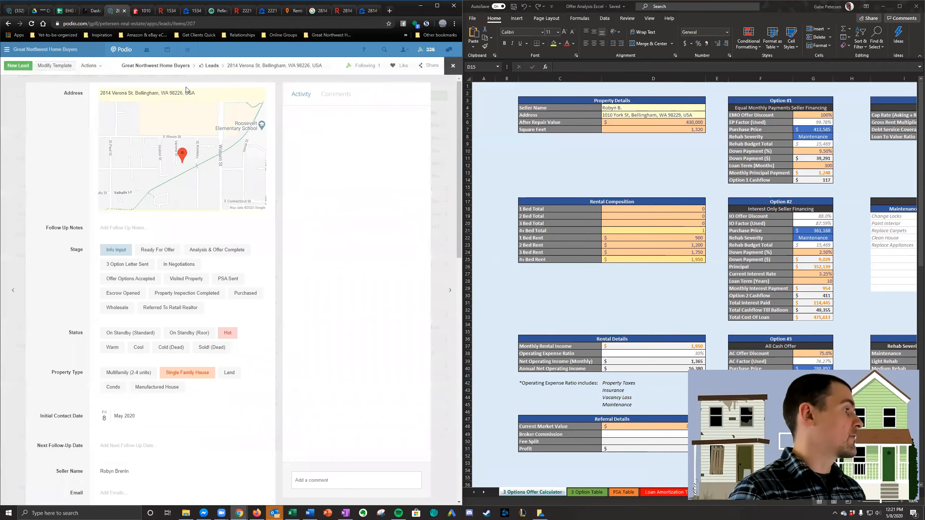
triple_click(217, 87)
key("ctrl+c")
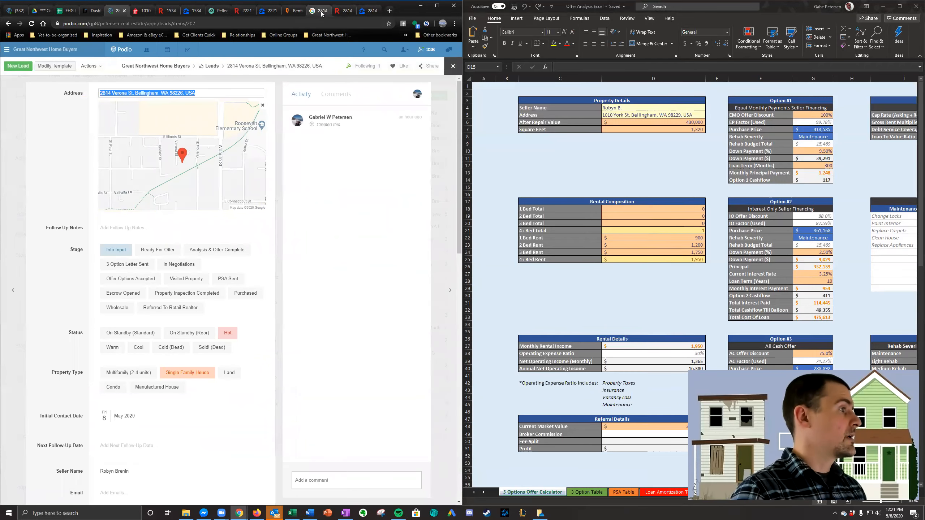
- Run a Rentometer rent analysis for the Verona St property using the copied address
left_click(288, 12)
triple_click(208, 99)
key("ctrl+v")
key("Return")
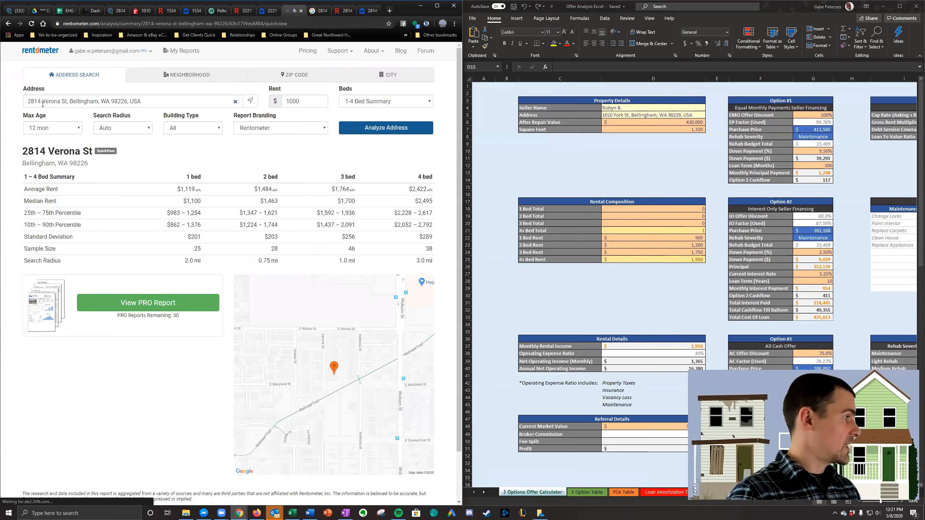
- Set the 4+ Bed Rent in the offer calculator's Rental Composition table to 2,100
left_click(650, 151)
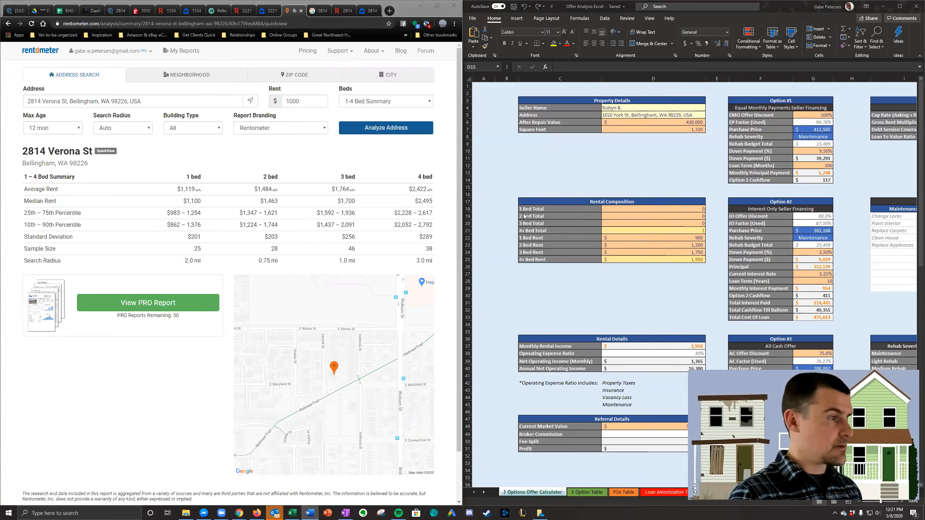
left_click(703, 259)
type("2100")
key("Return")
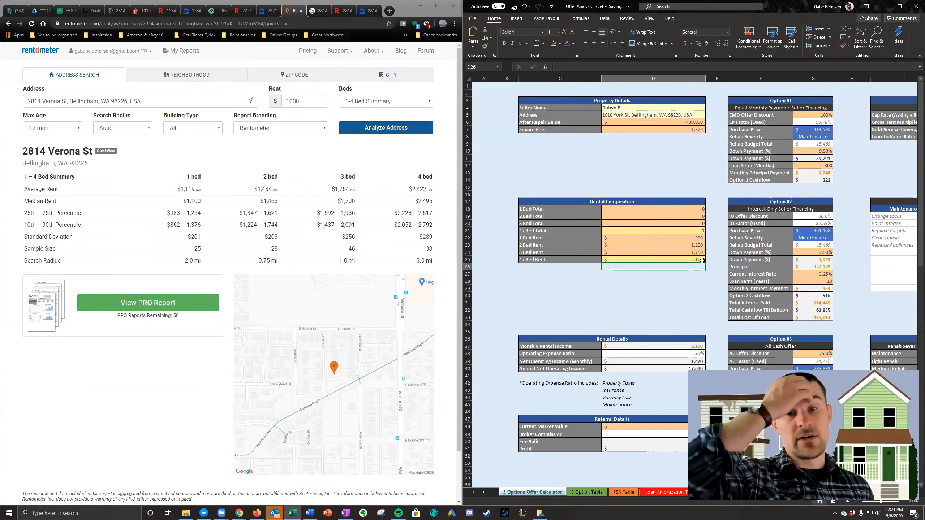
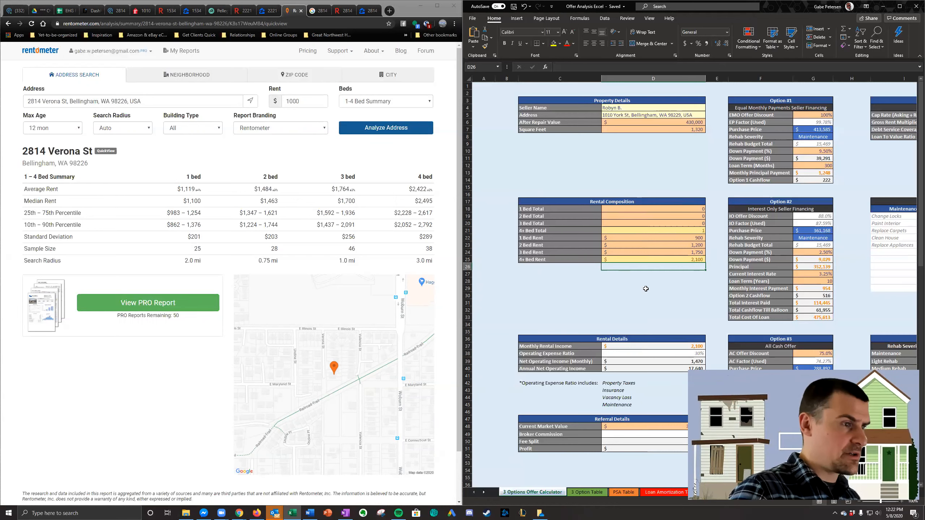
- Set Square Feet in the calculator's Property Details to 1,468, using the size on the Redfin listing
left_click(670, 136)
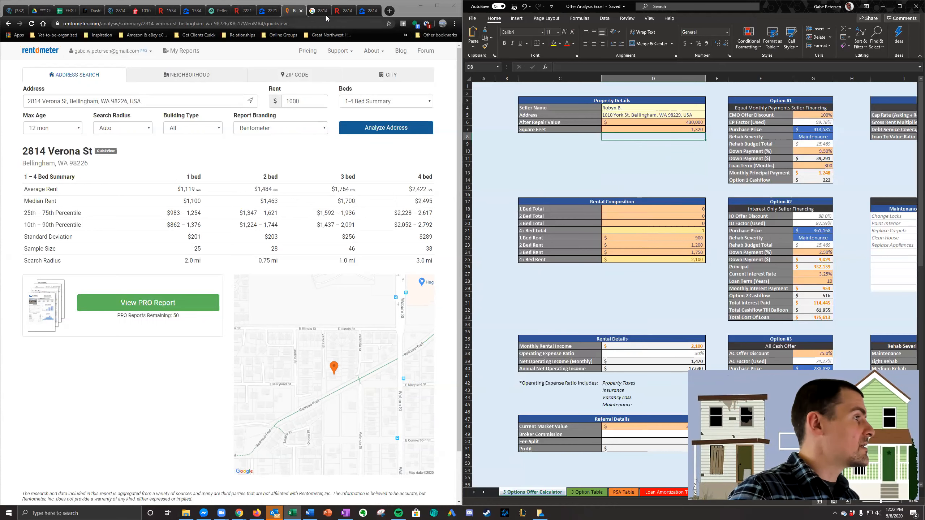
left_click(341, 11)
left_click(684, 130)
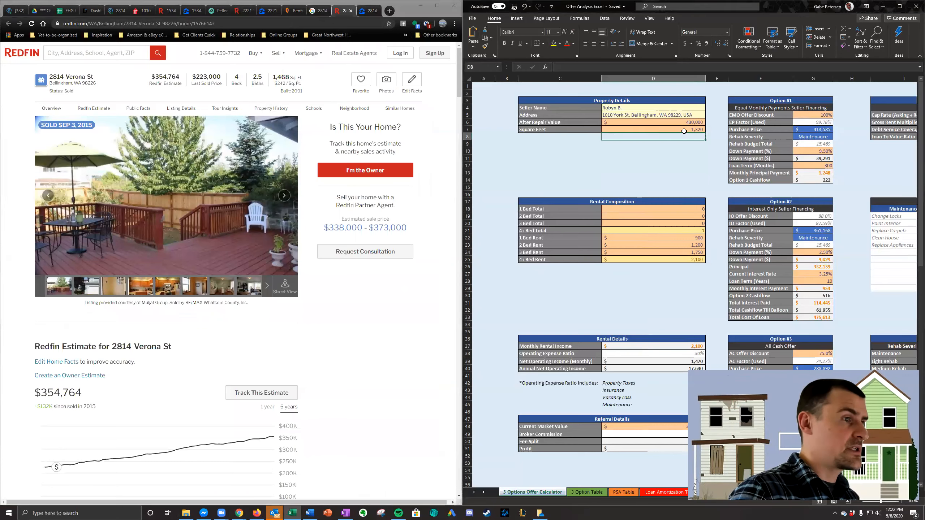
type("1,468")
key("Return")
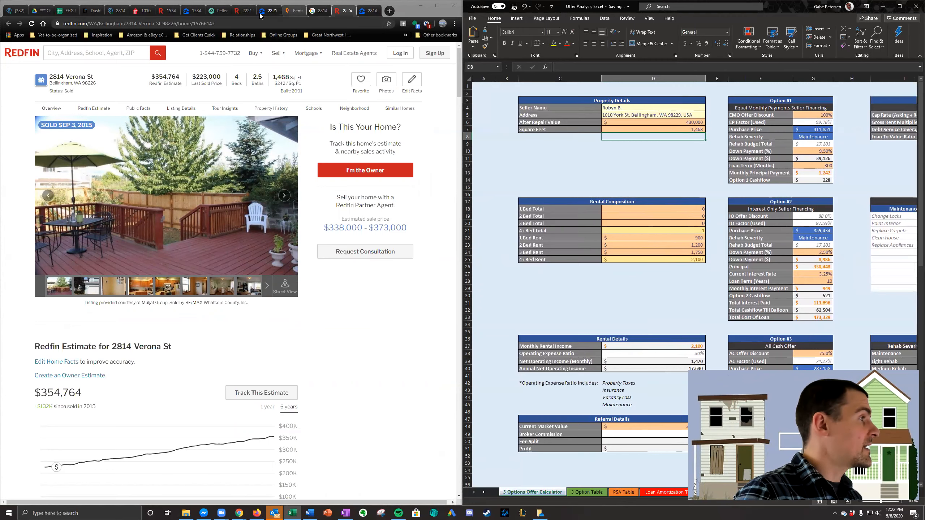
- Look up the Verona St property in Pellego
left_click_drag(218, 11, 366, 10)
key("Return")
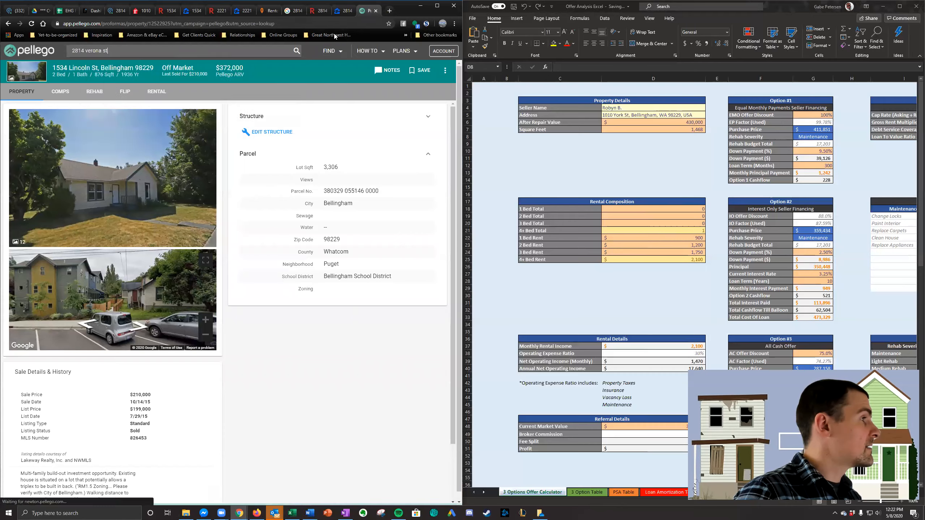
- Examine the Verona St kitchen, living area and other interior photos on Redfin, plus the home's Zillow listing
left_click(318, 11)
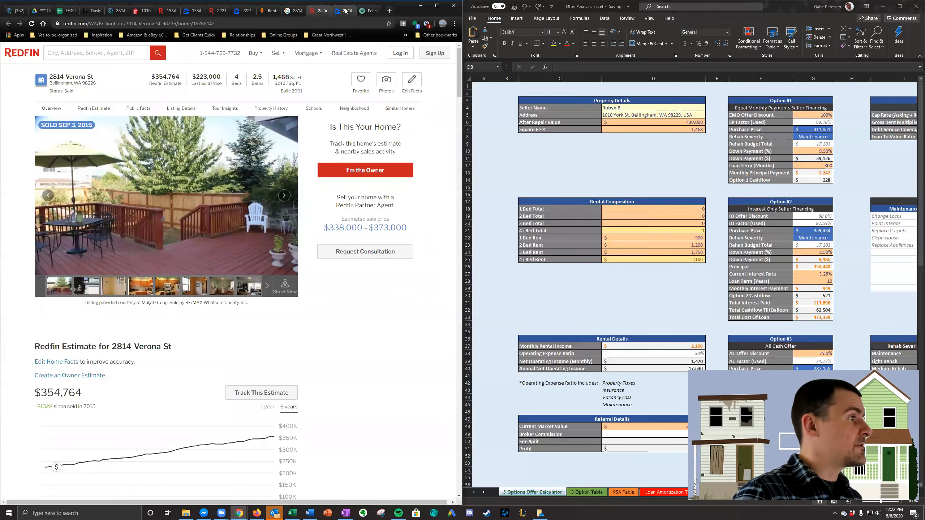
left_click(174, 286)
left_click(194, 290)
left_click(221, 289)
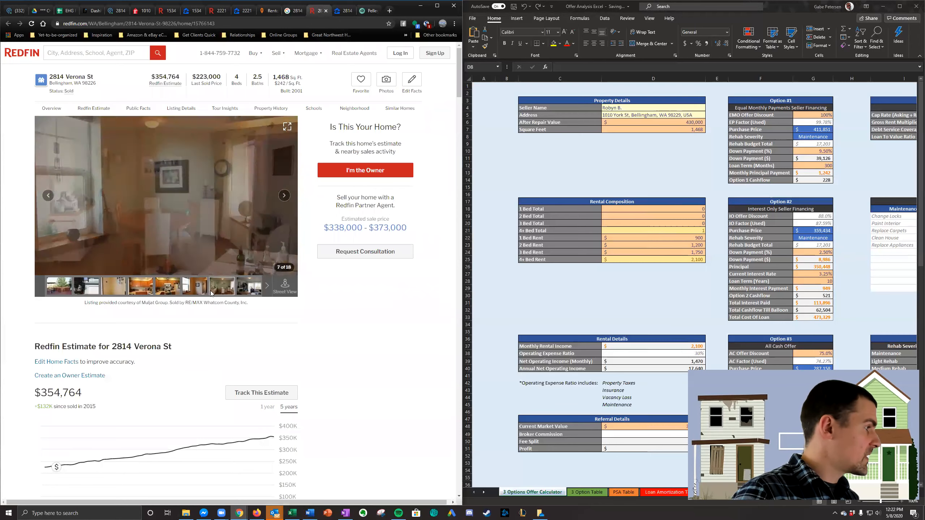
left_click(145, 293)
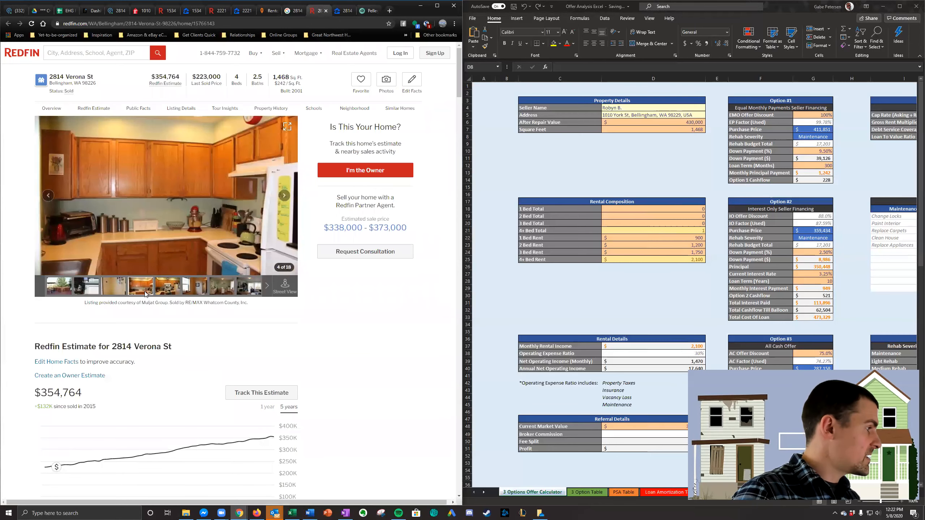
left_click(172, 293)
left_click(231, 293)
left_click(243, 291)
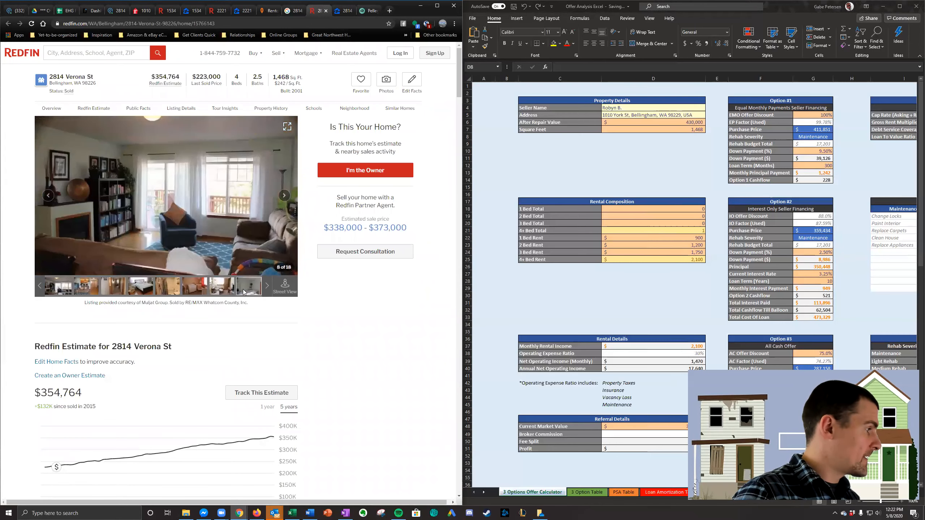
left_click(200, 289)
left_click(230, 288)
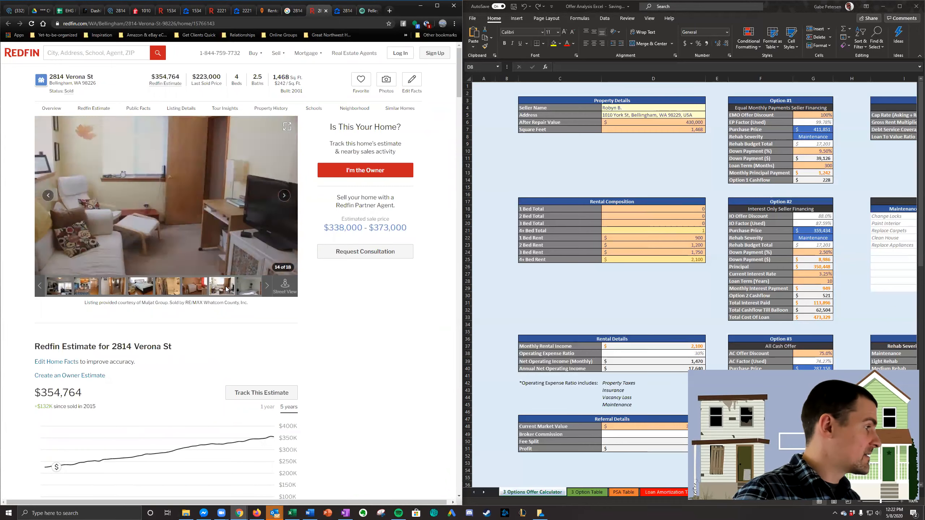
left_click(342, 11)
scroll(152, 363, "down", 8)
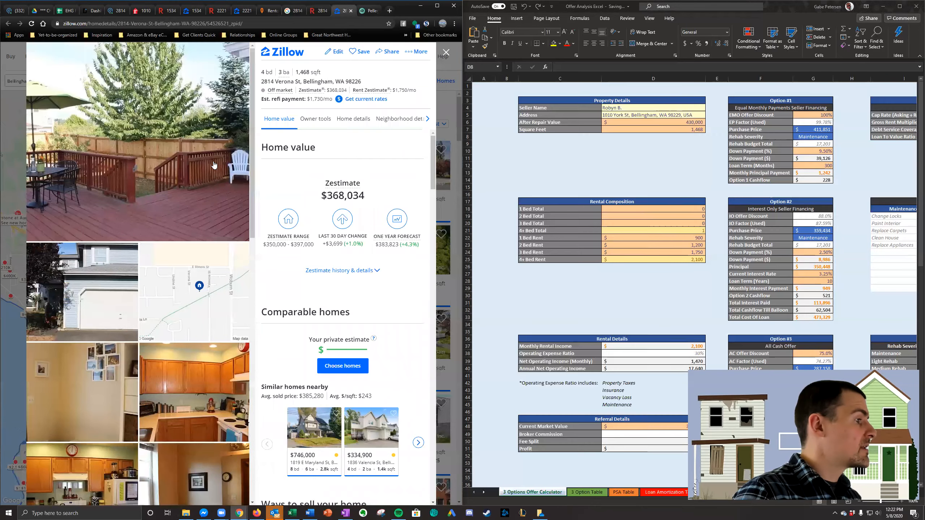
- Check Pellego's ARV for the Verona St property and set the calculator's After Repair Value to 420,000
left_click(366, 11)
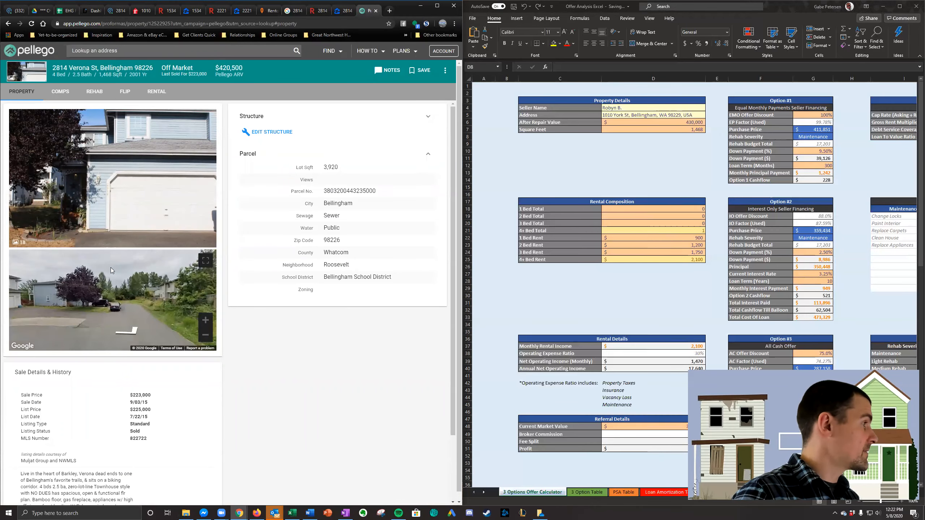
left_click(669, 123)
type("42")
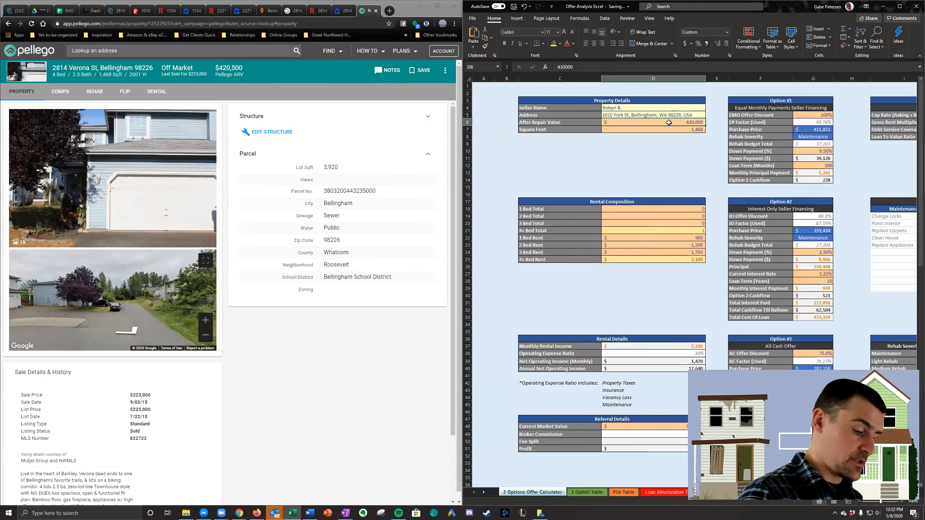
type("0,000")
key("Return")
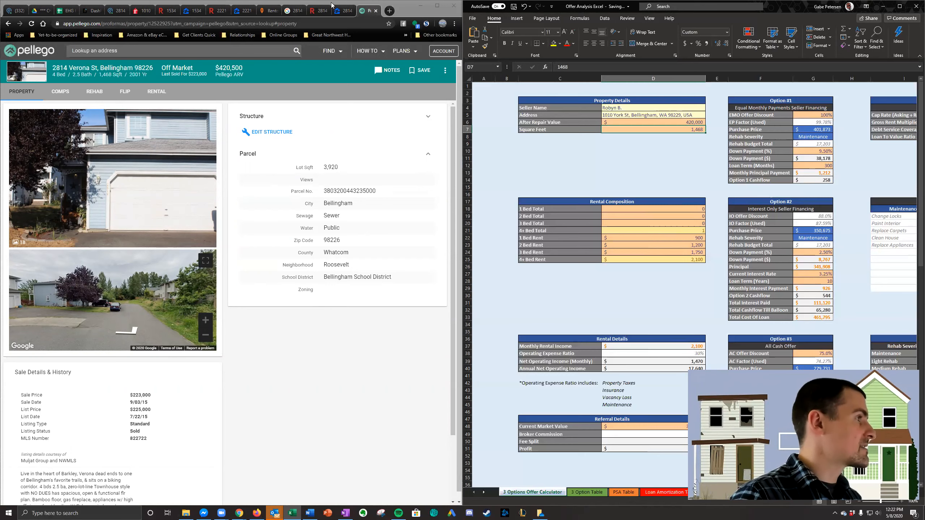
- Recheck the Verona St figures on Redfin and Pellego, and set Option #1's EMO Offer Discount to 105%
left_click(339, 13)
left_click(319, 11)
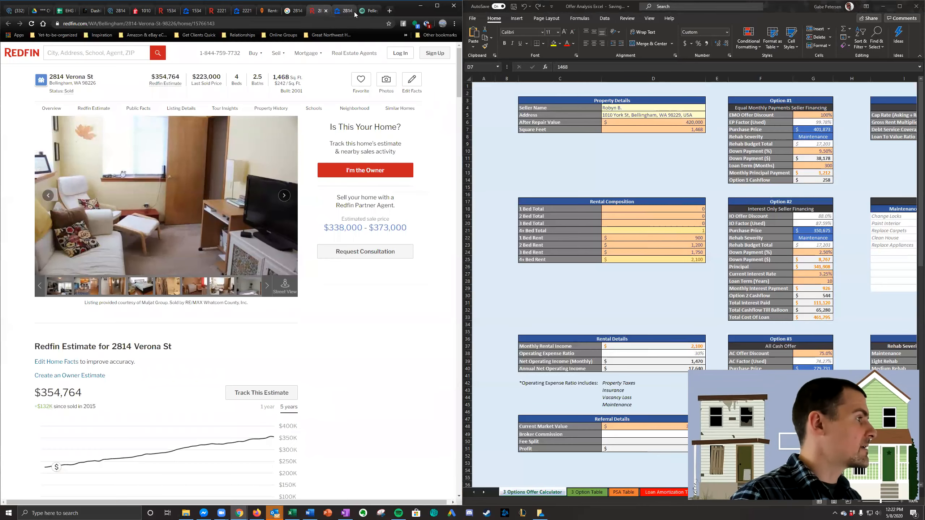
left_click(372, 11)
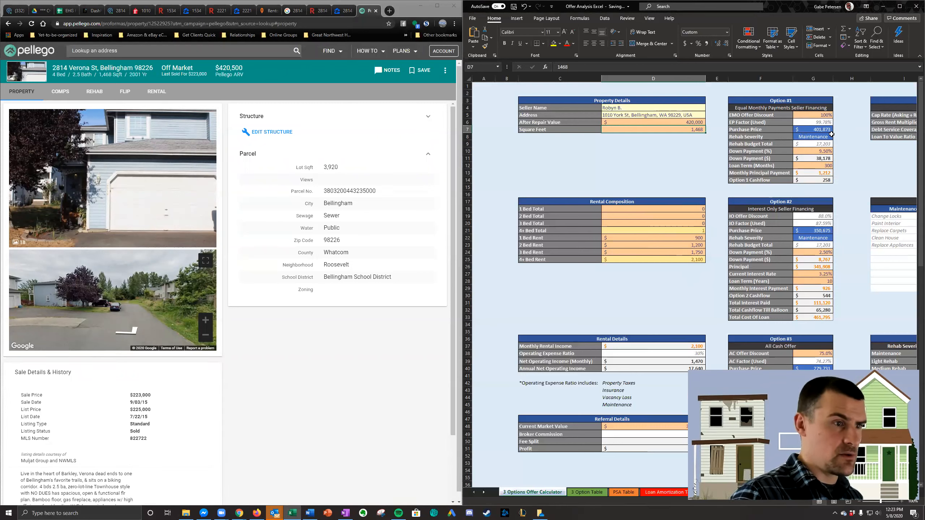
left_click(829, 181)
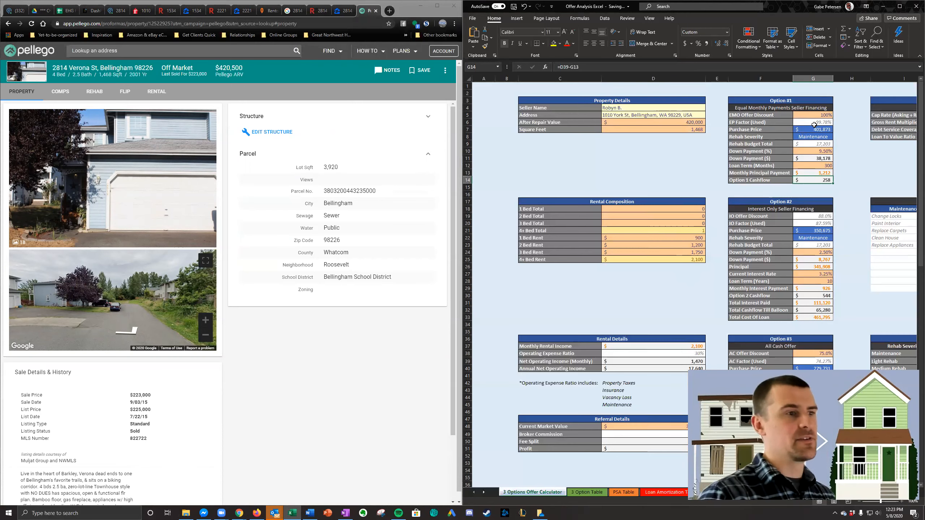
left_click(816, 117)
type("105")
key("Return")
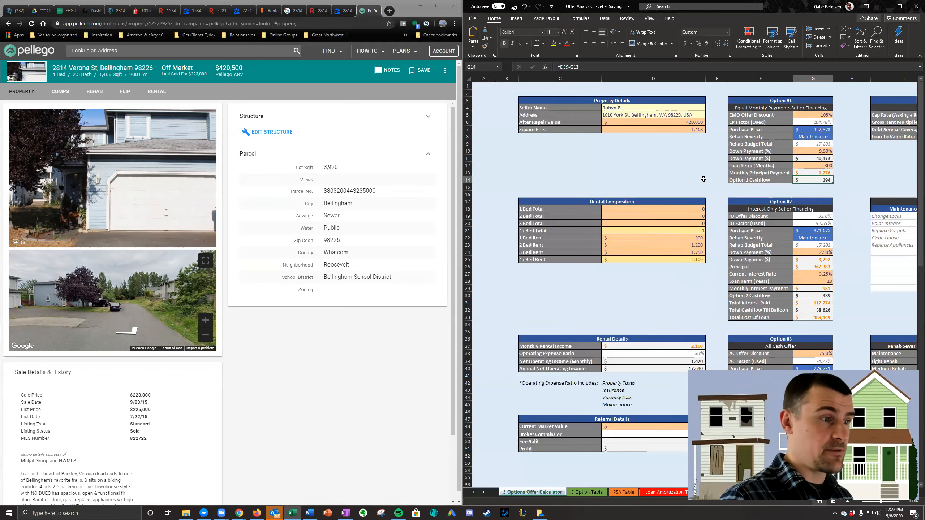
- Review the Option #1 and #2 purchase prices and total loan cost, and set Option #1's Down Payment (%) to 10%
left_click(704, 180)
left_click(827, 129)
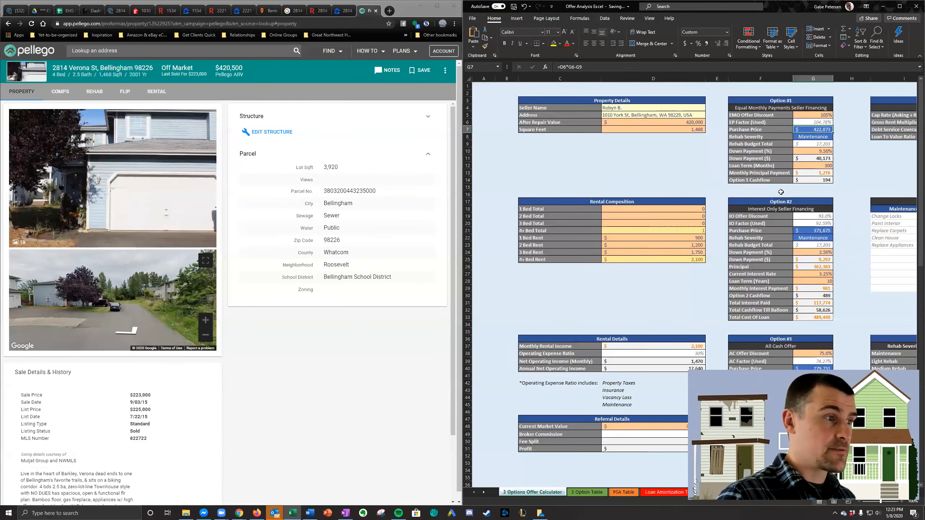
scroll(745, 210, "down", 1)
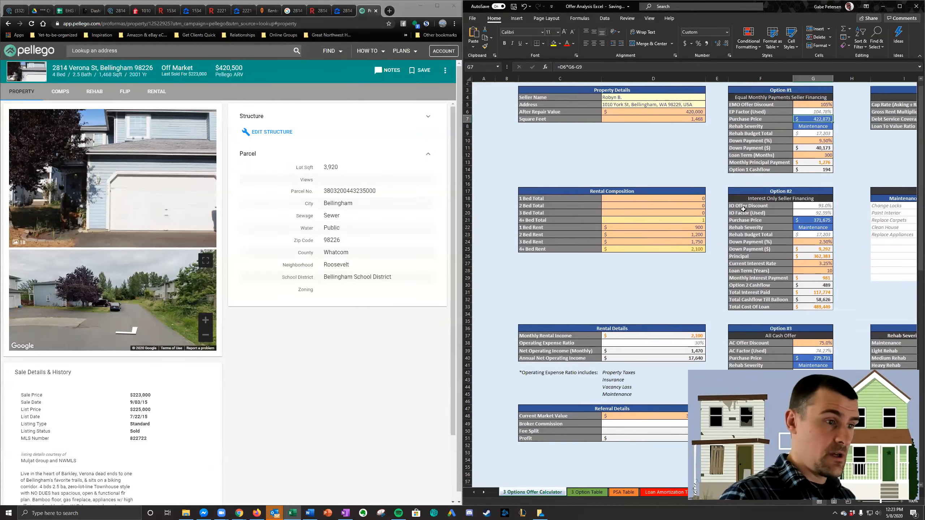
left_click(816, 210)
left_click(831, 295)
scroll(835, 313, "down", 1)
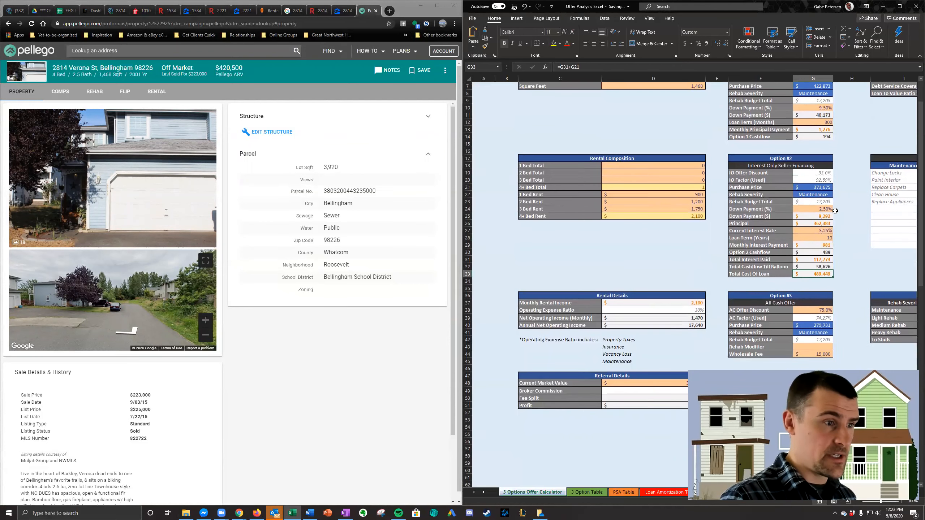
scroll(835, 210, "down", 2)
scroll(827, 182, "up", 4)
scroll(820, 179, "down", 2)
scroll(820, 175, "up", 2)
left_click(826, 153)
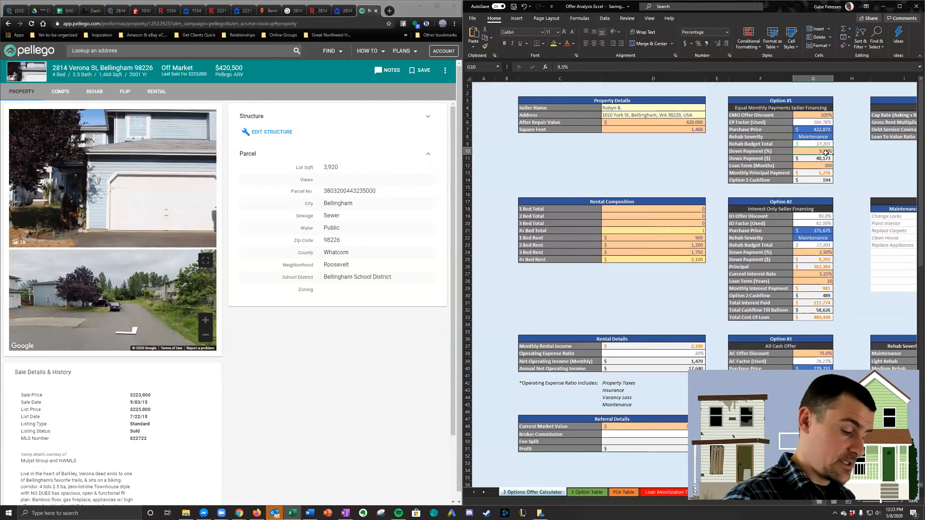
key("Return")
- Set the Rehab Severity of Option #3, the All Cash Offer, to Medium Rehab
scroll(821, 180, "down", 5)
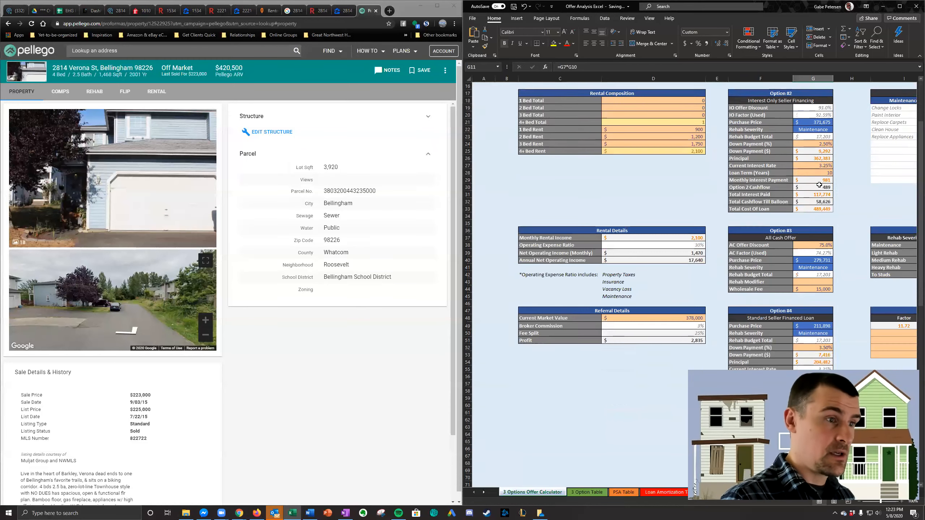
scroll(819, 185, "down", 3)
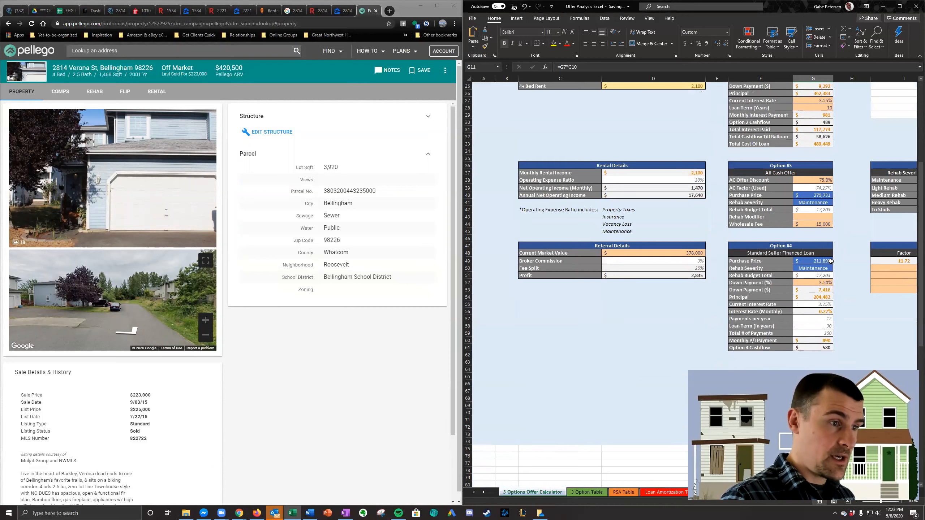
scroll(830, 261, "up", 1)
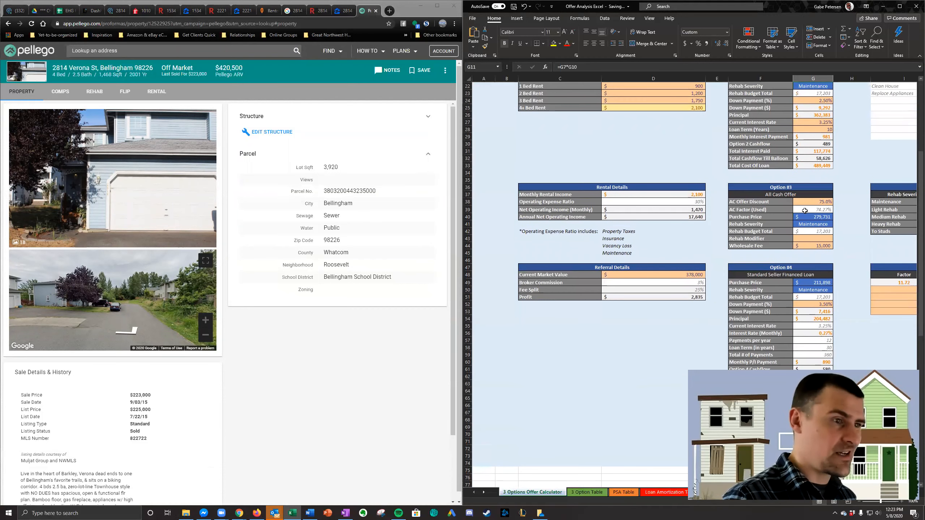
left_click(813, 224)
left_click(837, 224)
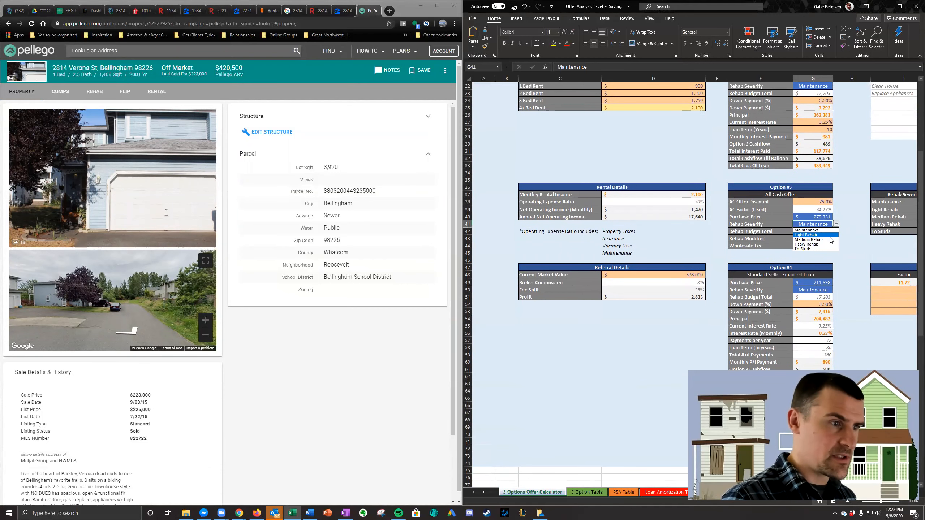
left_click(832, 240)
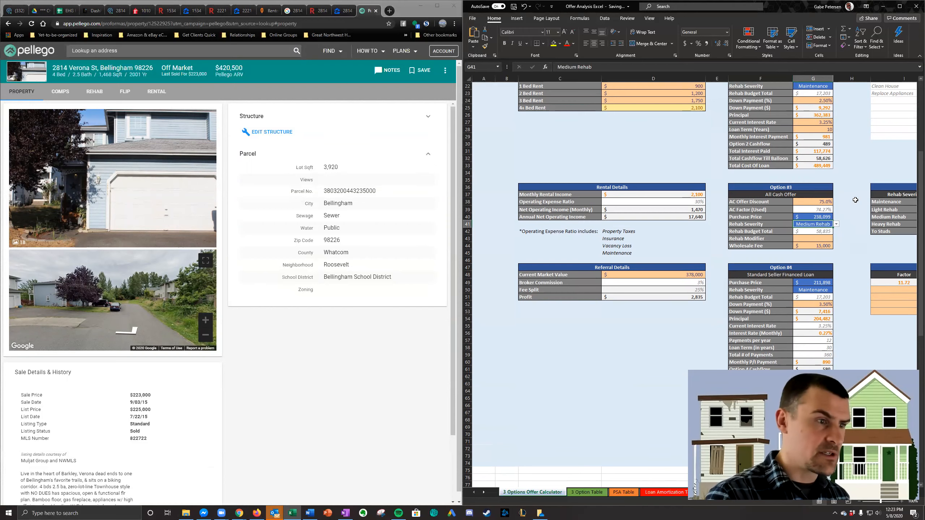
- Set Option #3's AC Offer Discount to 72% and review the figures across the options
scroll(837, 243, "up", 2)
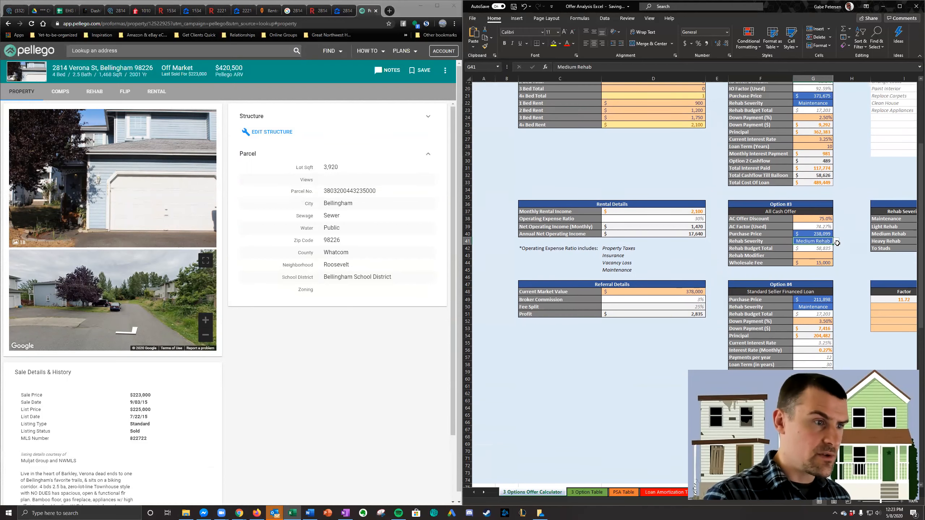
left_click(828, 246)
type("72")
key("Return")
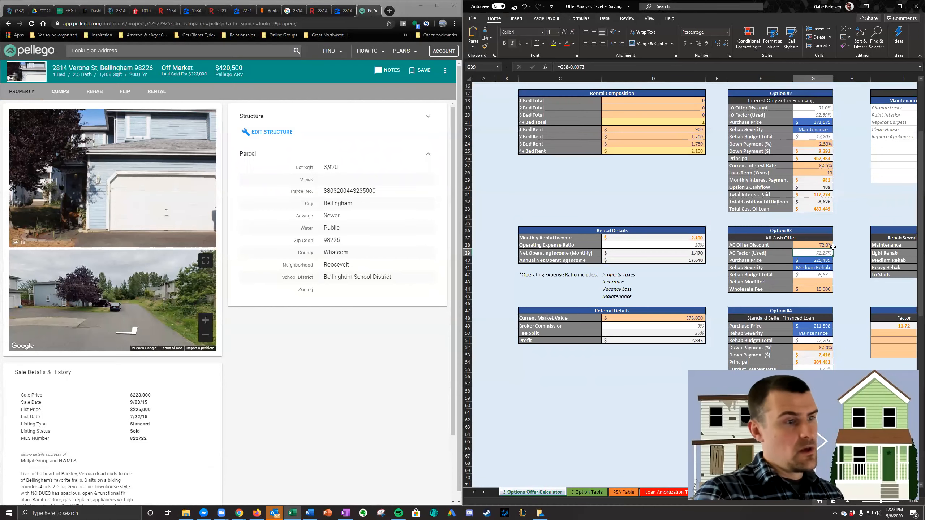
scroll(836, 247, "up", 2)
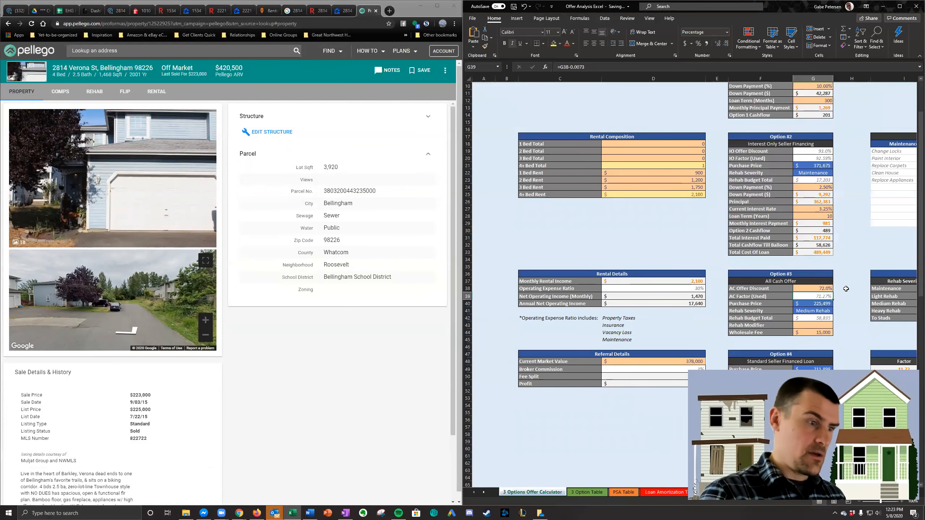
scroll(845, 288, "up", 3)
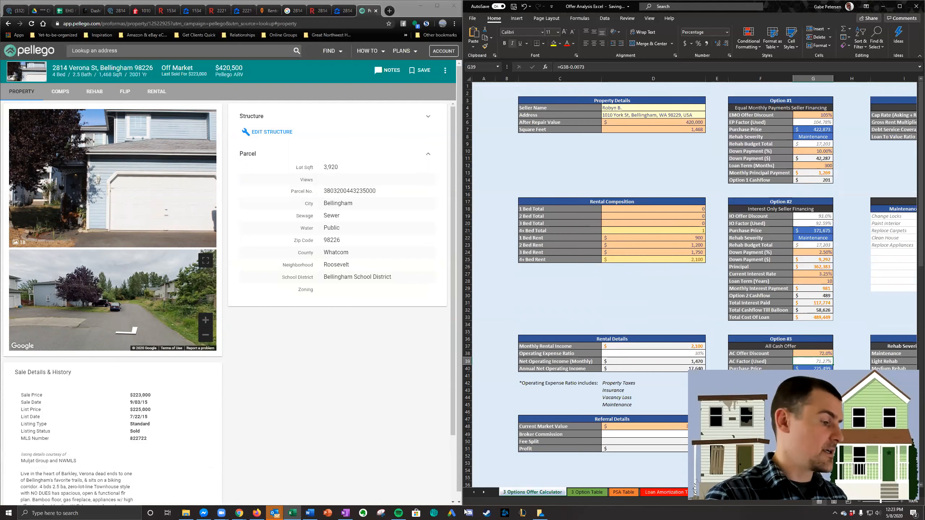
- Open the SFR 3 Options Letter of Intent template in Word, merge all records into a new document and check the letter
right_click(311, 512)
left_click(299, 331)
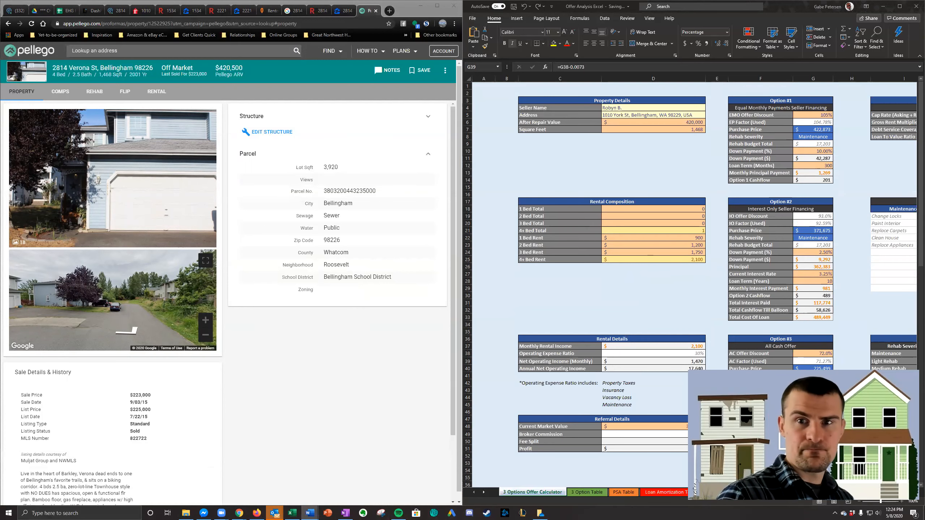
left_click(364, 91)
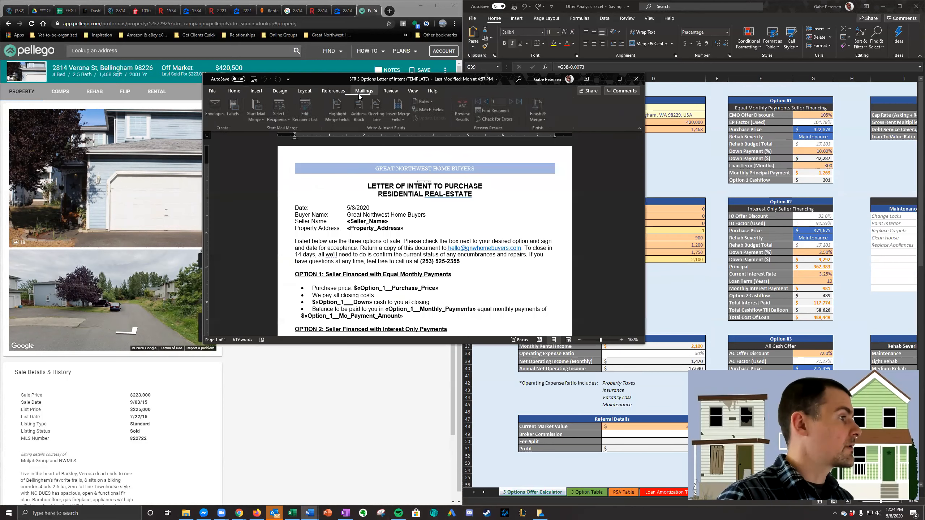
left_click(539, 111)
left_click(549, 130)
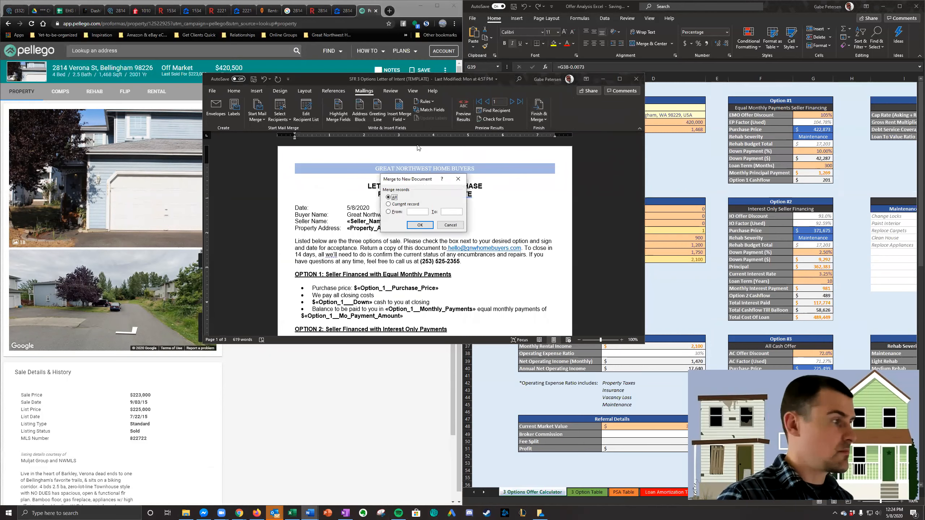
left_click(421, 224)
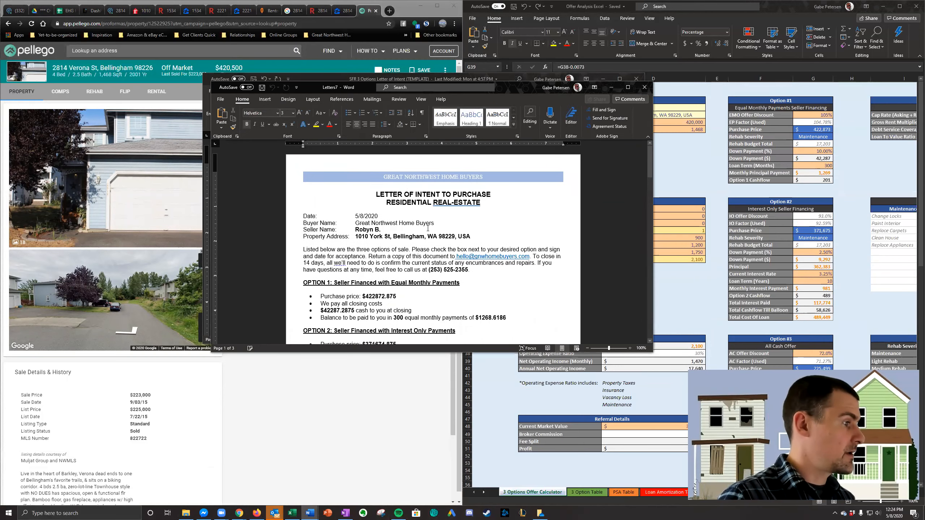
scroll(415, 263, "down", 5)
scroll(415, 262, "up", 3)
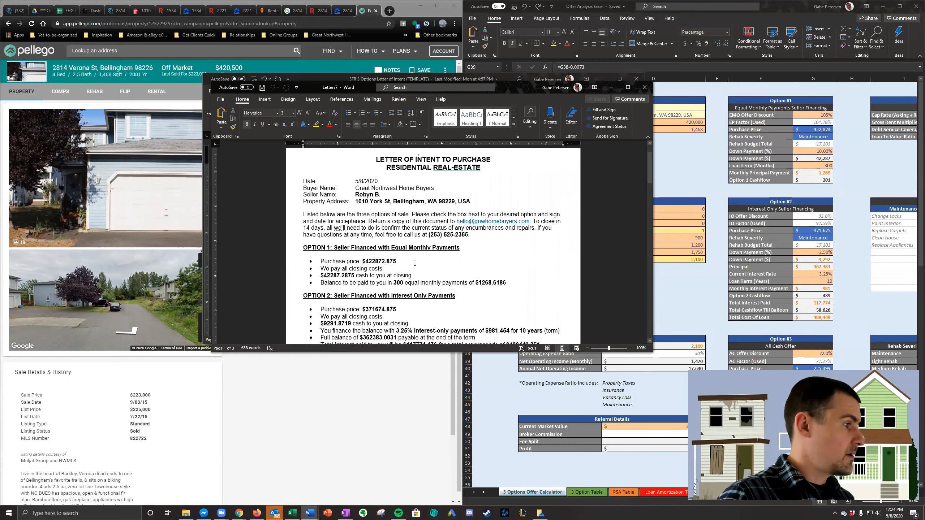
- Discard the unsaved merged letter, and copy the Verona St lead's address from Podio into the offer calculator's Address cell
left_click(651, 88)
left_click(496, 270)
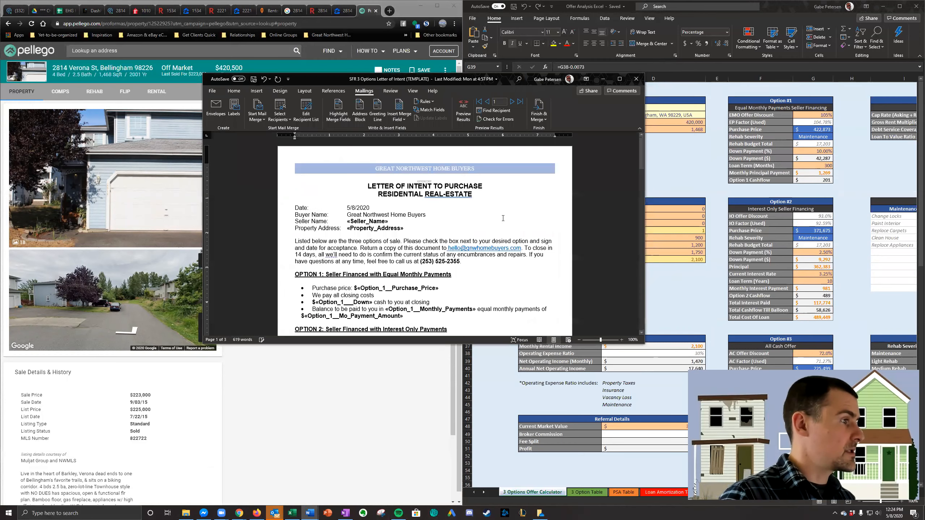
left_click(663, 164)
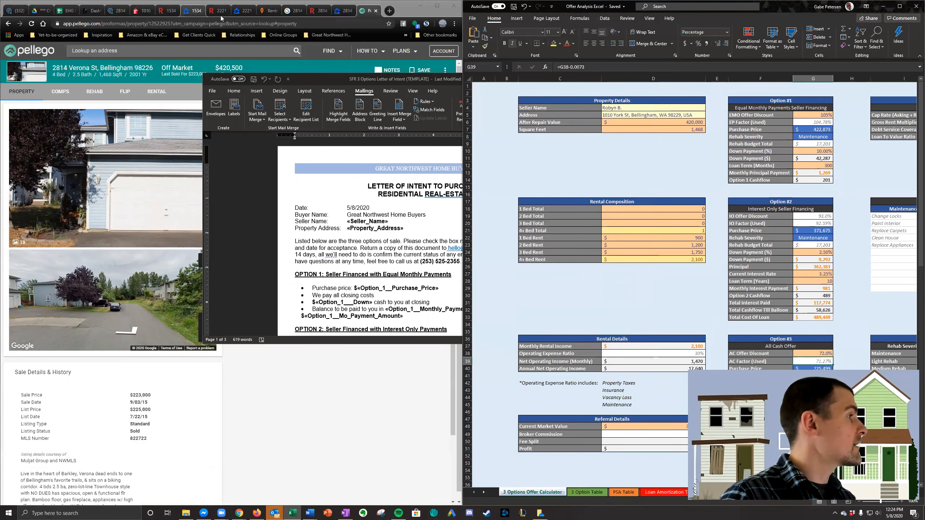
left_click(116, 10)
key("ctrl+c")
left_click(654, 115)
key("ctrl+v")
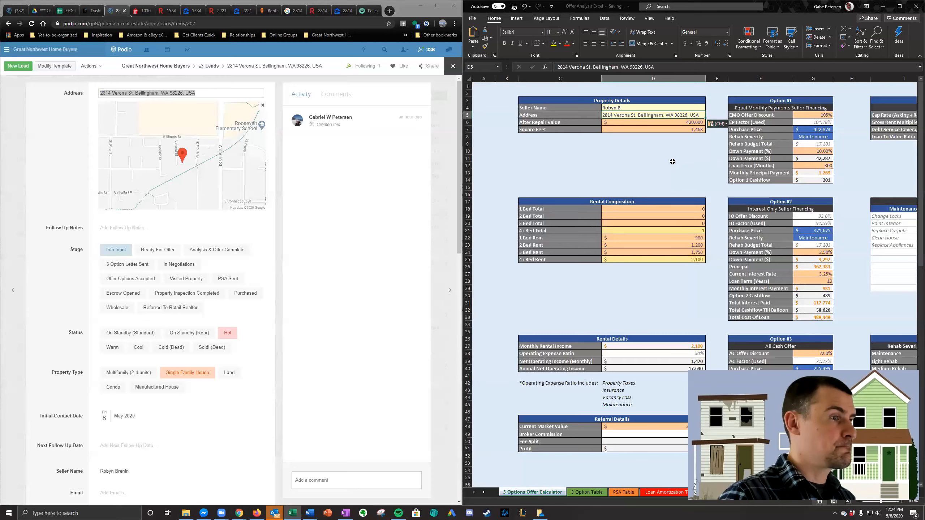
- Try to merge the open letter of intent template into a new document with the updated address, and discard the resulting letter
key("alt+Tab")
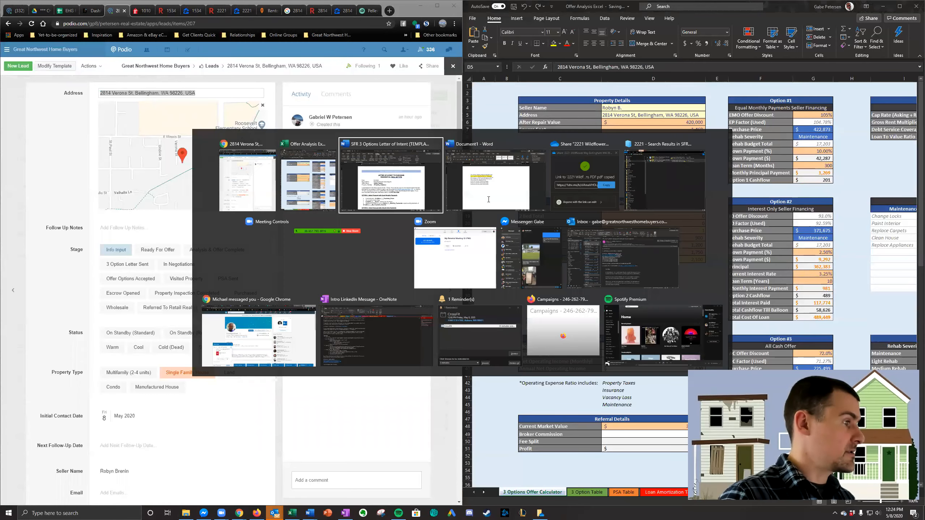
left_click(539, 111)
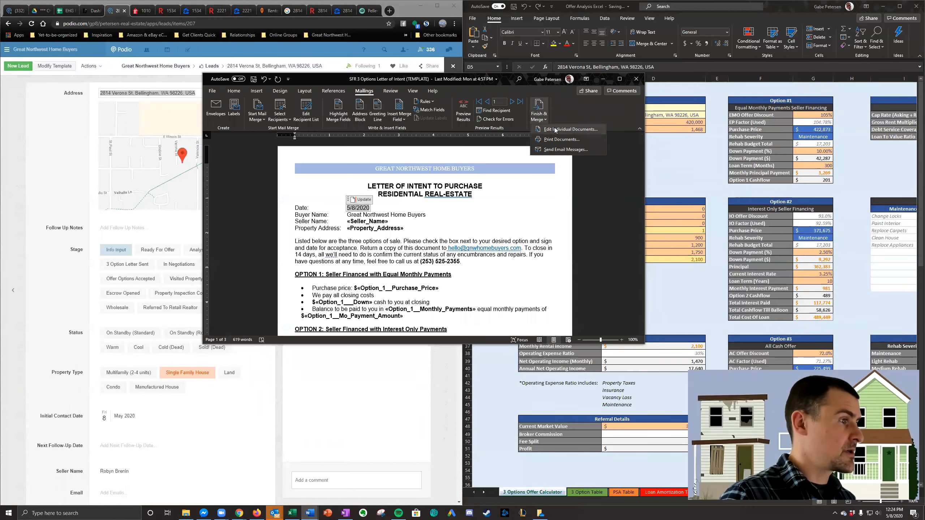
left_click(555, 130)
left_click(419, 227)
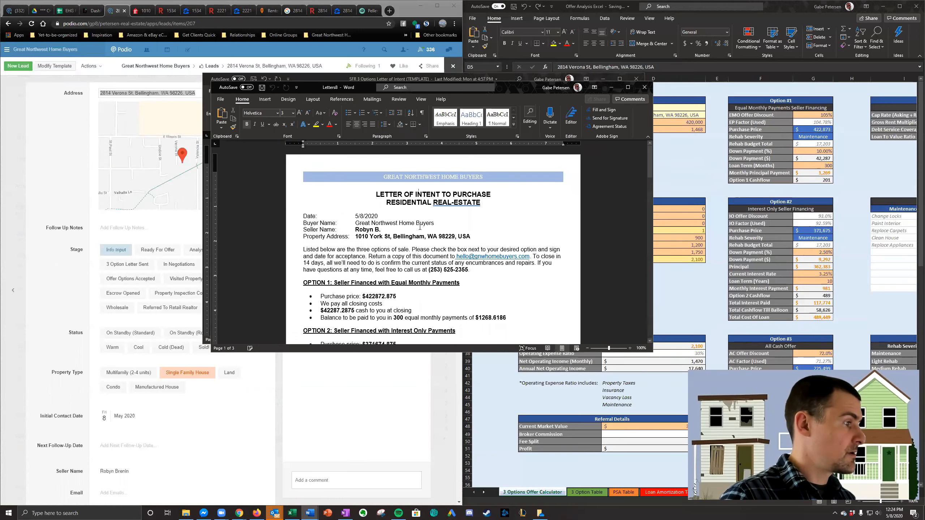
left_click(442, 253)
scroll(455, 236, "down", 1)
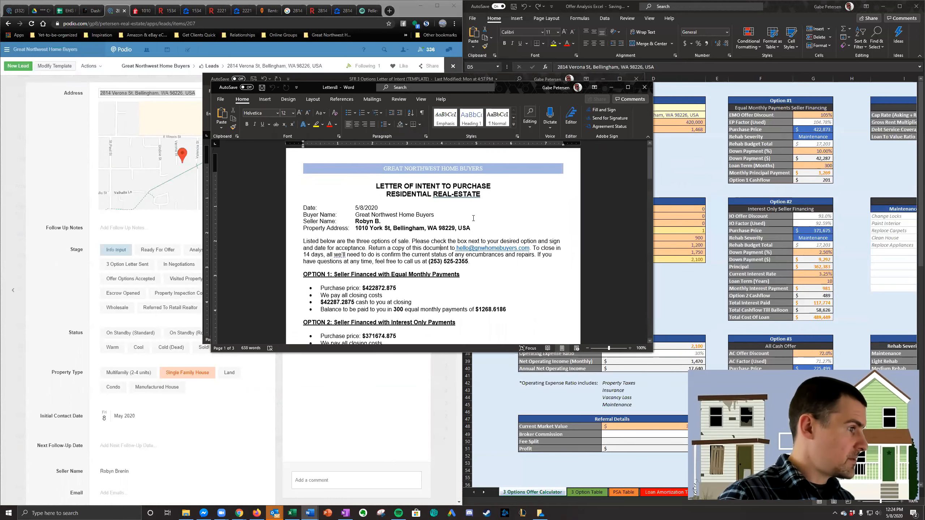
scroll(474, 218, "up", 1)
left_click(644, 87)
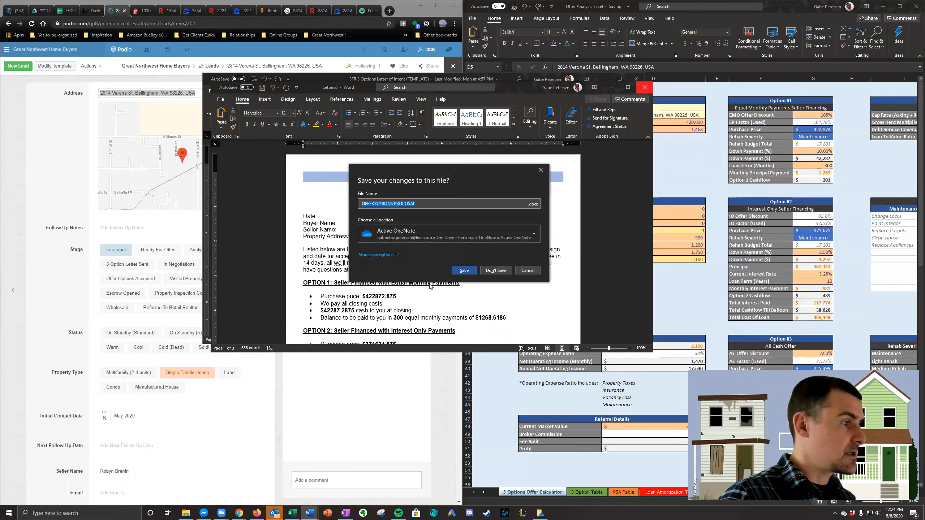
left_click(484, 271)
- Close the letter of intent template without saving and reopen SFR 3 Options Letter of Intent (TEMPLATE) with its data source
left_click(636, 79)
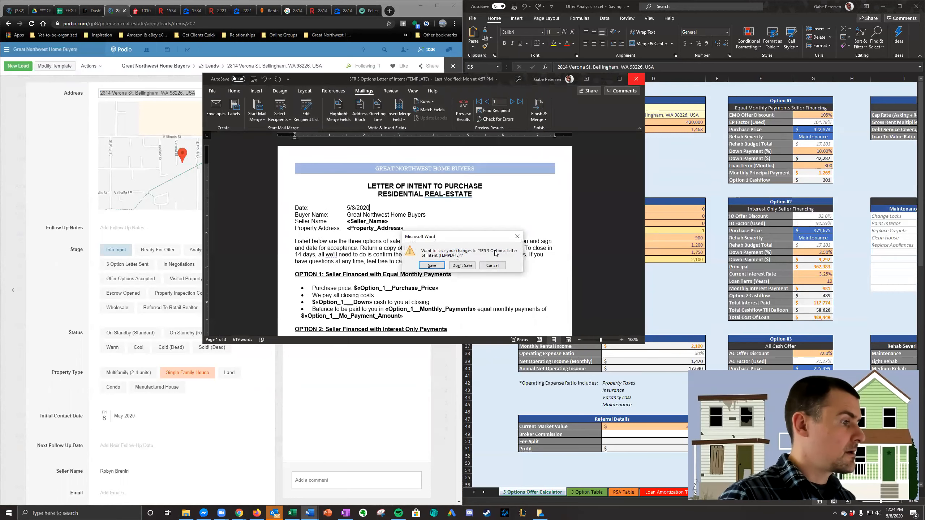
left_click(469, 266)
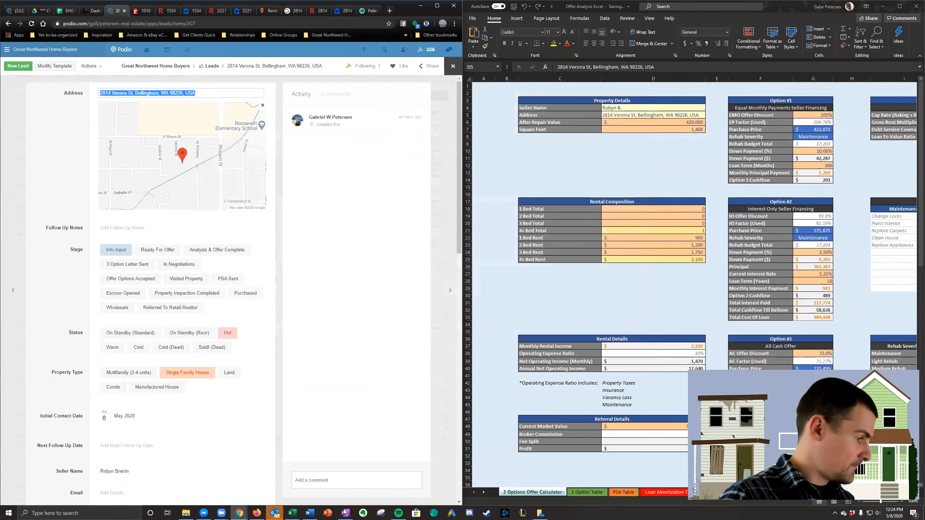
right_click(311, 513)
left_click(315, 332)
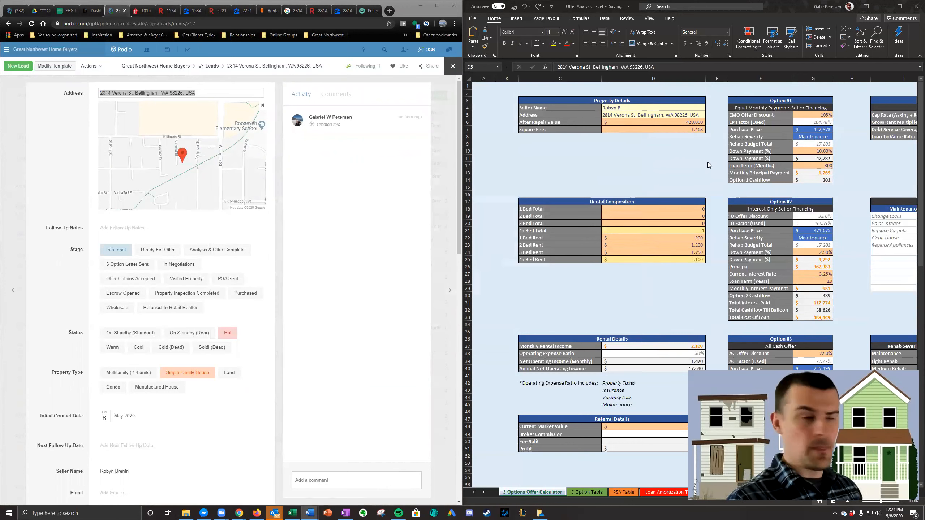
- Merge only the current record of the letter of intent template into a new document
left_click(361, 128)
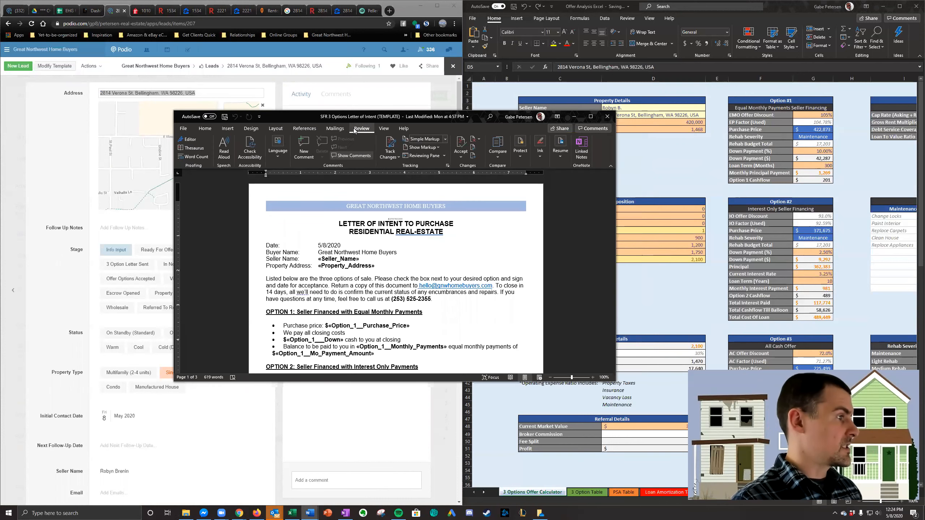
left_click(335, 129)
left_click(515, 153)
left_click(531, 172)
left_click(383, 242)
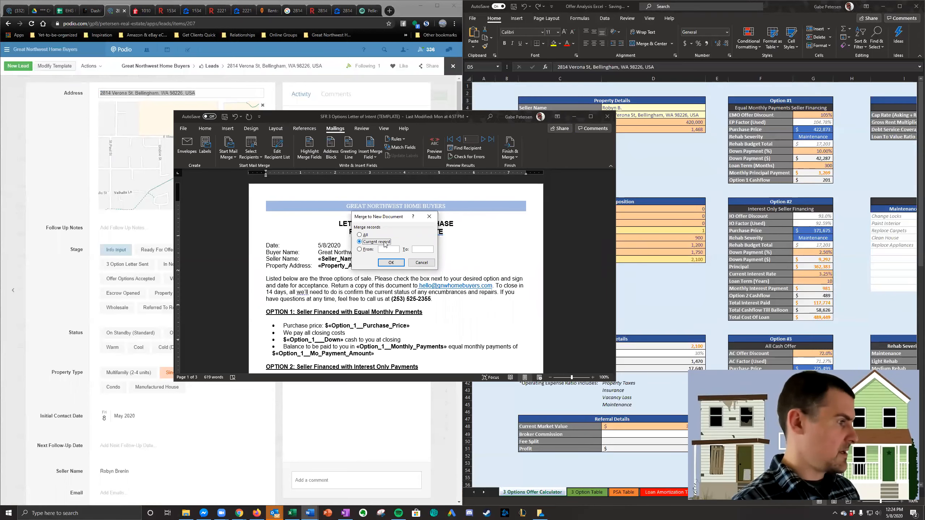
left_click(390, 262)
- Trim the decimals from Option 3's purchase price and Option 2's net proceeds and total interest, leaving $225499, $489449 and $117774
scroll(400, 281, "down", 5)
left_click(404, 268)
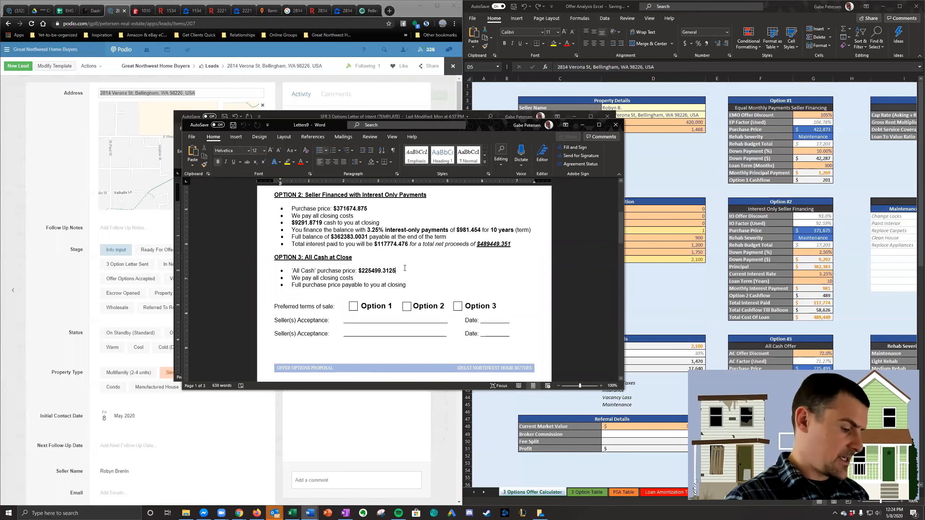
left_click(512, 243)
key("BackSpace")
key("BackSpace")
key("BackSpace")
key("BackSpace")
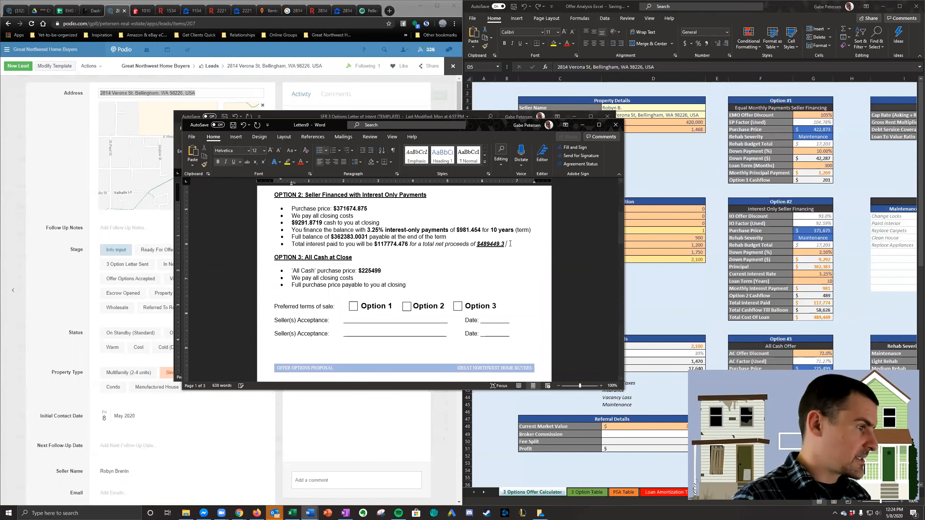
left_click(407, 244)
key("BackSpace")
key("BackSpace")
key("BackSpace")
key("BackSpace")
- Trim the decimals from Option 2's full balance and interest-only payment so they read $362383 and $981
left_click(364, 237)
key("BackSpace")
key("BackSpace")
key("BackSpace")
key("BackSpace")
key("BackSpace")
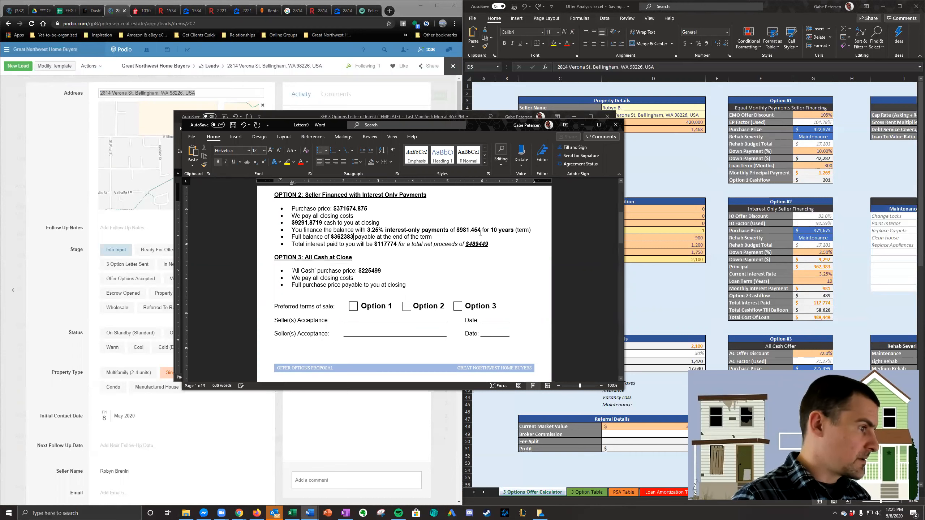
left_click(480, 230)
key("BackSpace")
key("BackSpace")
key("BackSpace")
key("BackSpace")
key("BackSpace")
type("1")
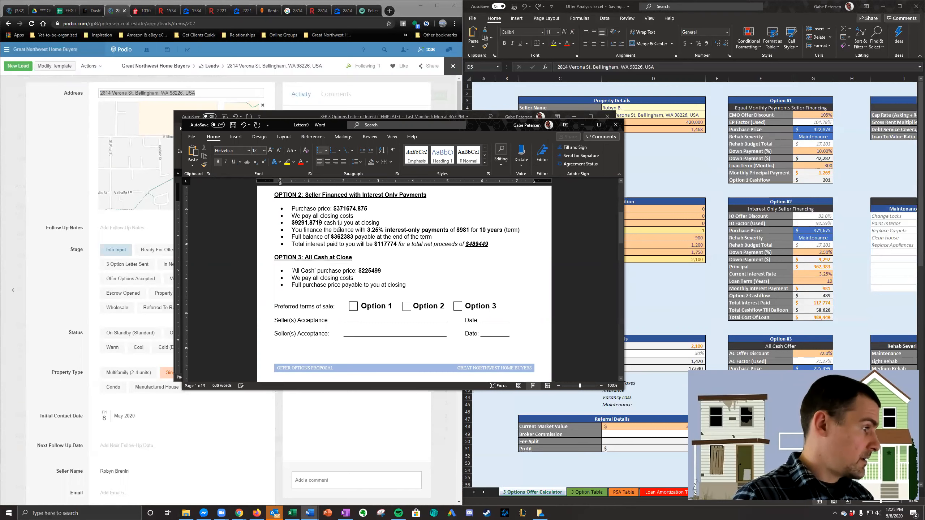
- Trim the decimals from Option 2's cash at closing and purchase price so they read $9291 and $371674
key("Delete")
key("BackSpace")
key("BackSpace")
key("BackSpace")
key("BackSpace")
left_click(368, 209)
key("BackSpace")
key("BackSpace")
- Trim the decimals from Option 1's monthly payment, cash at closing and purchase price, leaving $1268, $42287 and $422872
key("BackSpace")
key("BackSpace")
scroll(471, 302, "up", 5)
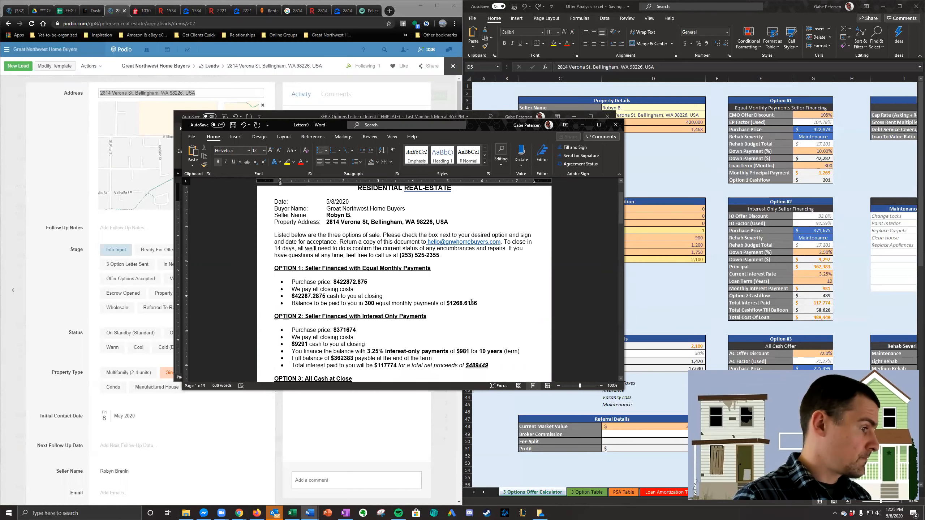
key("BackSpace")
key("BackSpace")
key("BackSpace")
left_click(318, 296)
key("BackSpace")
key("BackSpace")
key("BackSpace")
key("BackSpace")
key("BackSpace")
left_click(368, 282)
key("BackSpace")
key("BackSpace")
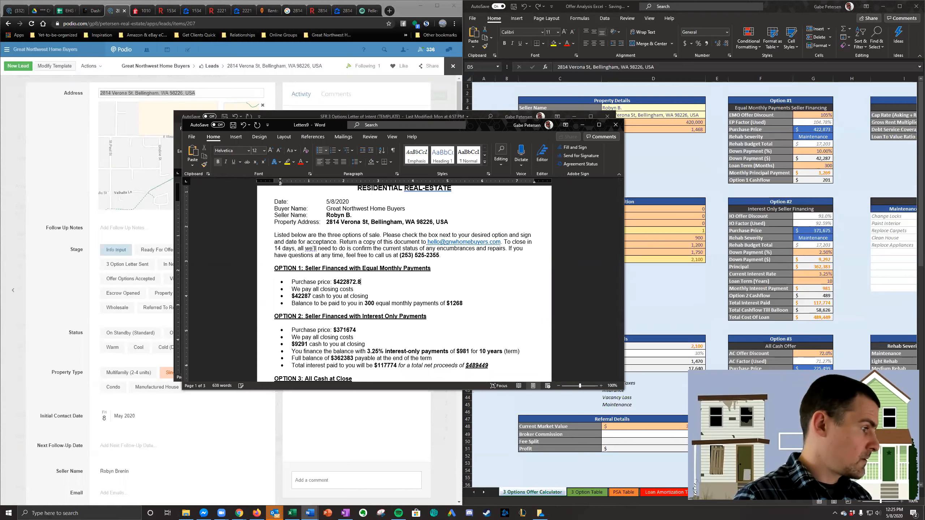
- Add thousands separators to Option 3's price and Option 2's net proceeds, total interest and balance: $225,499, $489,449, $117,774 and $362,383
scroll(374, 293, "down", 3)
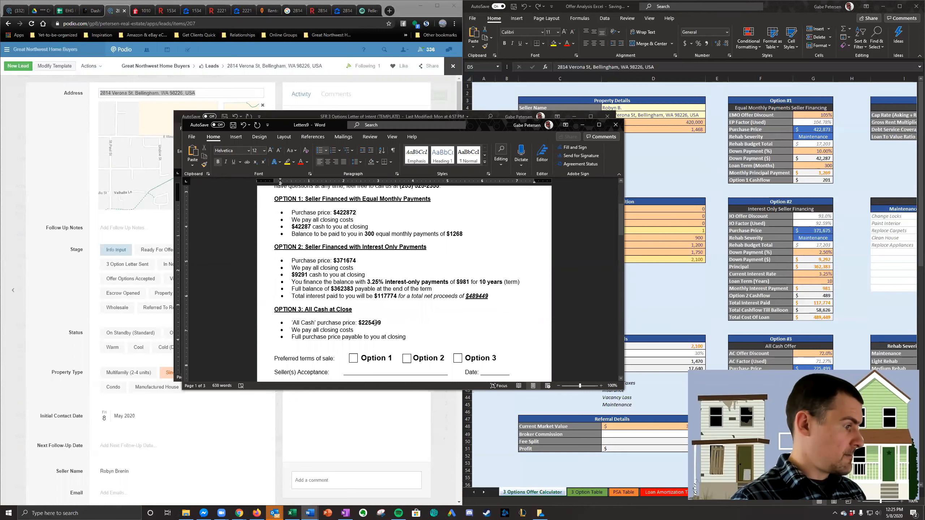
left_click(479, 295)
type(",")
left_click(388, 296)
type(",")
left_click(343, 289)
type(",")
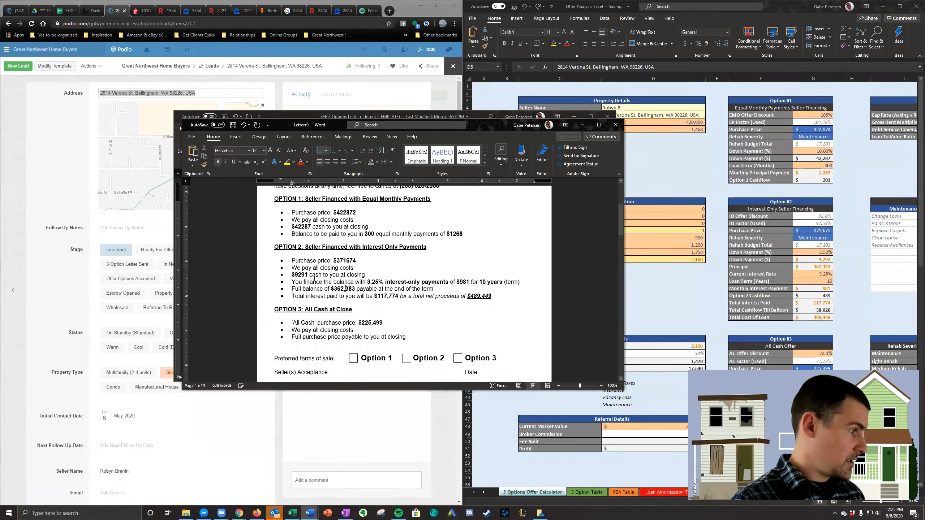
- Add thousands separators to Option 2's cash at closing and to its purchase price of $371,674
left_click(297, 274)
type(",,")
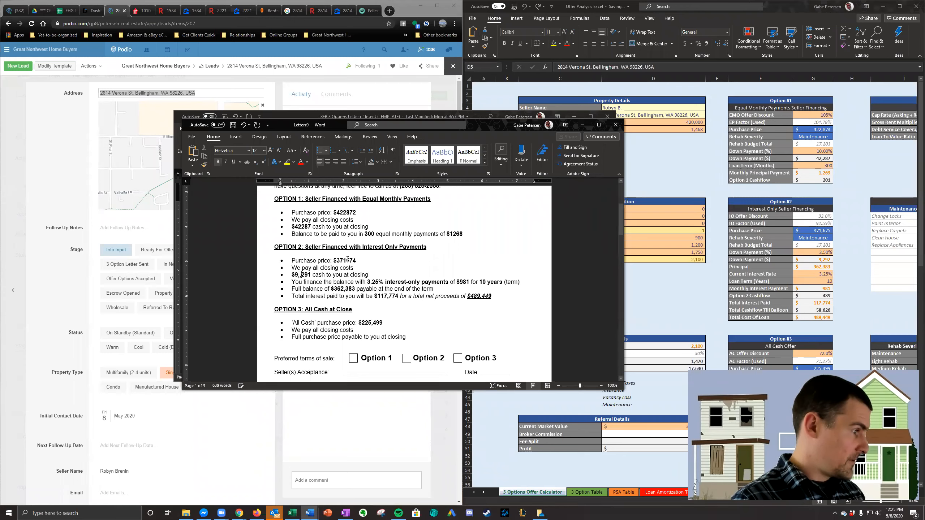
left_click(345, 261)
type(",")
- Add thousands separators to Option 1's cash at closing, purchase price and monthly payment: $42,287, $422,872 and $1,268
scroll(346, 260, "up", 1)
left_click(303, 244)
type(",")
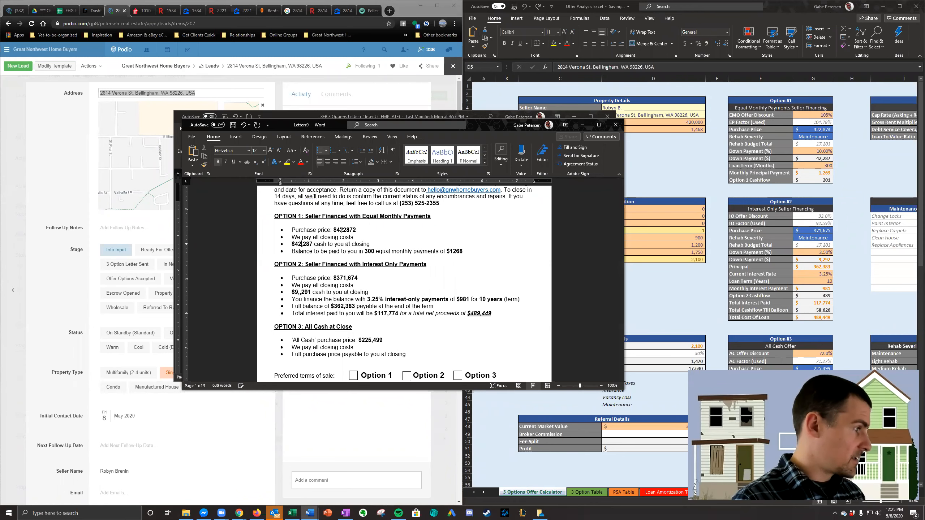
scroll(513, 308, "up", 1)
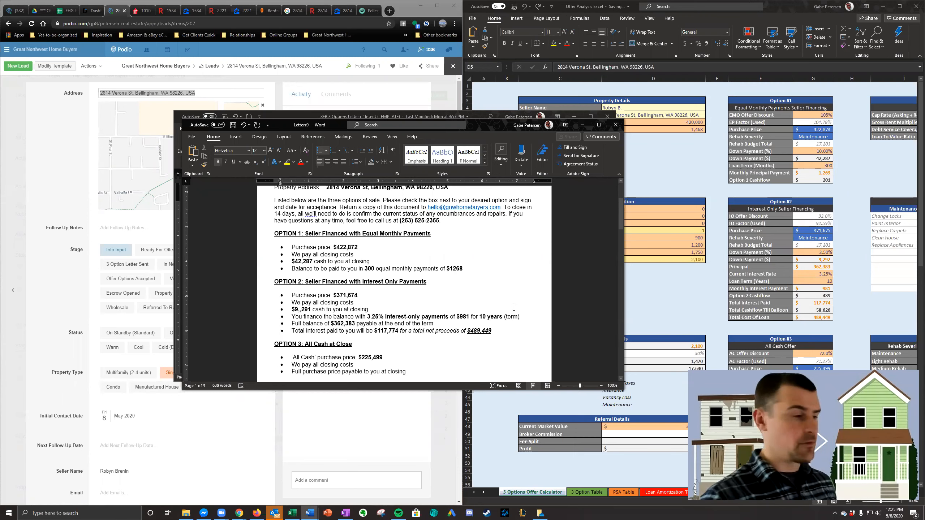
scroll(513, 308, "down", 3)
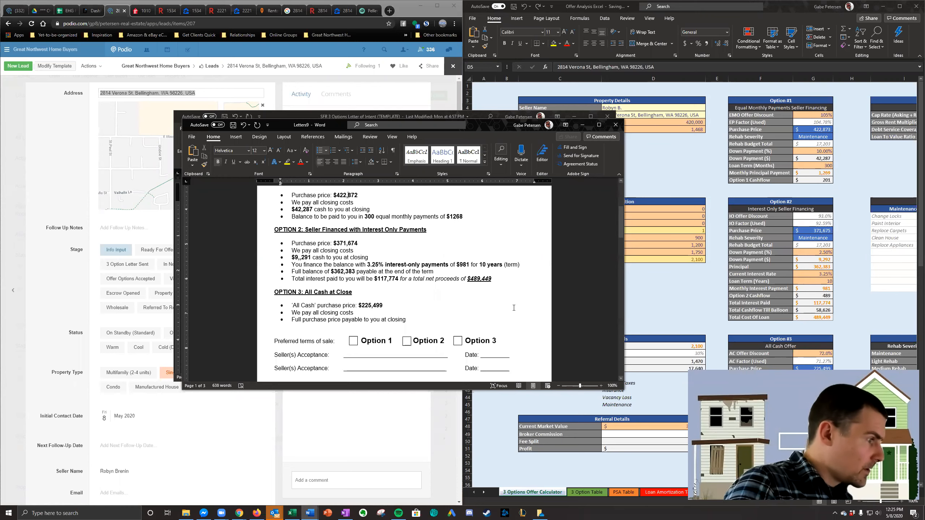
scroll(514, 308, "up", 5)
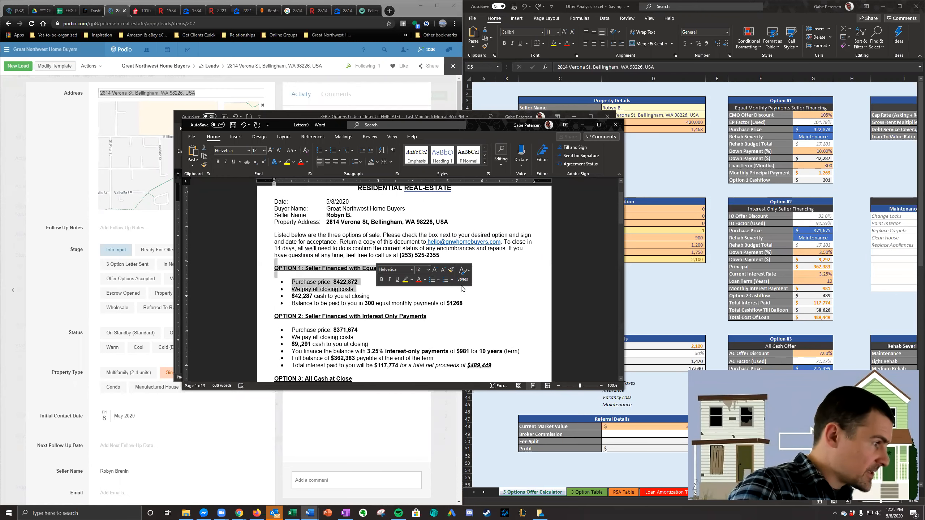
scroll(470, 294, "down", 2)
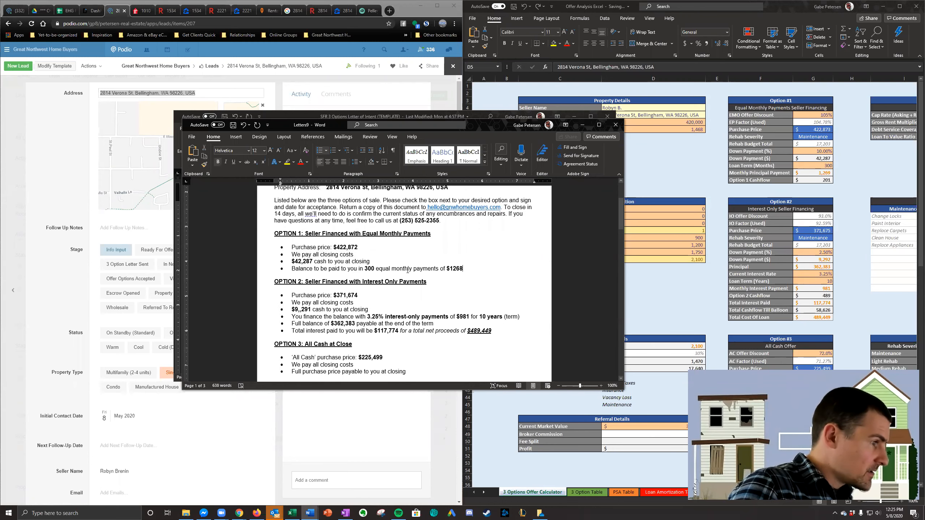
left_click(452, 269)
type(",")
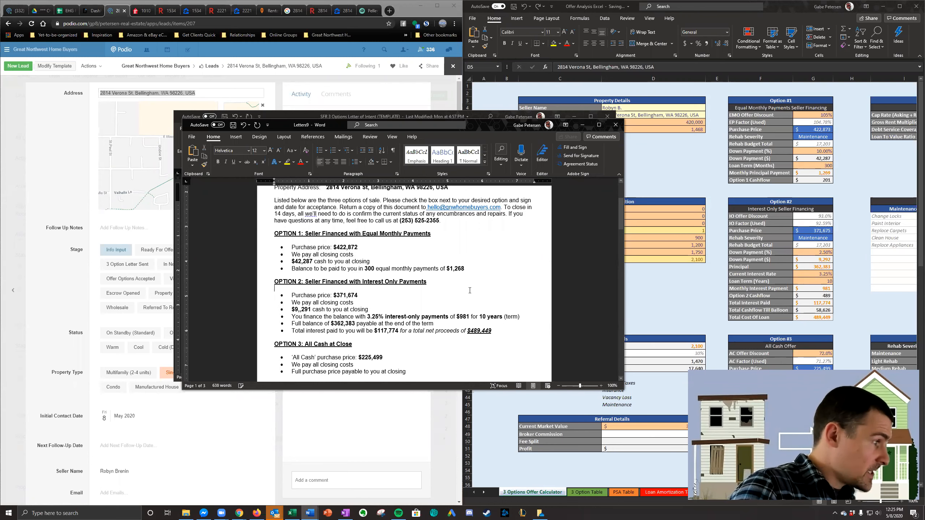
- Check the letter's amounts and remove the duplicate comma from Option 2's cash at closing so it reads $9,291
scroll(418, 298, "down", 2)
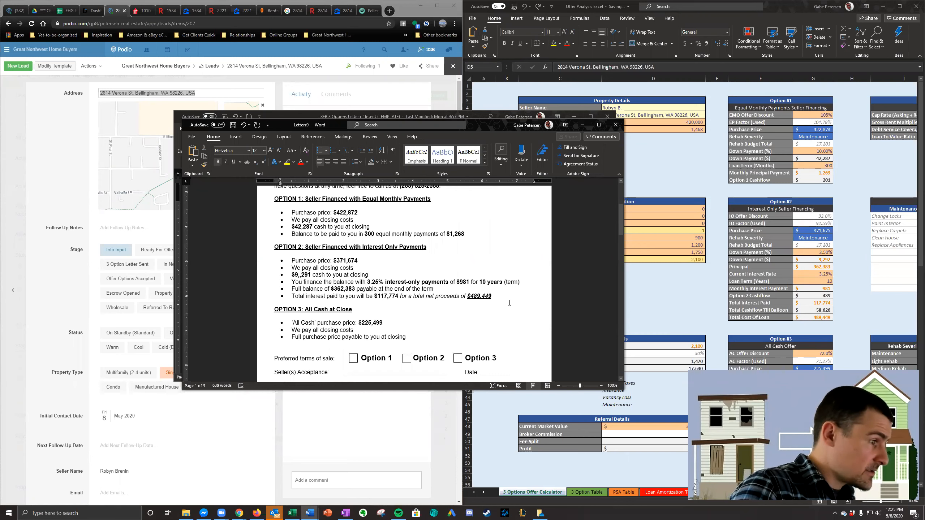
left_click_drag(341, 241, 366, 292)
left_click(351, 255)
scroll(366, 262, "up", 1)
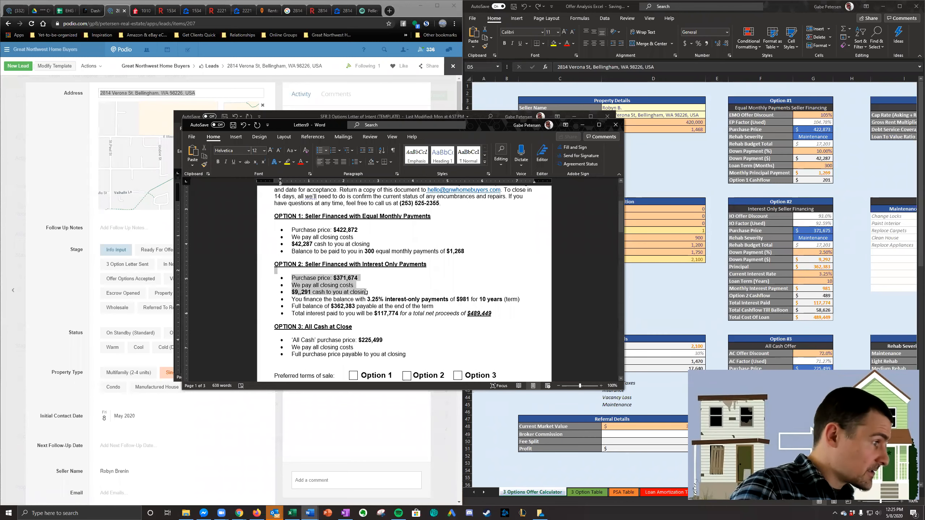
left_click(302, 292)
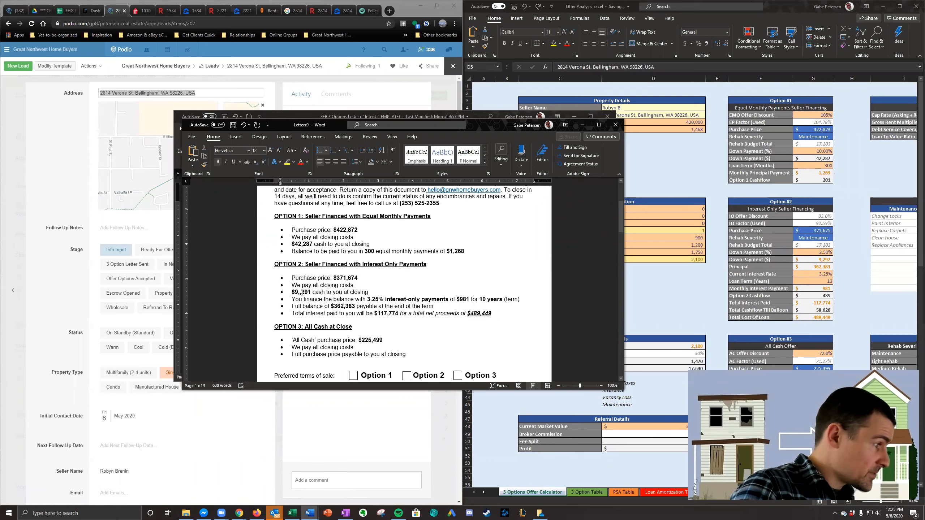
key("BackSpace")
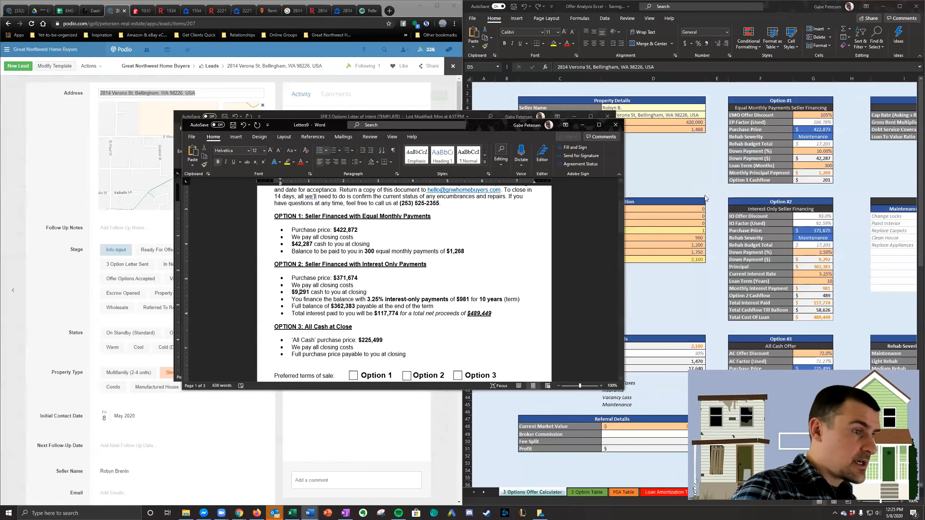
- Review the Option #2 and Option #3 figures in the offer calculator against the letter
left_click(726, 208)
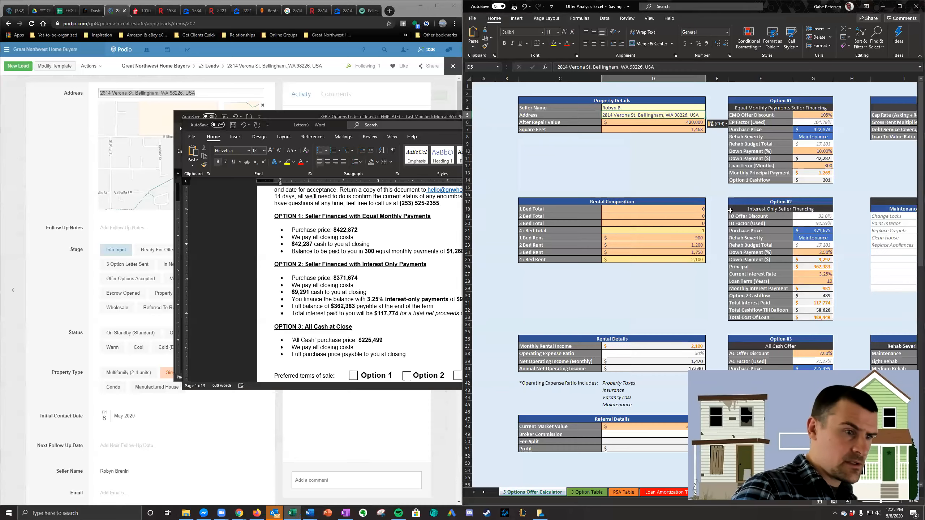
scroll(730, 210, "down", 3)
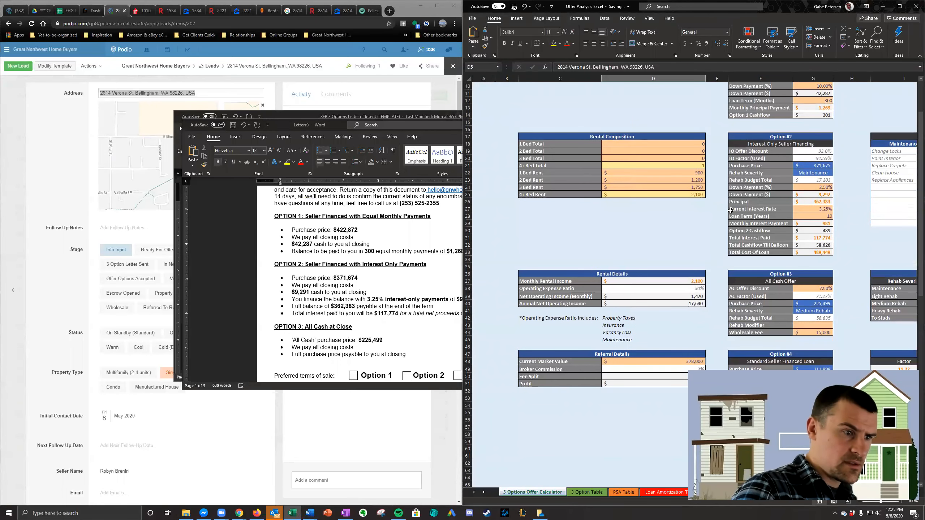
scroll(731, 210, "down", 4)
scroll(731, 211, "up", 4)
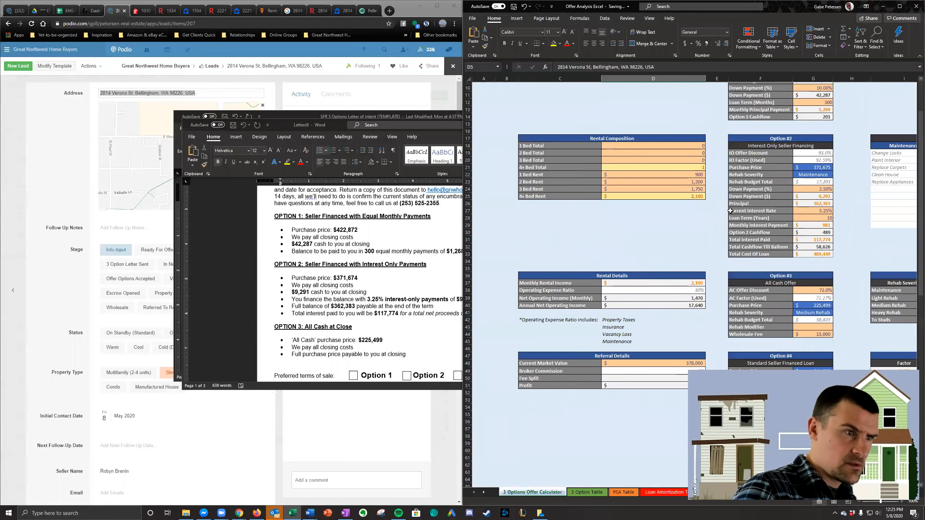
- Check Option 2's payment, balance, interest and net proceeds in the Verona St letter against the offer calculator
scroll(730, 211, "up", 2)
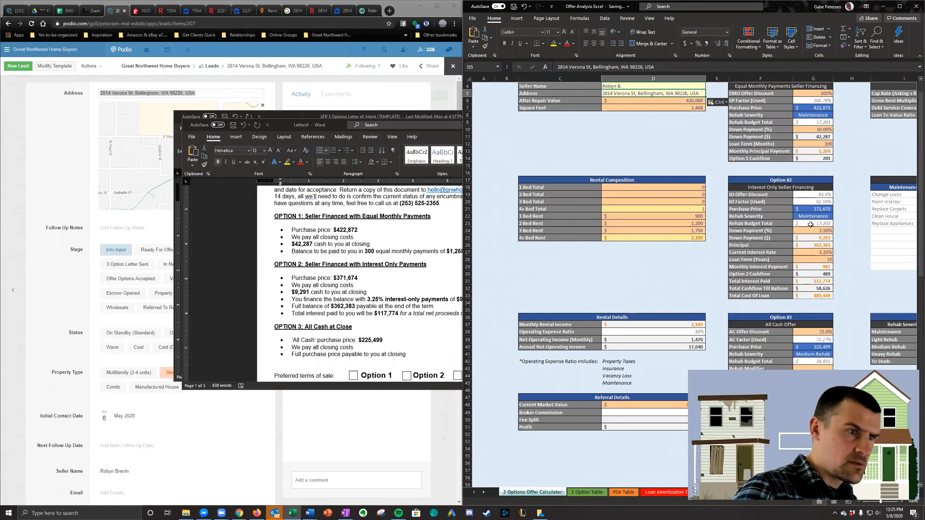
left_click(380, 290)
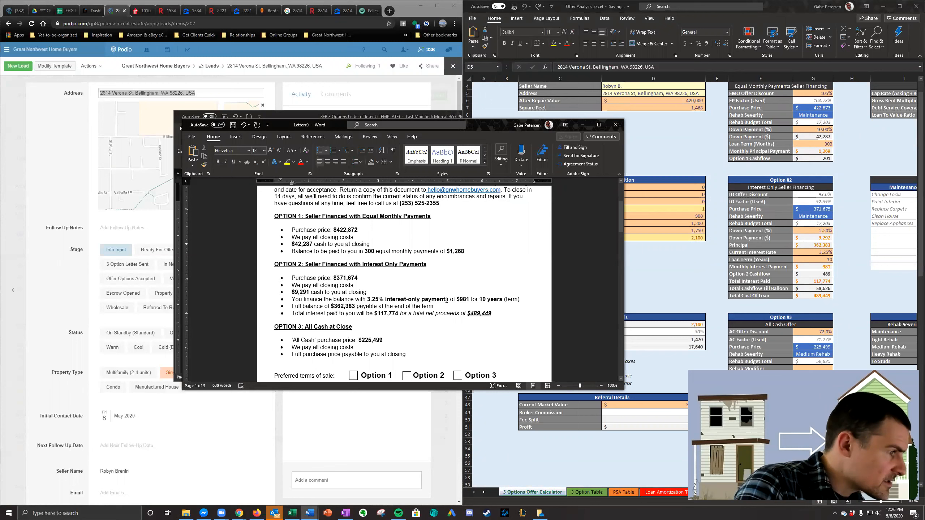
double_click(462, 299)
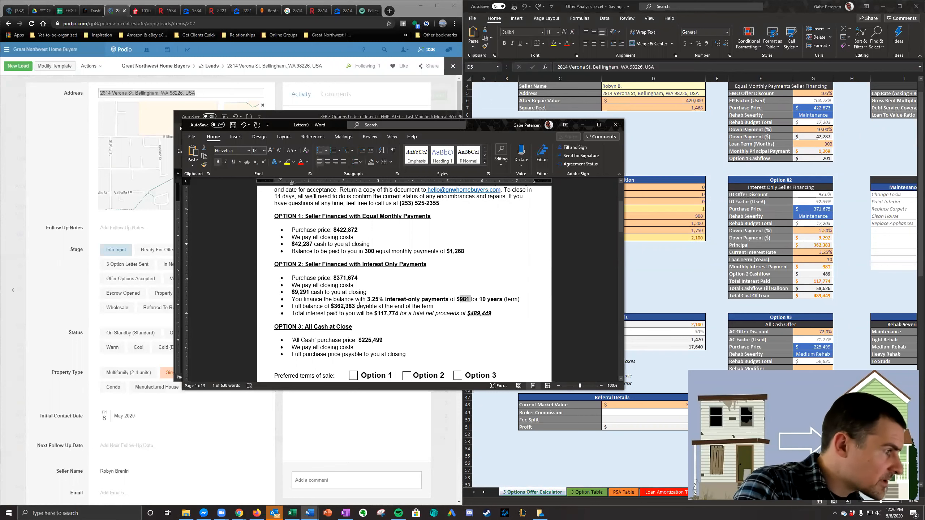
left_click_drag(357, 305, 259, 308)
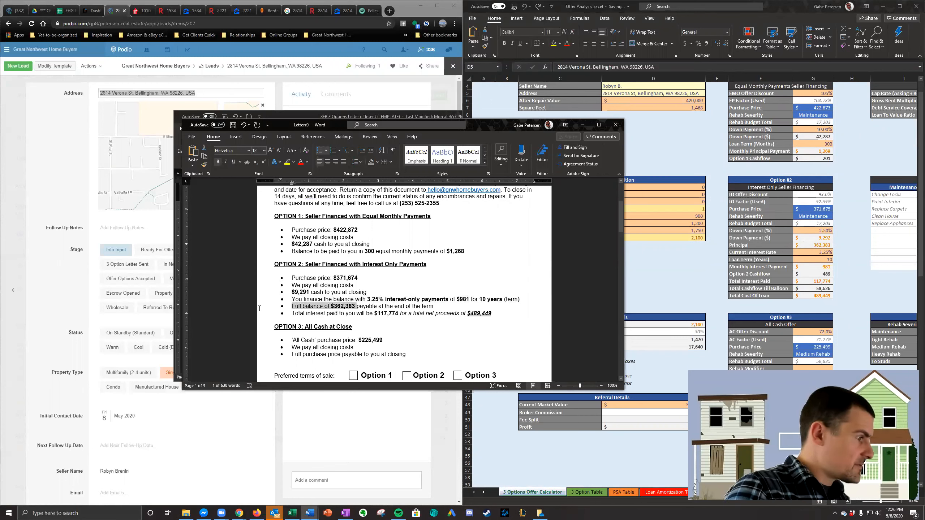
left_click(441, 307)
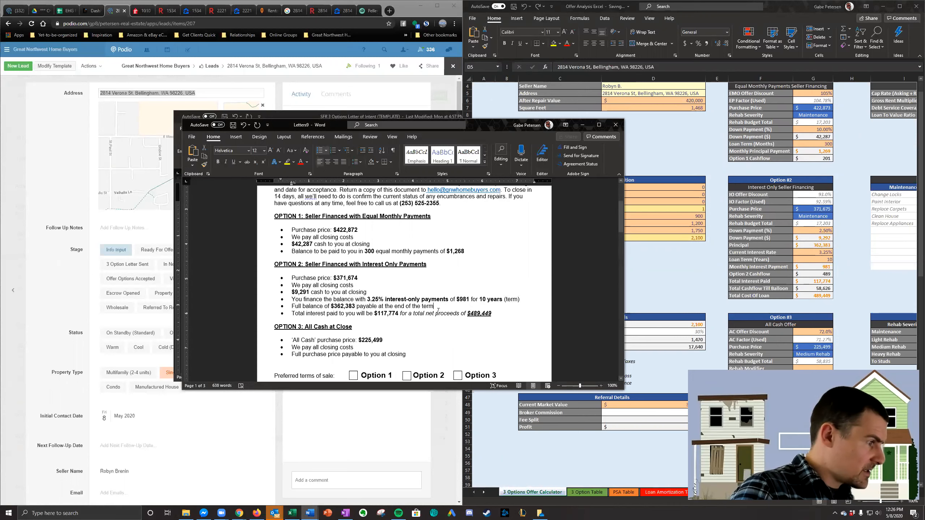
double_click(393, 314)
left_click_drag(492, 313, 439, 314)
left_click(382, 224)
scroll(374, 253, "up", 5)
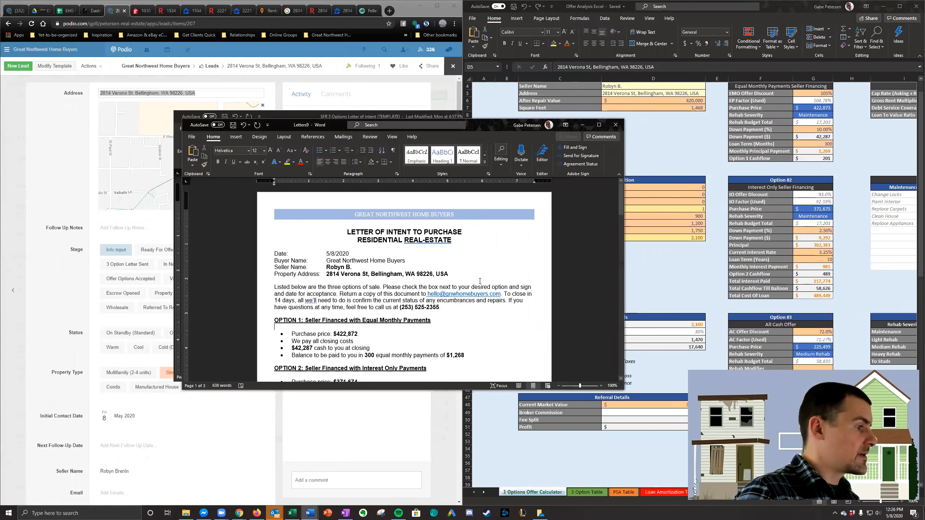
- Save the Verona St letter as a Word document in the SFR Offers folder, named with the property address plus "__ Offer Options"
left_click(335, 275)
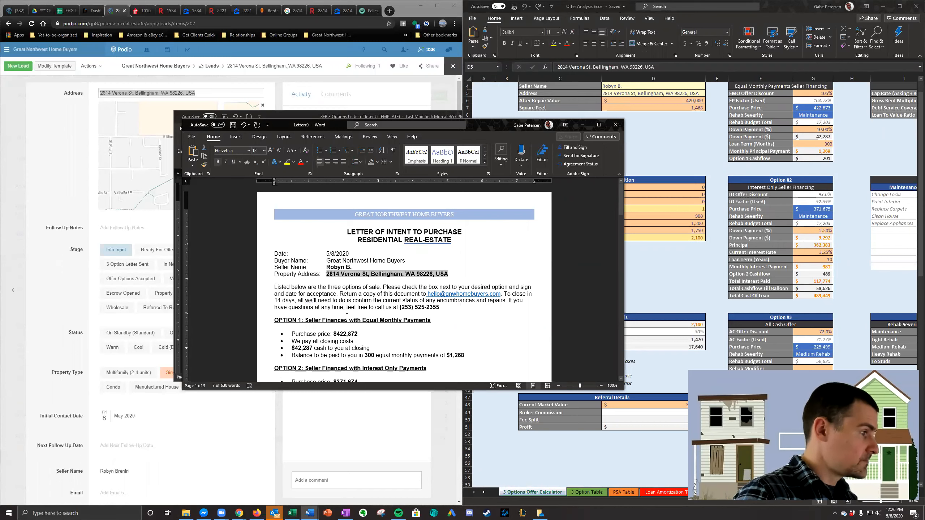
left_click(191, 137)
left_click(219, 232)
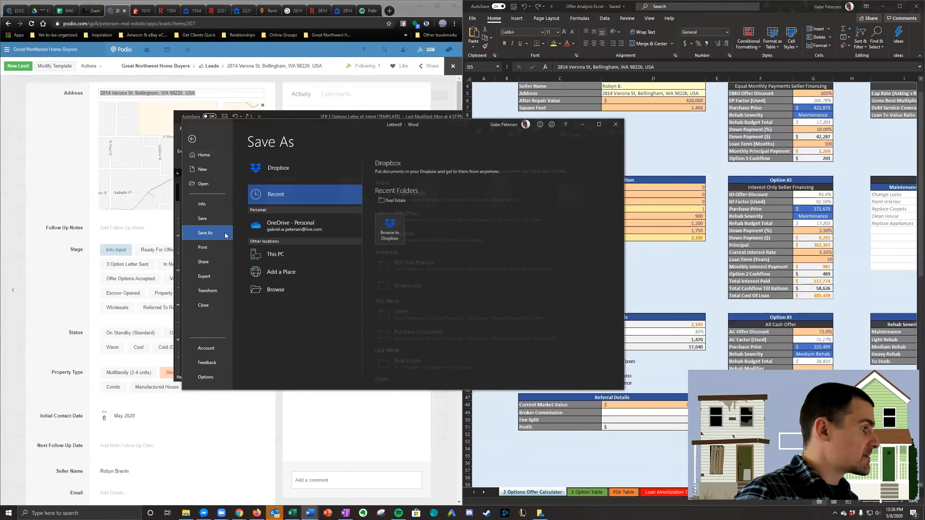
left_click(449, 216)
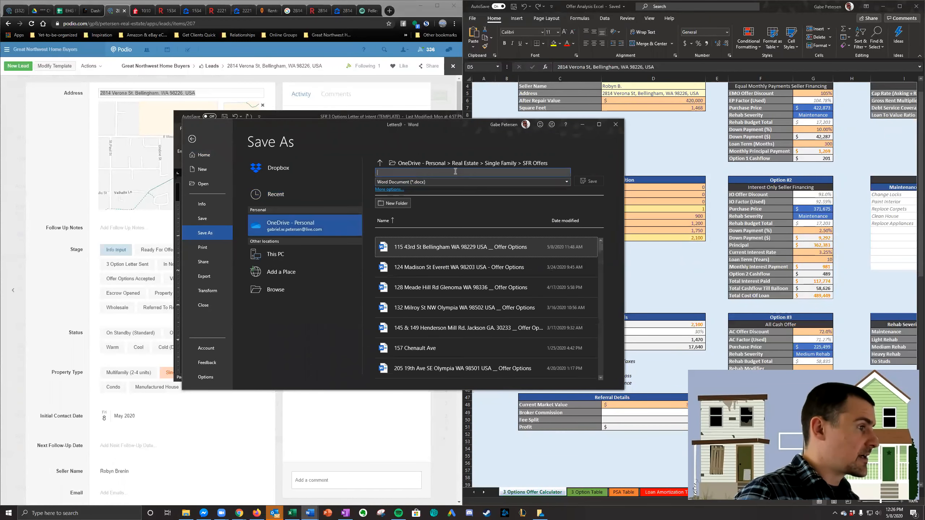
left_click(428, 173)
key("BackSpace")
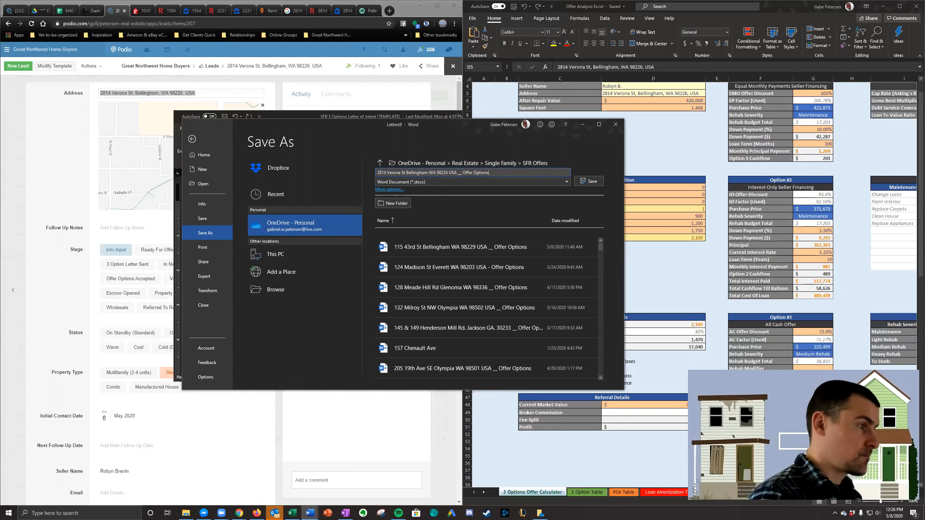
left_click(521, 182)
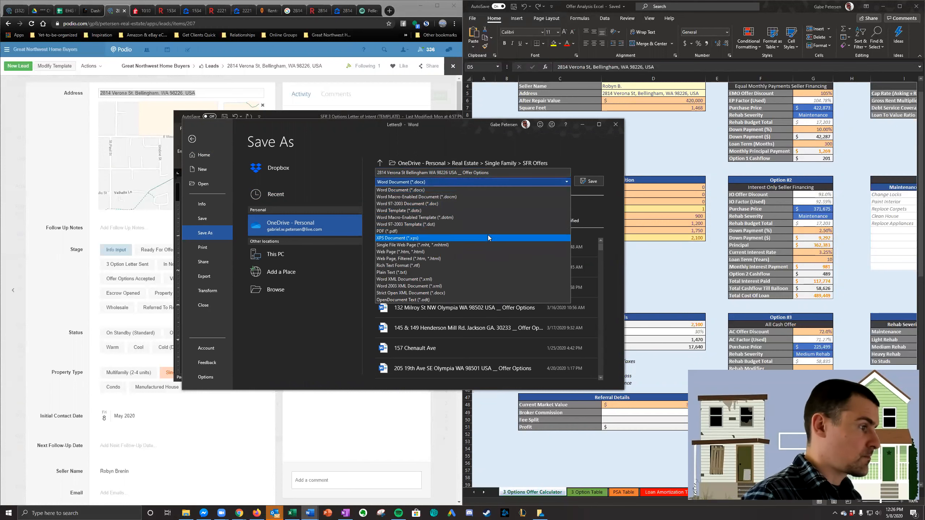
left_click(593, 181)
left_click(594, 180)
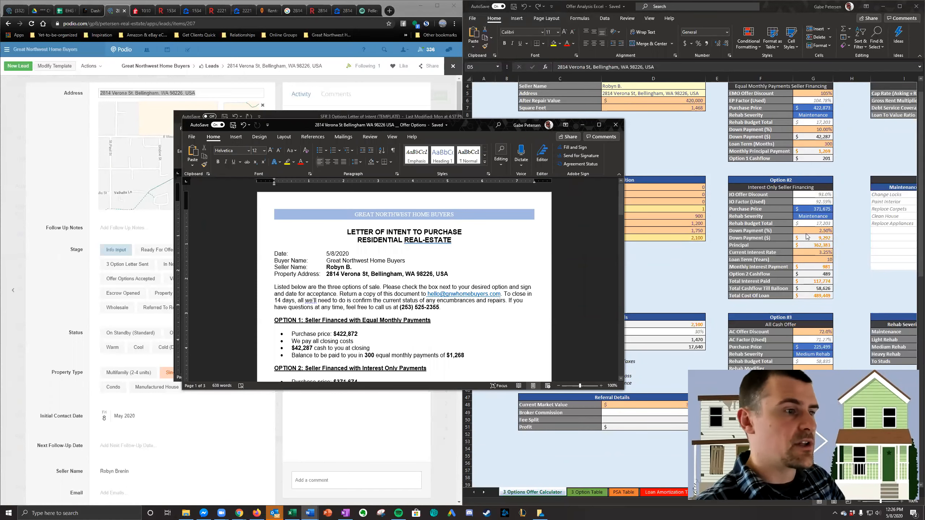
- Set the rehab severity of Option #2 in the offer calculator to Light Rehab
left_click(822, 216)
left_click(837, 216)
left_click(814, 231)
left_click(843, 209)
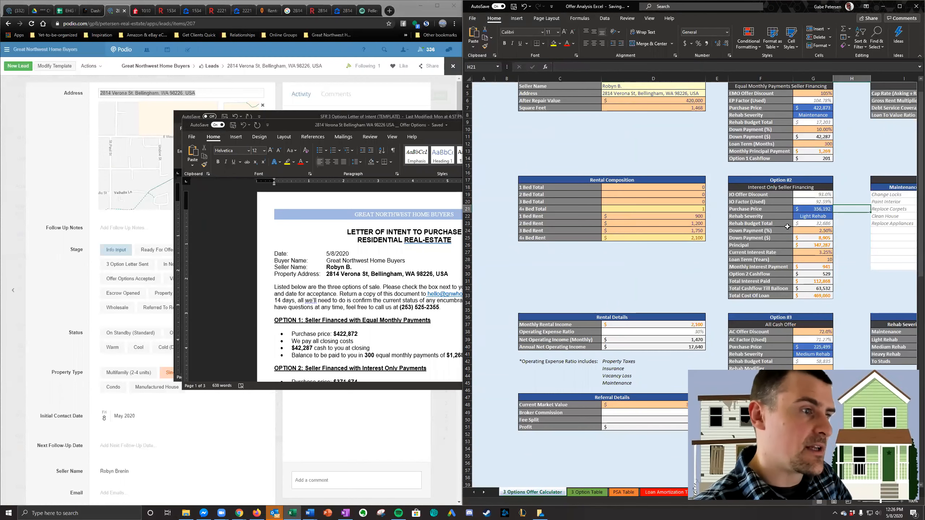
scroll(832, 185, "up", 1)
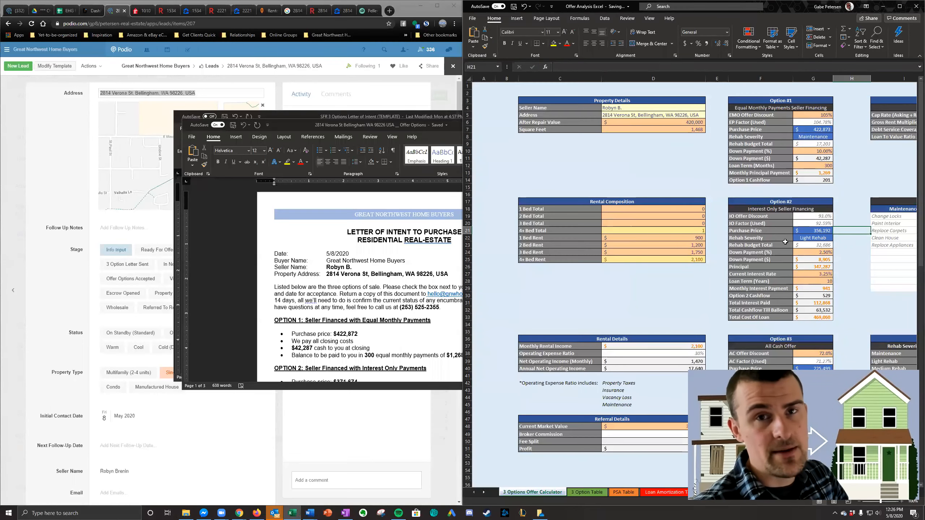
- Review the saved letter and save a PDF copy in SFR Offers, adding "PDF" to the end of the file name
left_click(389, 274)
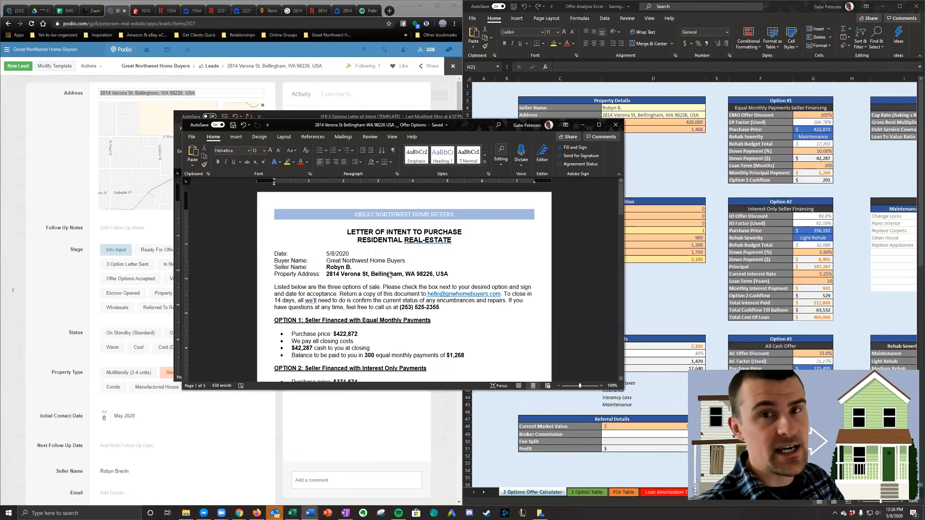
scroll(388, 275, "down", 7)
scroll(392, 265, "up", 3)
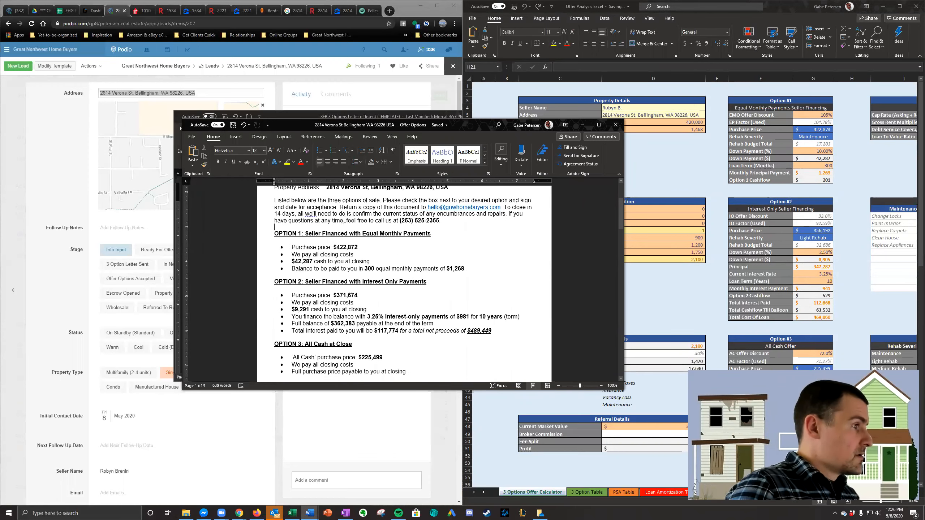
scroll(345, 221, "up", 3)
scroll(348, 243, "down", 3)
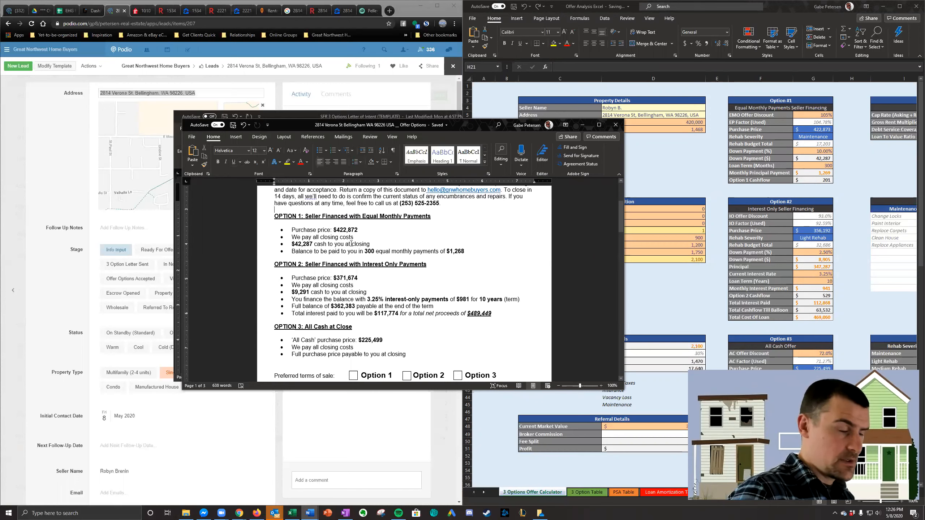
left_click(192, 137)
left_click(214, 219)
left_click(520, 172)
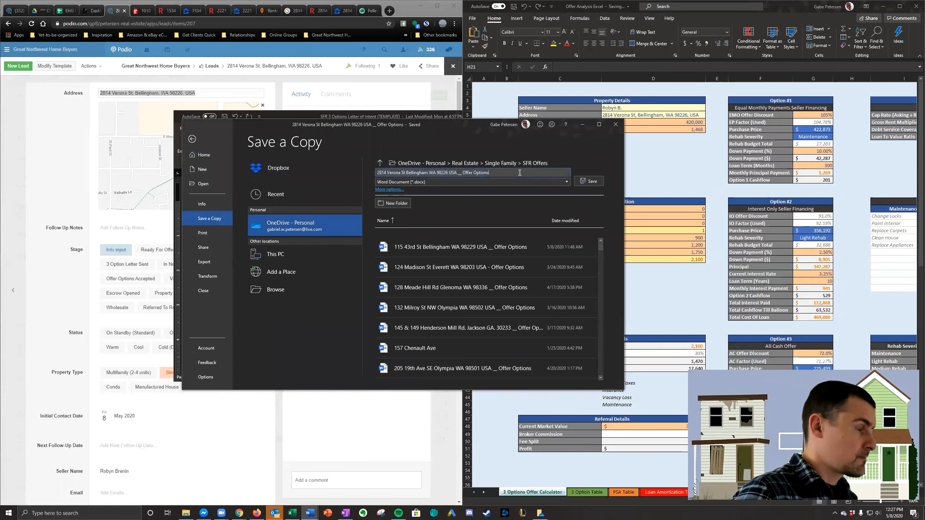
left_click(519, 181)
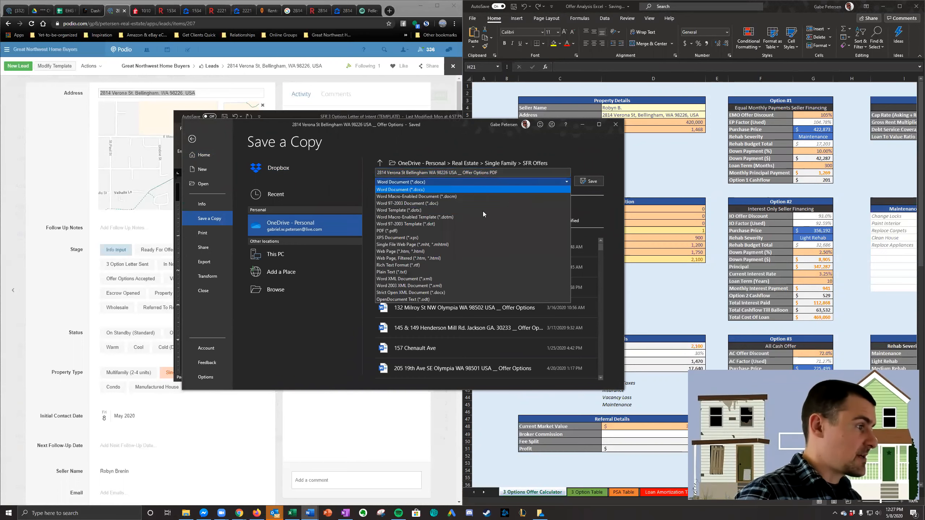
left_click(474, 232)
left_click(589, 181)
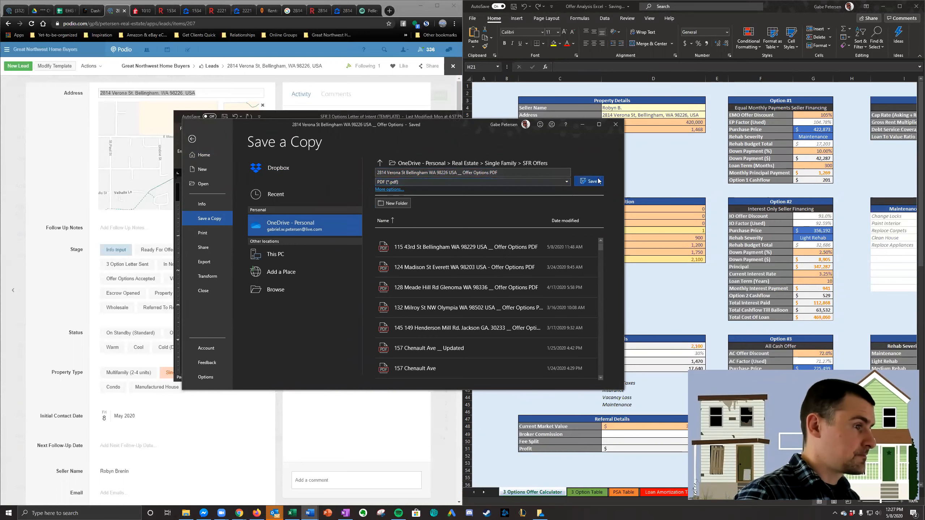
- Close the saved Verona St offer letter
left_click(376, 10)
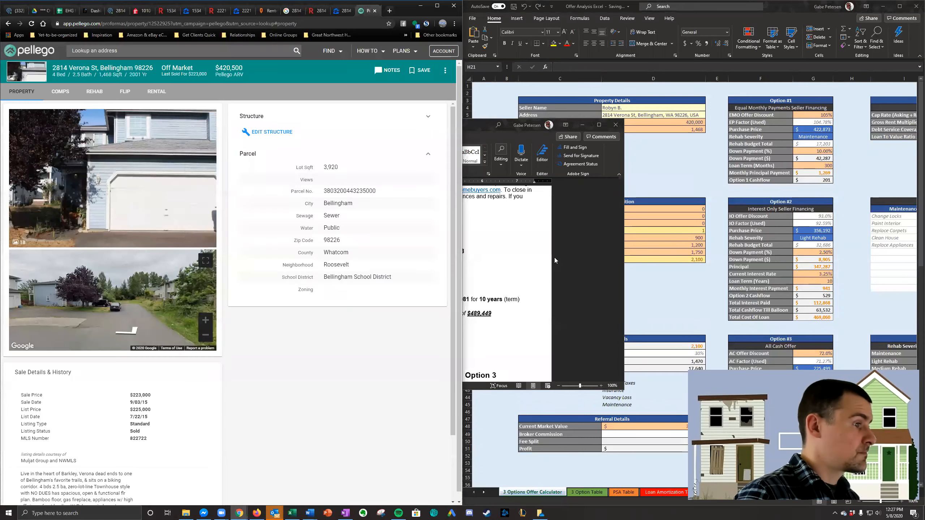
left_click(554, 257)
left_click(611, 129)
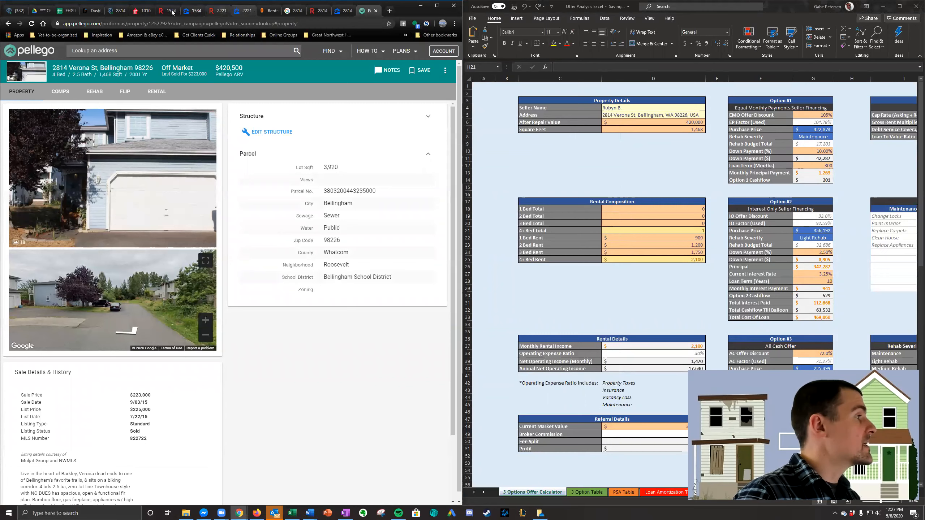
left_click(148, 12)
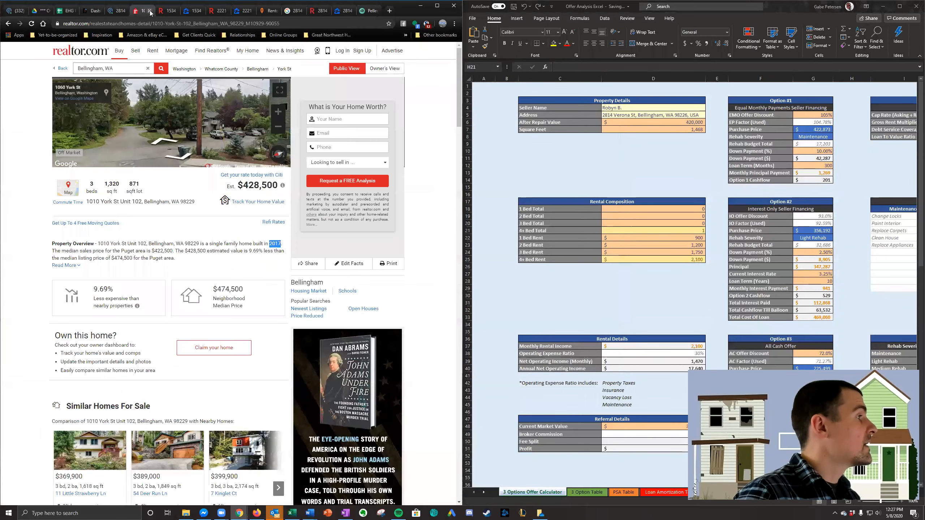
left_click(636, 182)
key("alt+Tab")
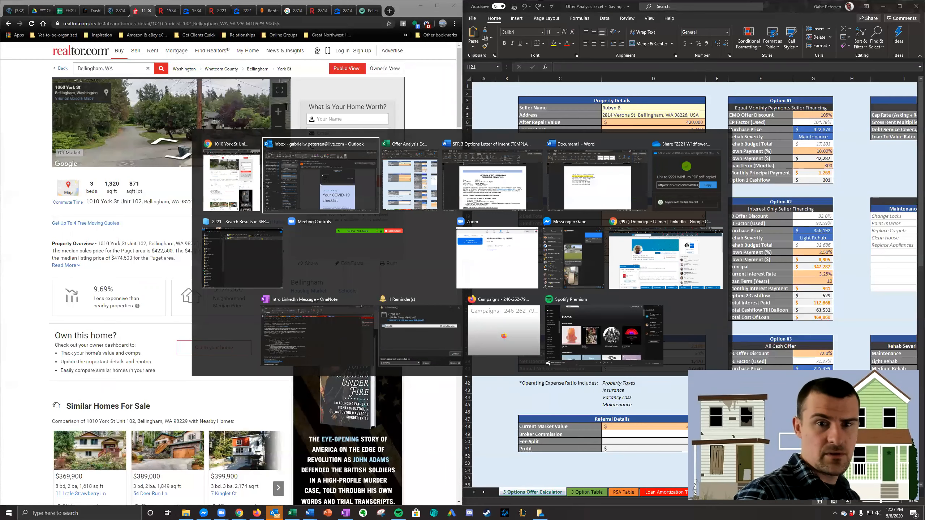
key("alt+Tab")
key("alt+Tab")
key("alt+Tab")
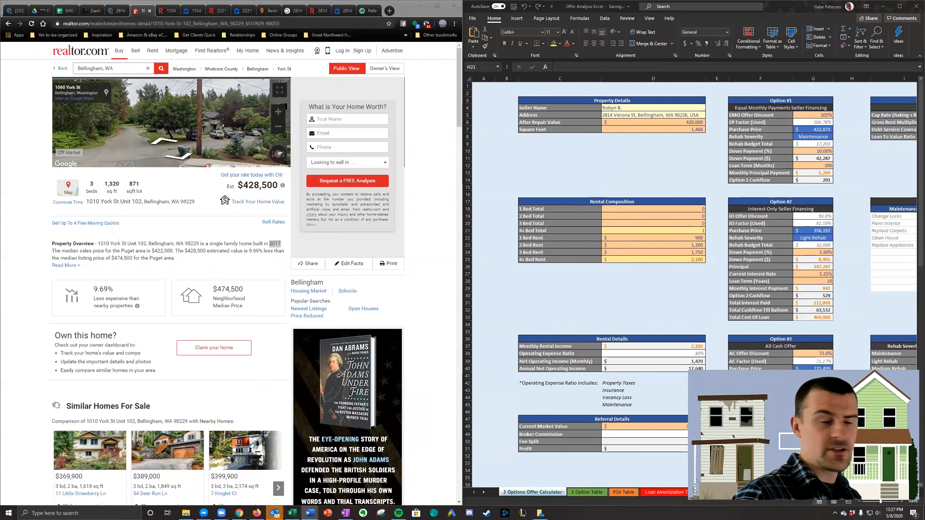
left_click(119, 13)
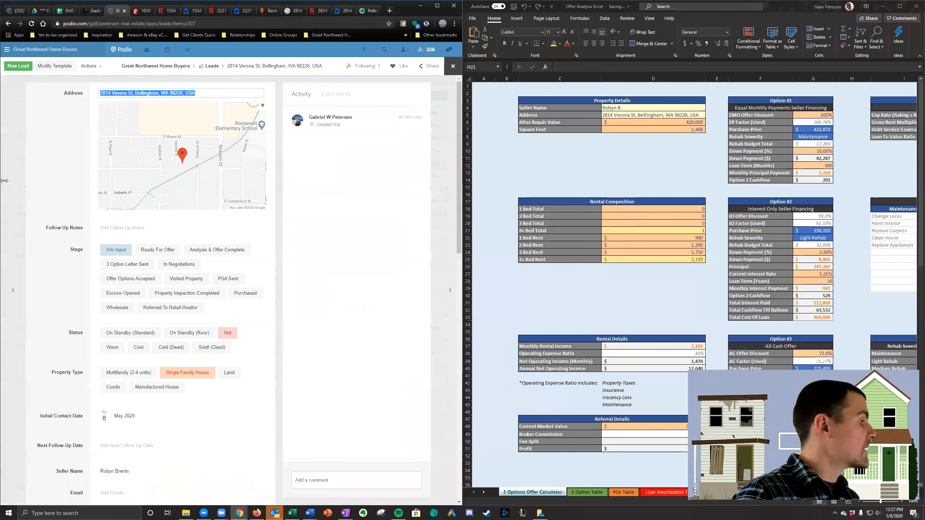
scroll(51, 210, "down", 4)
scroll(103, 324, "up", 7)
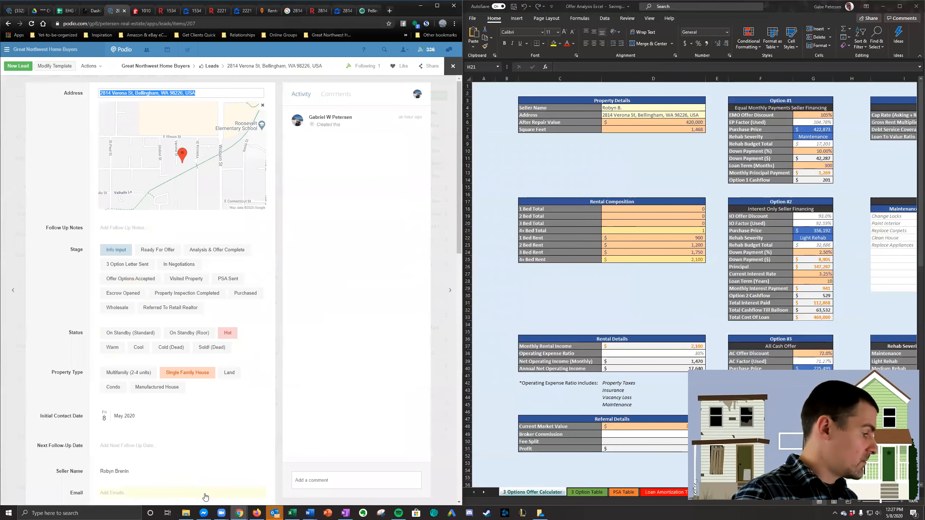
left_click(186, 513)
left_click(622, 135)
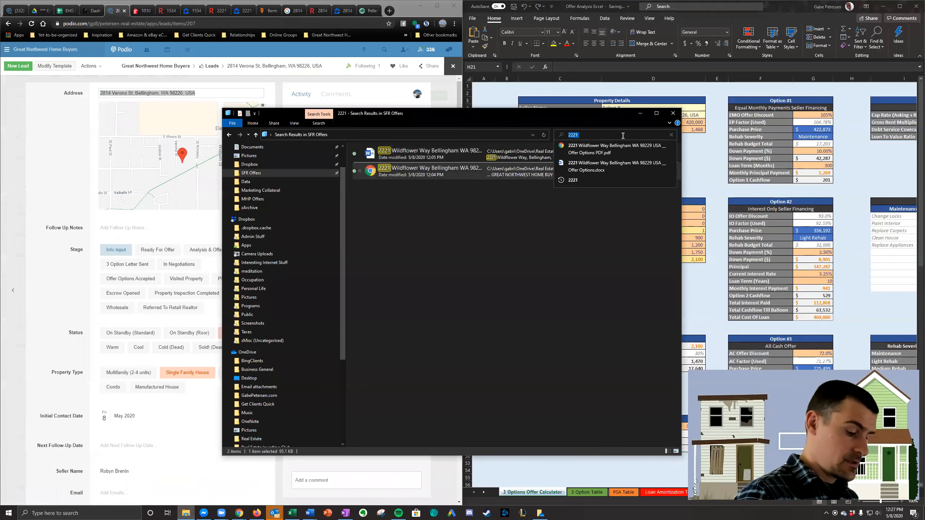
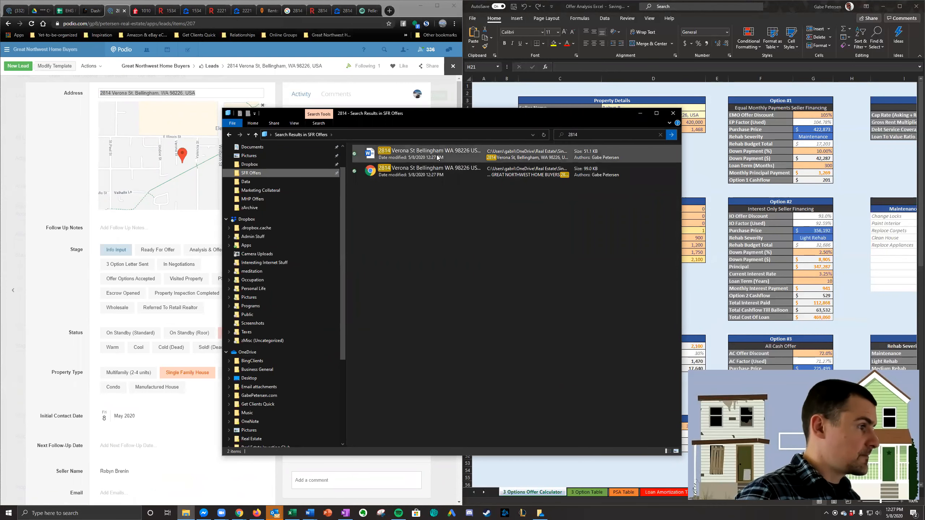
right_click(440, 168)
left_click(457, 183)
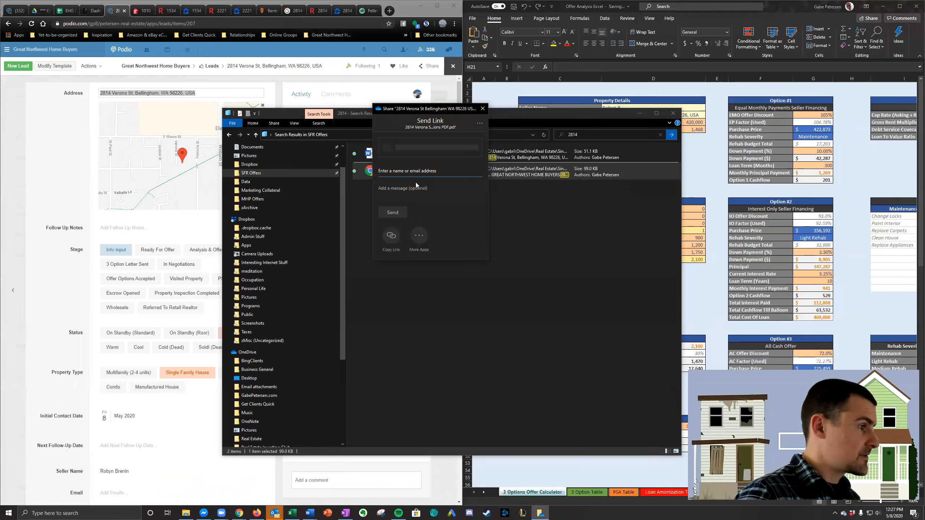
left_click(386, 240)
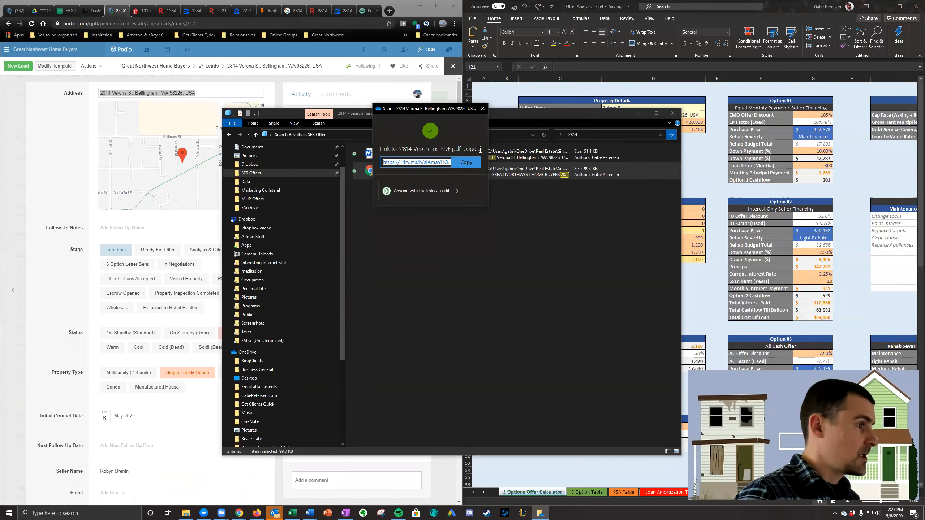
- Open the OneDrive Link field of the Verona St lead for editing
scroll(102, 306, "down", 8)
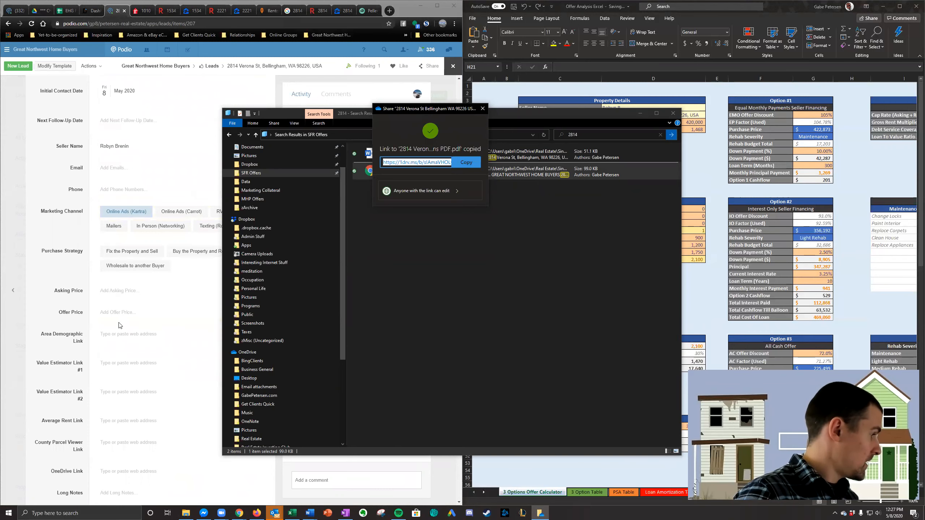
left_click(124, 315)
scroll(128, 348, "down", 4)
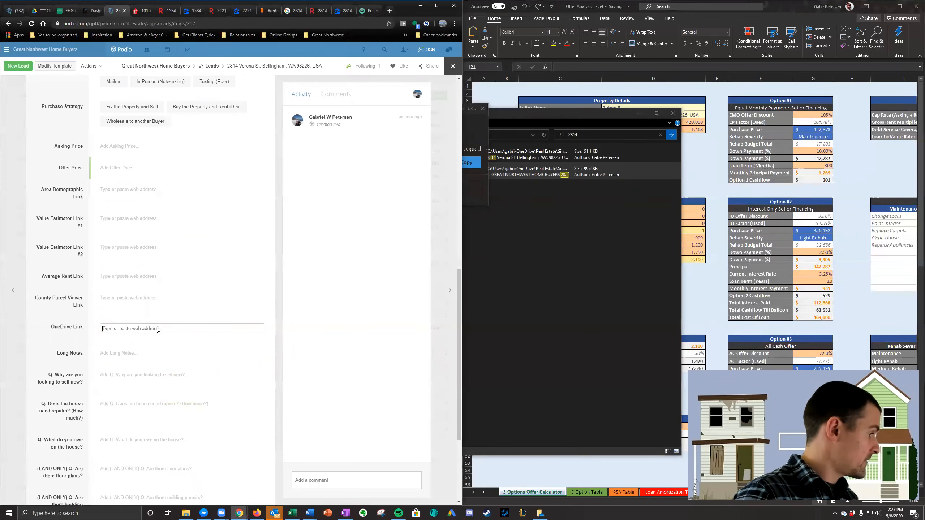
- Paste the offer PDF's sharing link into the Verona St lead's OneDrive Link and add the Pellego page address as Value Estimator Link #1
scroll(160, 328, "up", 13)
scroll(180, 323, "down", 3)
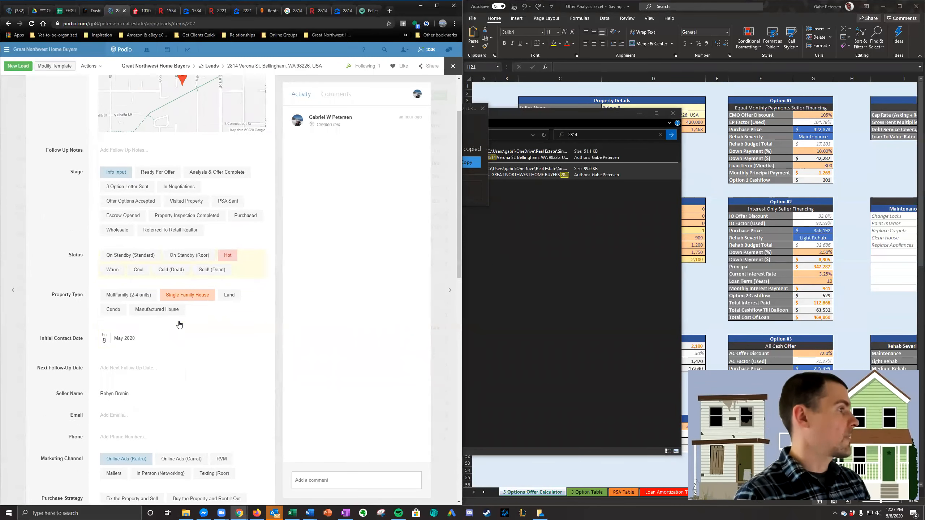
scroll(180, 323, "up", 3)
left_click(368, 14)
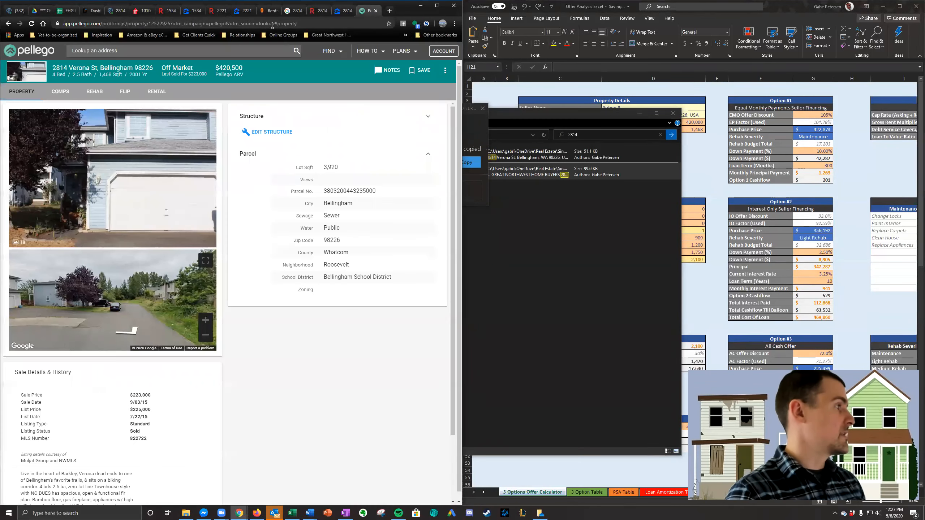
left_click(271, 23)
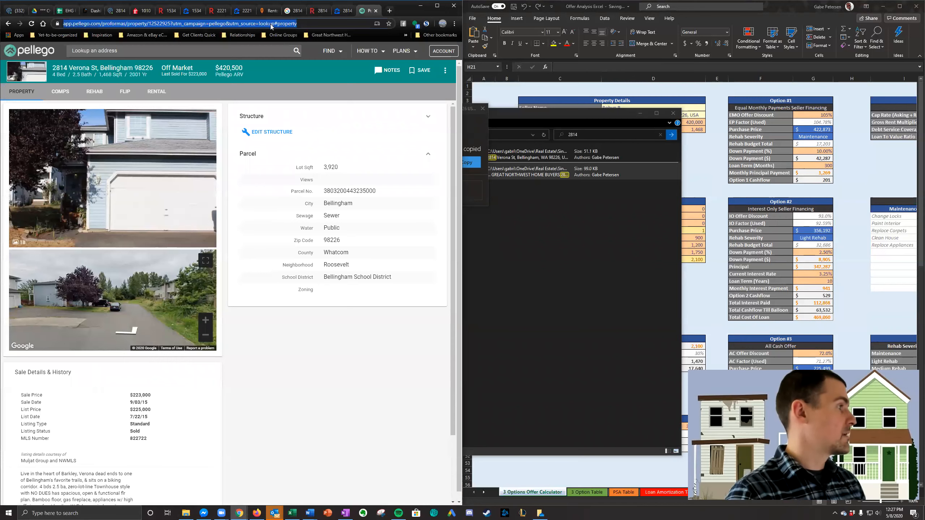
left_click(117, 11)
scroll(131, 250, "down", 6)
scroll(133, 273, "down", 4)
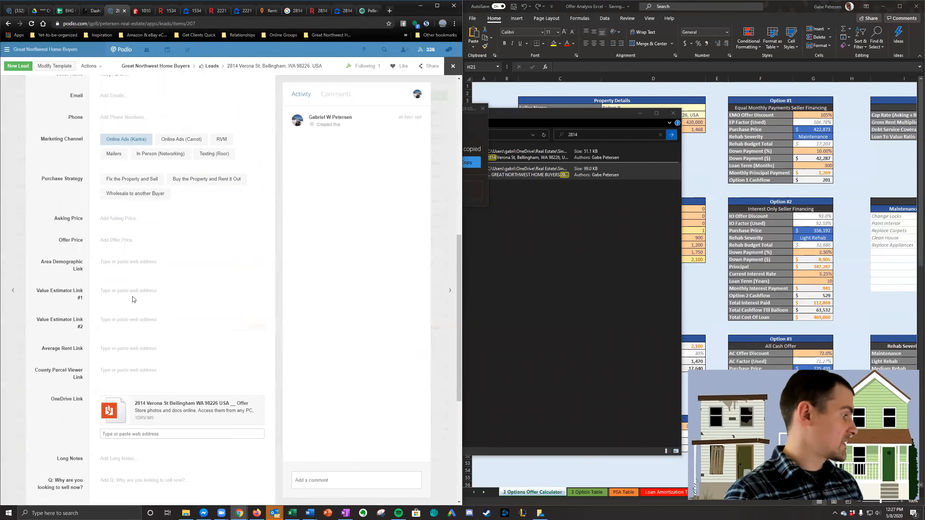
left_click(141, 297)
key("ctrl+v")
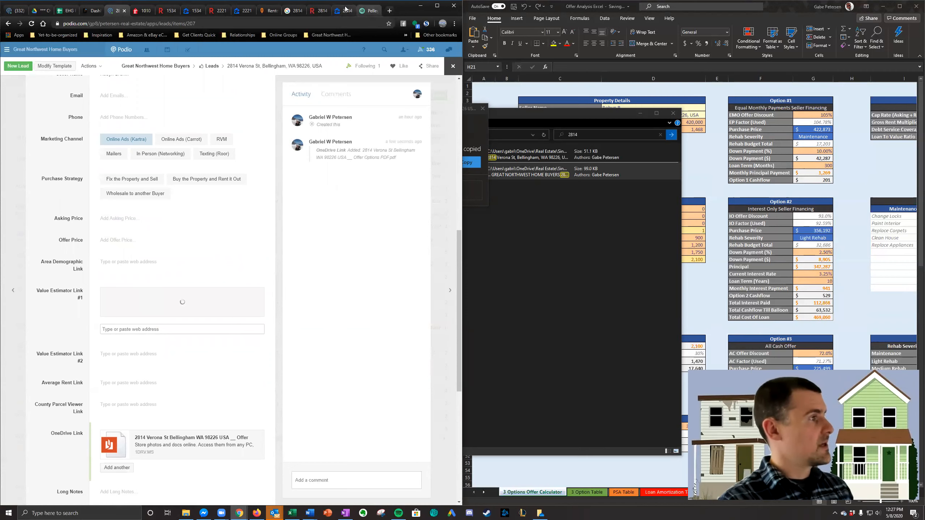
- Copy the Verona St Zillow page address and add it to the lead as Value Estimator Link #2
left_click(344, 10)
left_click(339, 23)
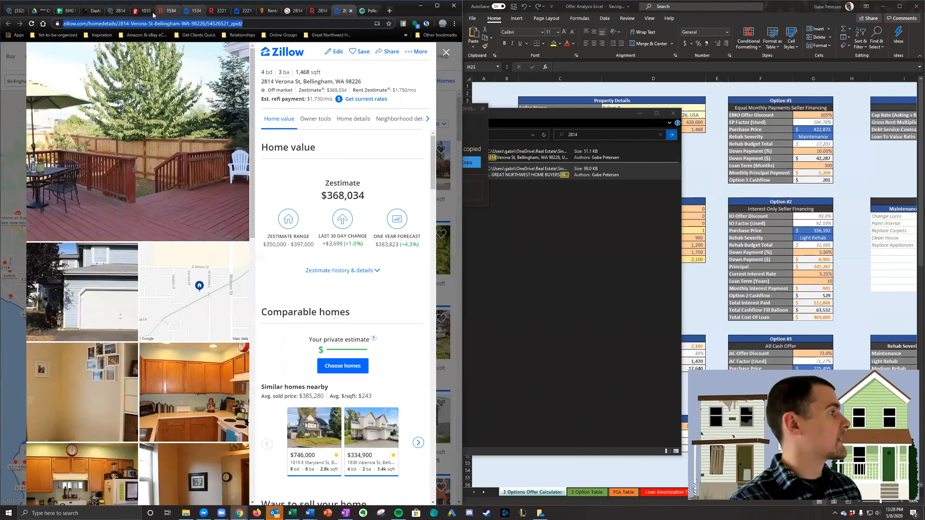
left_click(111, 12)
scroll(144, 279, "down", 2)
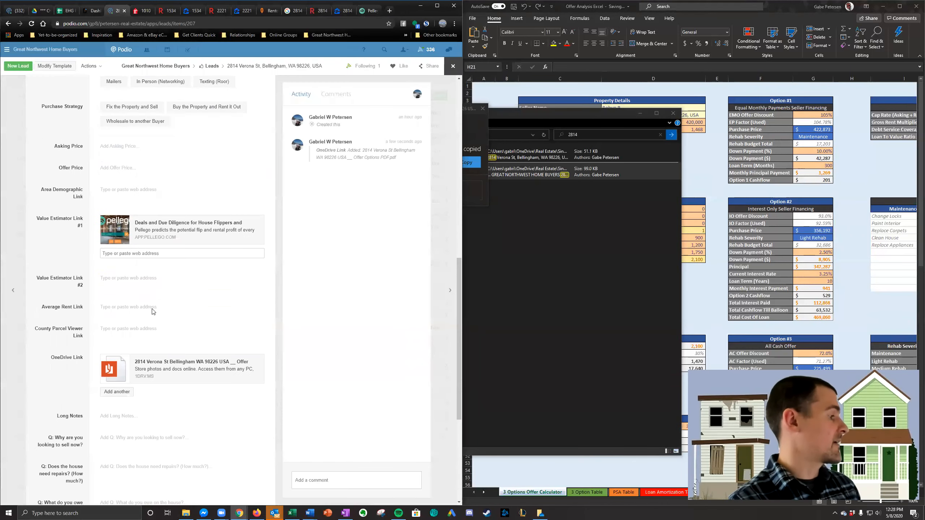
left_click(144, 279)
key("ctrl+v")
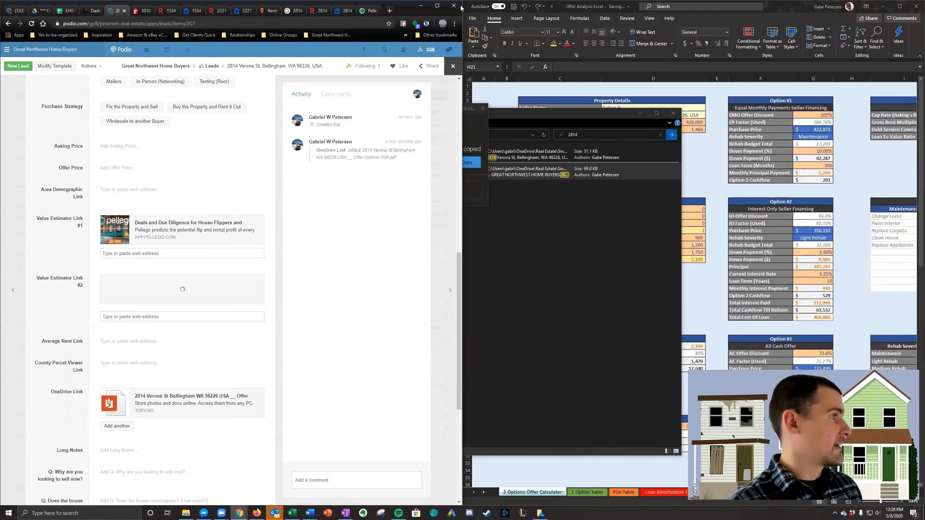
left_click(316, 11)
left_click(310, 24)
left_click(116, 10)
left_click(154, 241)
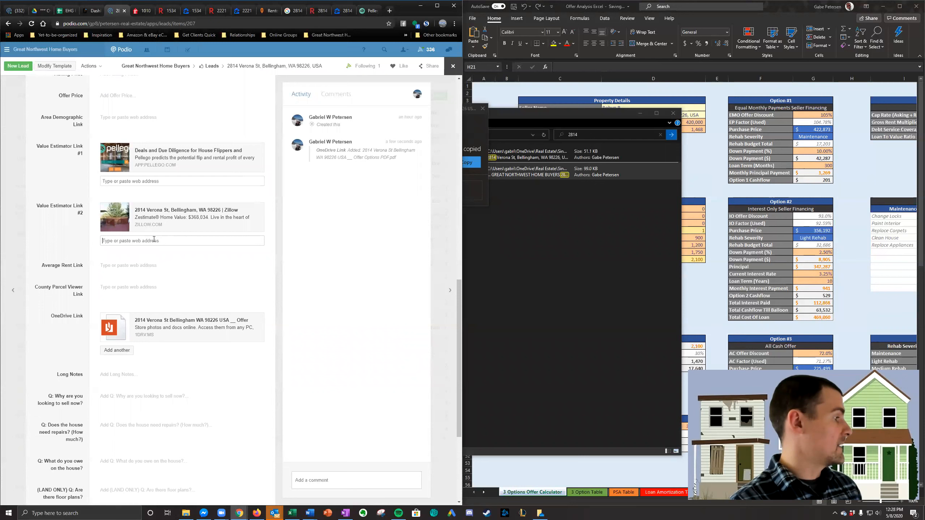
key("ctrl+v")
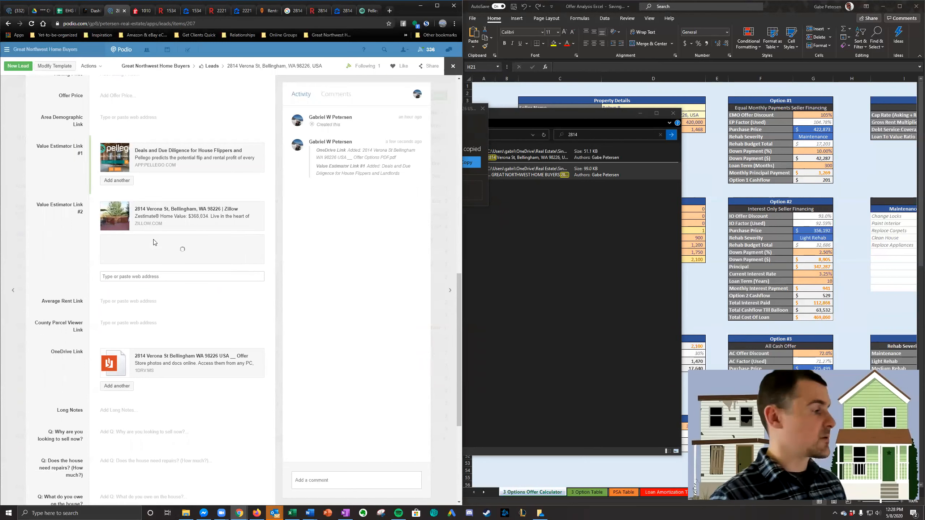
- Change the Verona St lead's Stage to Analysis & Offer Complete and return to the leads list
scroll(155, 245, "down", 6)
scroll(155, 247, "up", 3)
scroll(53, 357, "up", 10)
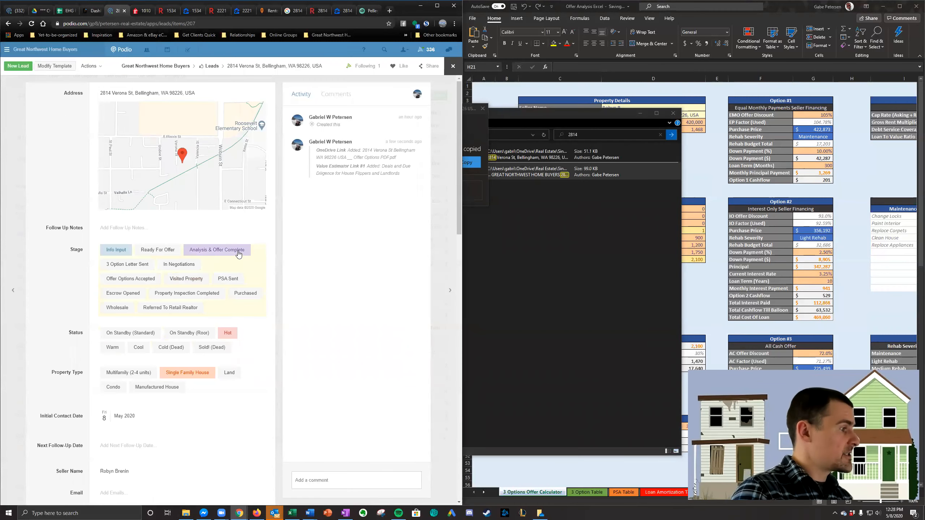
left_click(6, 178)
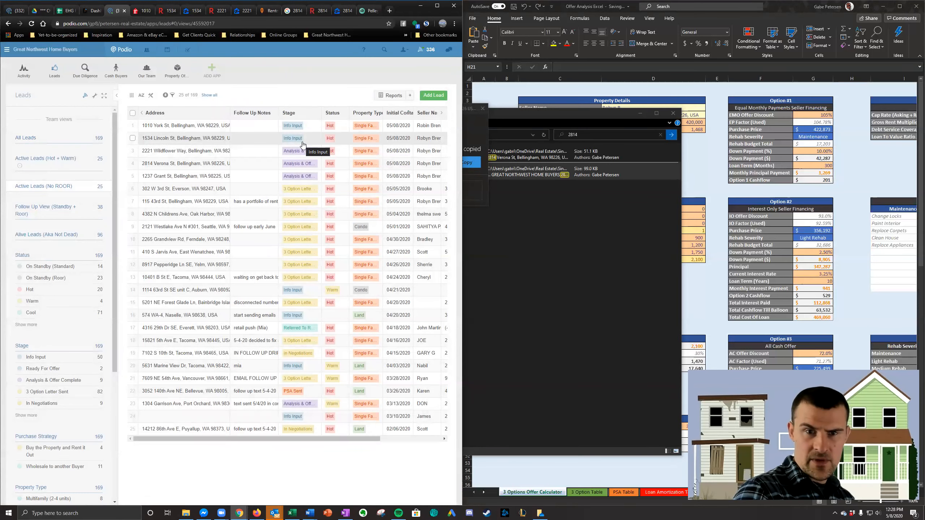
- Open the Lincoln St lead, change its Stage to Analysis & Offer Complete, and return to the leads list
left_click(302, 144)
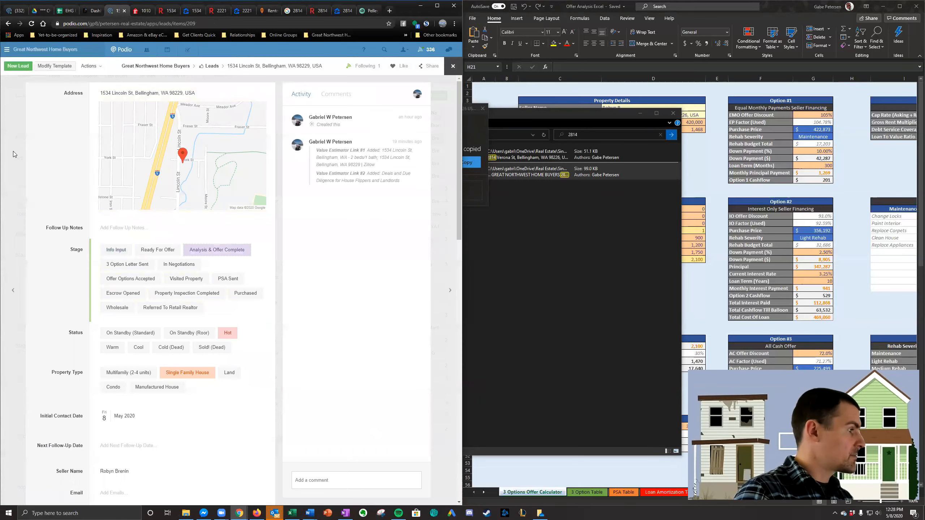
left_click(13, 151)
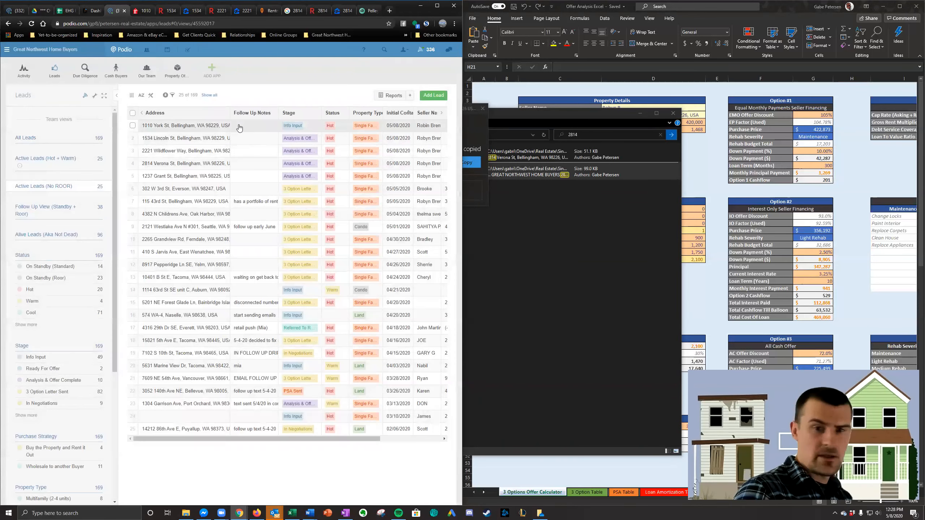